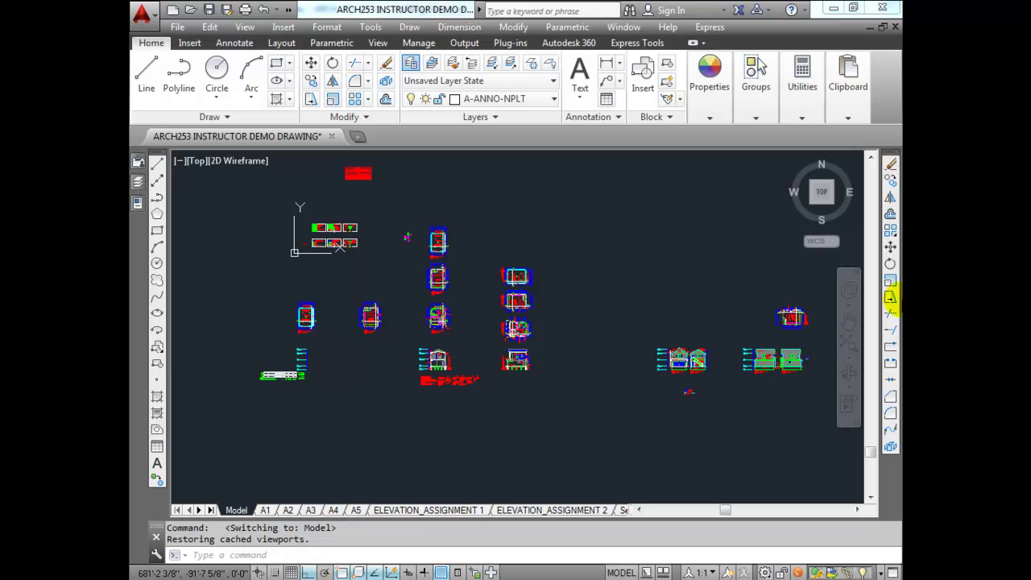
Start a new table that takes its contents from a data link, and open the Data Link Manager.
click(340, 245)
click(346, 356)
scroll(345, 357, up, 3)
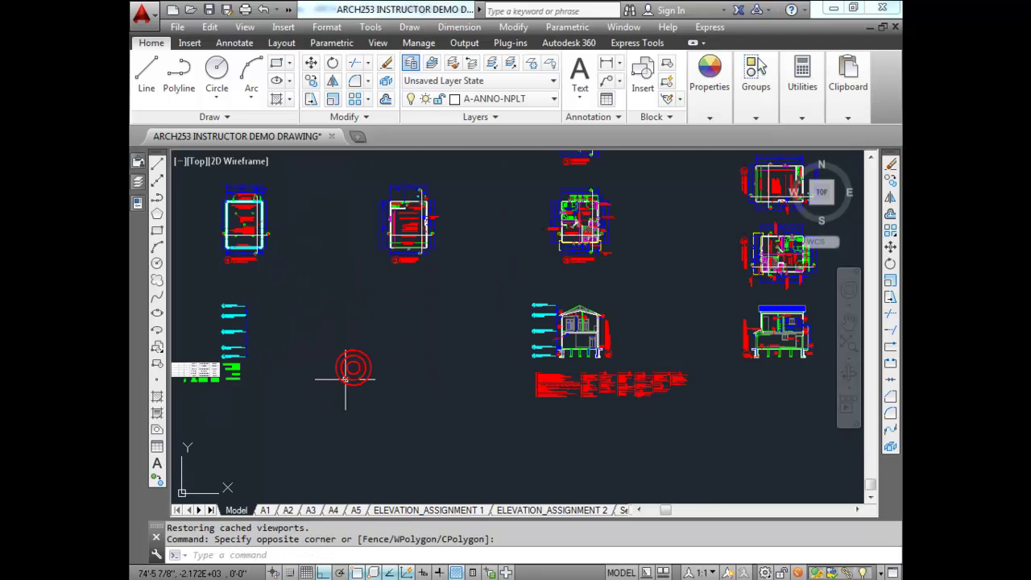
scroll(345, 368, up, 2)
middle_drag(345, 369, 430, 374)
text(table)
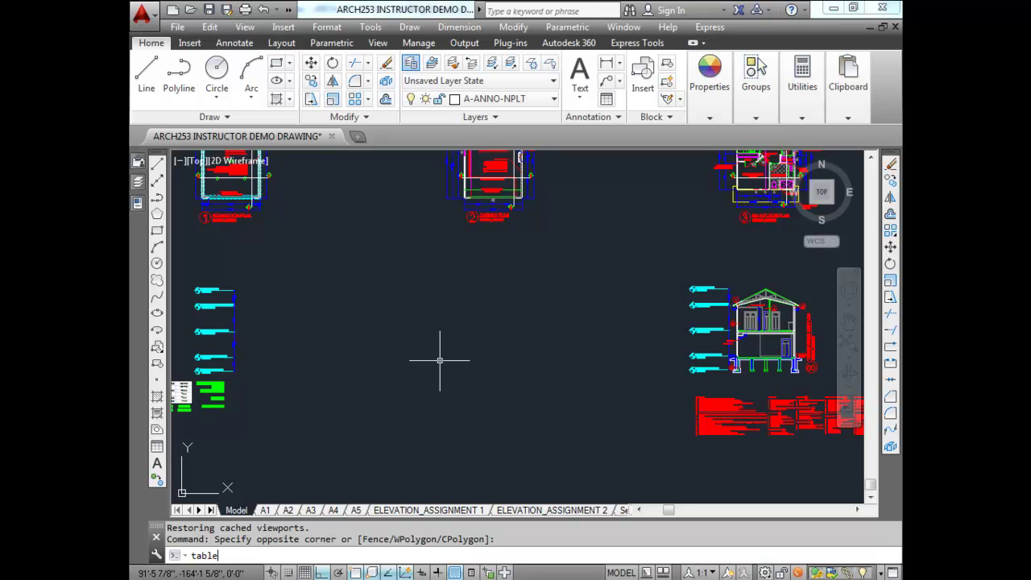
click(439, 360)
key(Return)
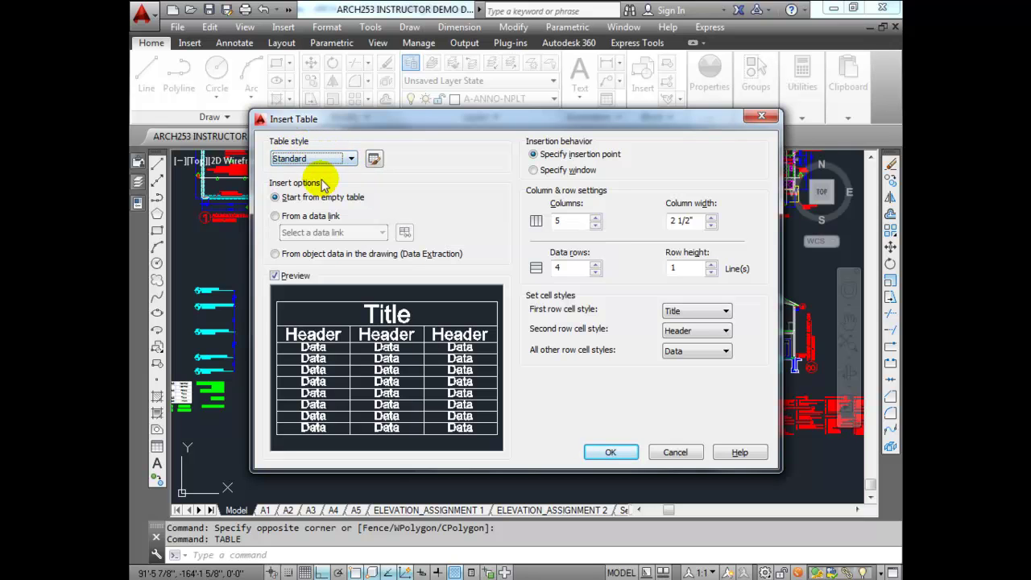
click(275, 217)
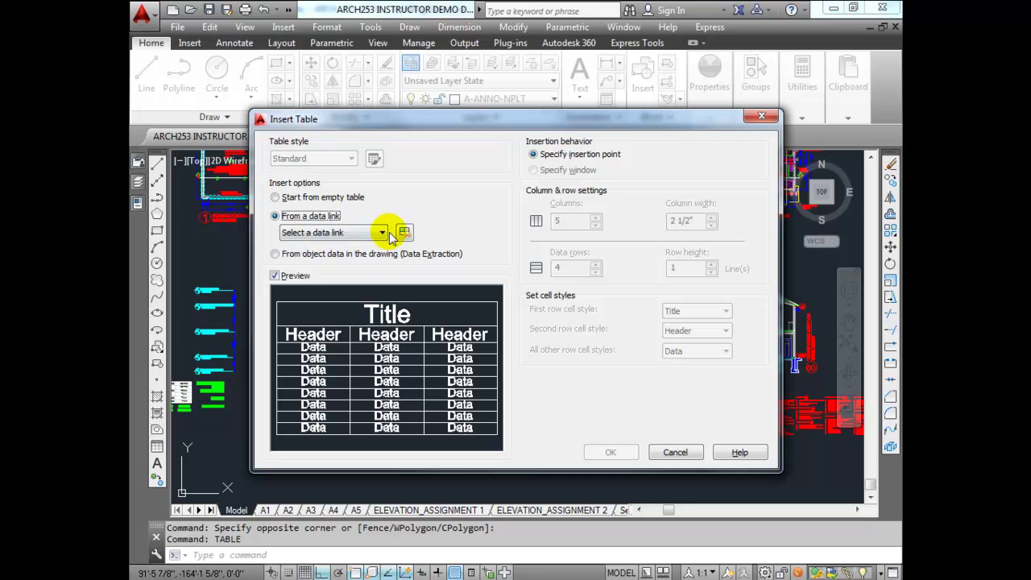
click(384, 232)
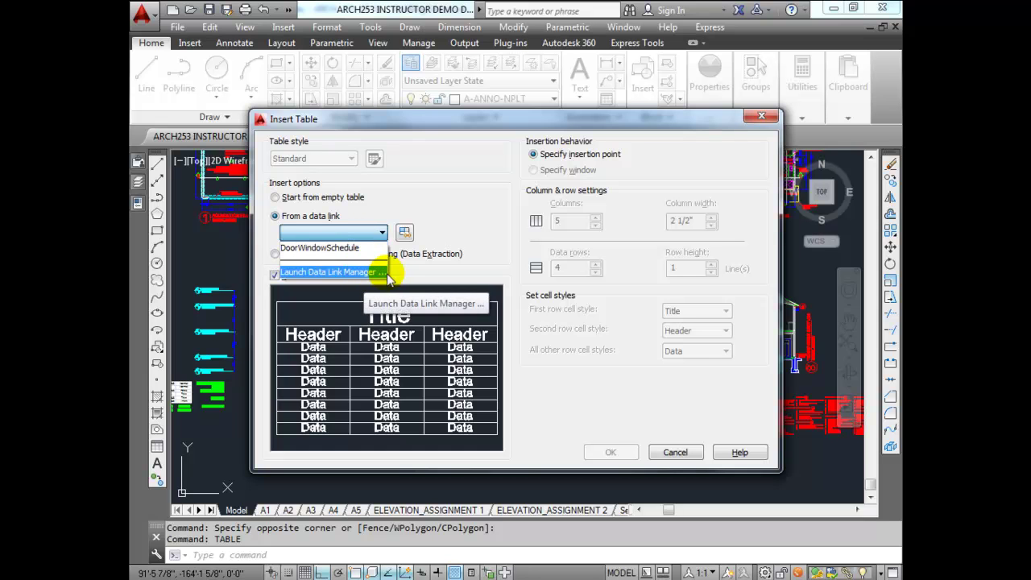
click(314, 273)
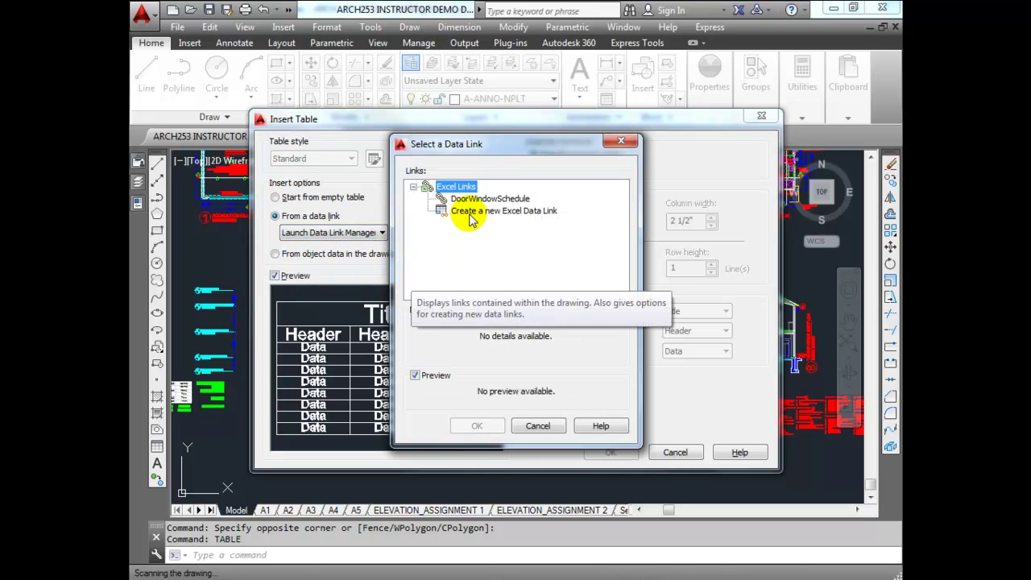
Create a new Excel data link named ARCH253Schedule.
double_click(442, 203)
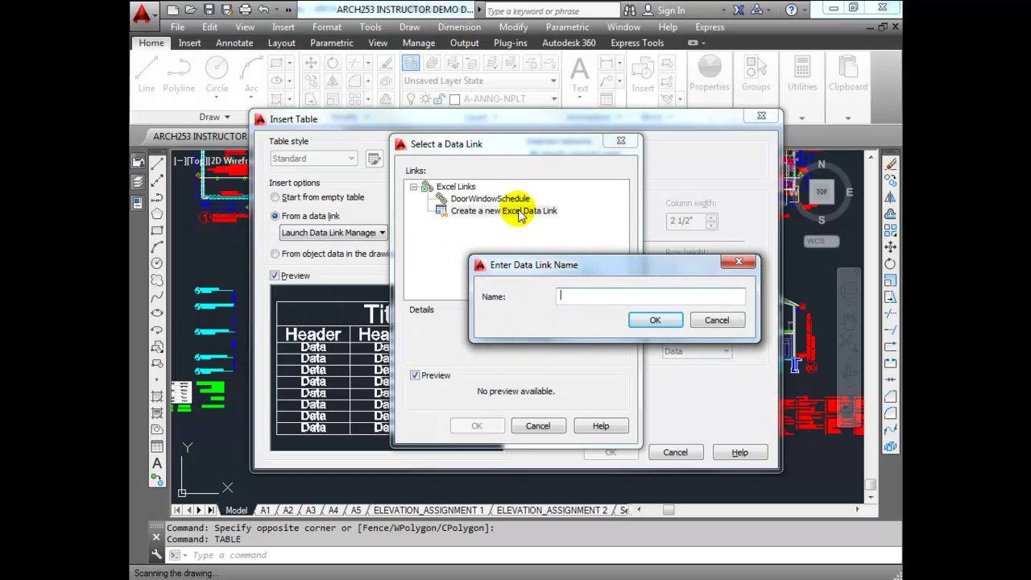
mouse_move(537, 268)
mouse_down()
mouse_move(530, 292)
mouse_move(526, 273)
mouse_up()
click(533, 380)
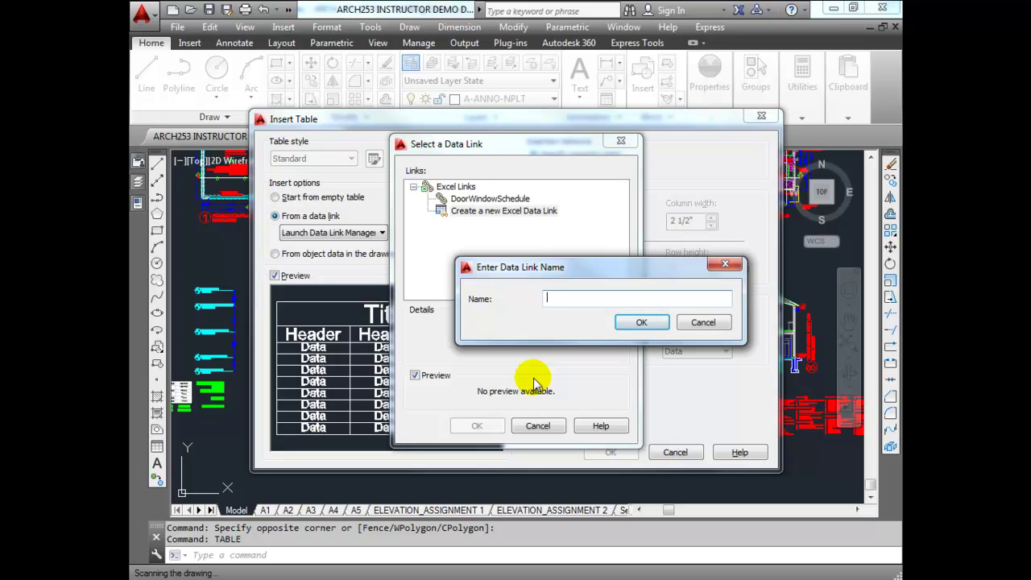
text(ARCh253)
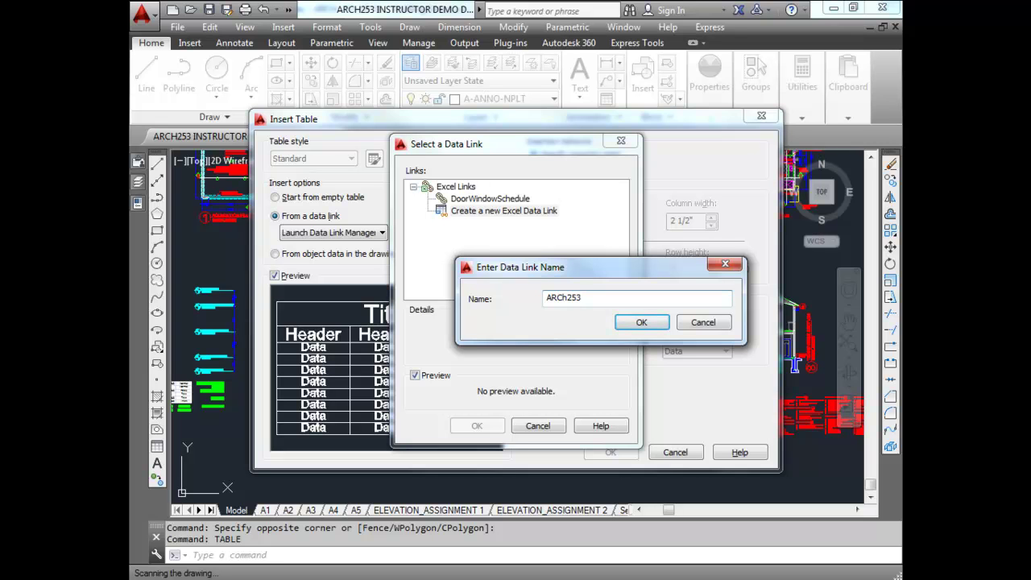
text(Schedule)
click(565, 301)
click(566, 299)
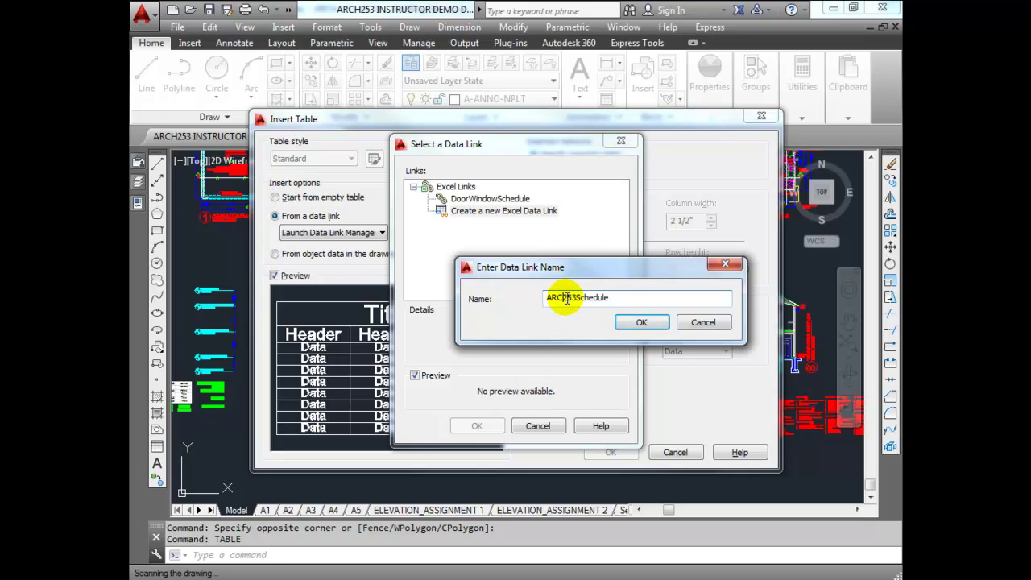
key(Delete)
text(H)
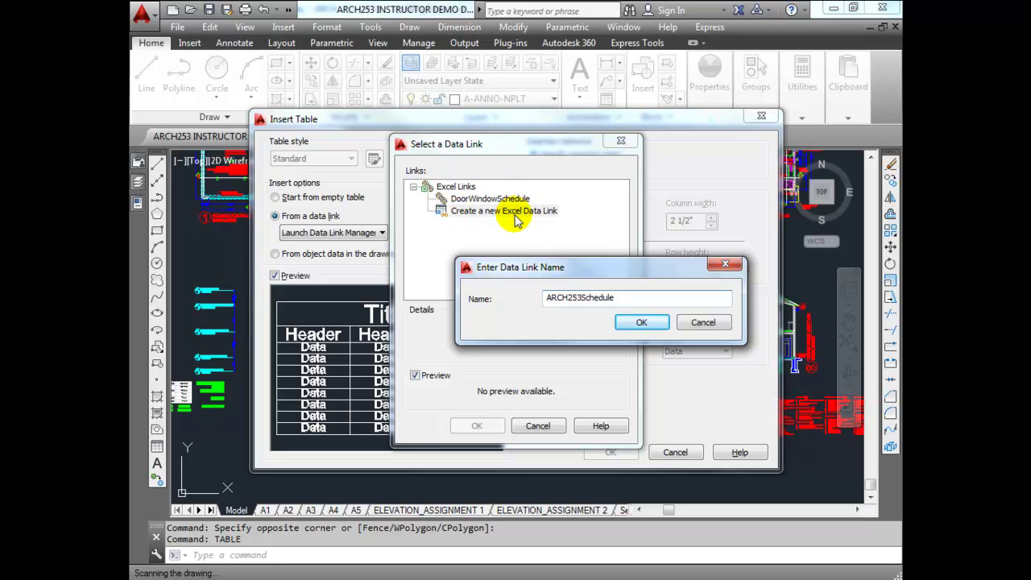
click(641, 322)
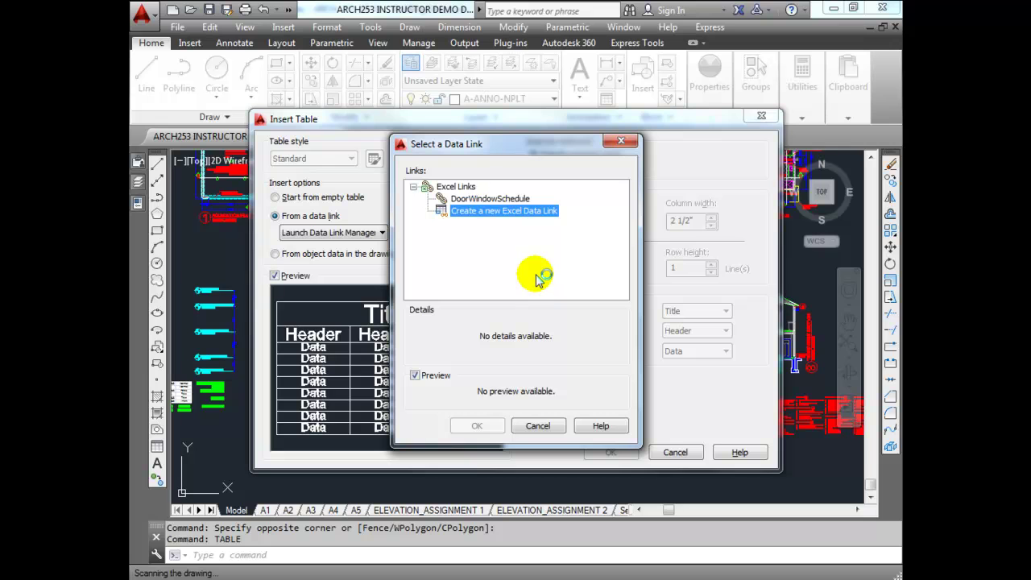
click(480, 290)
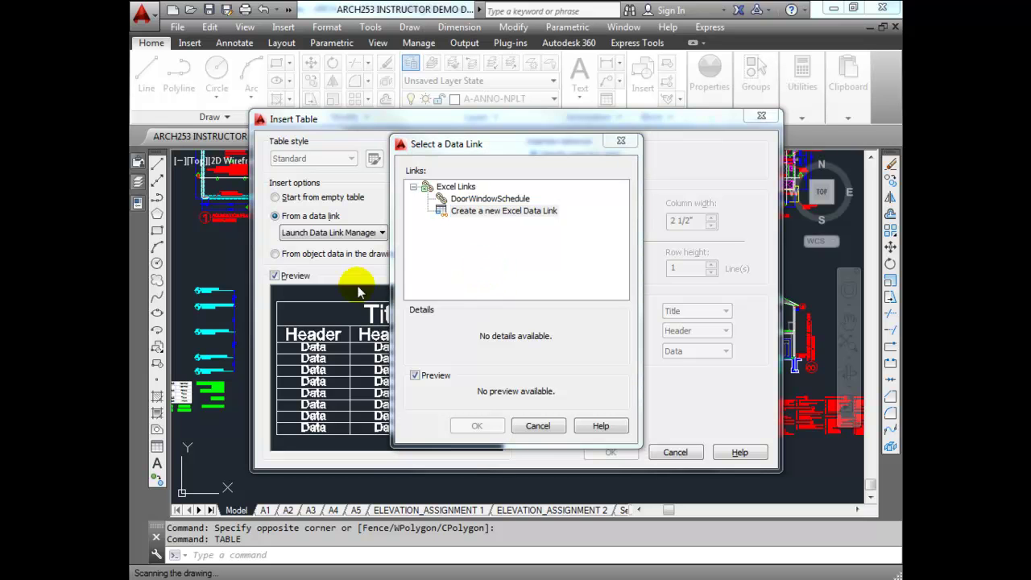
Choose Window and Door Schedule Template.xlsx in the 3-Handouts_Visuals folder as the data link's source file.
drag(532, 105, 612, 129)
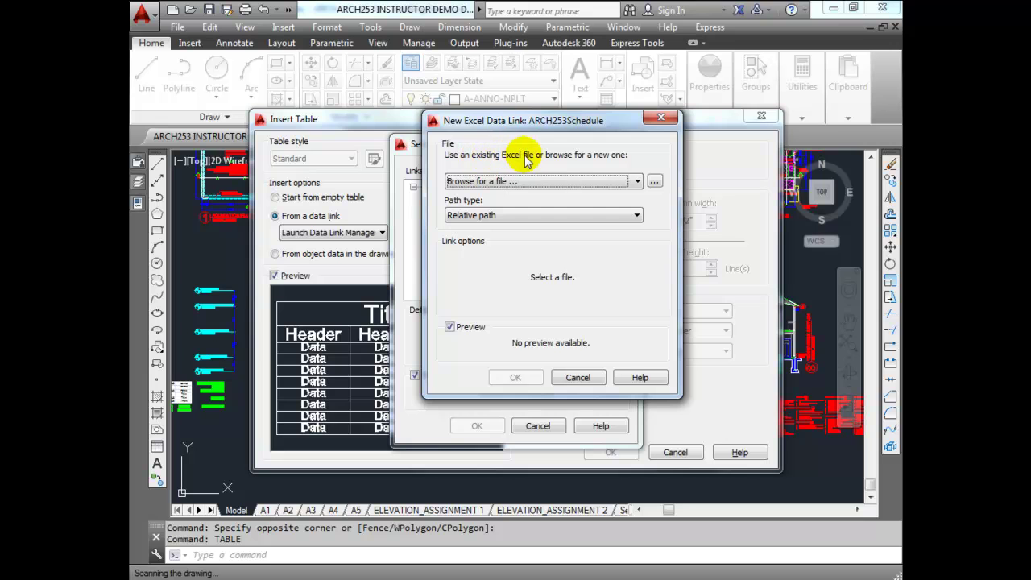
click(638, 180)
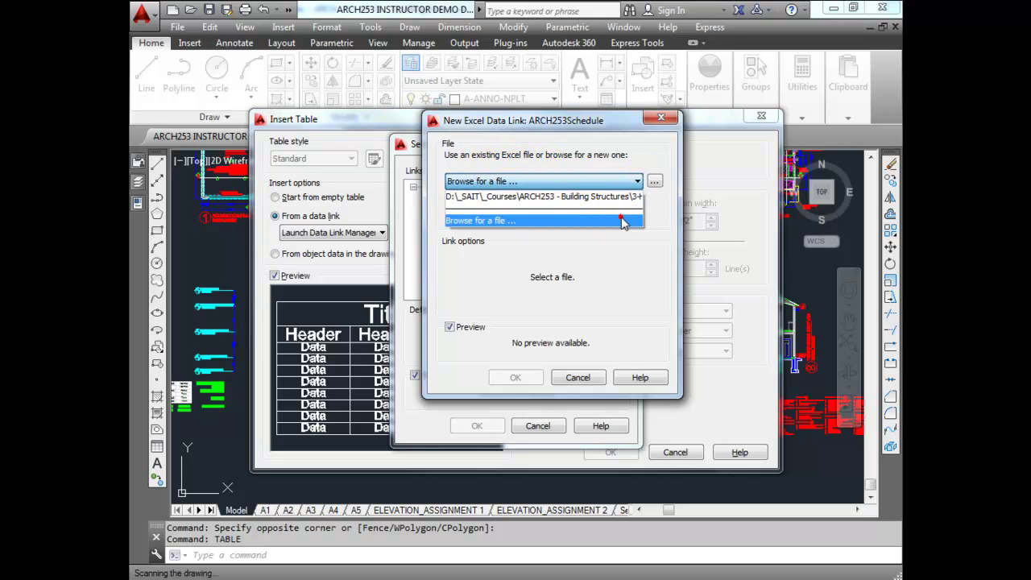
click(615, 221)
click(654, 183)
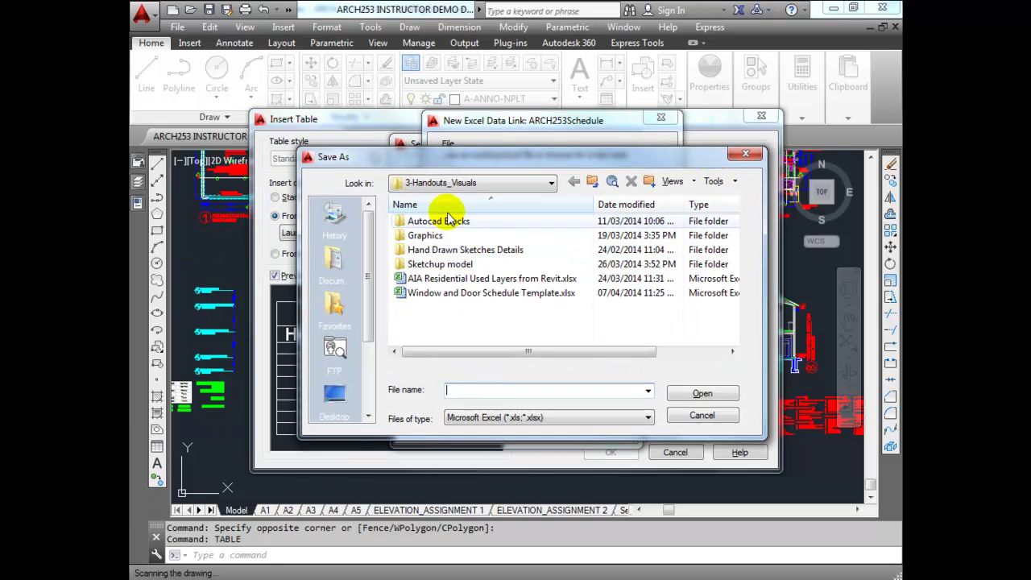
click(427, 295)
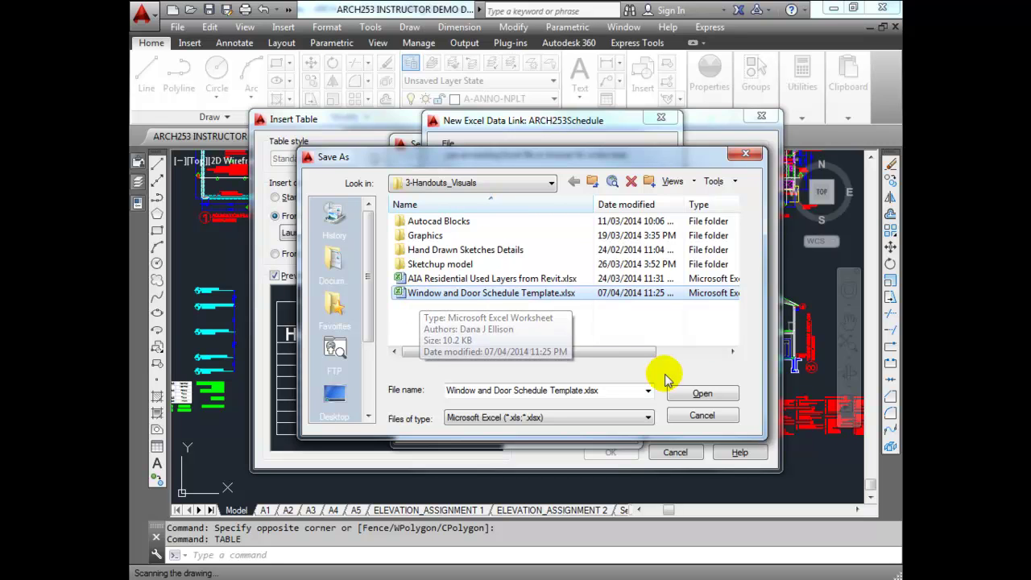
click(713, 395)
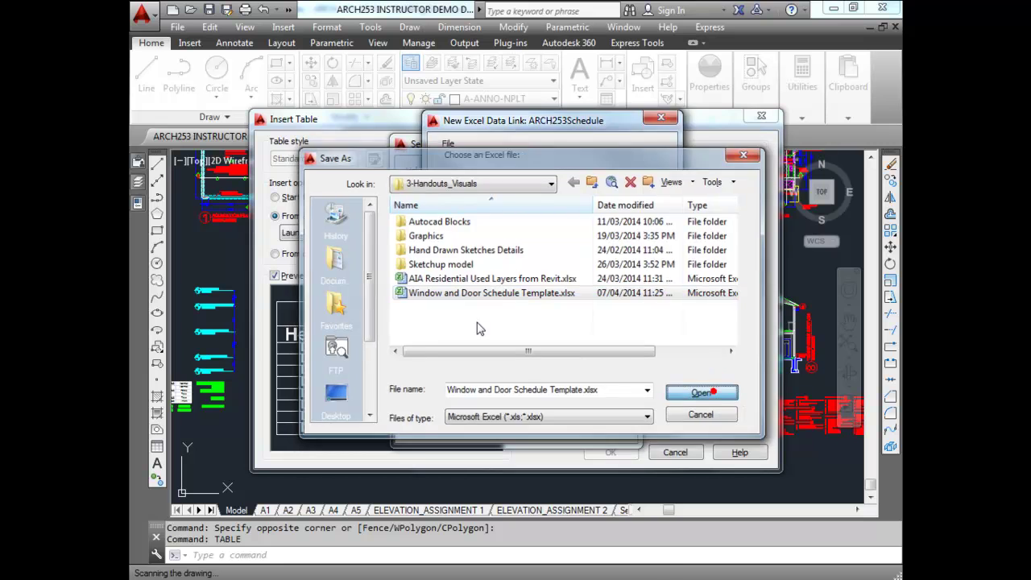
click(618, 399)
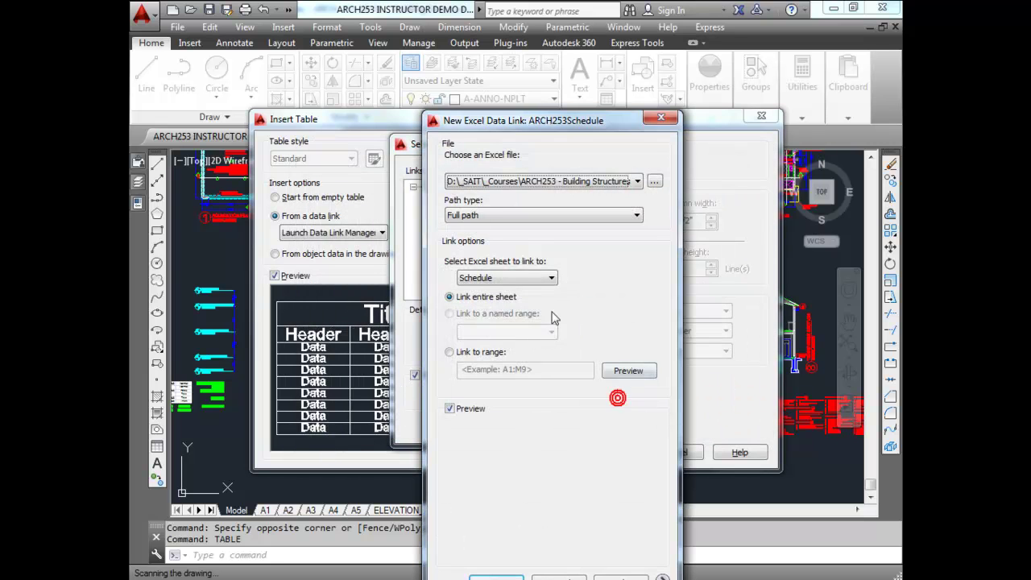
Try to set the data link's path type to Relative path.
click(517, 215)
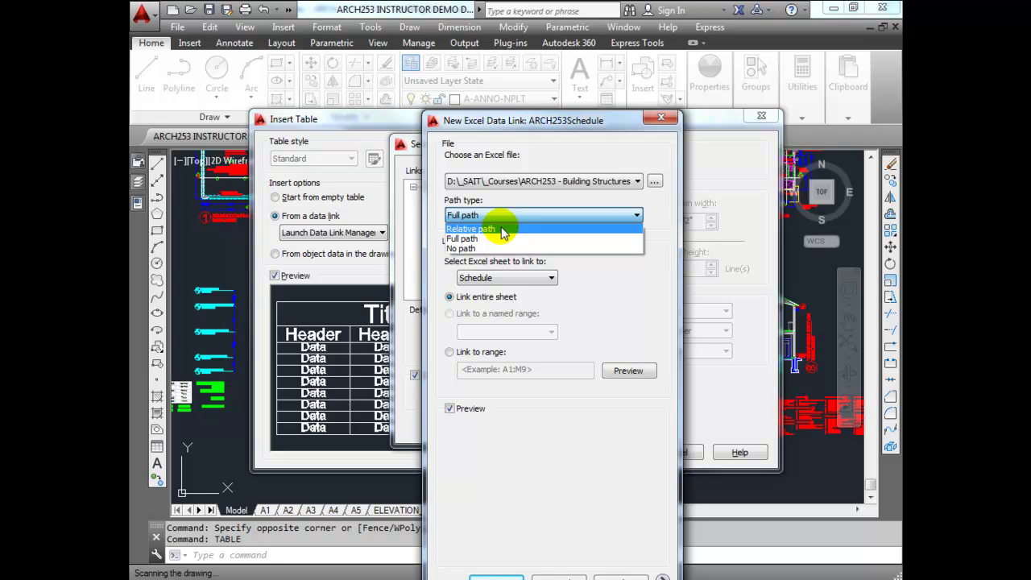
click(475, 239)
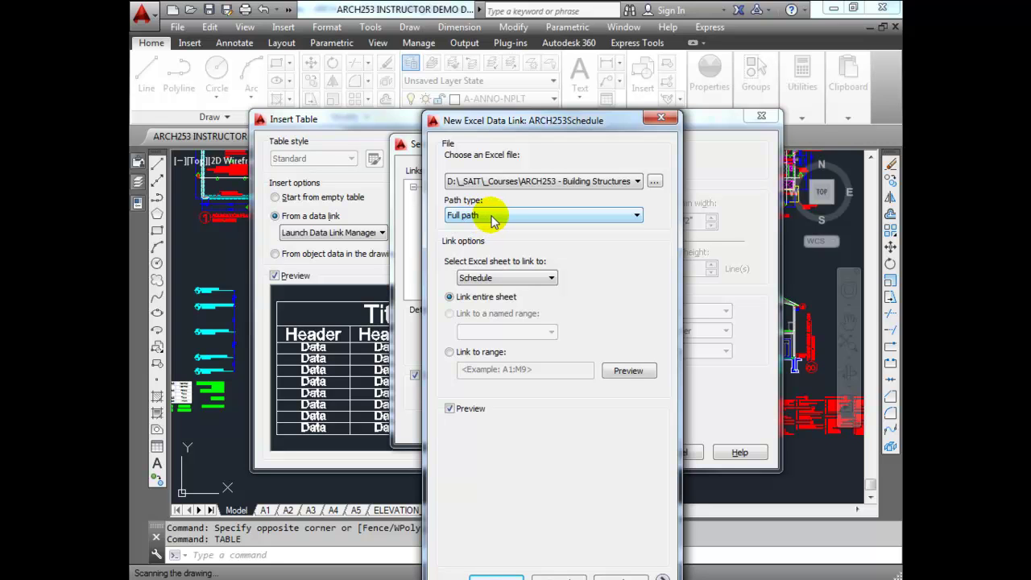
click(493, 219)
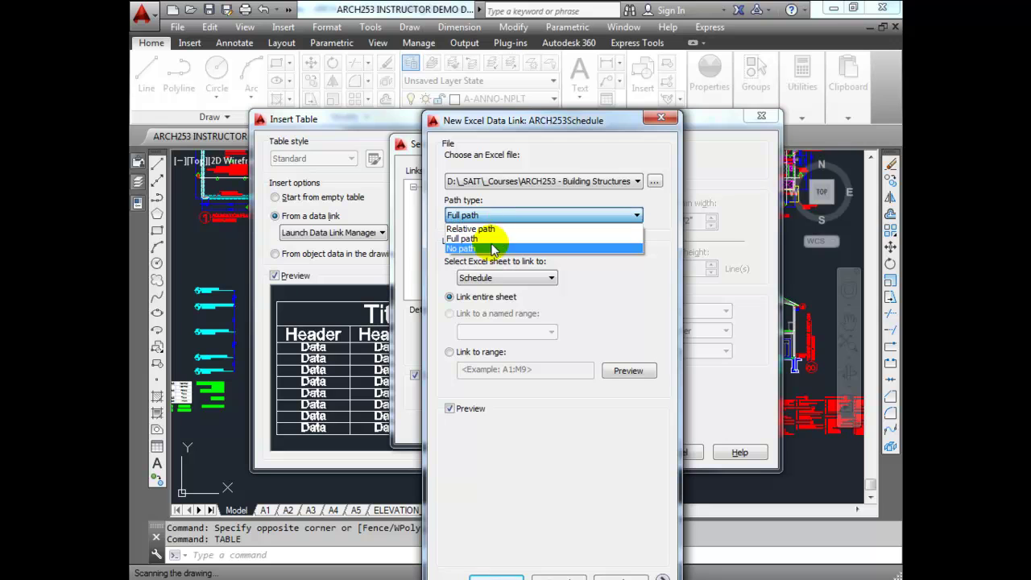
click(493, 232)
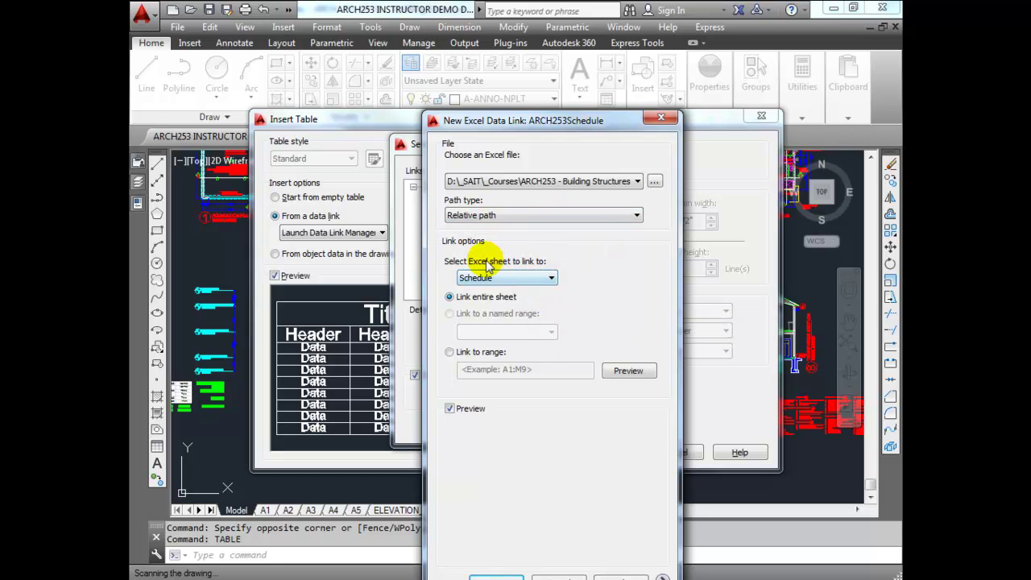
Link the entire Schedule sheet of the workbook, preview the resulting table and accept the new Excel data link.
click(547, 278)
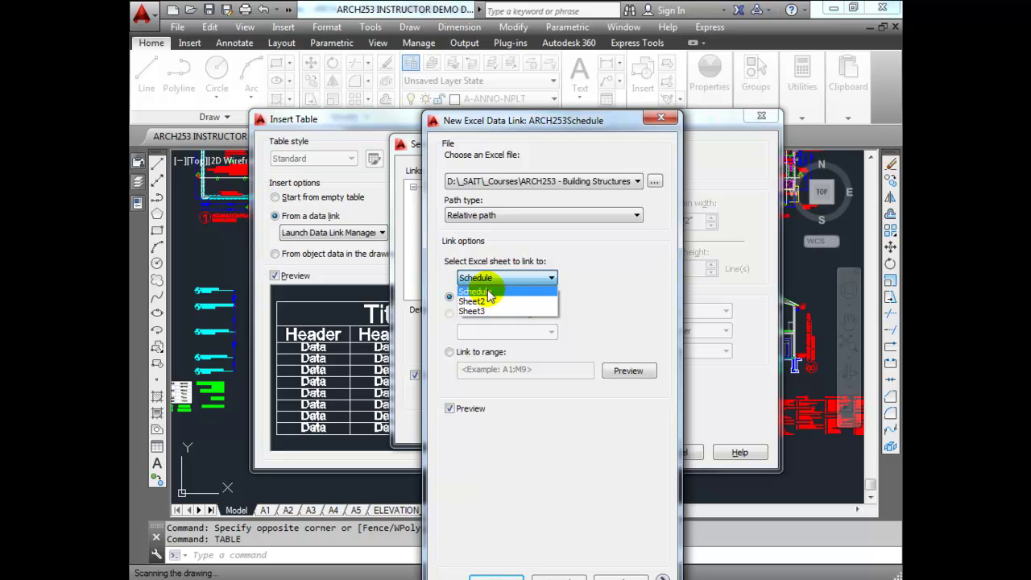
click(487, 293)
click(622, 395)
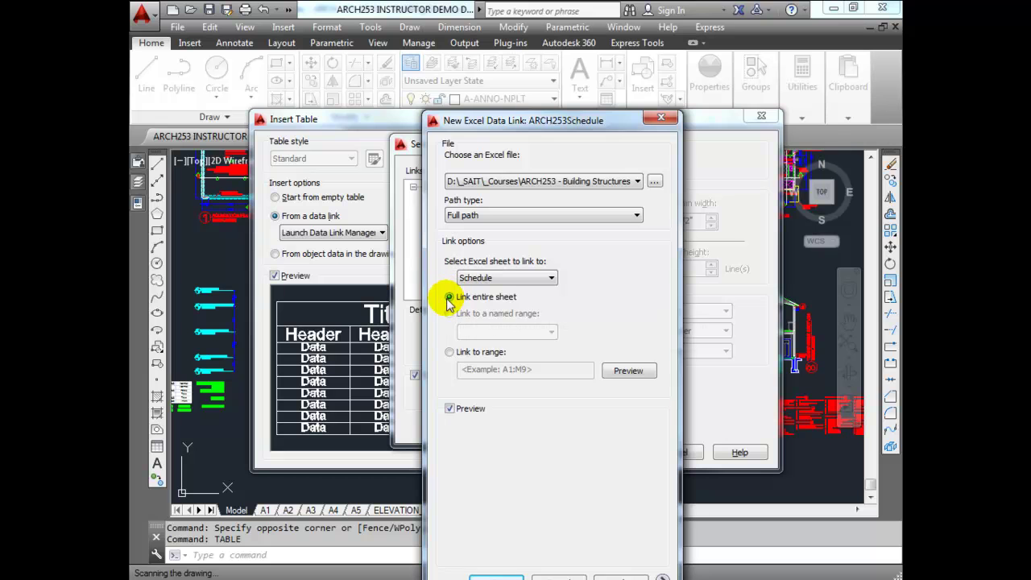
drag(605, 121, 587, 64)
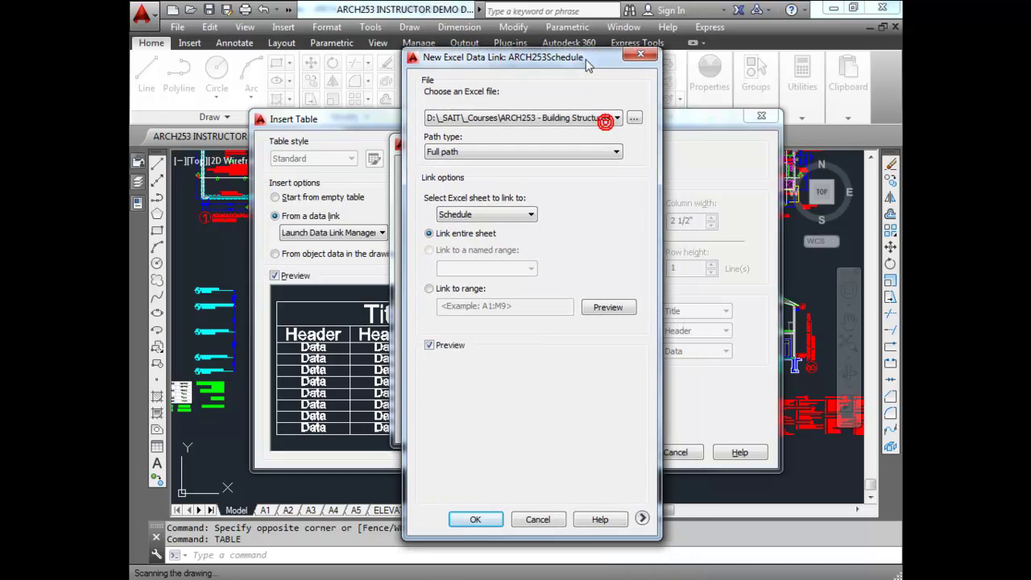
click(604, 307)
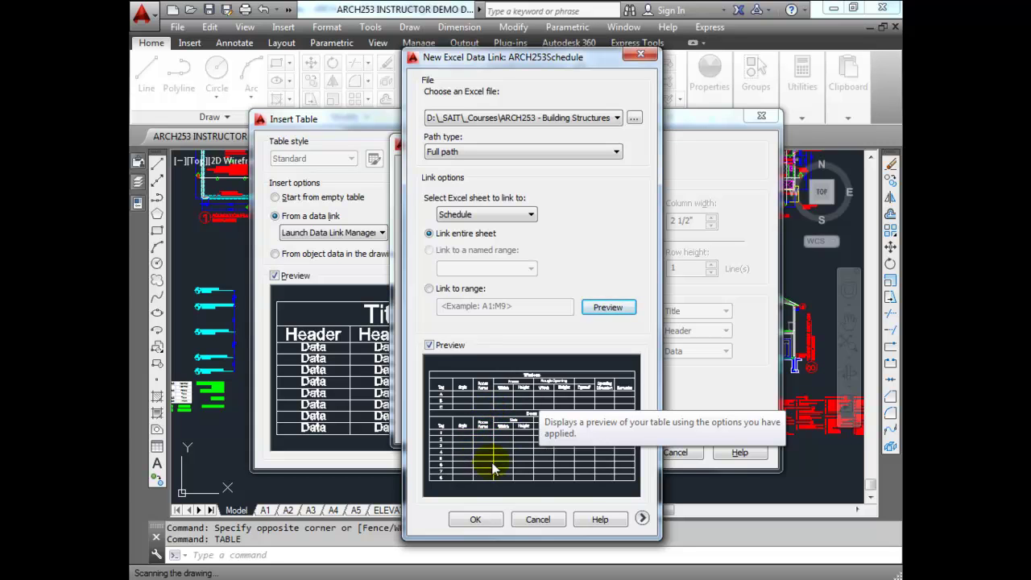
click(477, 520)
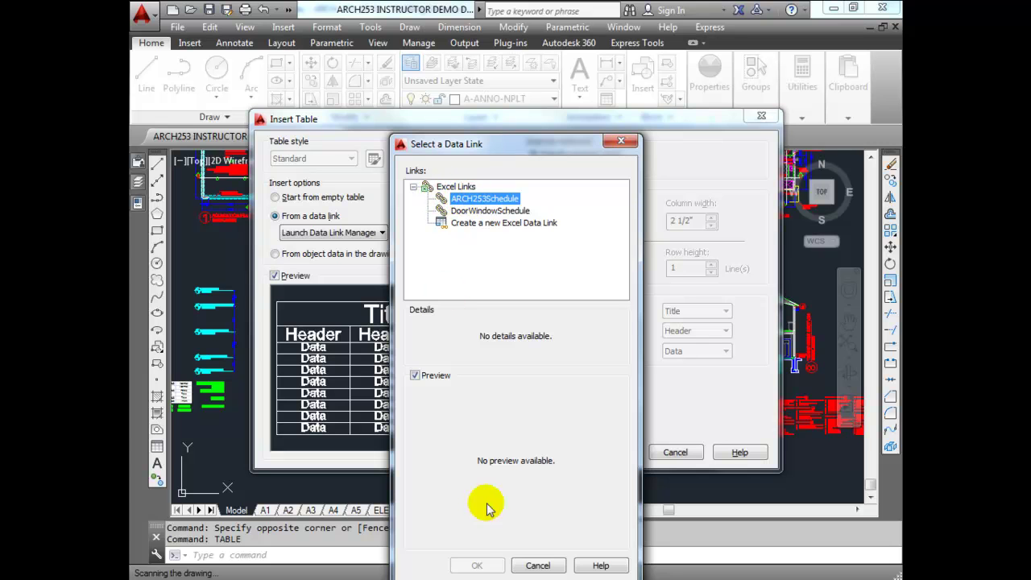
Insert a table from the ARCH253Schedule data link and place it in the empty model space area below the garage plan.
click(479, 565)
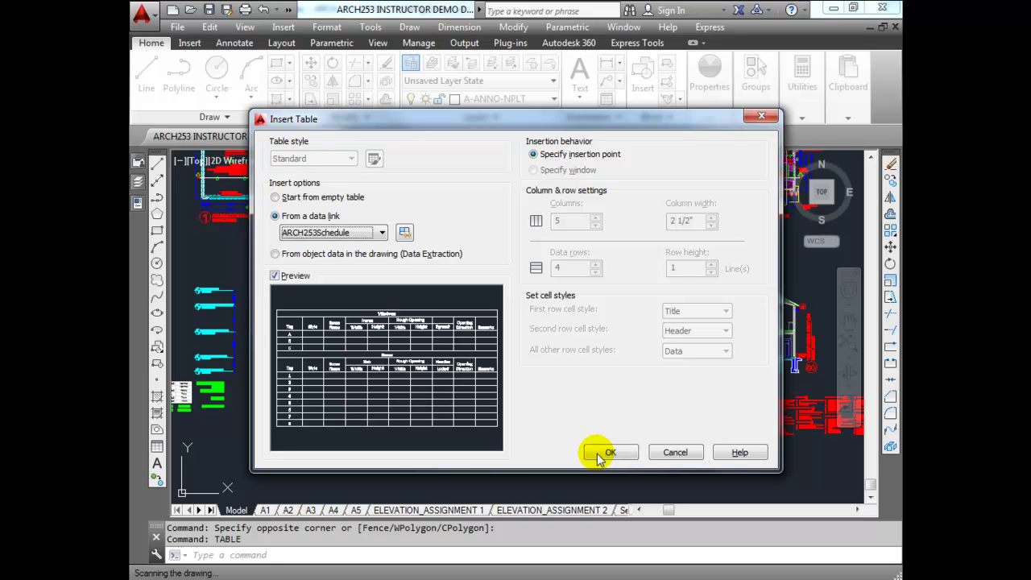
click(597, 455)
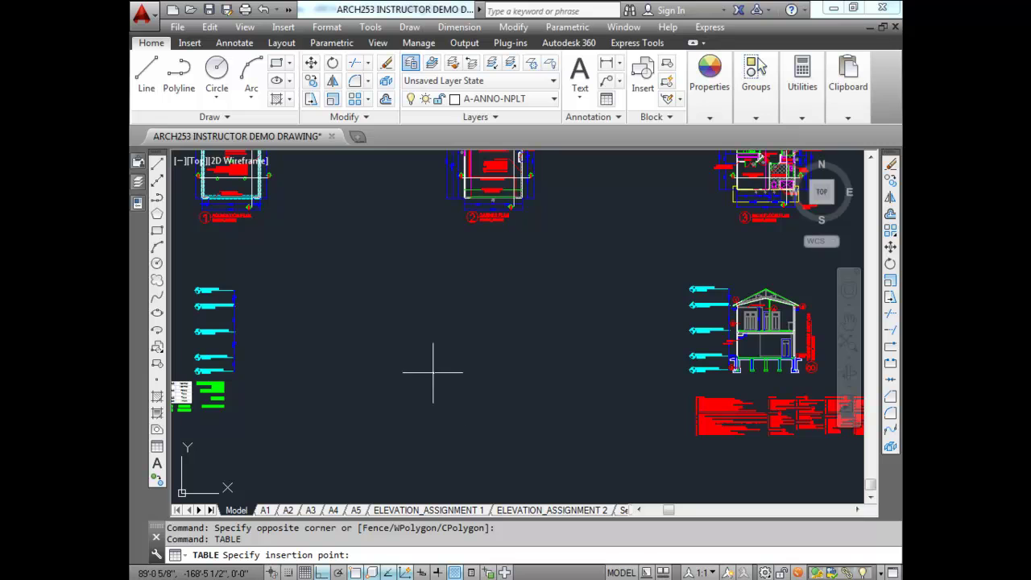
scroll(407, 353, up, 8)
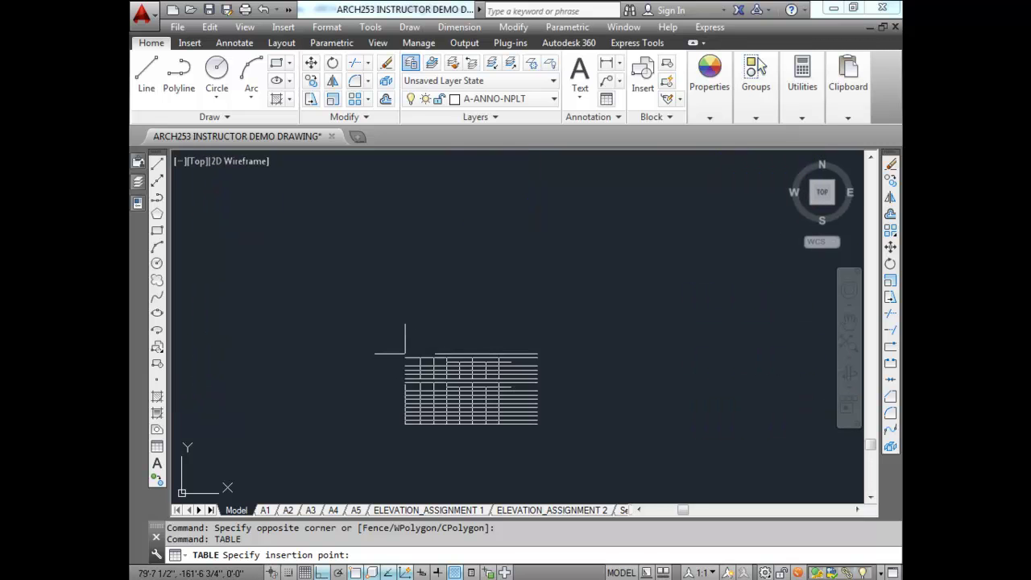
scroll(407, 354, down, 8)
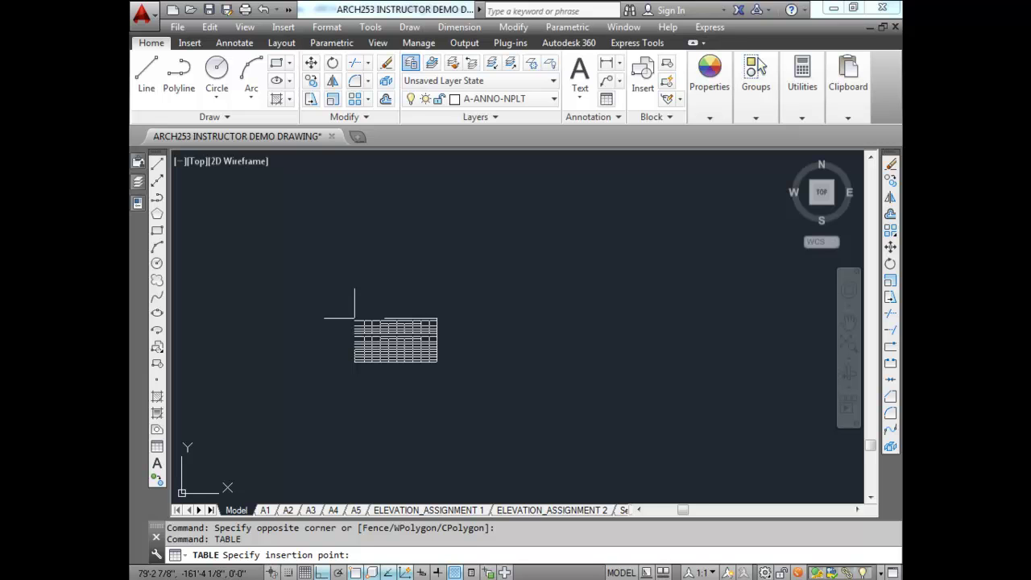
scroll(354, 318, up, 5)
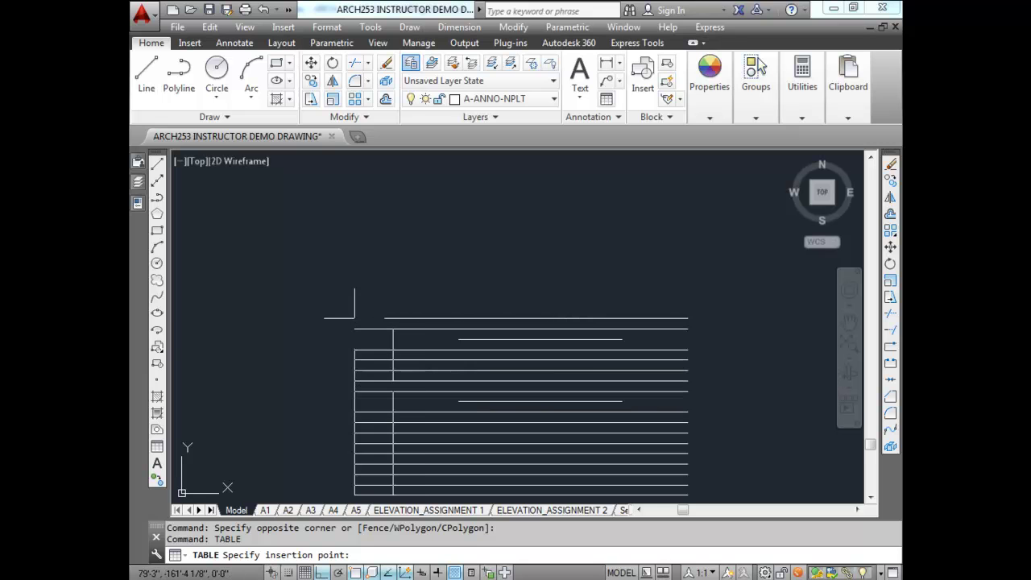
scroll(356, 279, up, 3)
scroll(357, 279, down, 10)
scroll(357, 280, up, 6)
scroll(357, 279, down, 8)
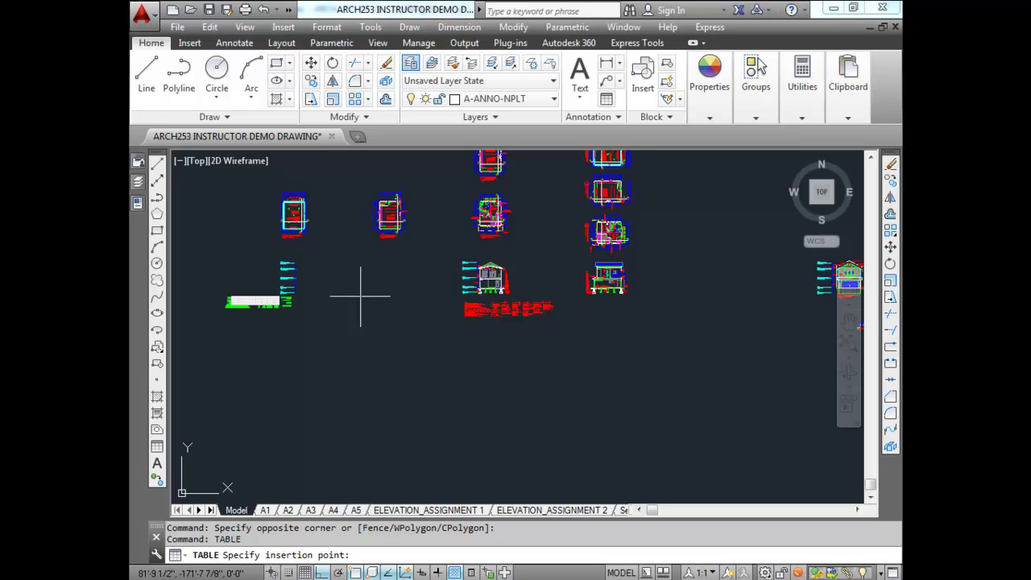
scroll(413, 322, down, 3)
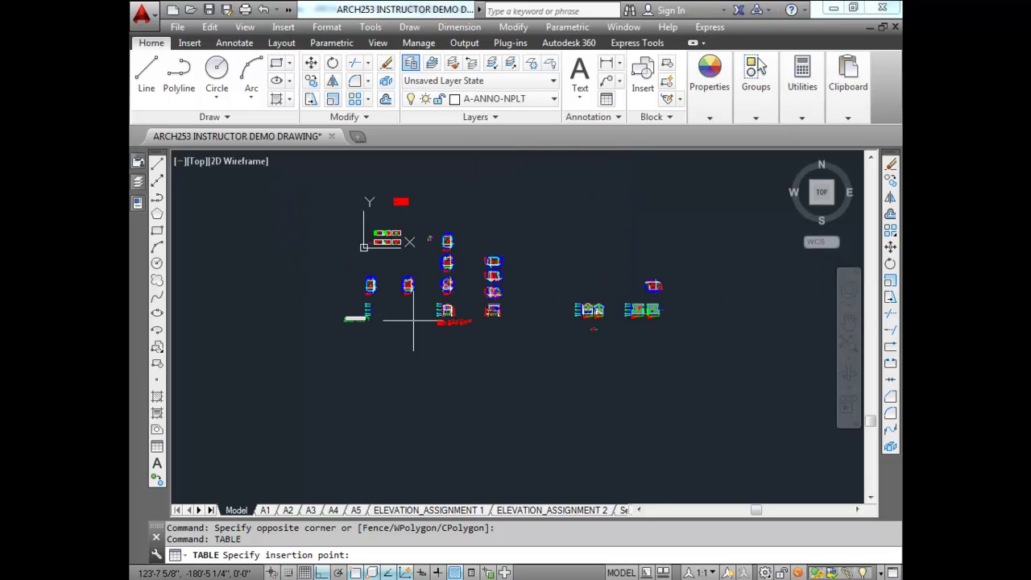
scroll(413, 322, up, 8)
scroll(339, 298, up, 6)
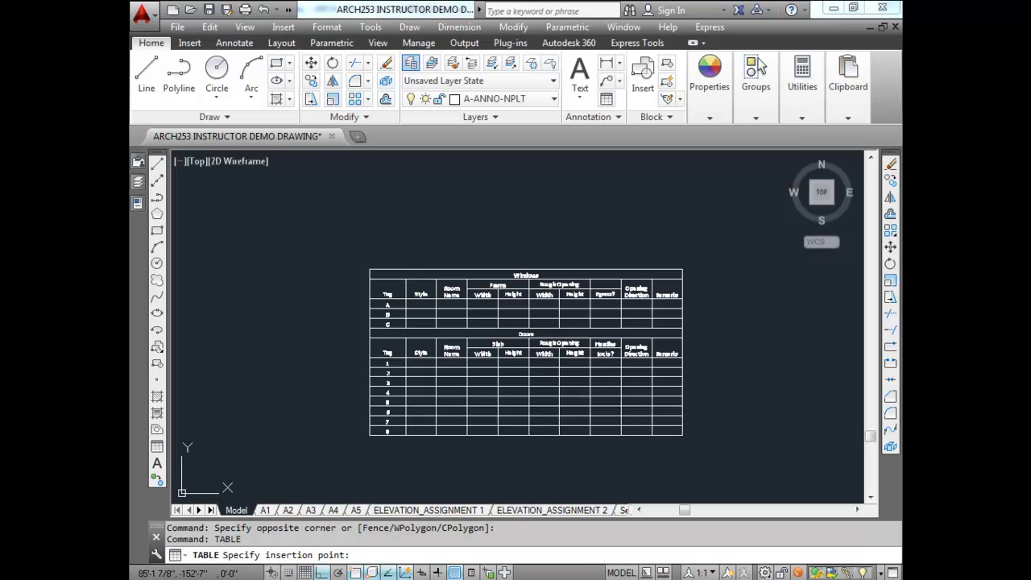
click(369, 270)
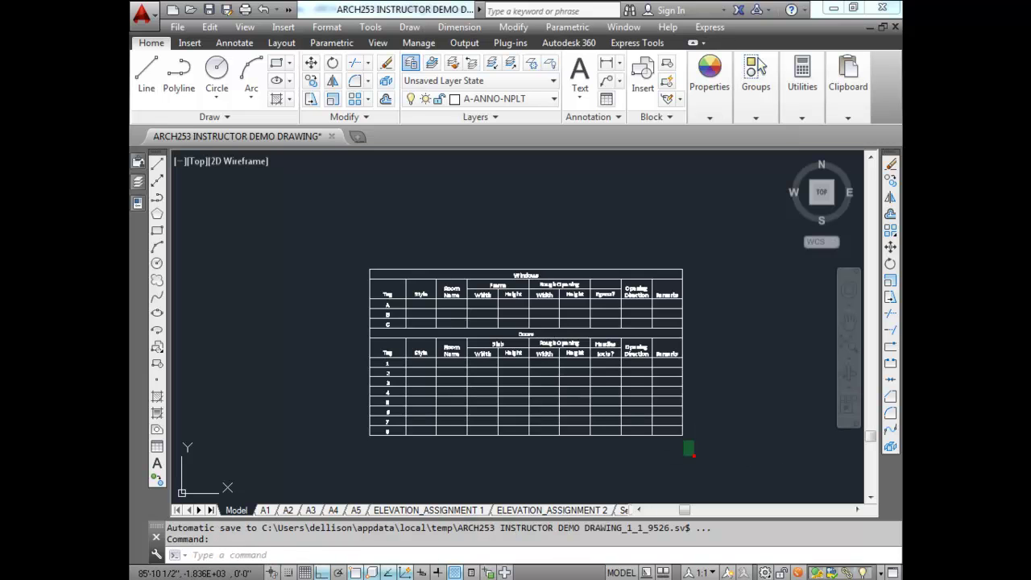
Move the inserted schedule table to the A-ANNO-TABL layer and clear the selection.
click(690, 451)
click(346, 253)
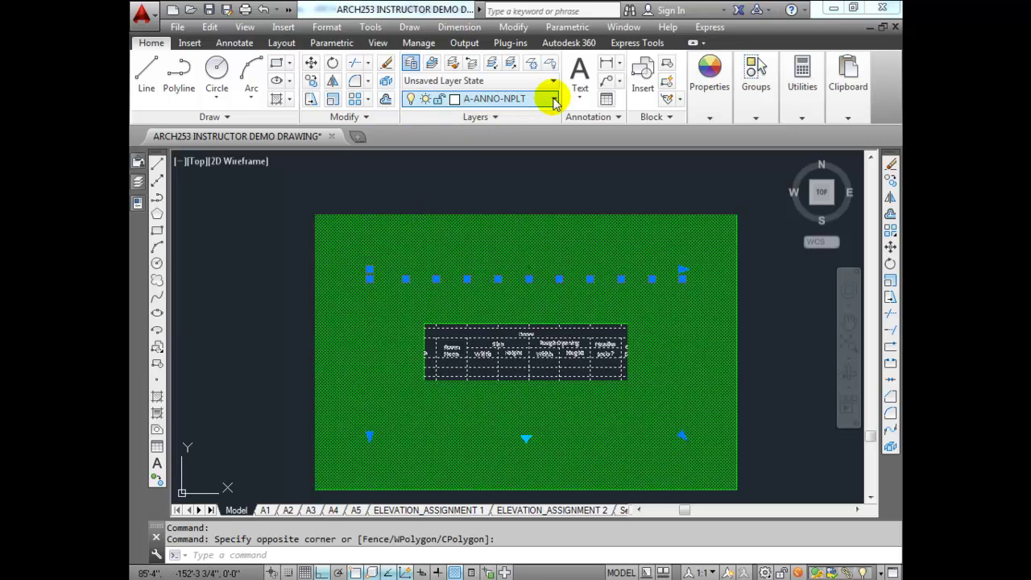
click(554, 100)
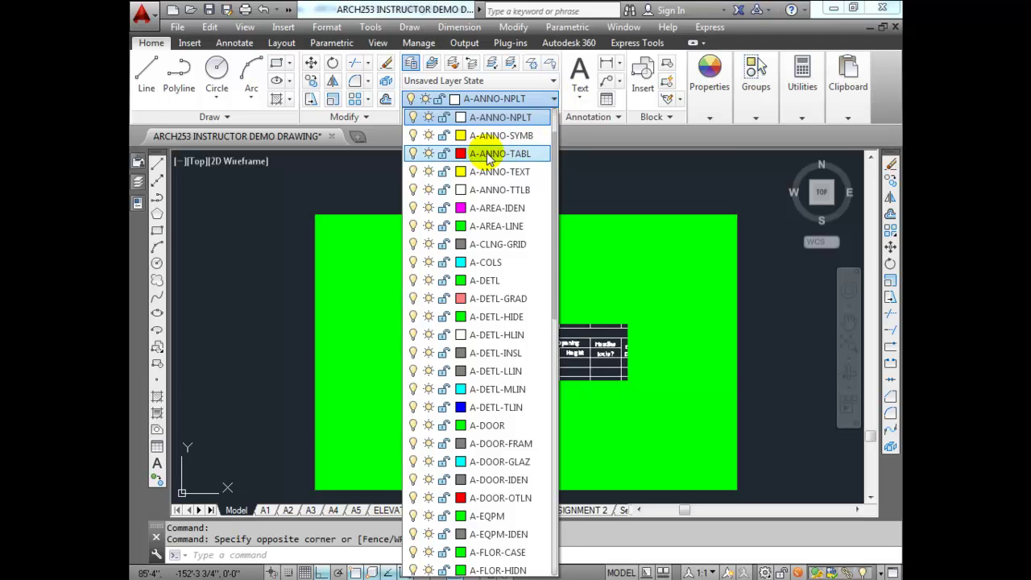
click(488, 155)
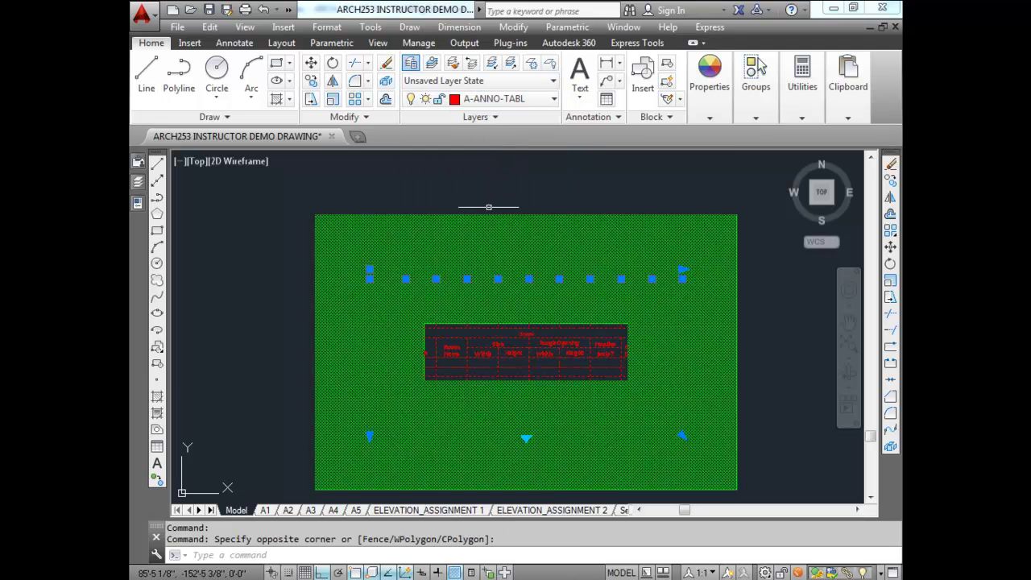
key(Escape)
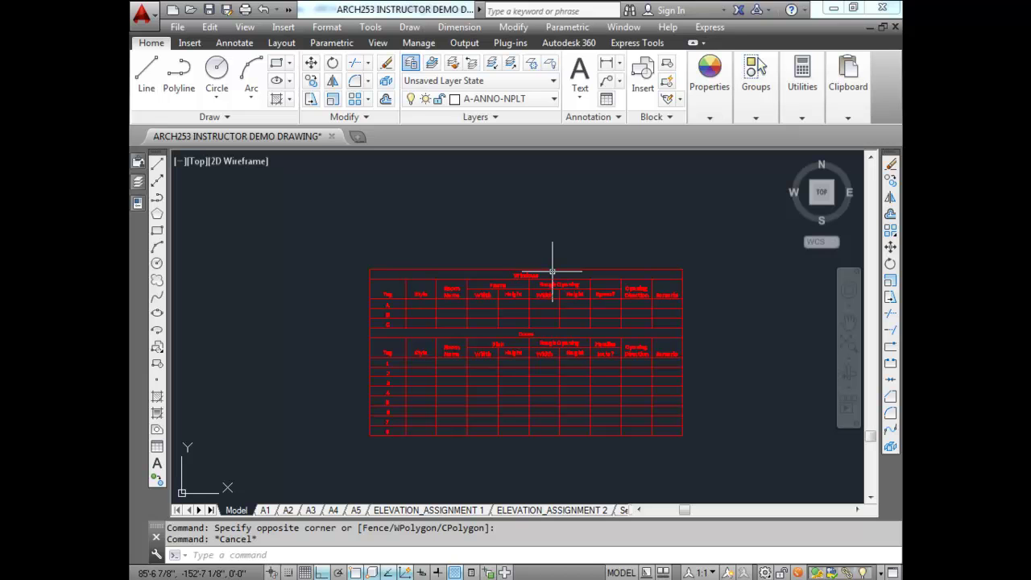
Examine the schedule table's headings up close and compare its size with the surrounding plans and elevations.
scroll(567, 328, up, 4)
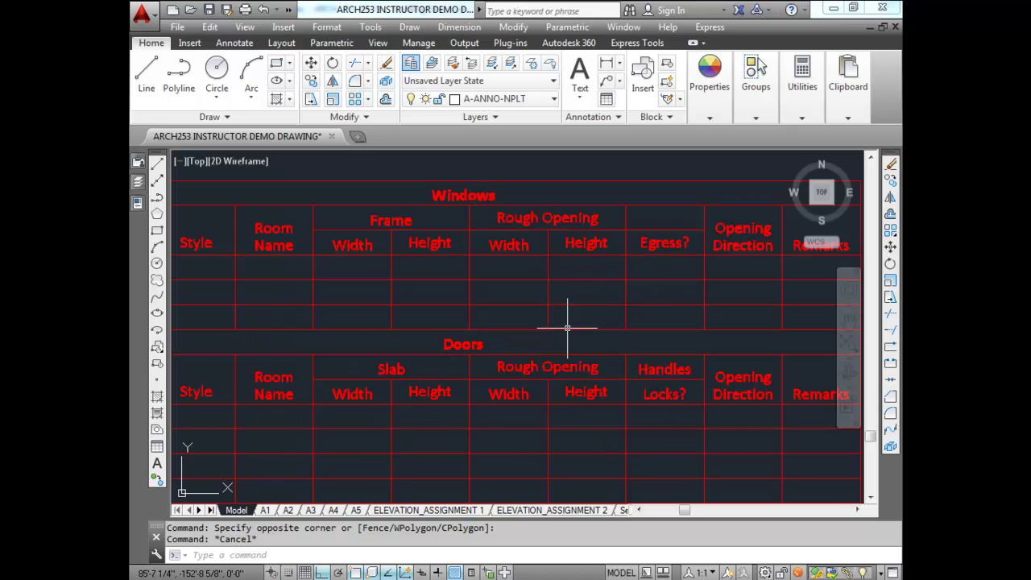
scroll(567, 328, down, 15)
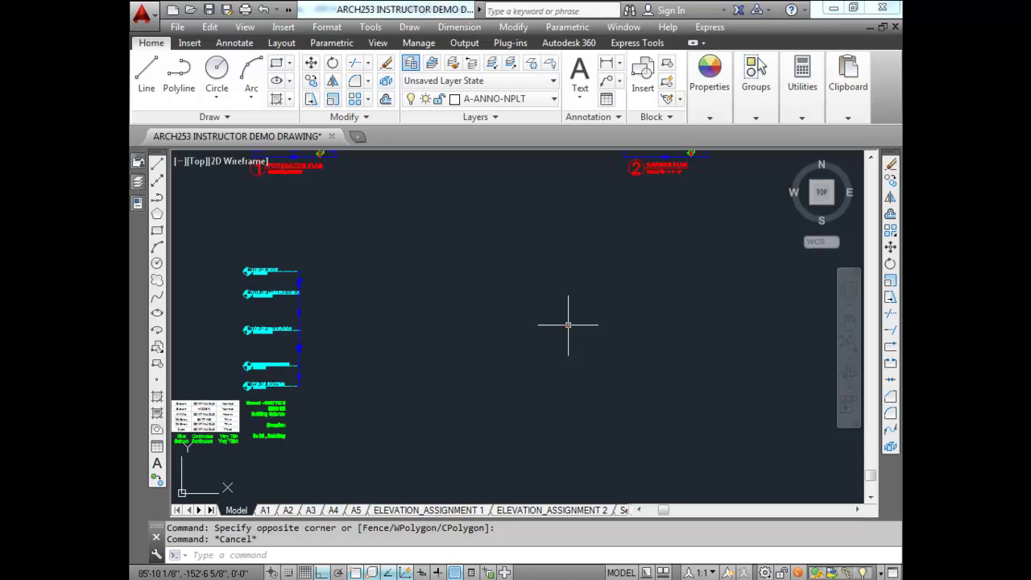
scroll(568, 325, down, 3)
middle_drag(603, 329, 491, 357)
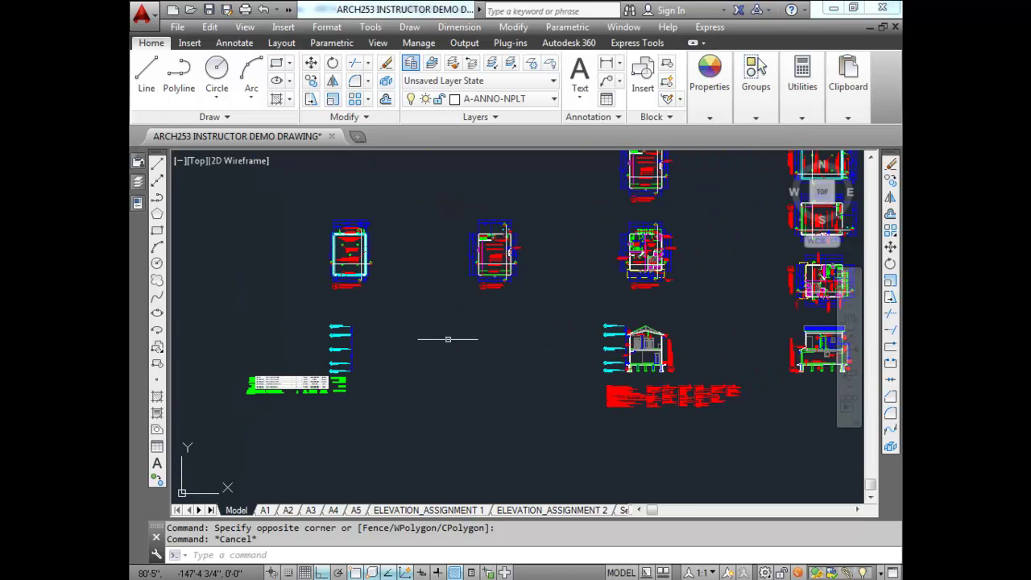
scroll(450, 352, up, 5)
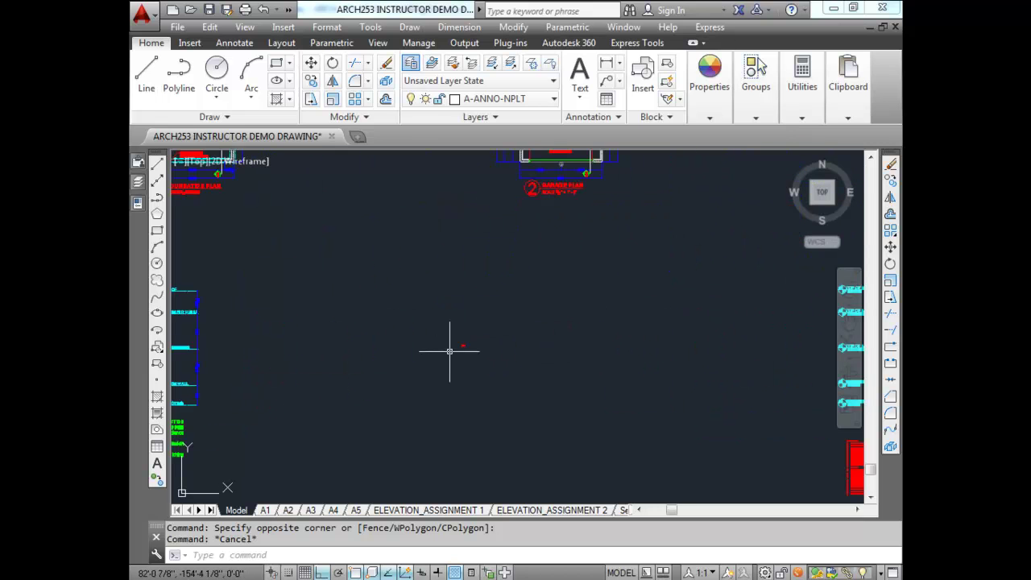
scroll(449, 352, up, 10)
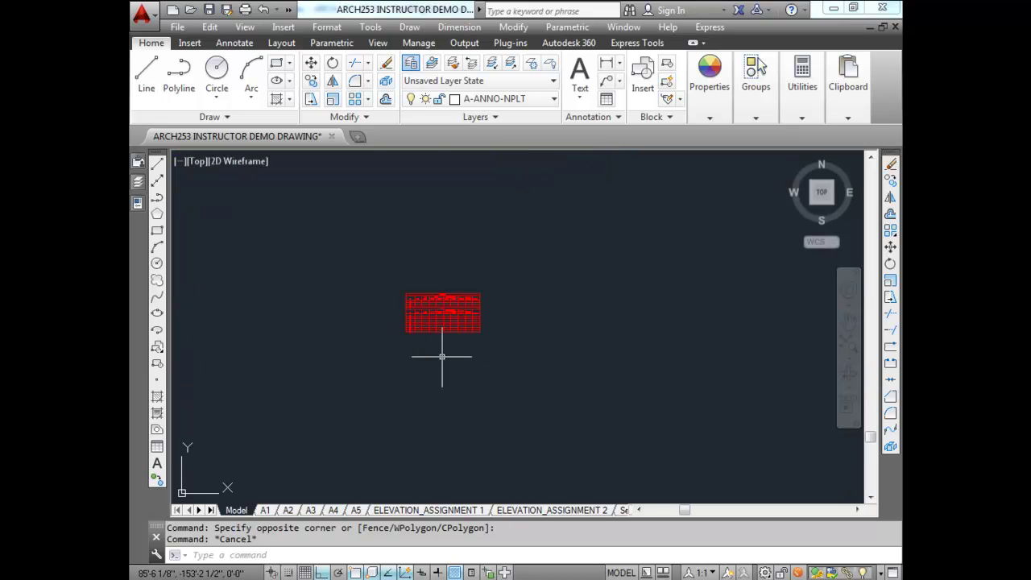
scroll(443, 319, up, 3)
middle_drag(443, 318, 483, 346)
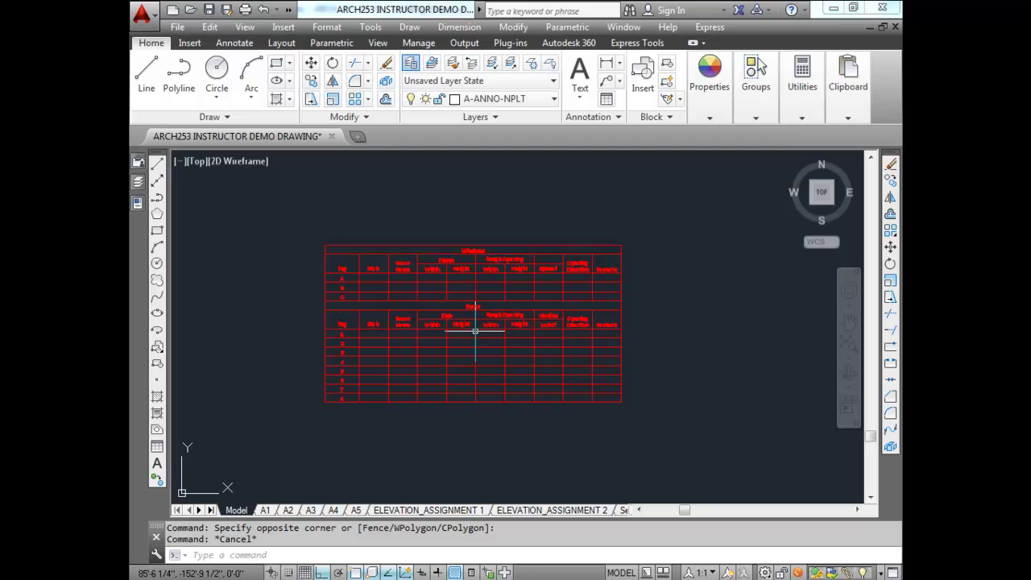
Set the Standard table style as current and open it for modification.
text(ta)
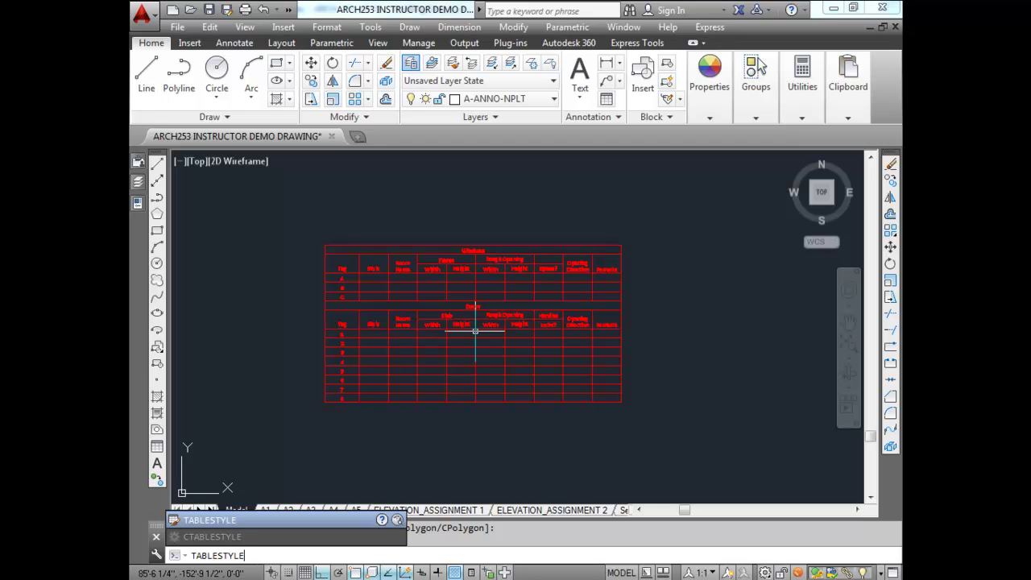
key(Return)
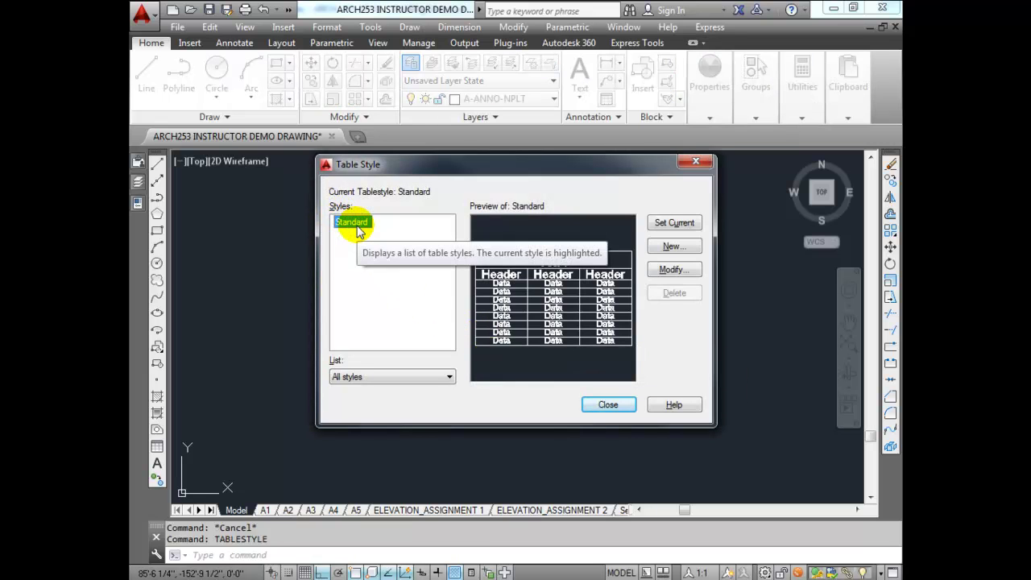
click(681, 224)
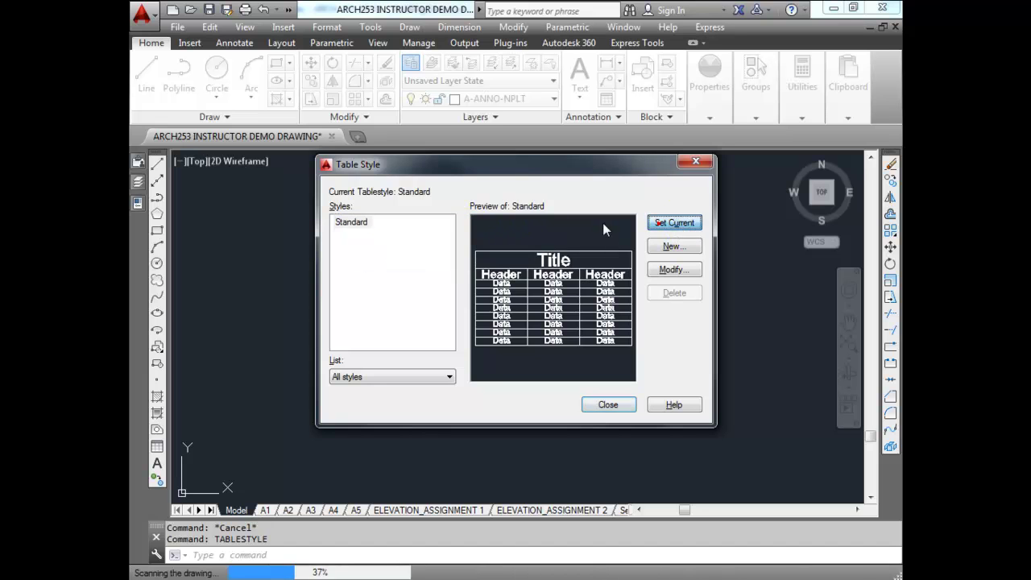
click(351, 222)
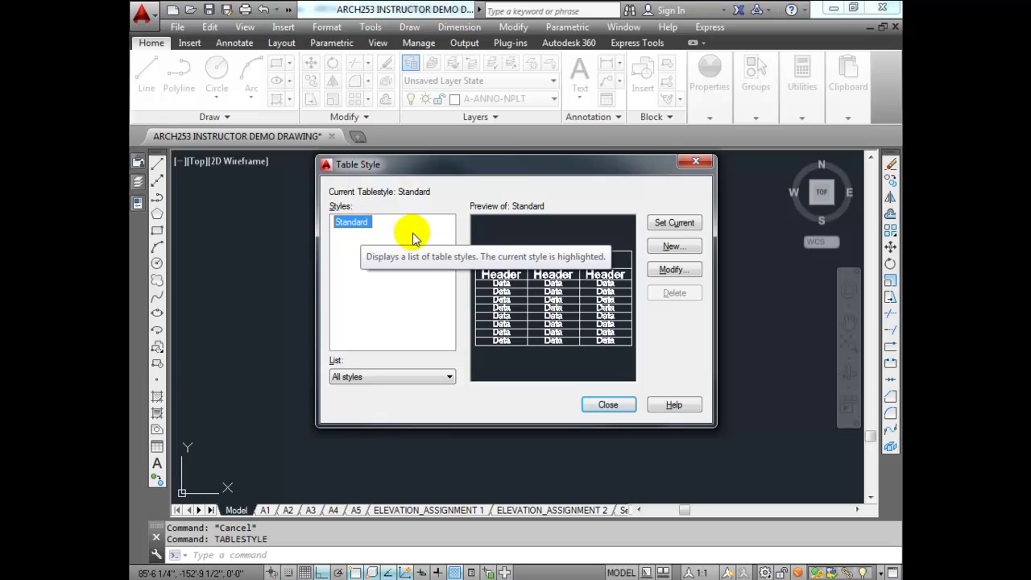
click(672, 271)
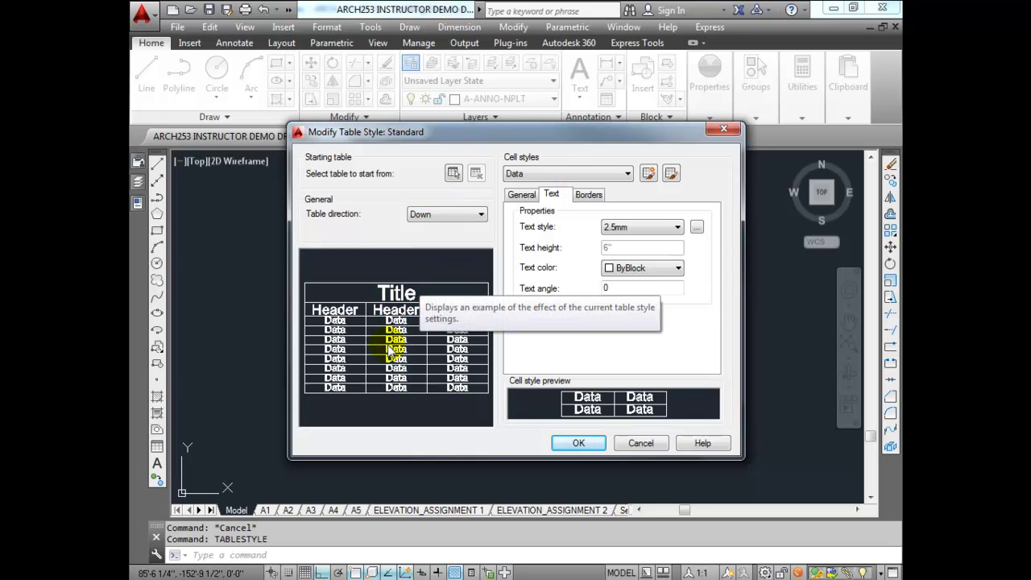
Choose Title as the cell style to edit in the Standard table style.
click(376, 288)
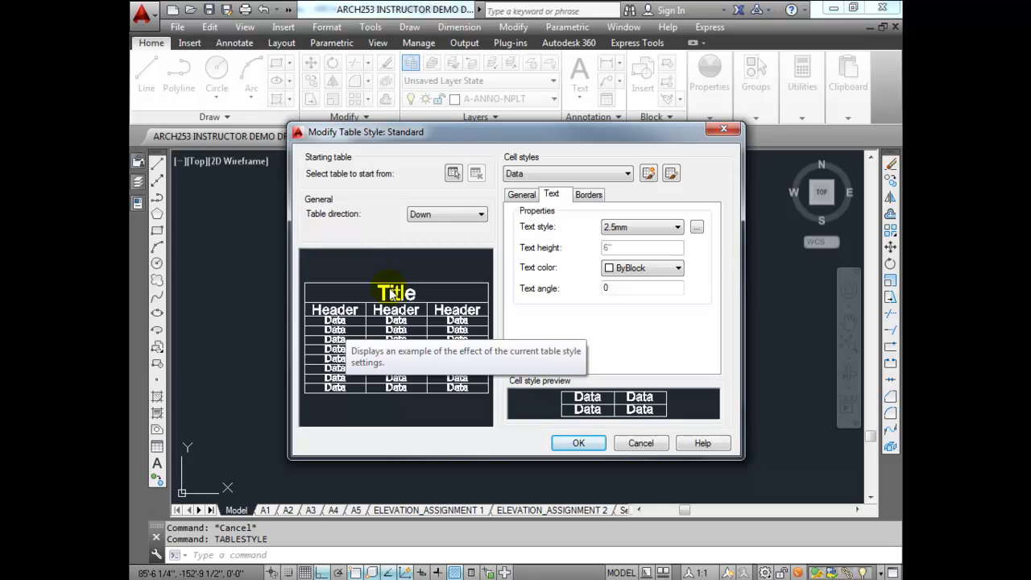
click(530, 175)
click(515, 213)
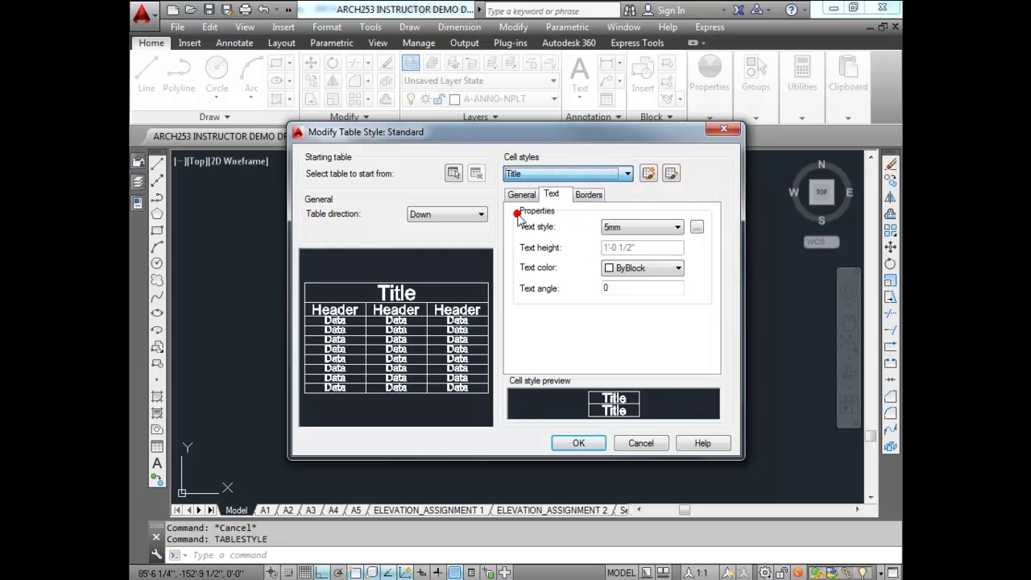
Review the Title cell style's general, text and border properties, including its type options and available text styles.
click(524, 194)
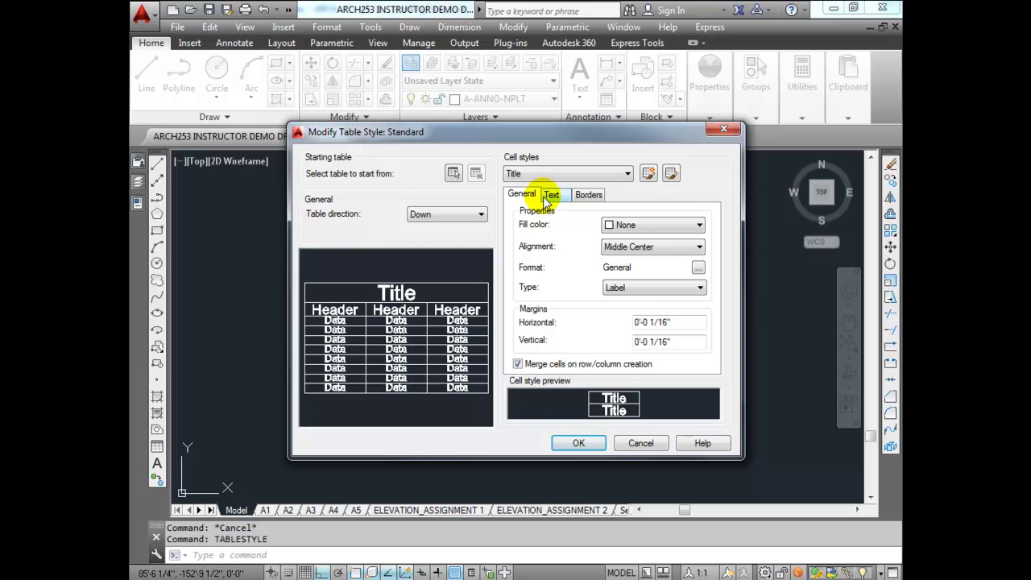
click(553, 194)
click(585, 195)
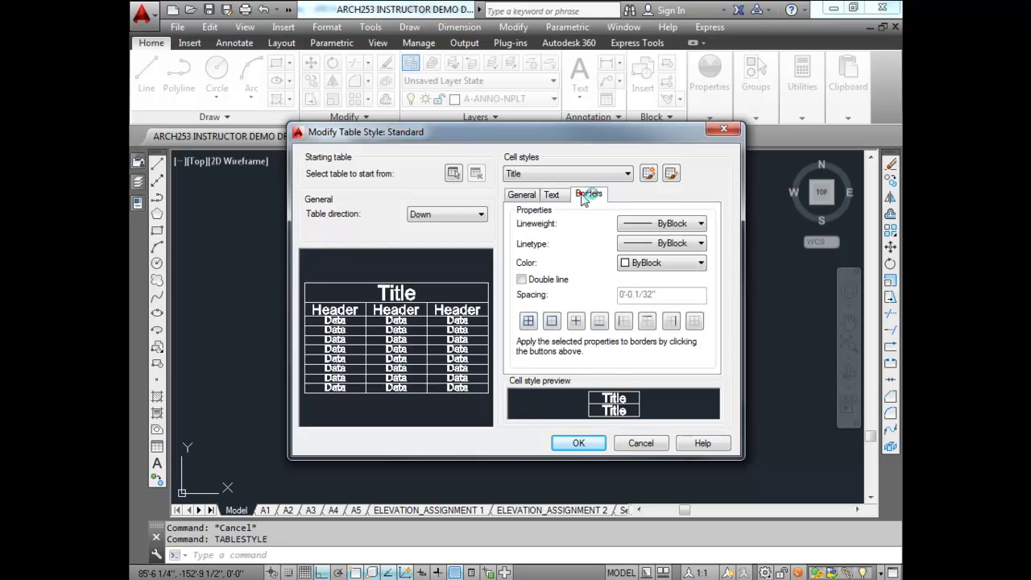
click(524, 195)
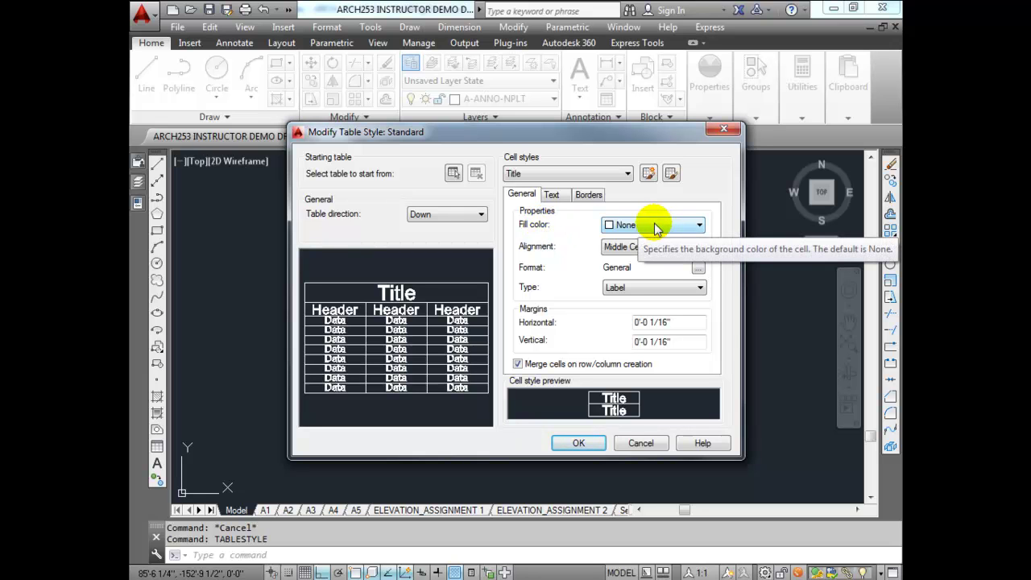
click(620, 289)
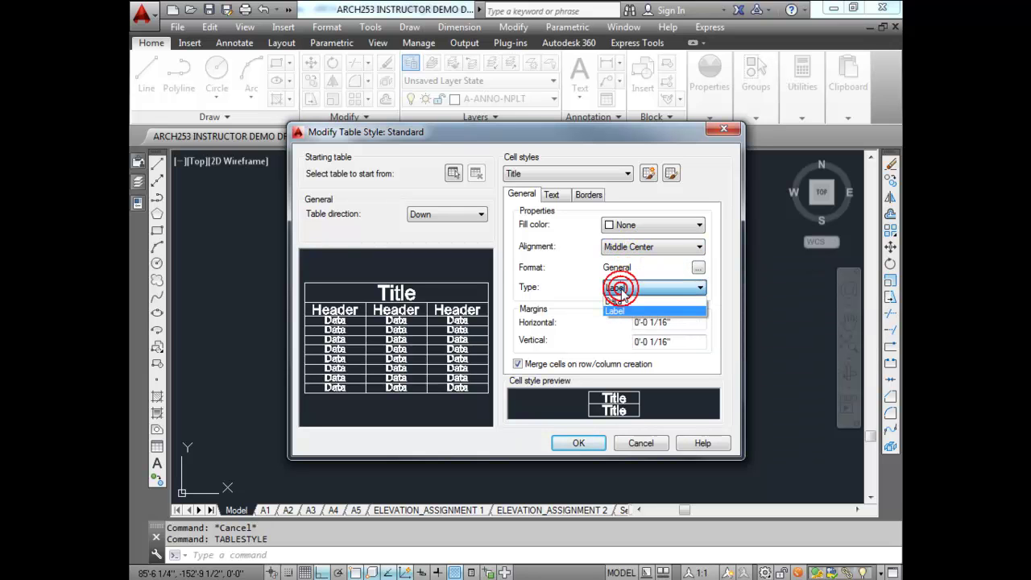
click(573, 289)
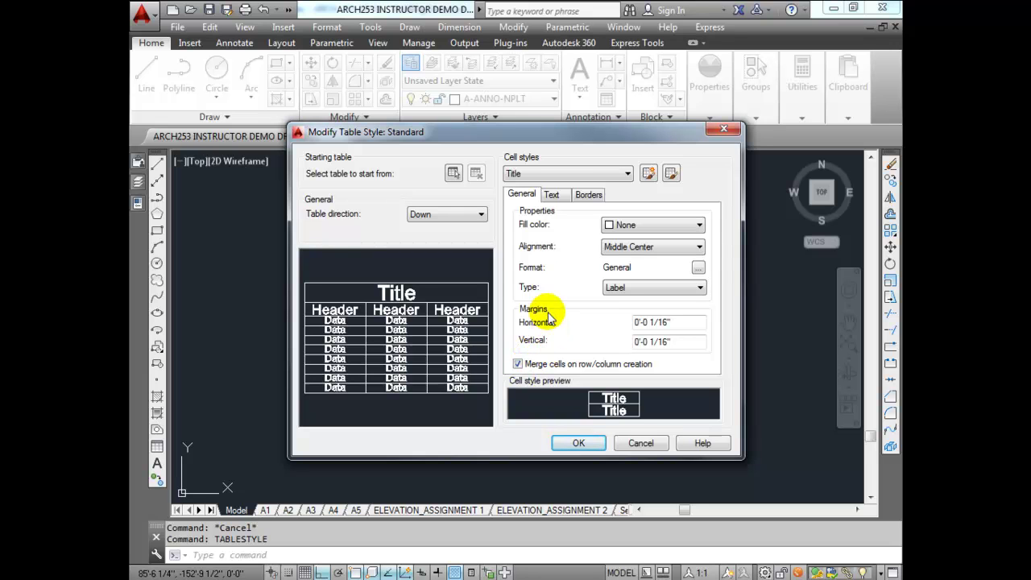
click(551, 194)
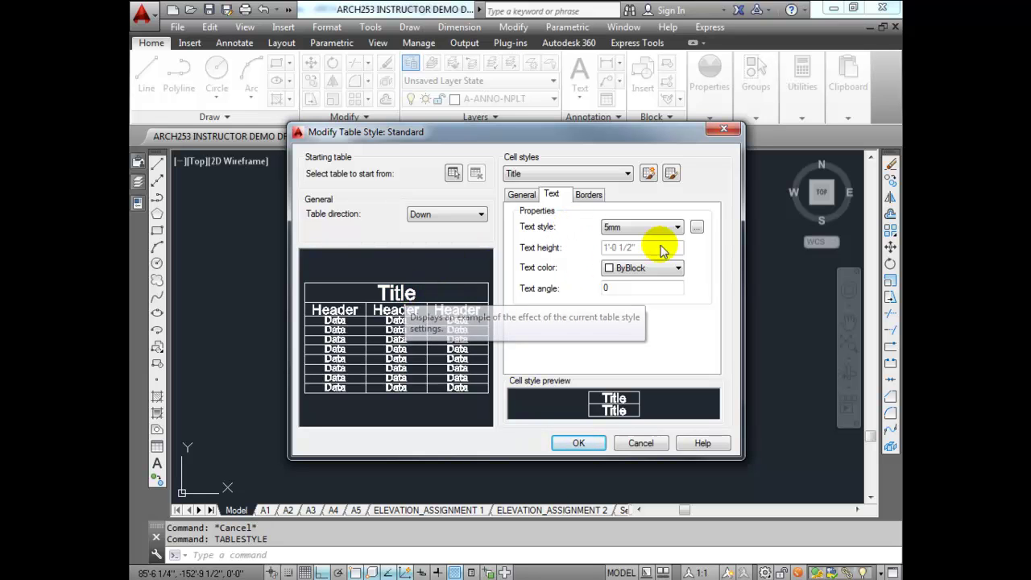
click(676, 226)
click(617, 325)
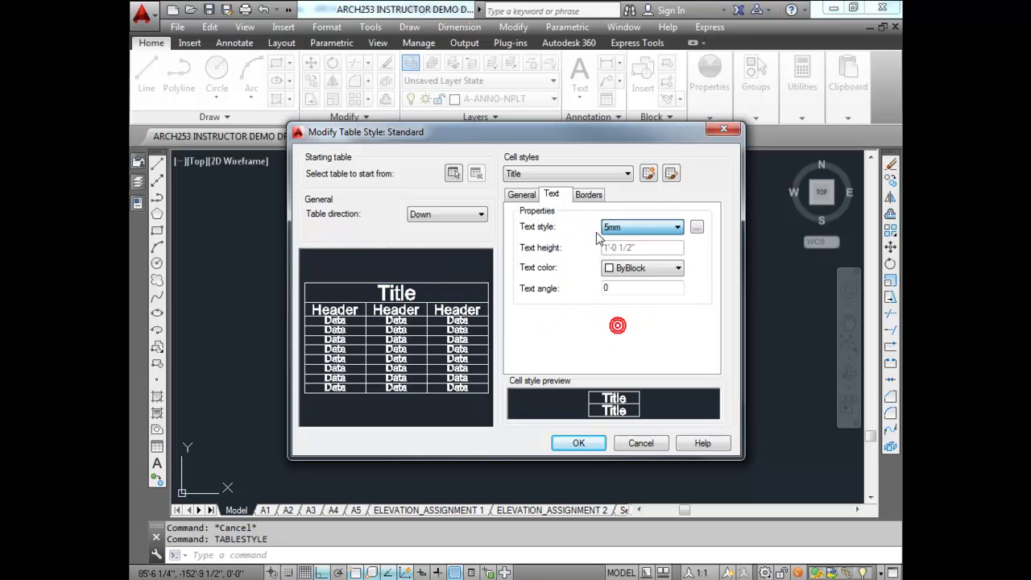
Try Standard as the Title cell style's text style, then set it to 5mm.
click(679, 229)
click(651, 239)
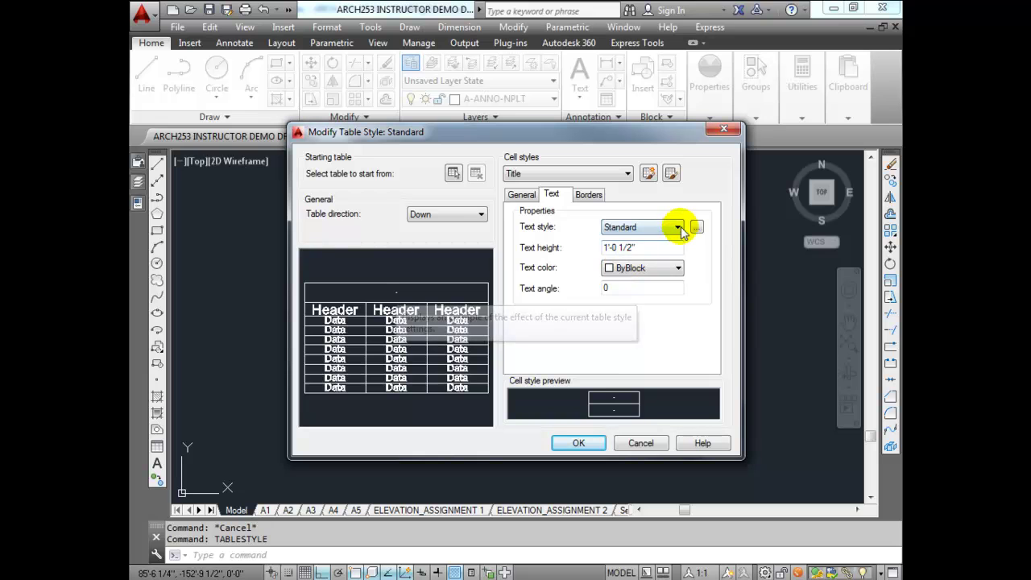
click(679, 227)
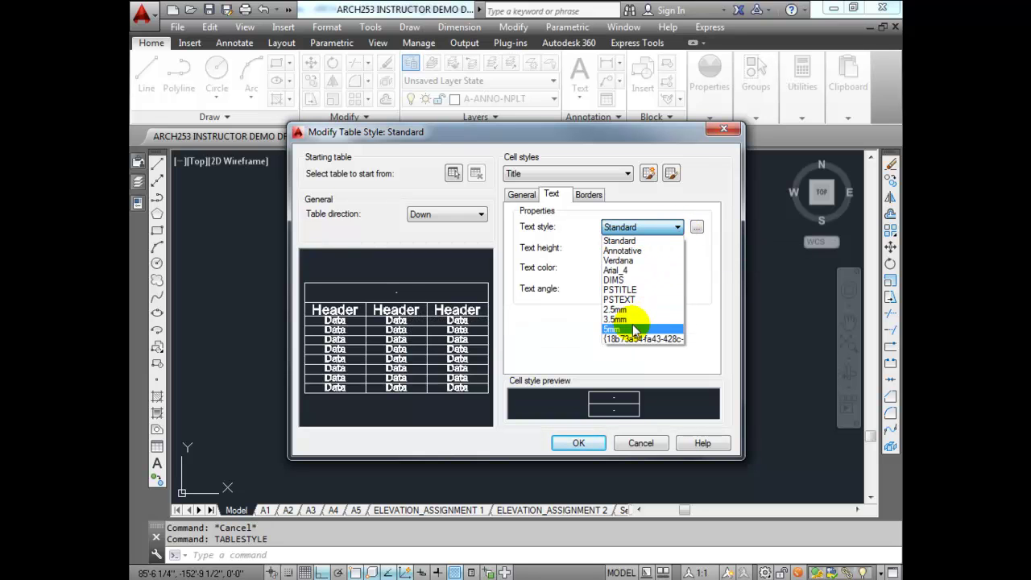
click(635, 328)
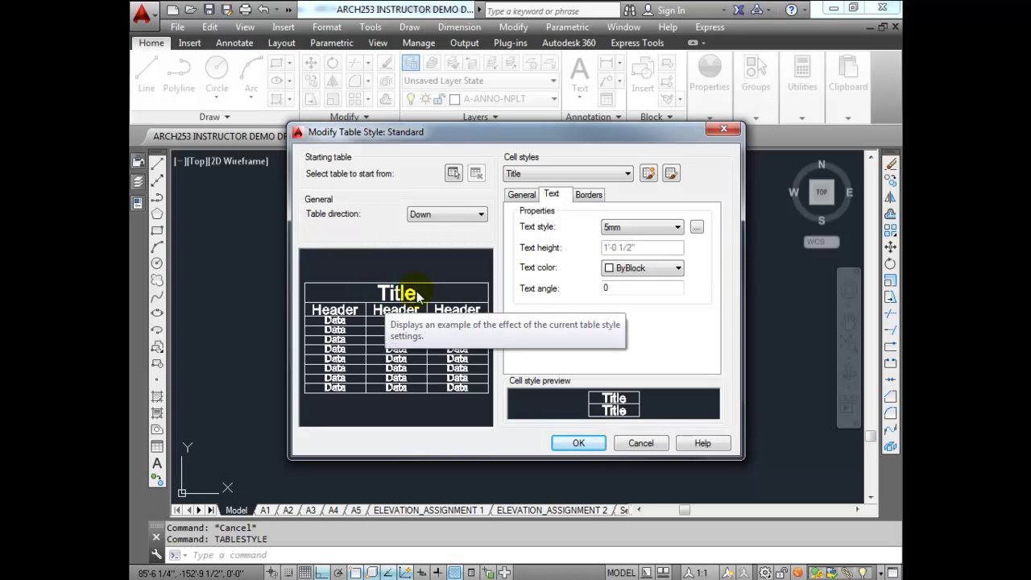
Review the Title cell style's text color, border and general properties.
click(612, 268)
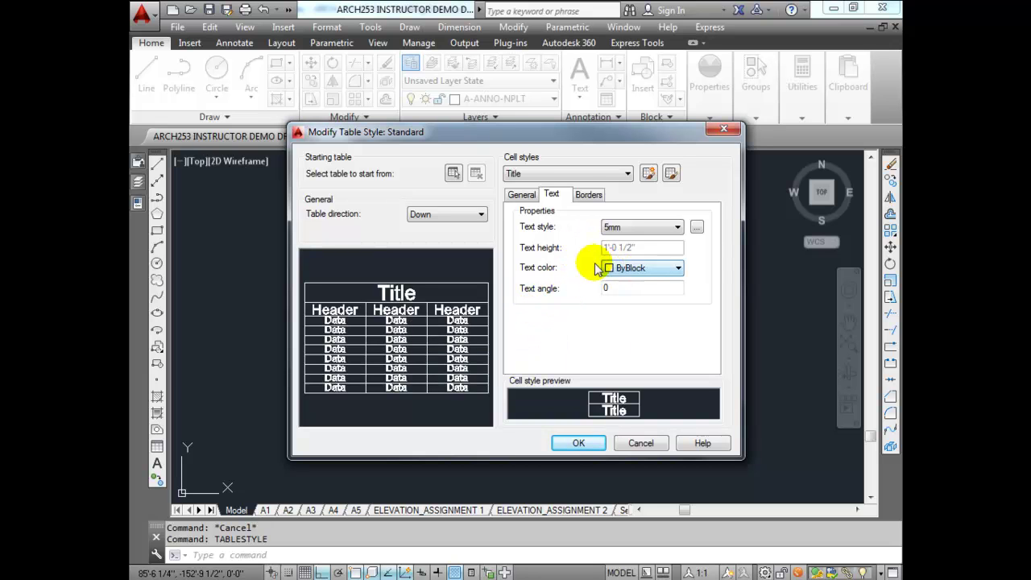
click(588, 194)
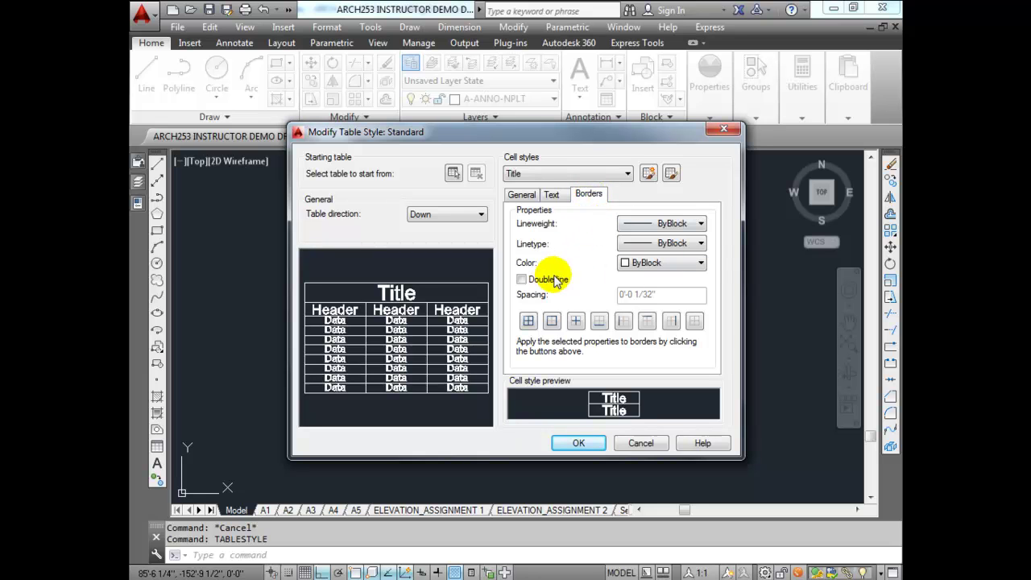
click(524, 195)
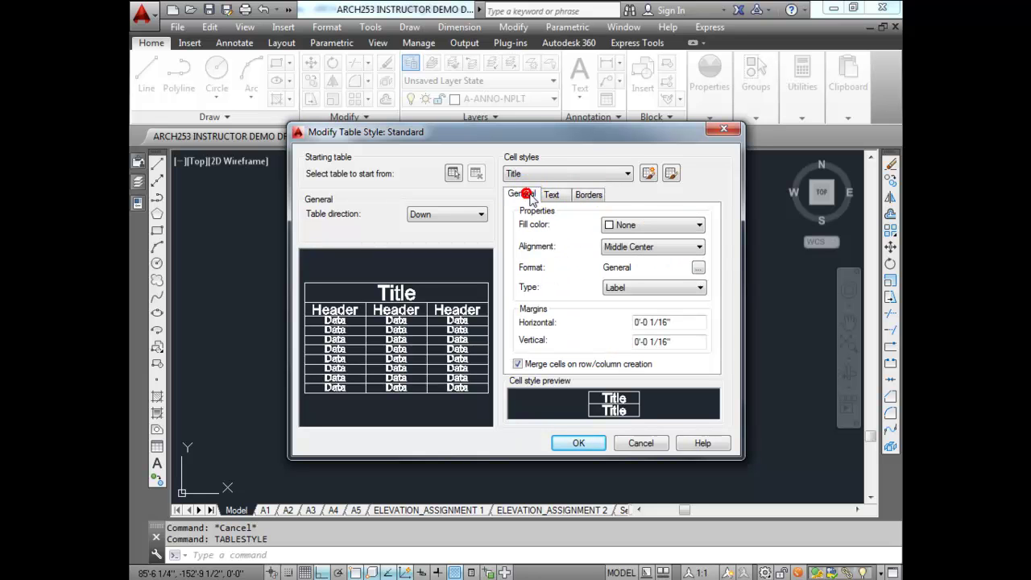
click(551, 194)
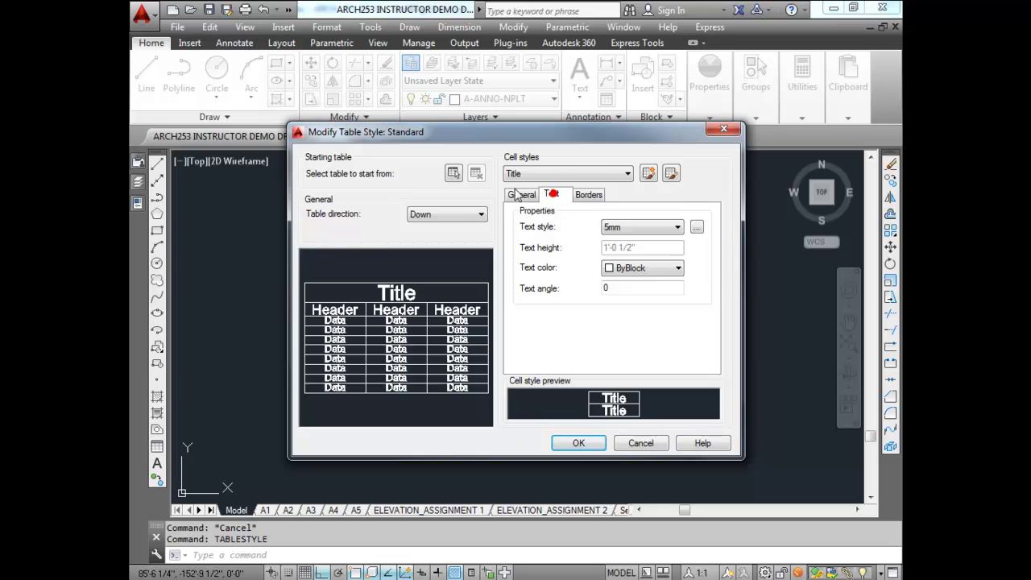
Choose Header as the cell style to edit and set its text style to 3.5mm.
click(585, 174)
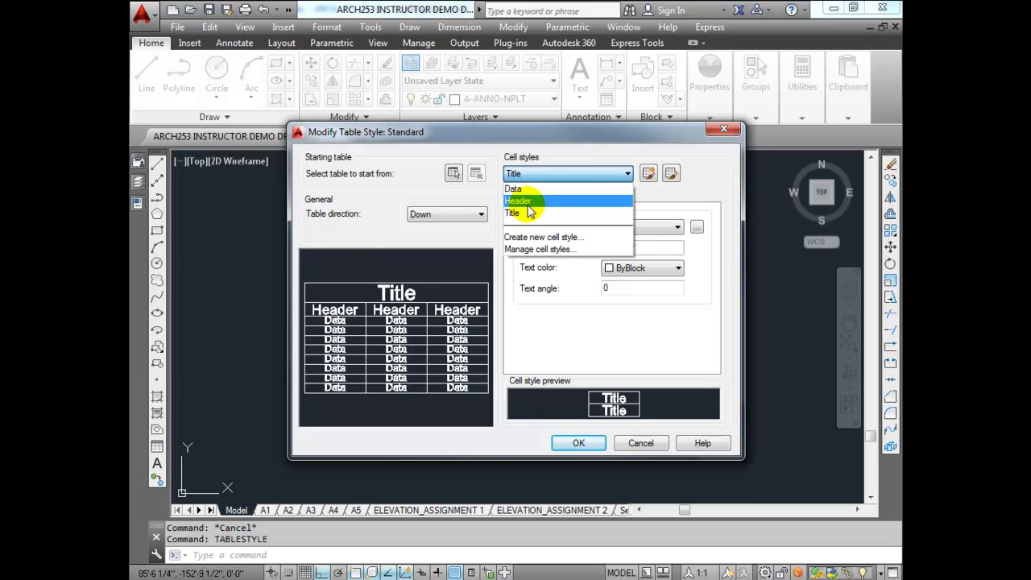
click(524, 202)
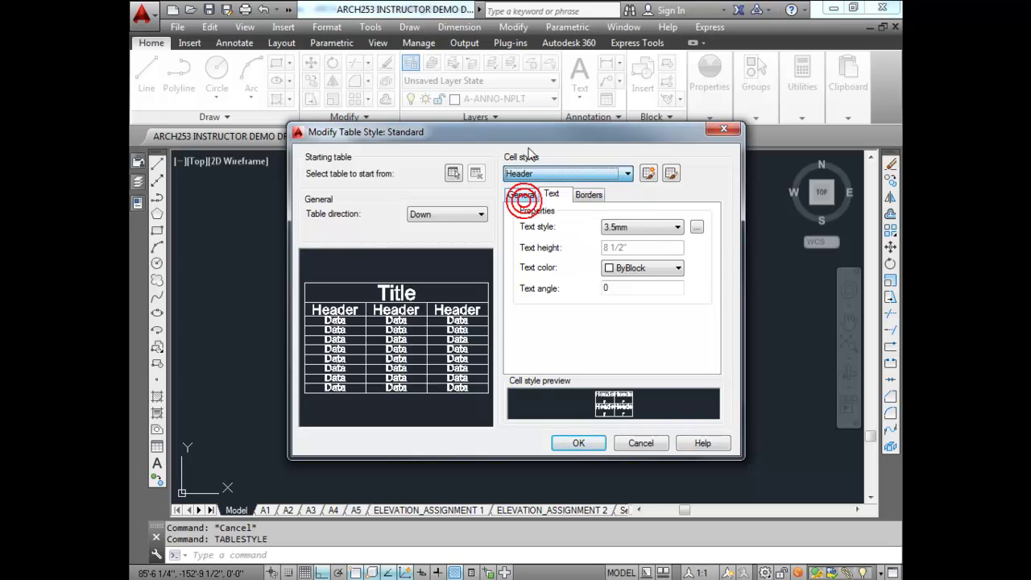
click(526, 174)
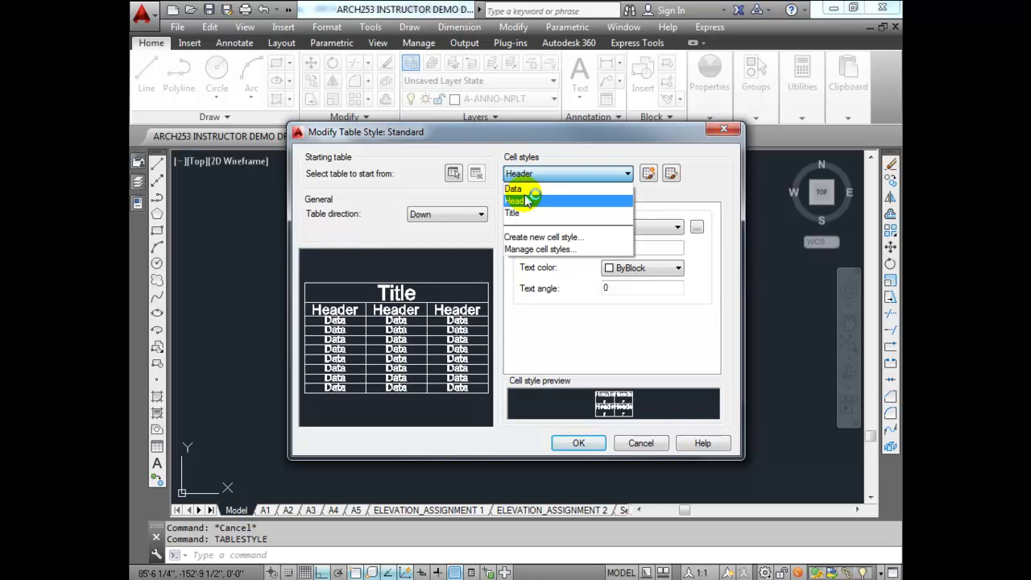
click(520, 189)
click(527, 174)
click(528, 201)
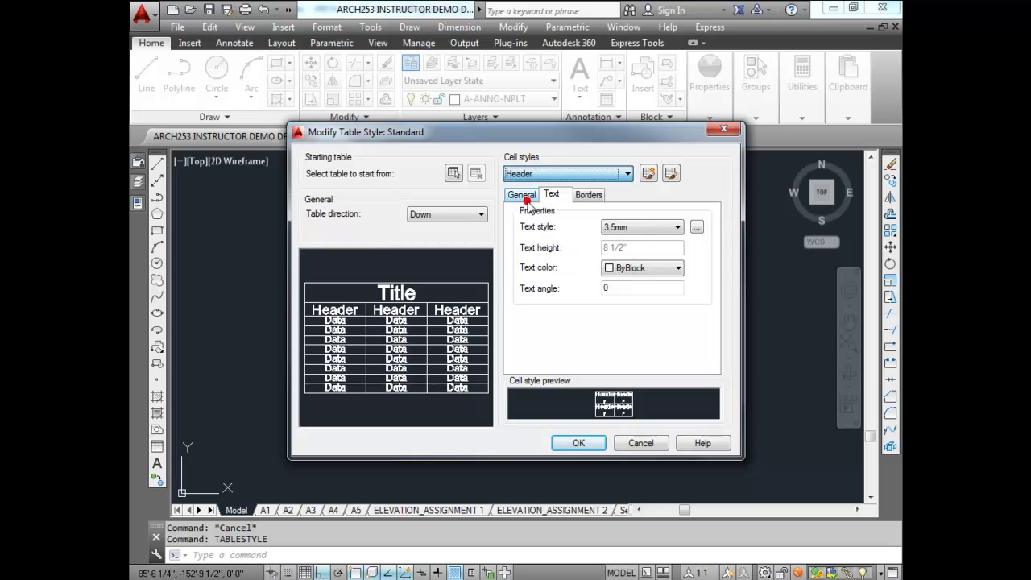
click(663, 229)
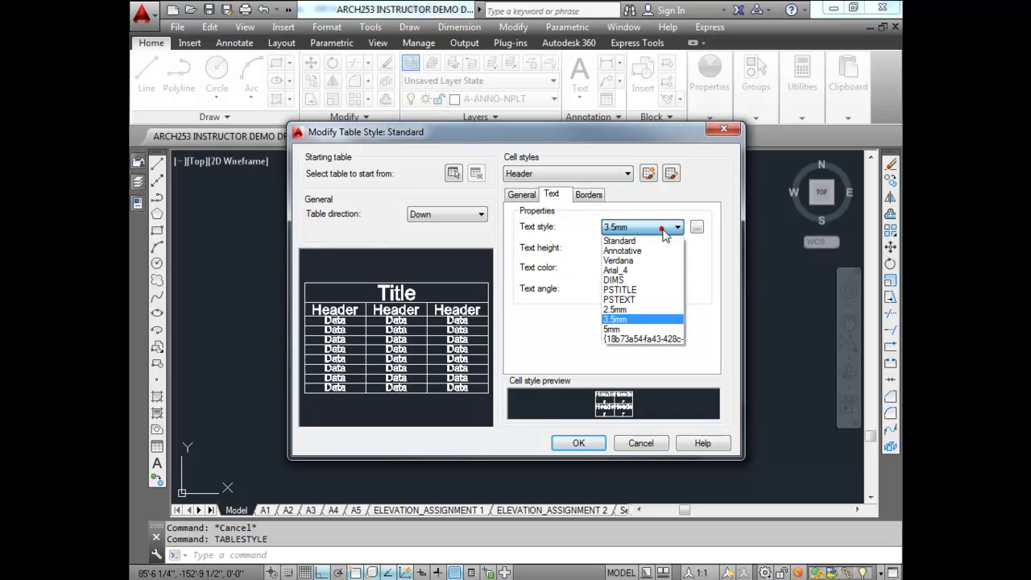
click(631, 319)
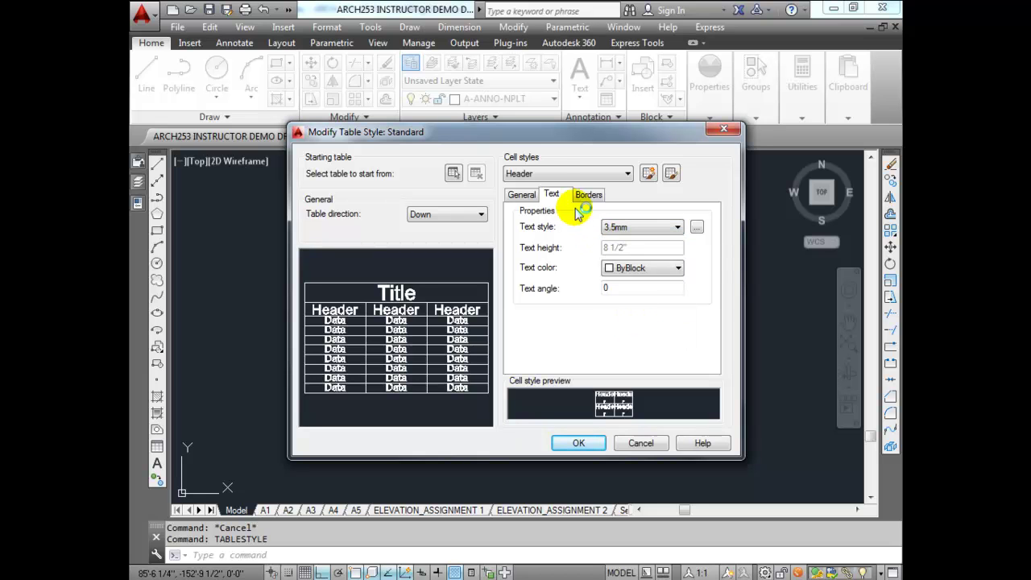
Set the Data cell style's text style to 2.5mm, check its general properties, and accept the Standard table style changes.
click(543, 175)
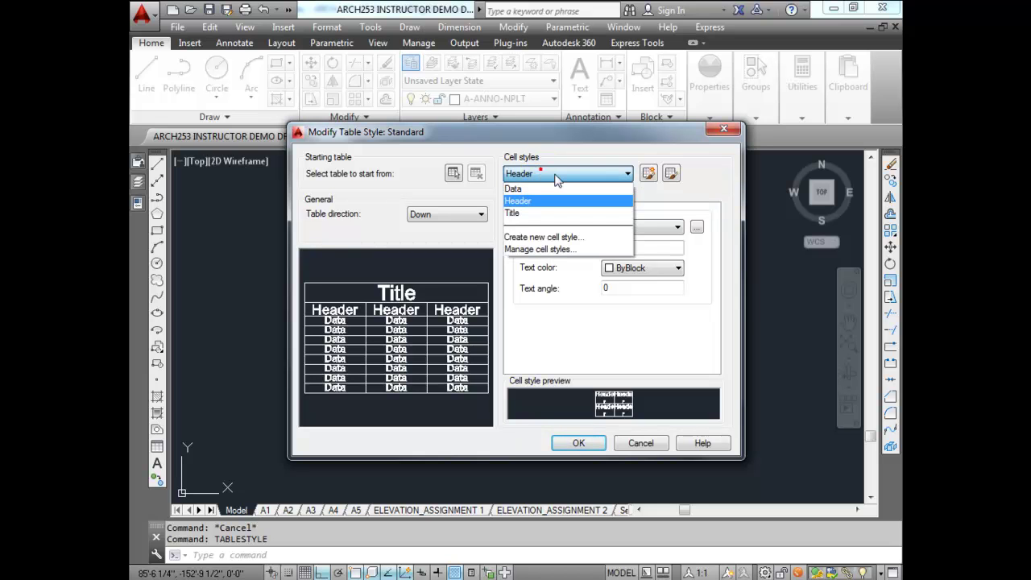
click(514, 188)
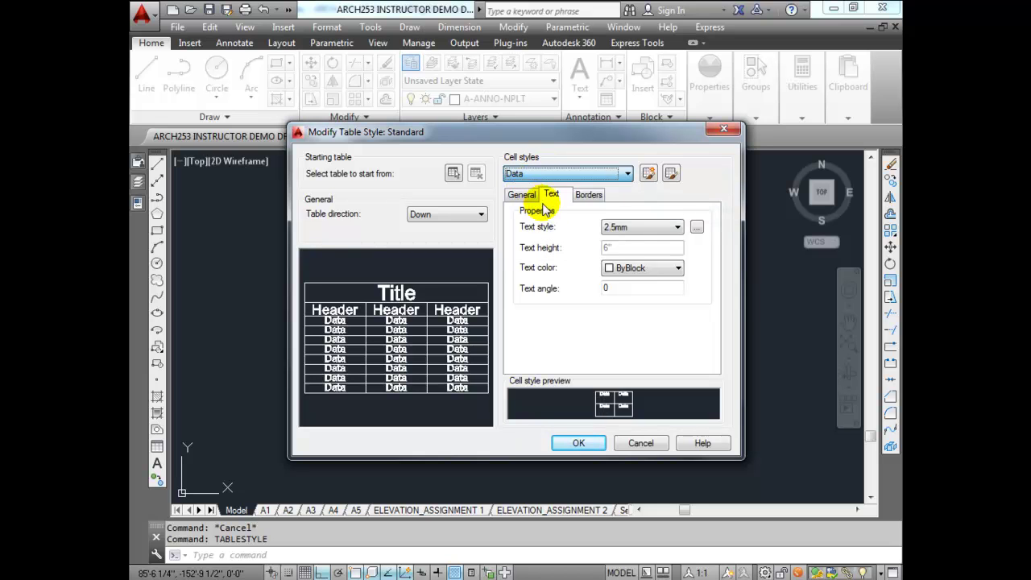
click(624, 230)
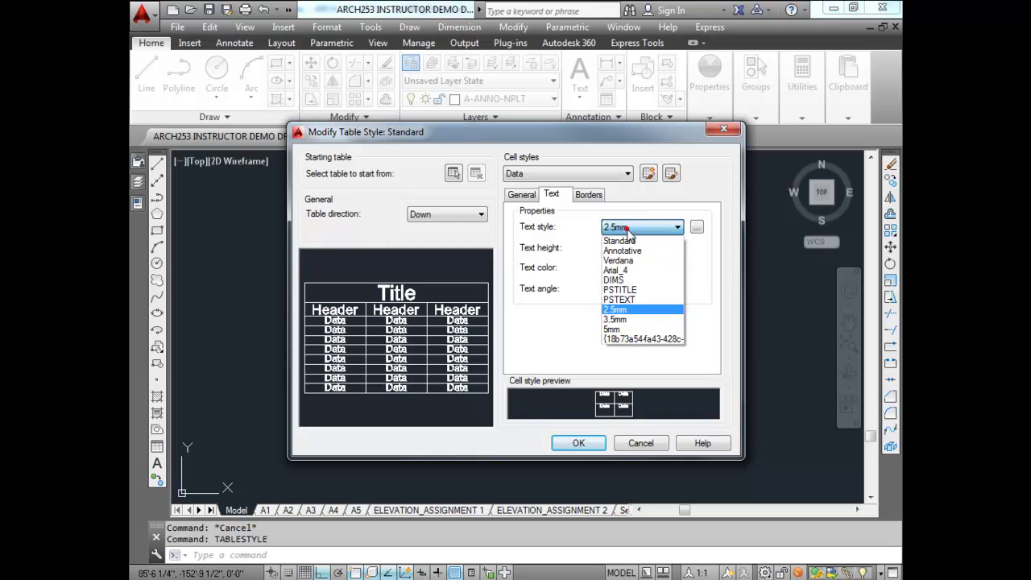
click(611, 311)
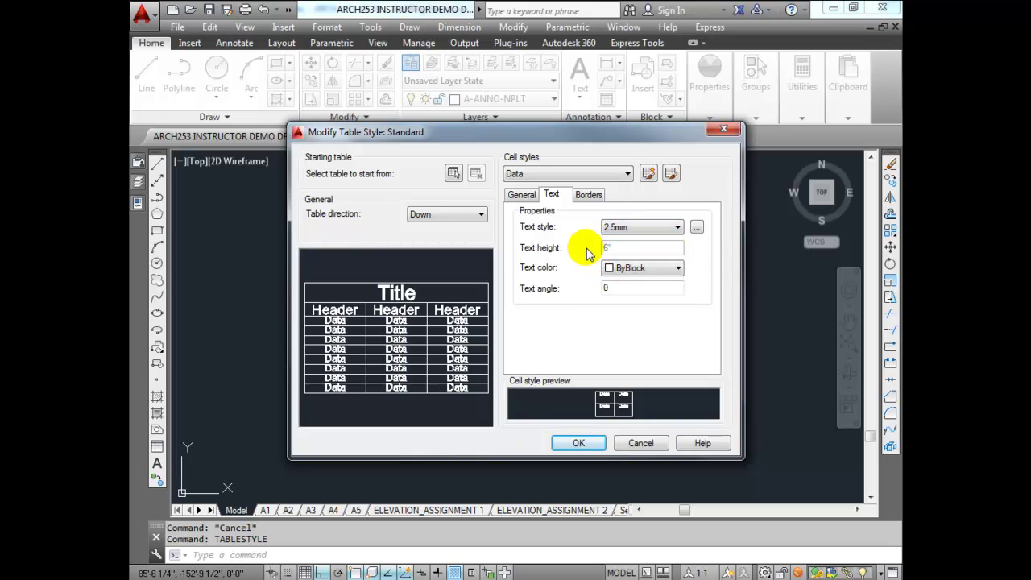
click(521, 195)
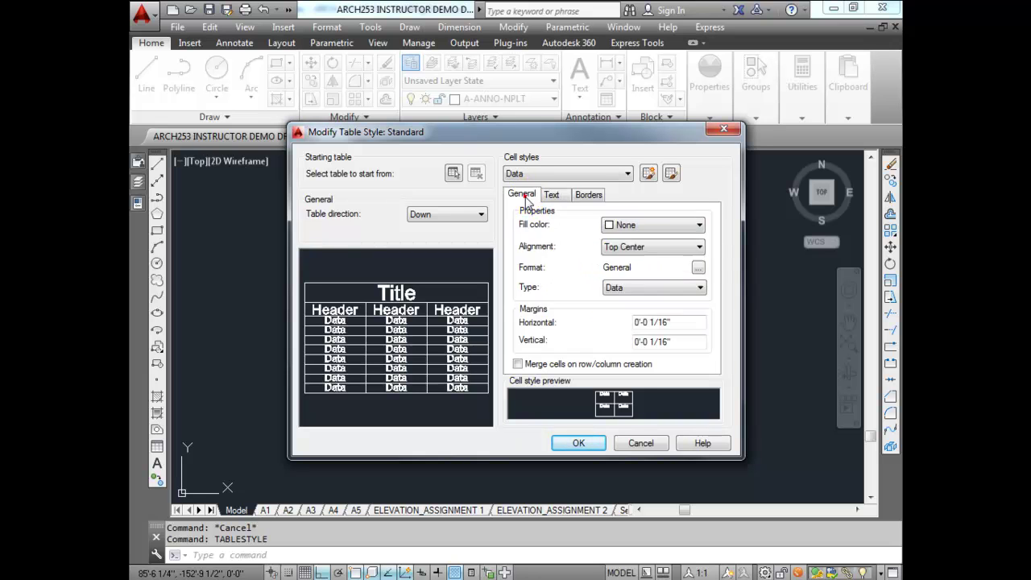
click(567, 198)
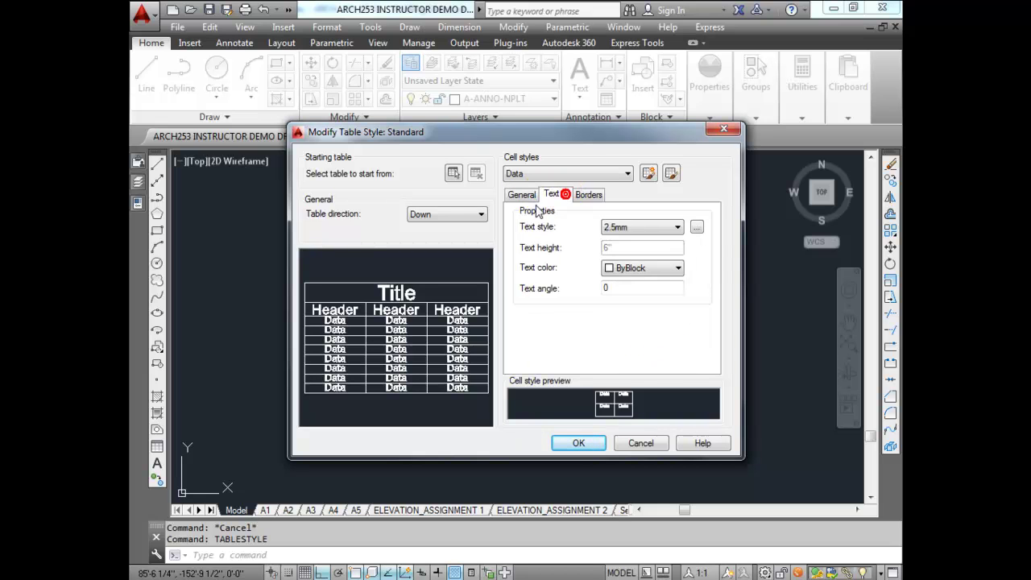
click(578, 443)
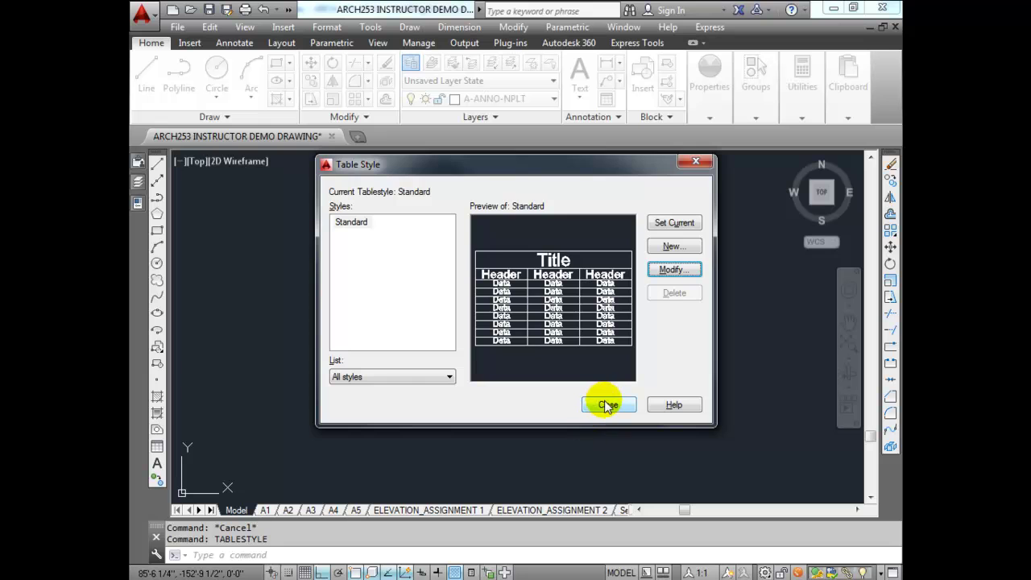
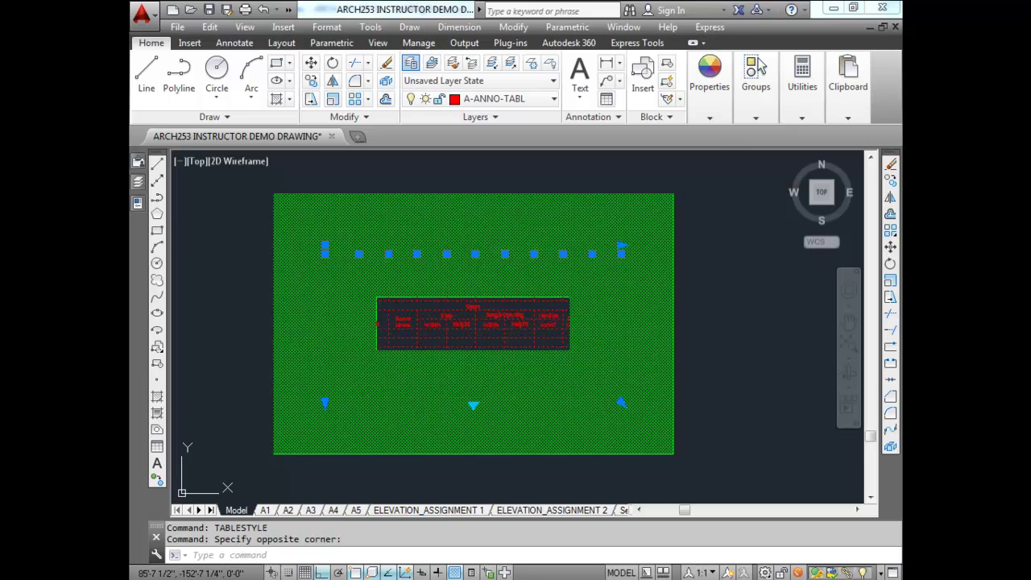
right_click(521, 249)
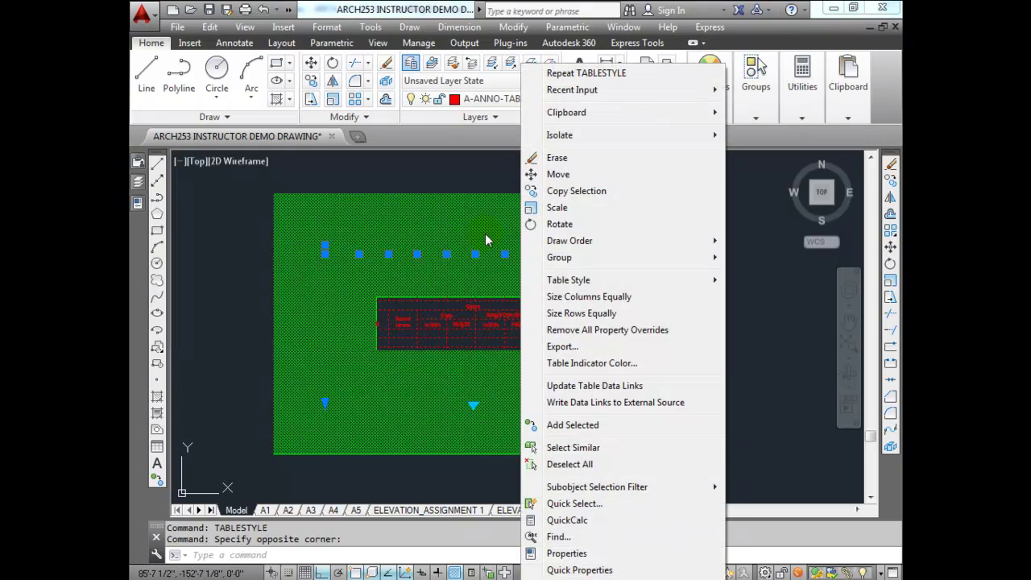
click(462, 186)
key(Escape)
key(Escape)
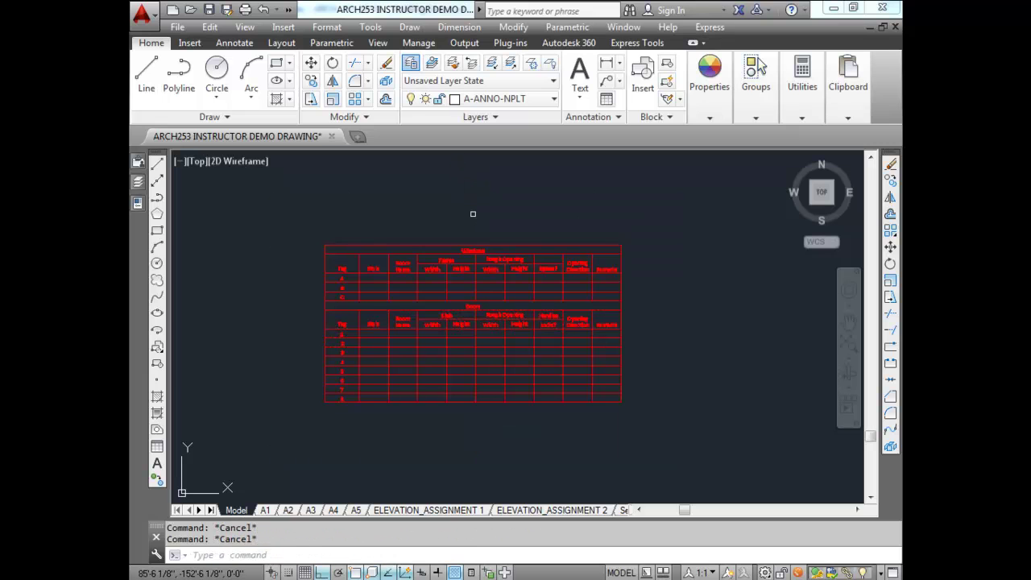
Apply the Standard table style to the window and door schedule table, and deselect it.
click(490, 246)
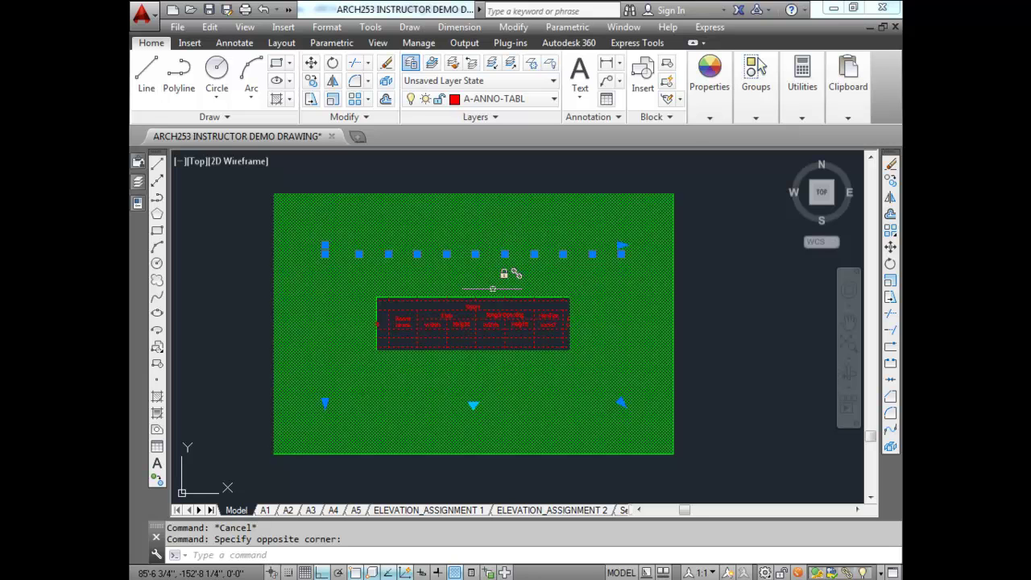
right_click(493, 290)
mouse_move(544, 282)
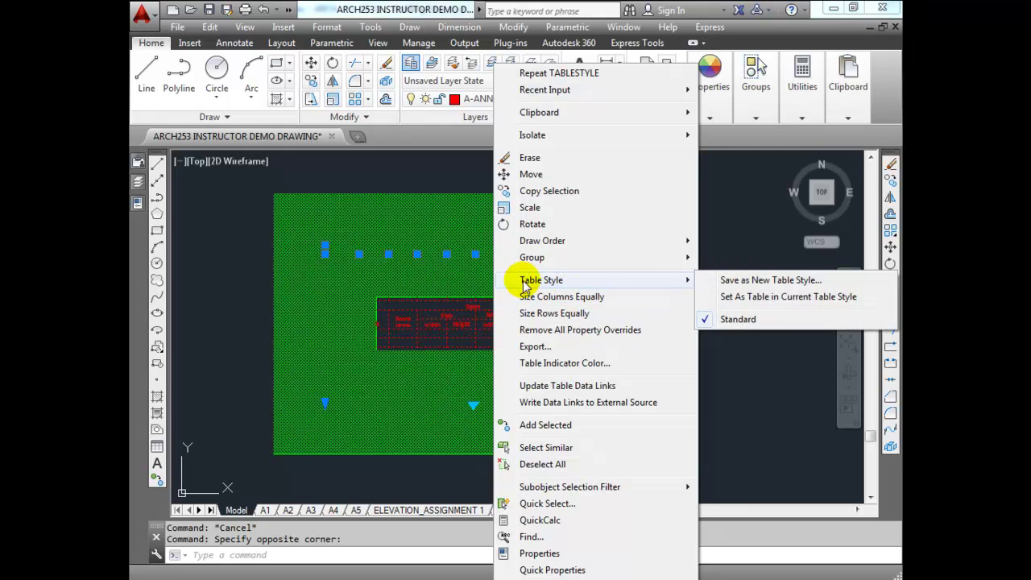
click(736, 320)
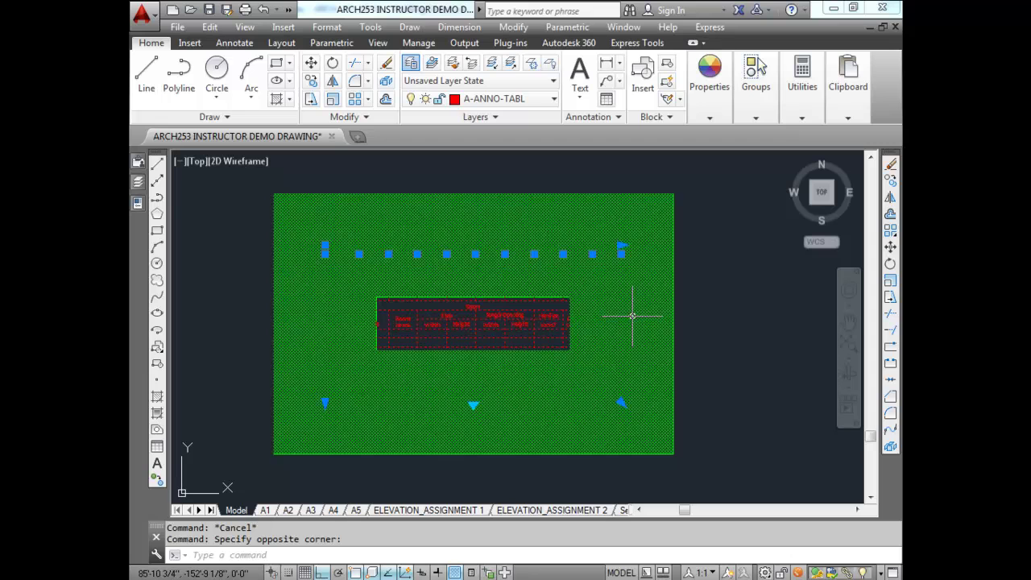
key(Escape)
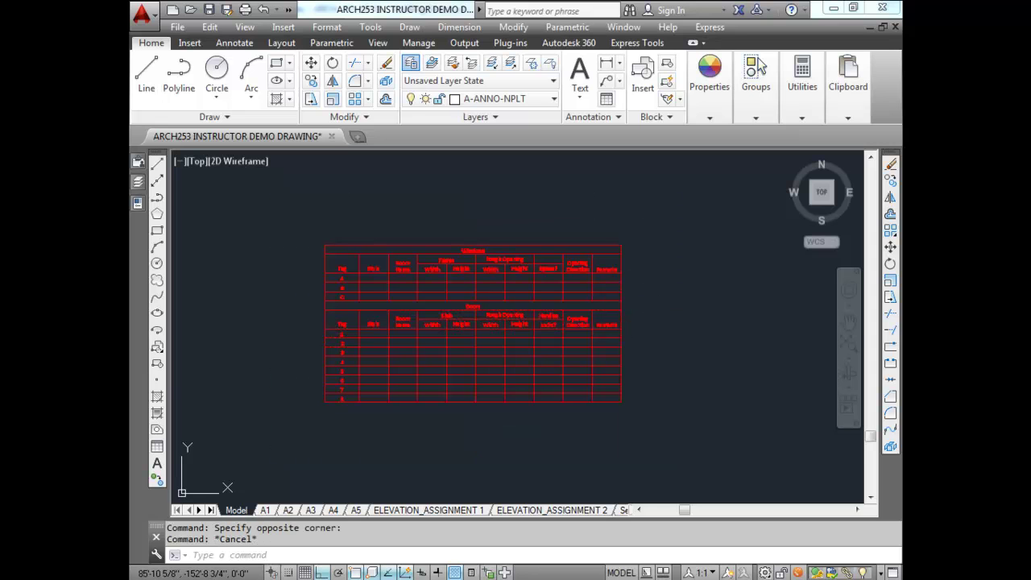
With Ortho off, uniformly stretch the schedule table from its lower-right corner to enlarge it within the open space beside the building section.
click(622, 297)
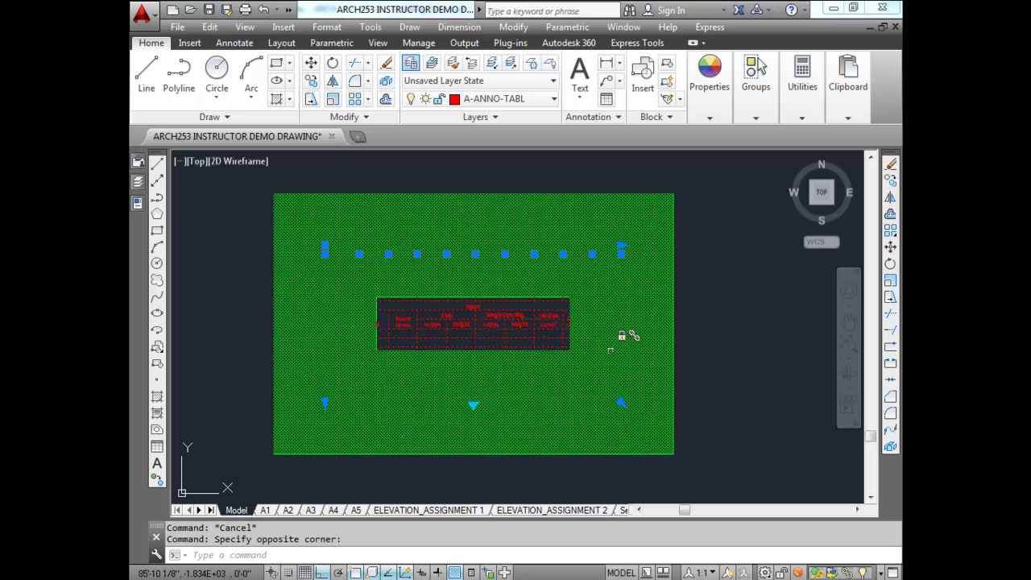
click(620, 402)
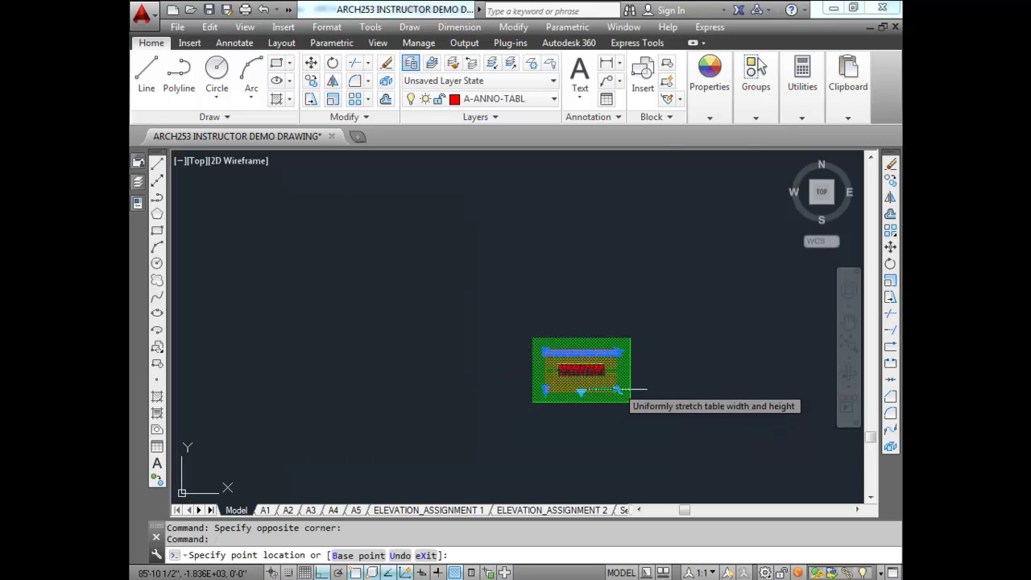
mouse_move(679, 421)
middle_down()
mouse_move(656, 387)
mouse_move(596, 348)
middle_up()
key(F8)
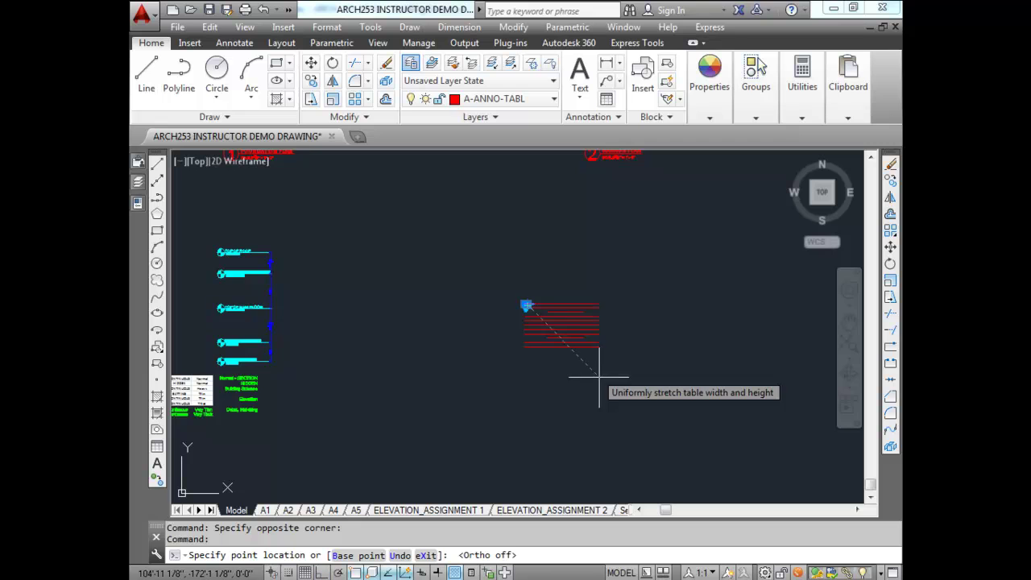
middle_drag(641, 398, 481, 319)
scroll(555, 345, down, 2)
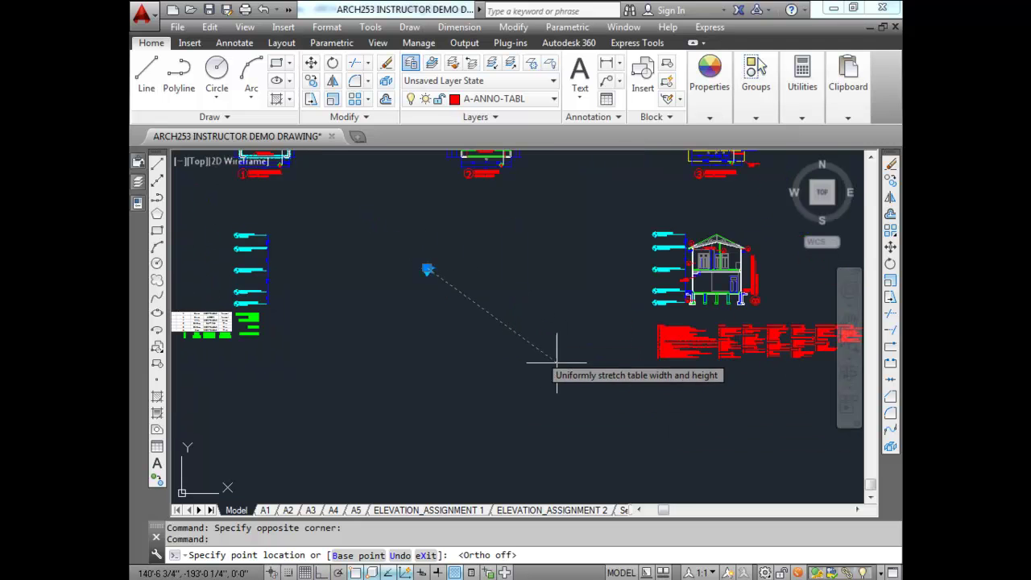
click(576, 360)
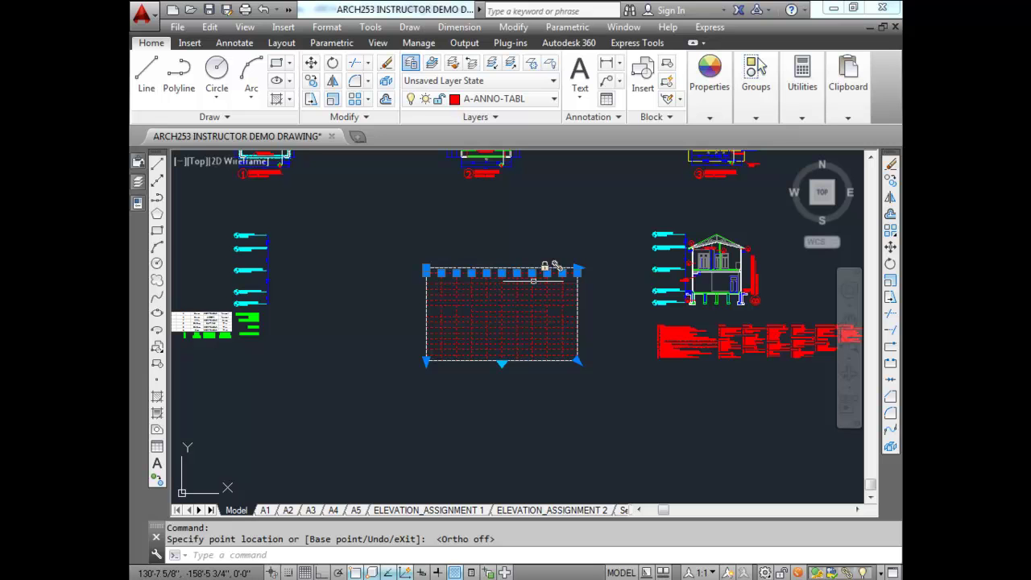
key(Escape)
key(Escape)
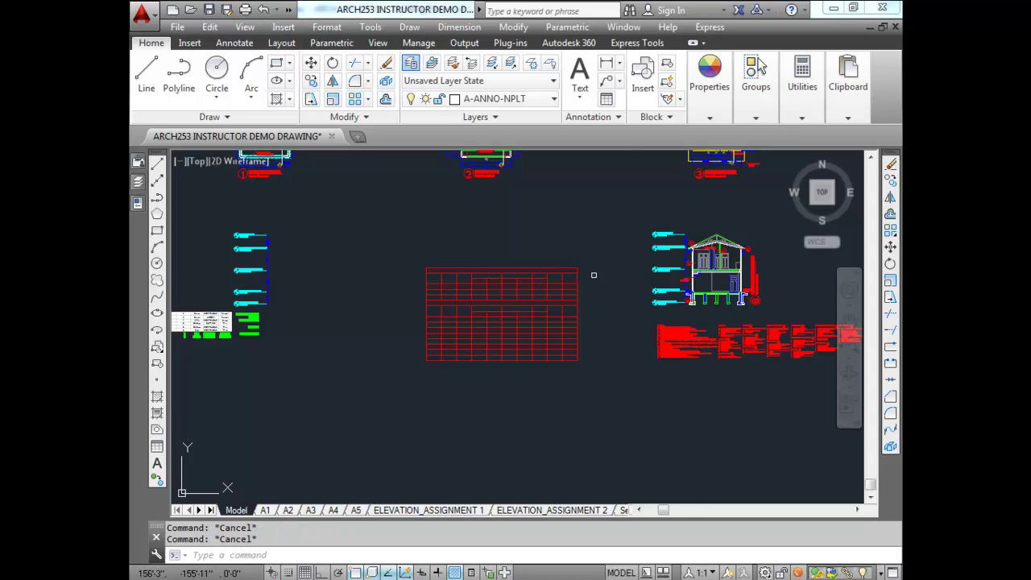
Examine the enlarged schedule table's heading cells up close.
scroll(593, 275, up, 4)
middle_drag(456, 292, 510, 276)
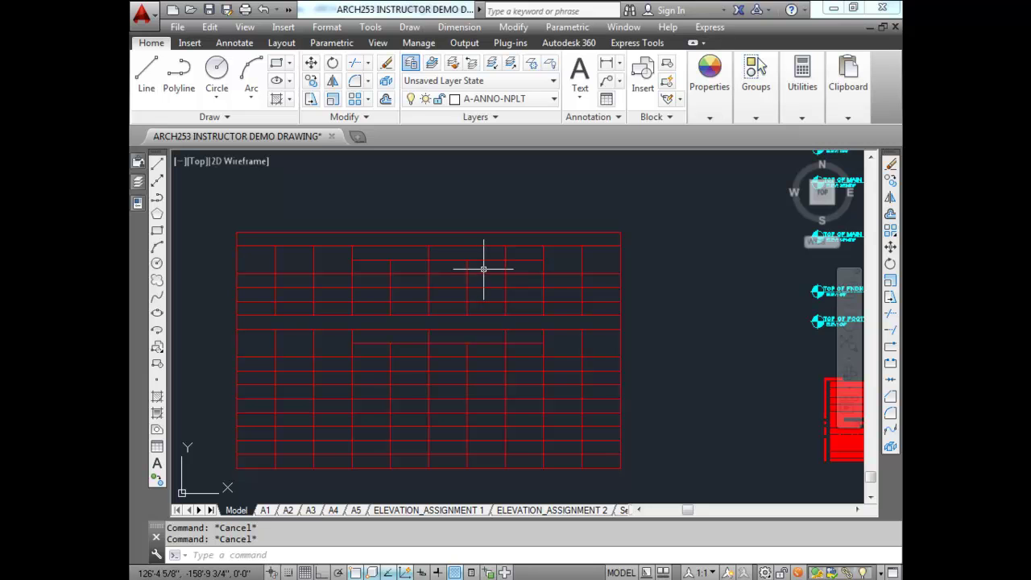
scroll(428, 241, up, 8)
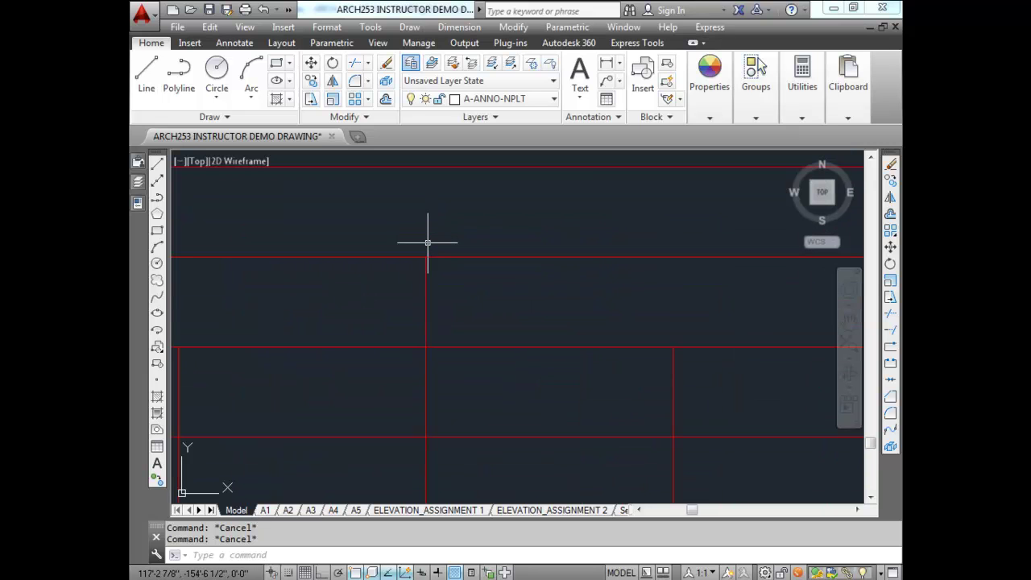
Apply the Title cell style to the Windows heading row at the top of the schedule table.
scroll(400, 312, up, 4)
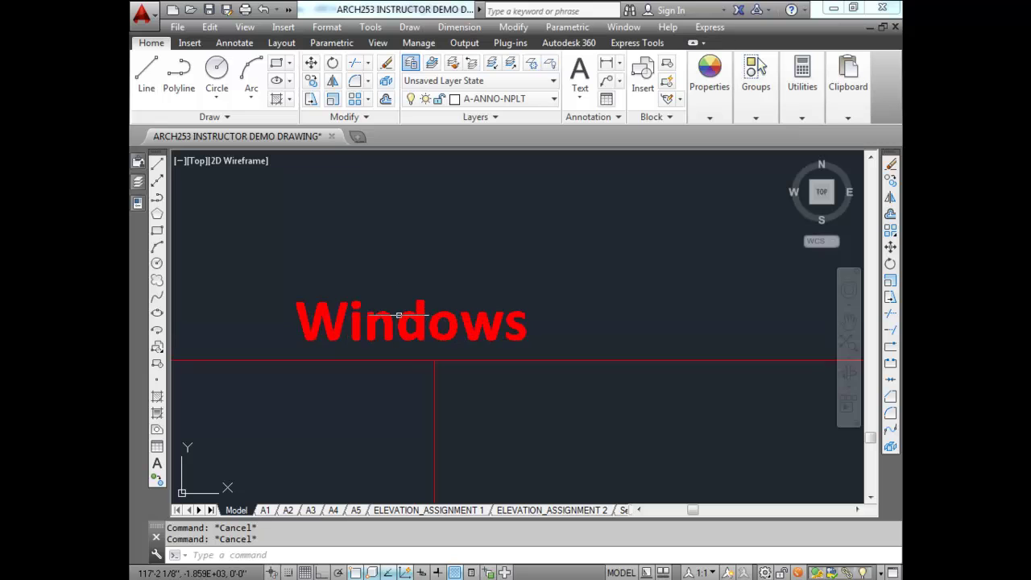
scroll(395, 306, down, 10)
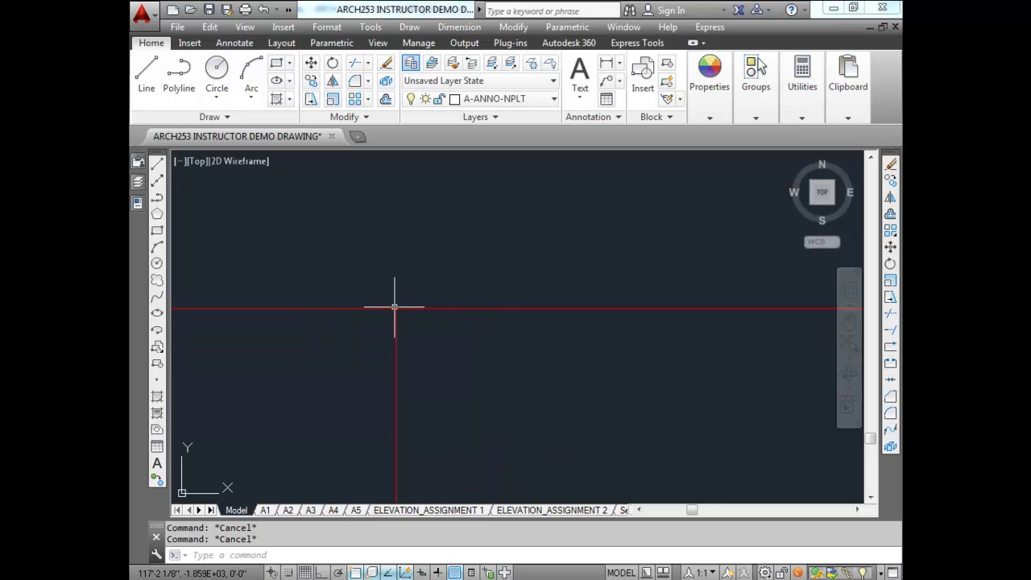
scroll(413, 302, up, 5)
middle_drag(425, 298, 455, 275)
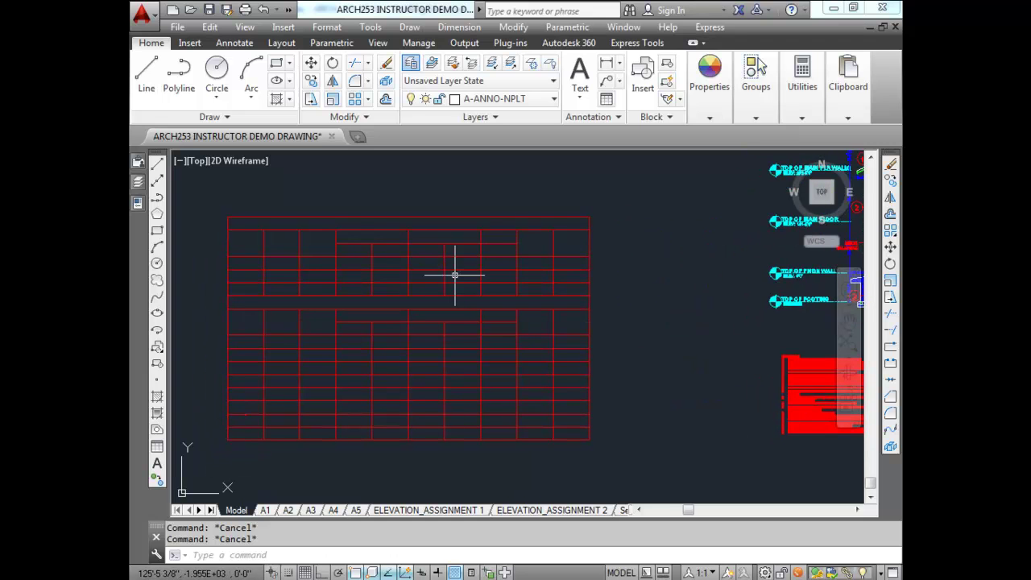
click(380, 222)
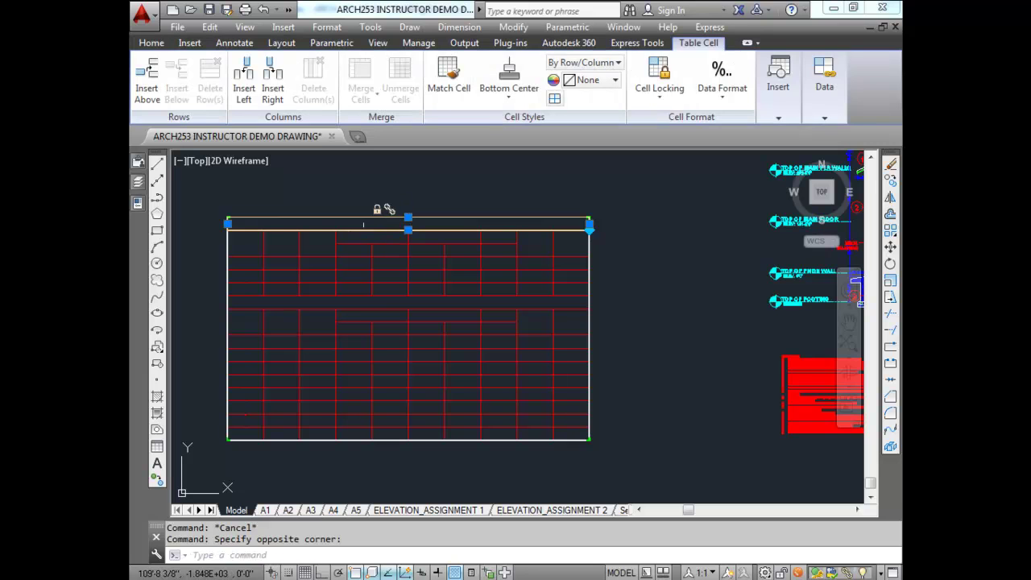
mouse_move(366, 226)
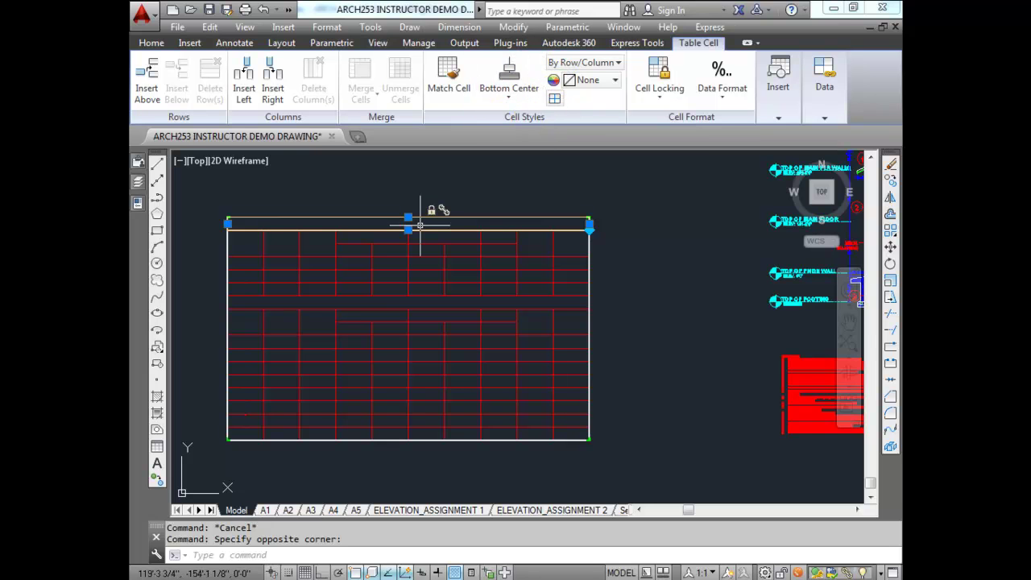
mouse_move(420, 226)
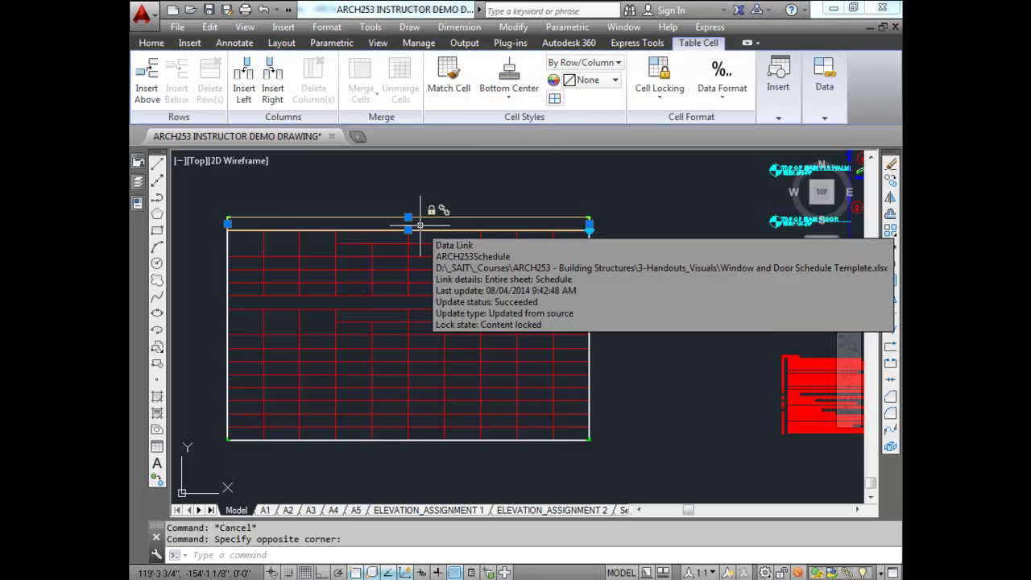
click(618, 62)
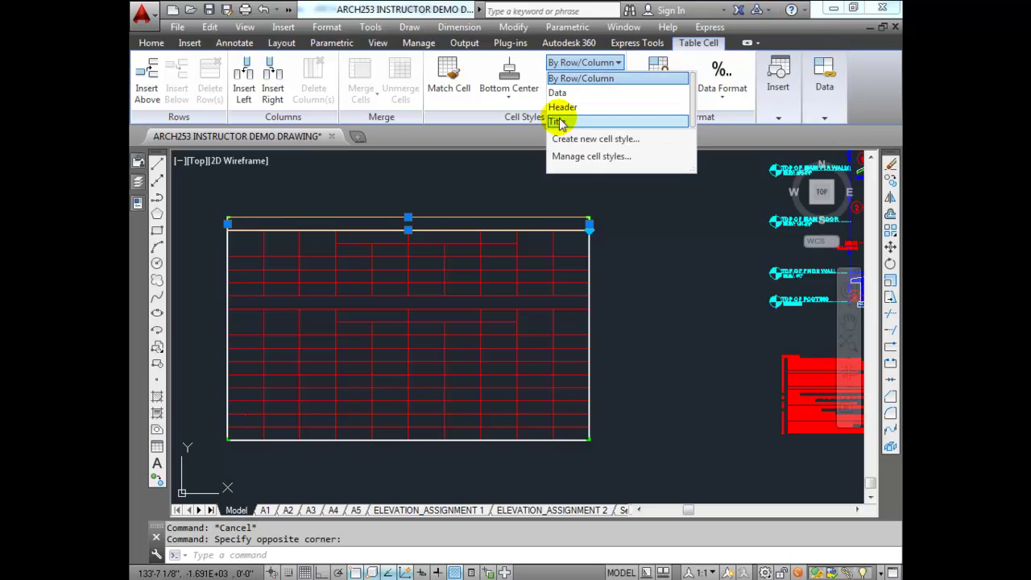
click(559, 120)
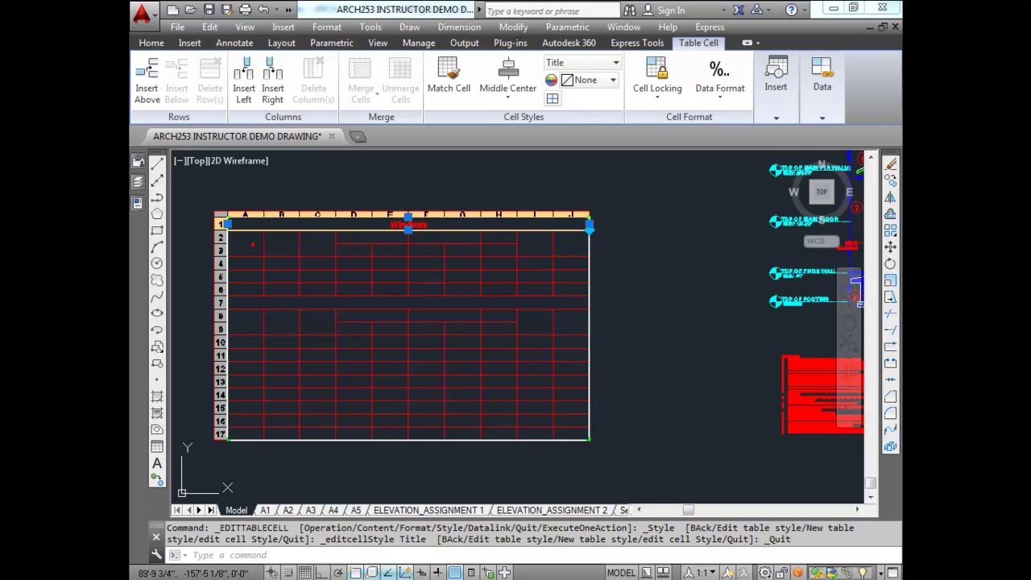
Apply the Header cell style to the Windows column headings in rows 2 and 3, columns A through J.
click(253, 243)
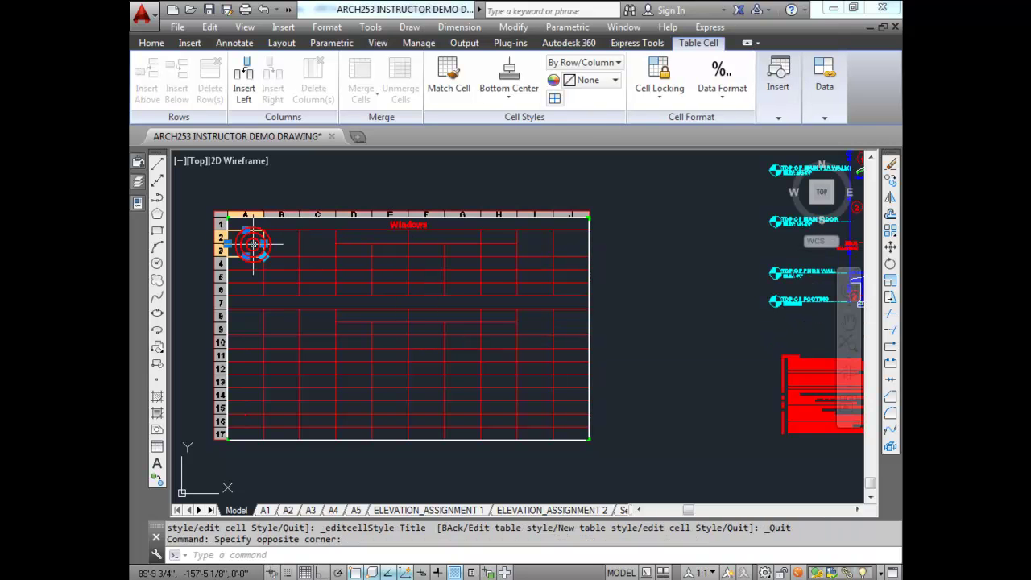
click(562, 244)
click(238, 252)
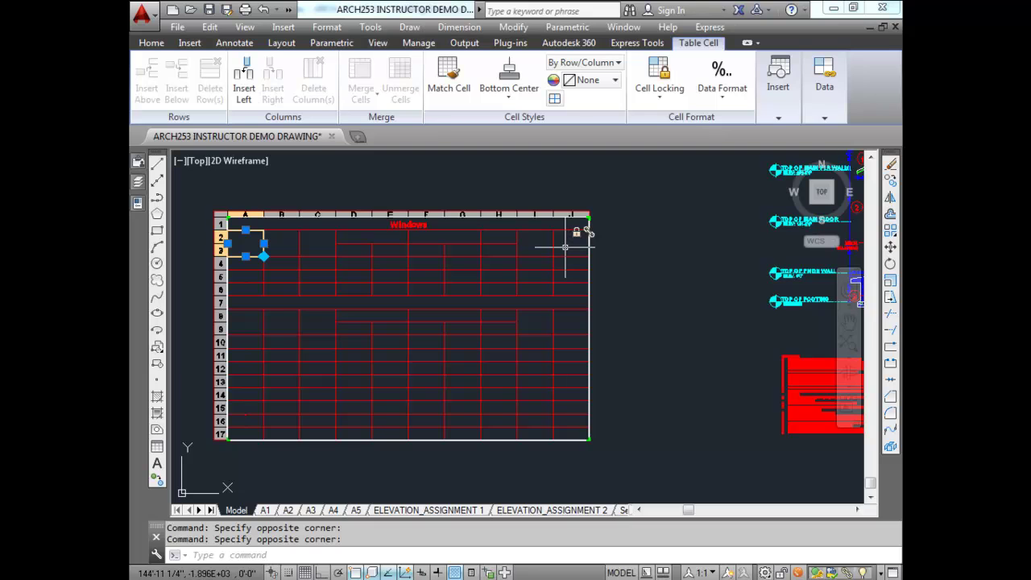
mouse_move(565, 246)
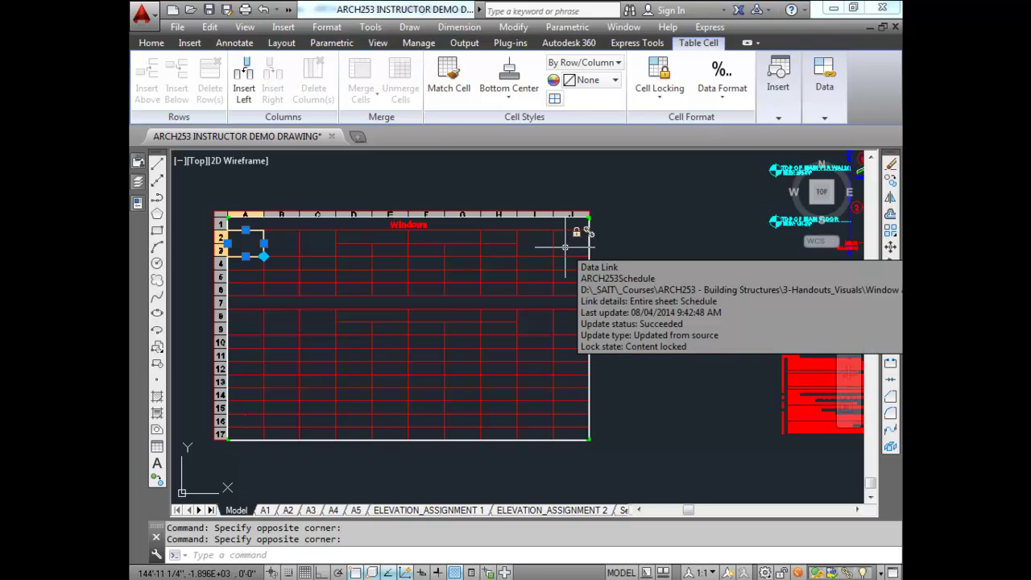
shift+click(566, 247)
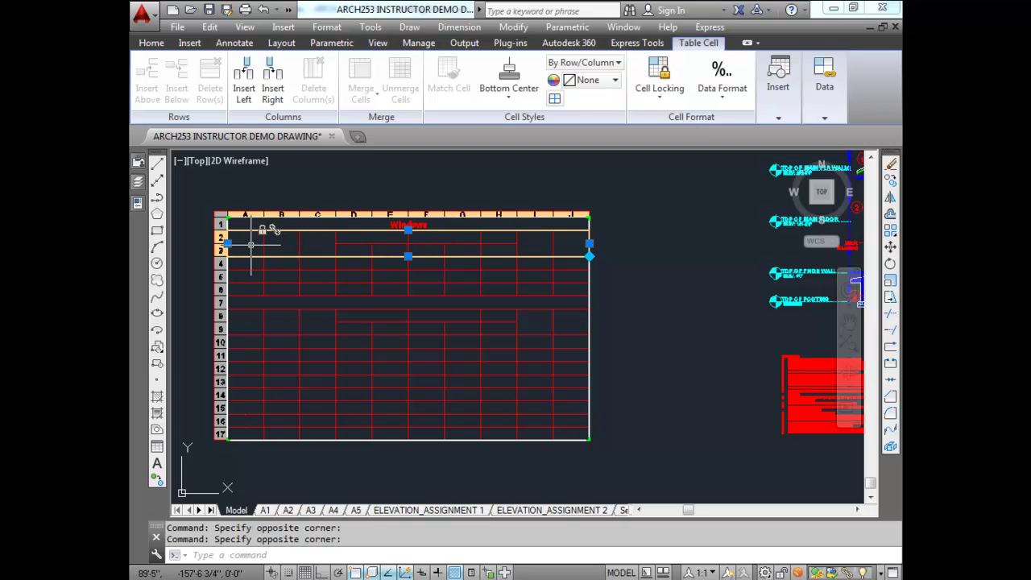
mouse_move(251, 244)
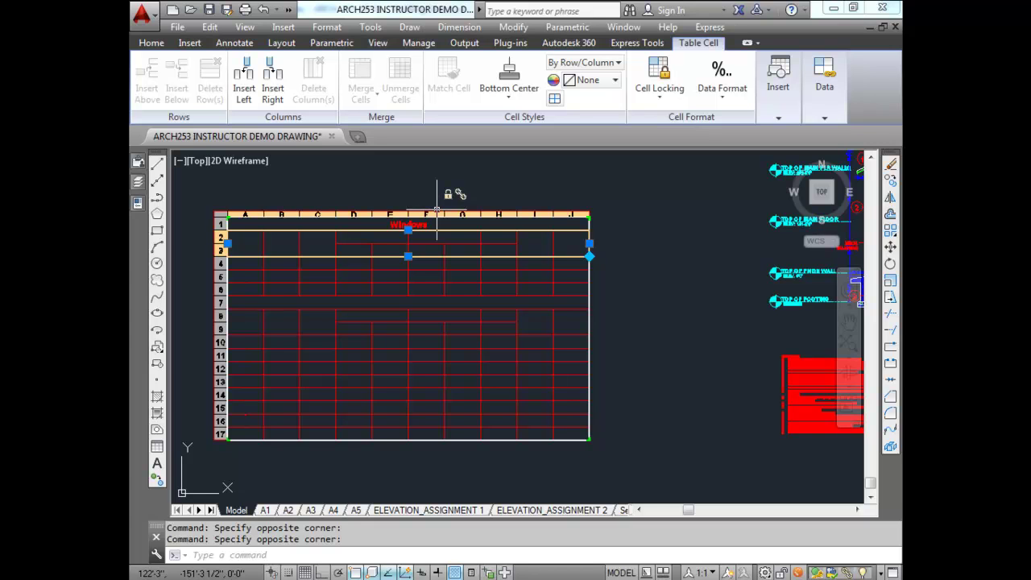
click(619, 63)
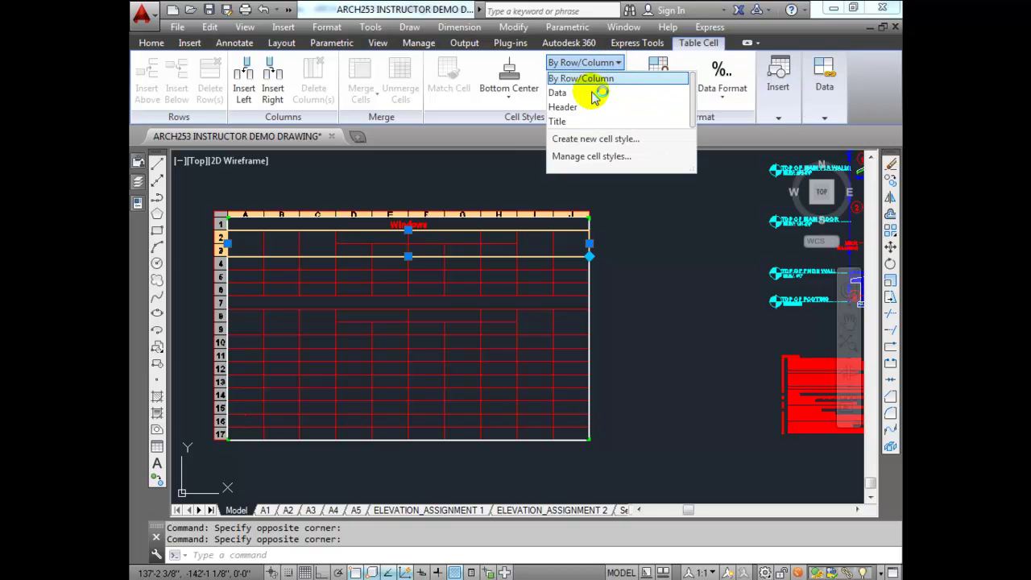
click(584, 107)
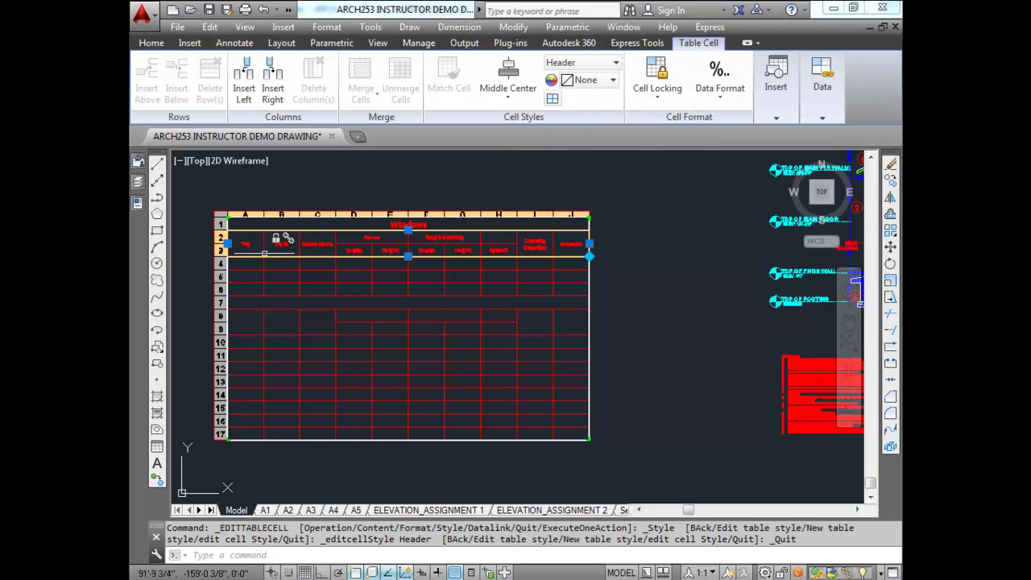
Apply the Header cell style to the window tag cells A4 through A6.
click(245, 262)
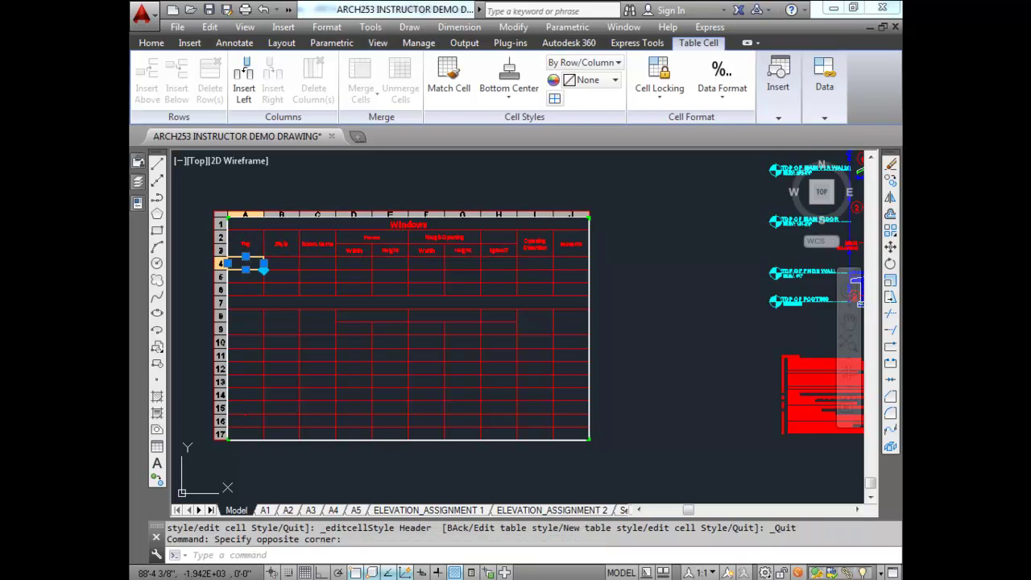
click(247, 291)
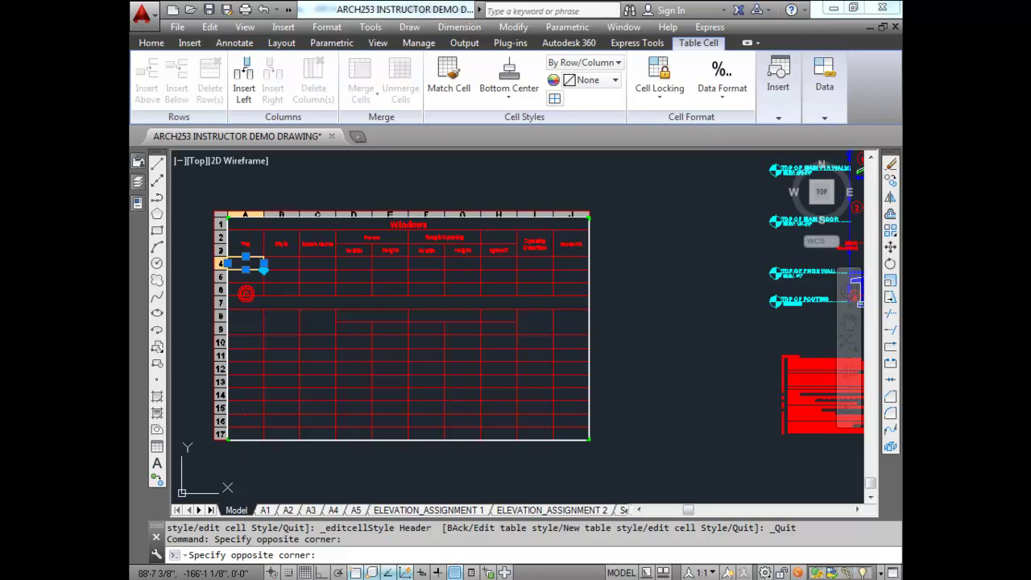
click(242, 291)
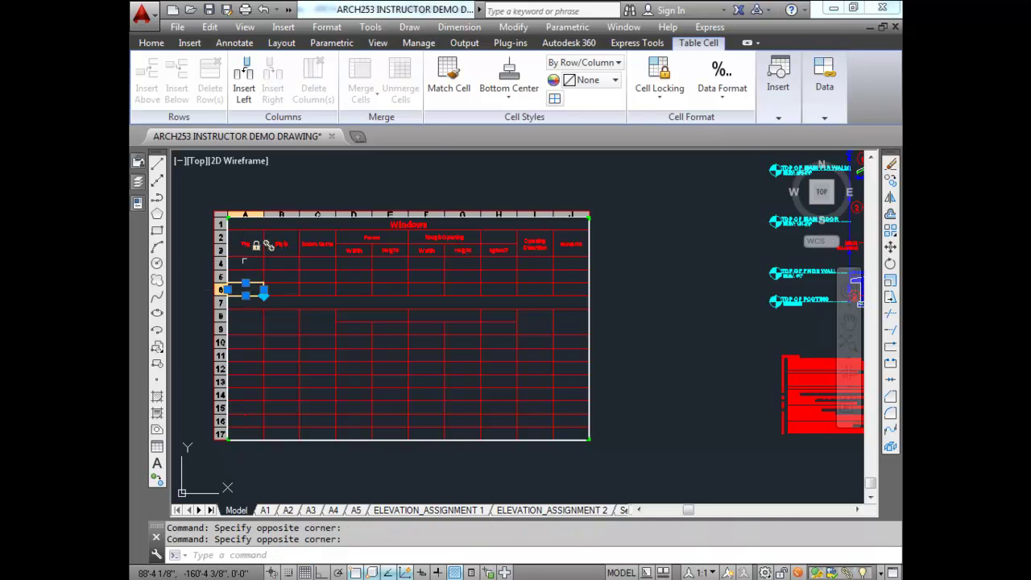
click(245, 262)
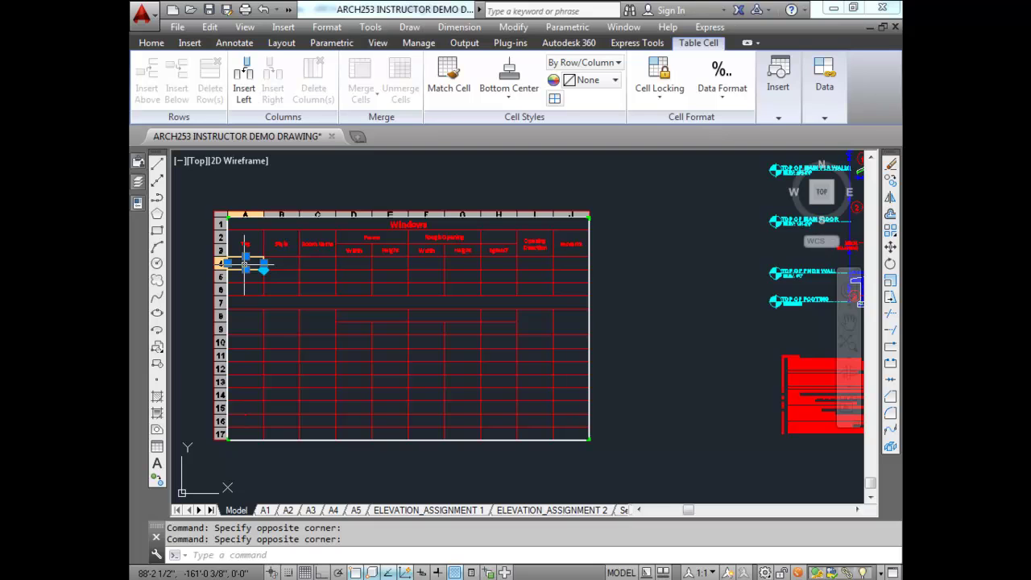
shift+click(243, 286)
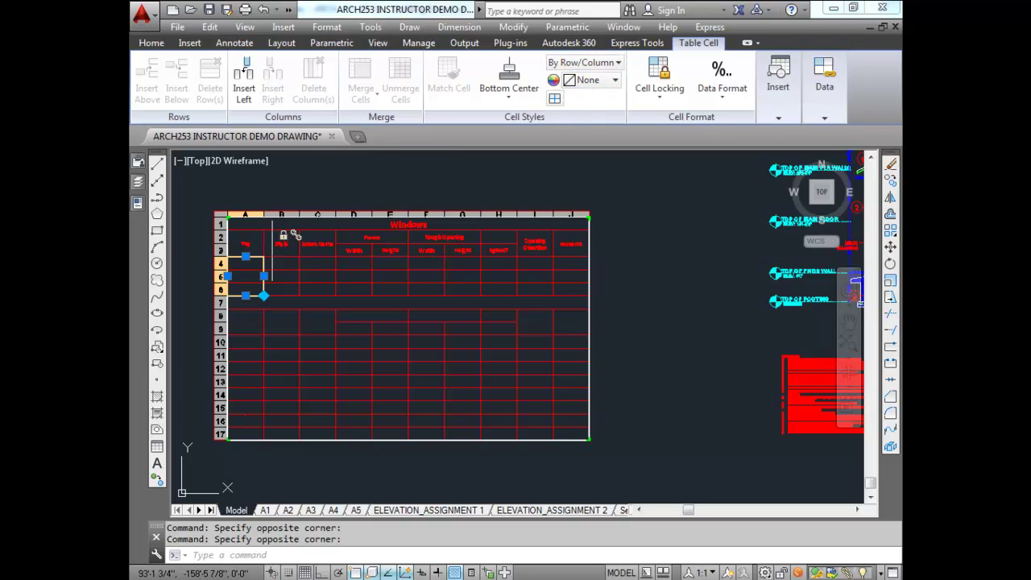
click(276, 265)
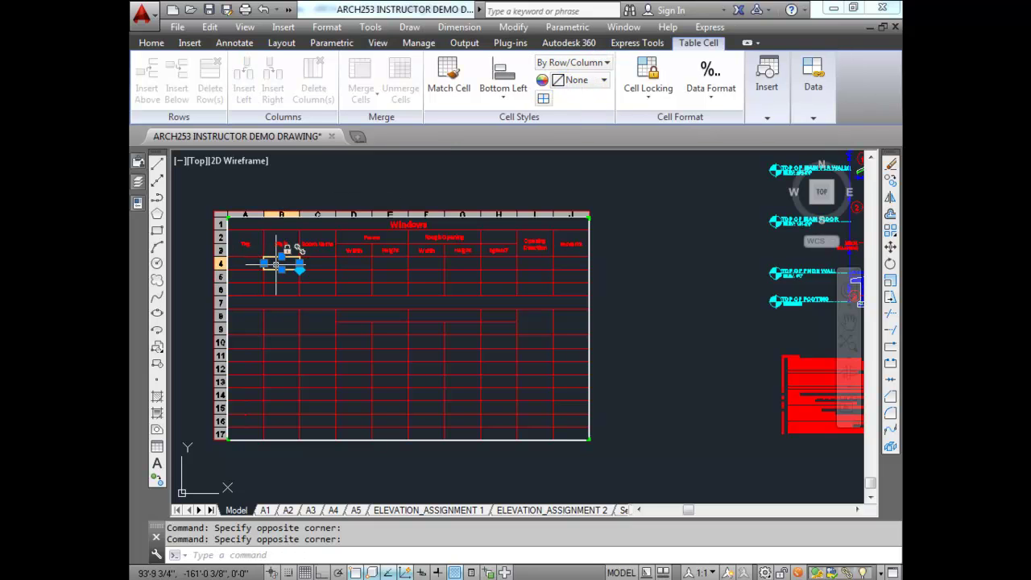
click(244, 262)
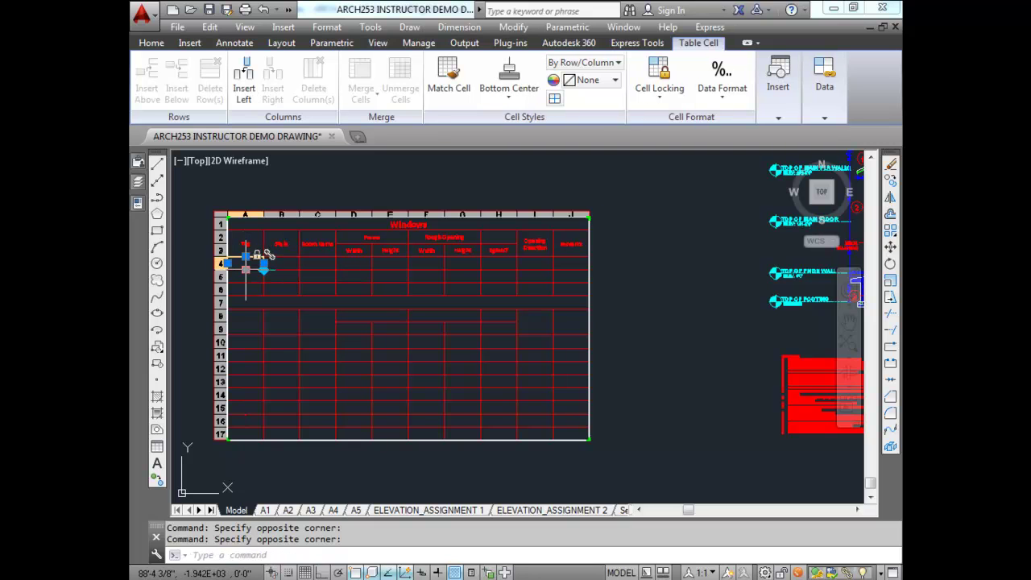
shift+click(248, 288)
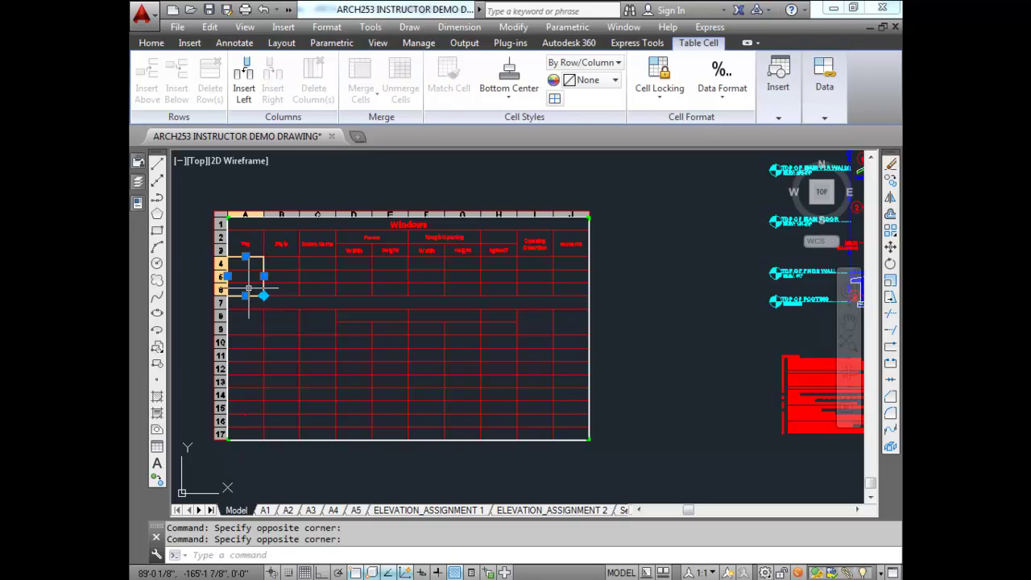
click(576, 68)
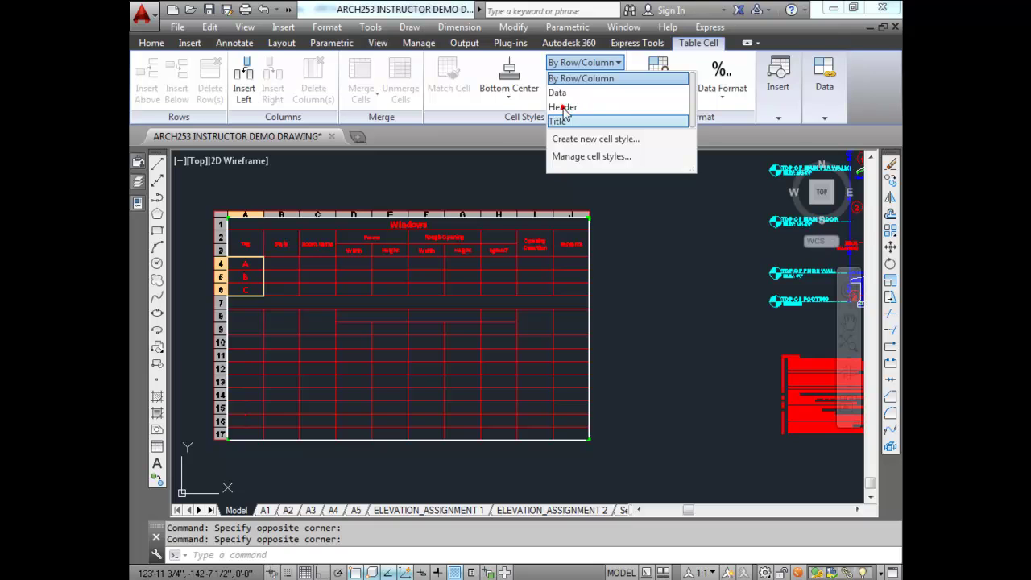
click(562, 107)
Apply the Data cell style to the remaining window cells, B4 through J6.
click(276, 257)
click(278, 259)
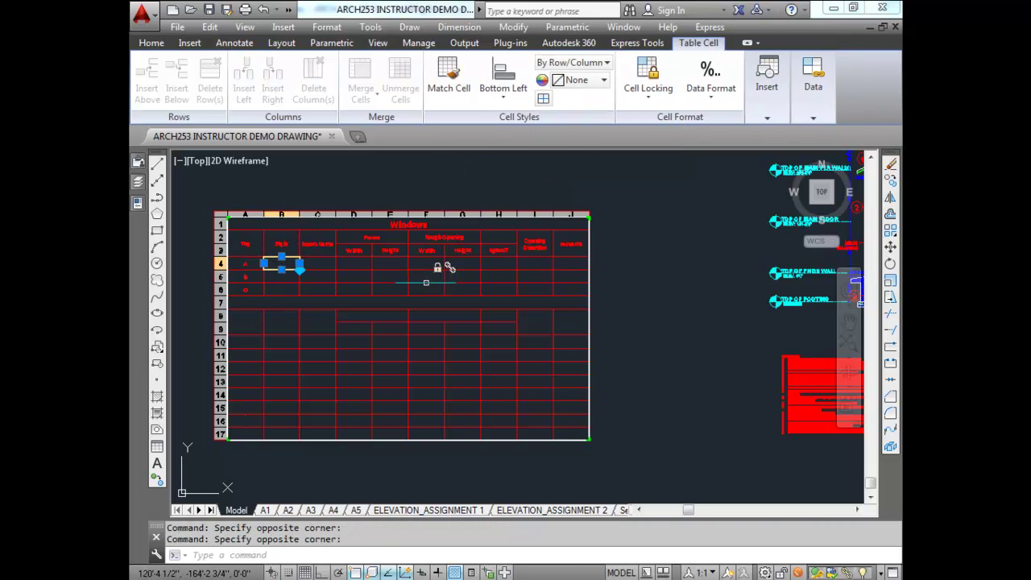
shift+click(563, 289)
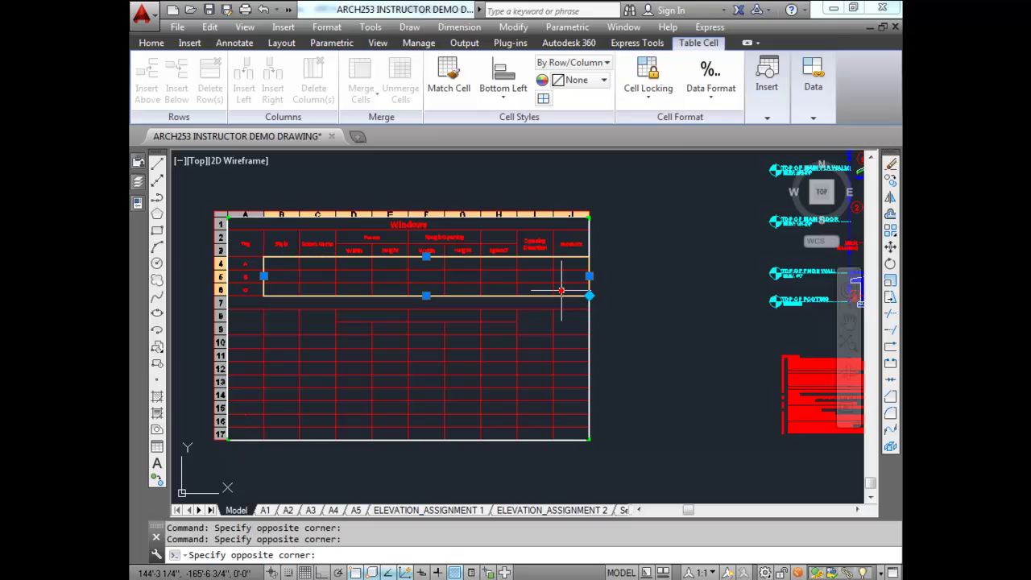
click(586, 63)
click(546, 94)
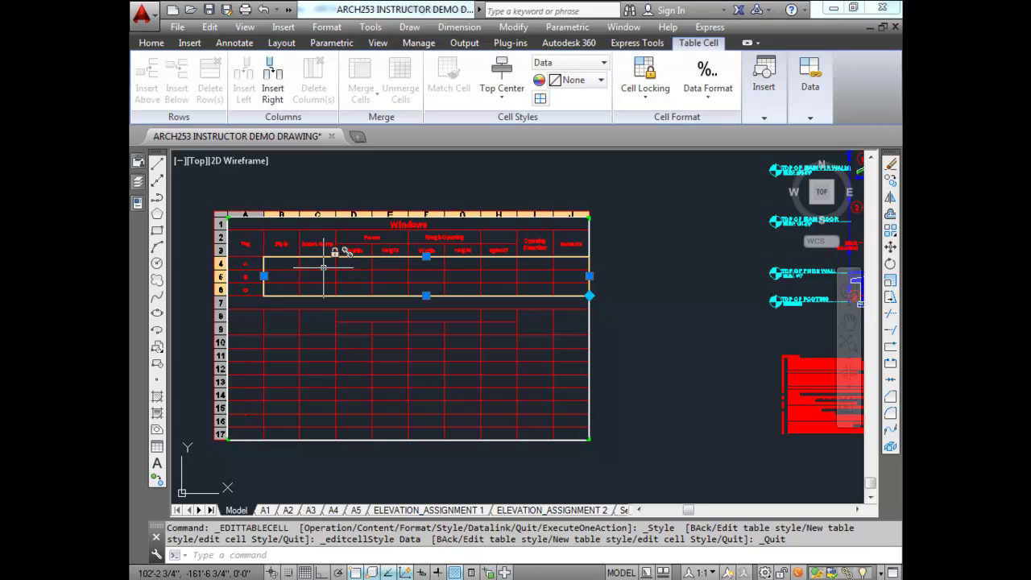
Apply the Title cell style to the Doors heading in row 7.
click(325, 265)
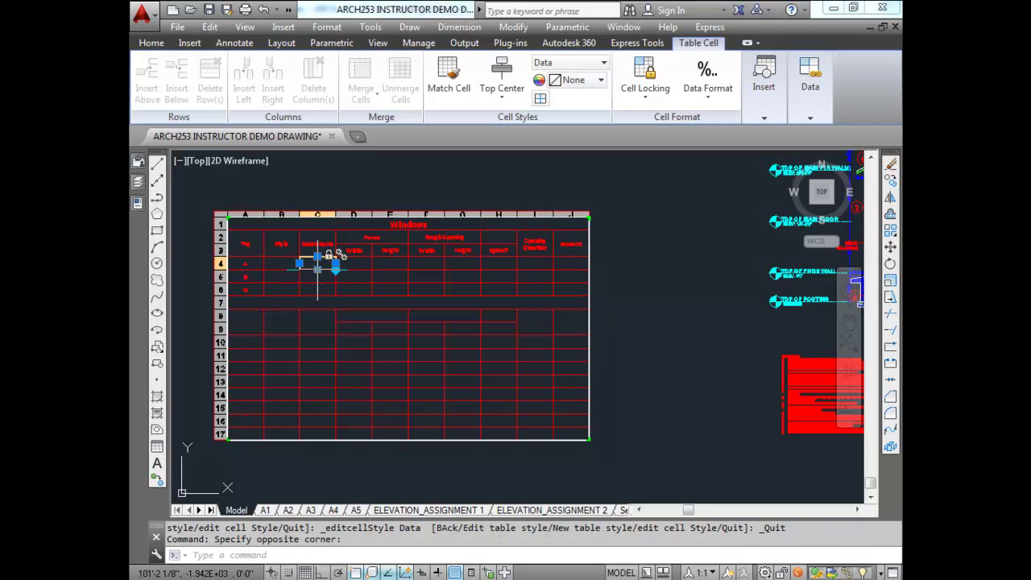
click(277, 224)
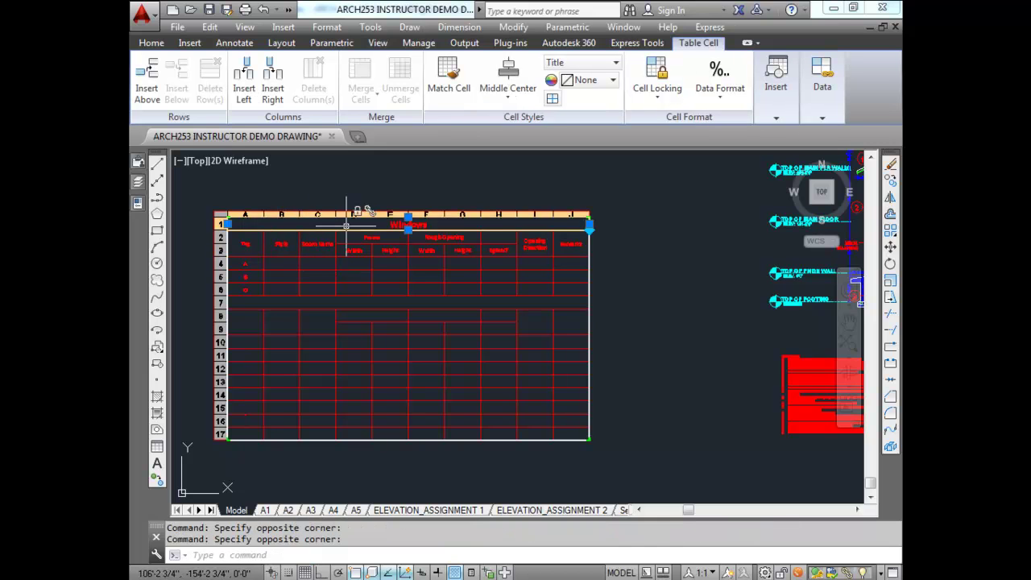
click(245, 244)
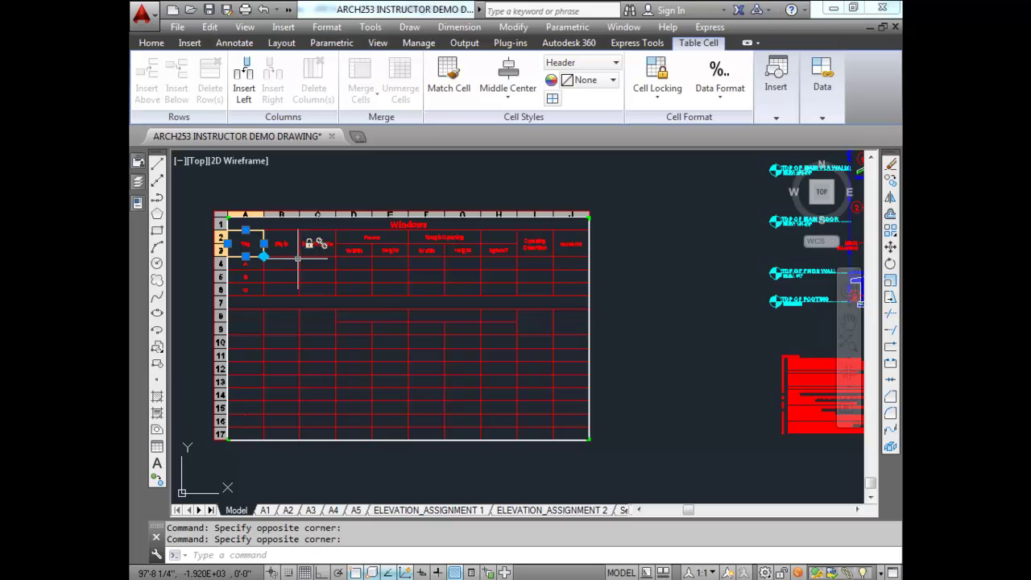
click(380, 302)
click(379, 303)
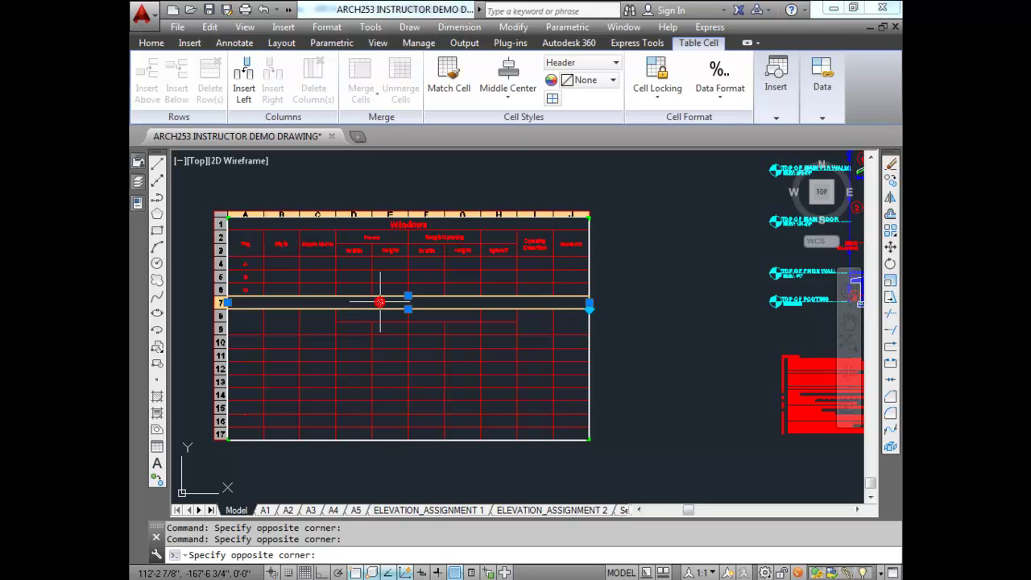
click(602, 64)
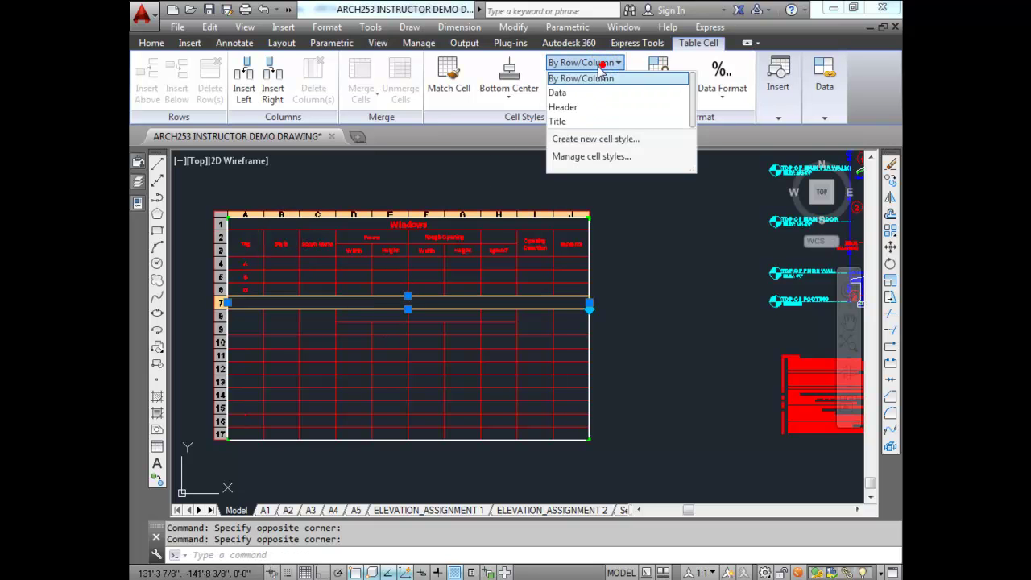
click(566, 121)
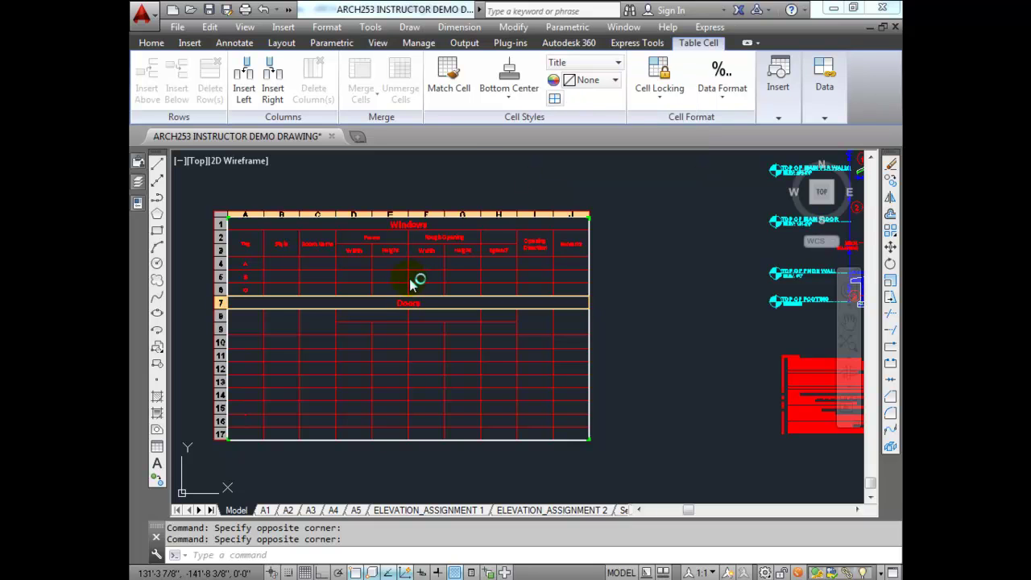
Apply the Header cell style to the Doors column headings in rows 8 and 9, columns A through J.
click(245, 322)
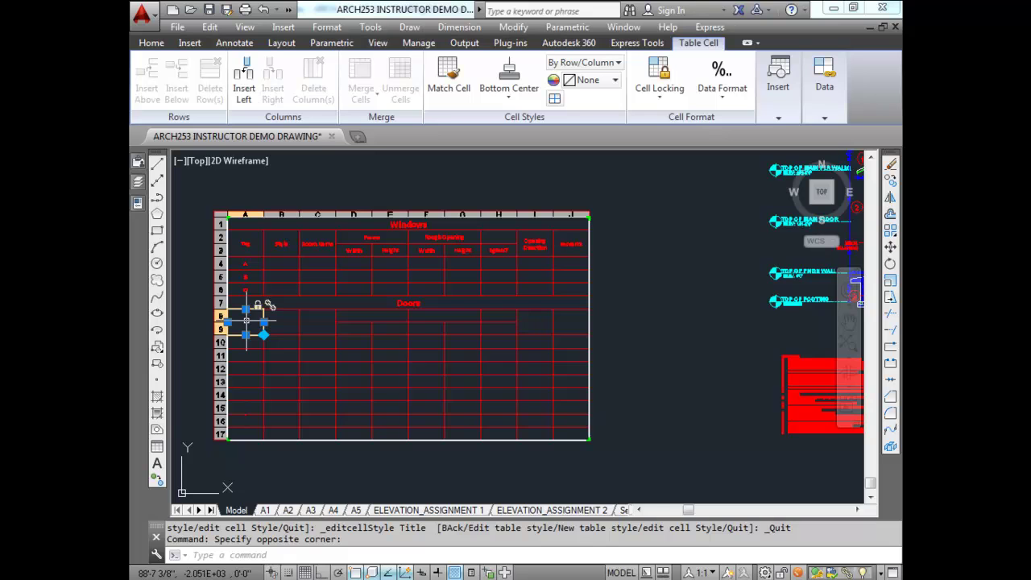
shift+click(571, 322)
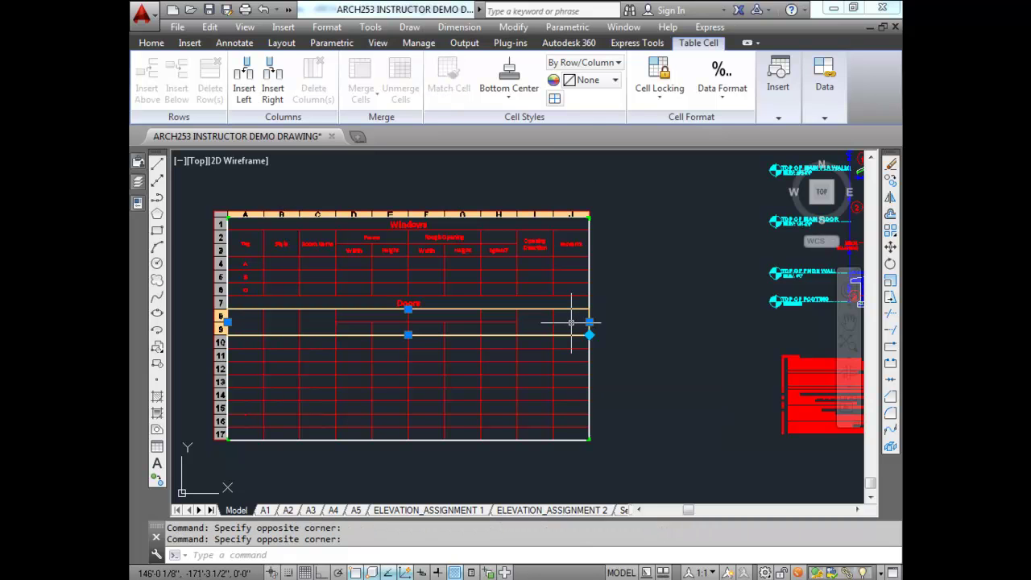
click(586, 64)
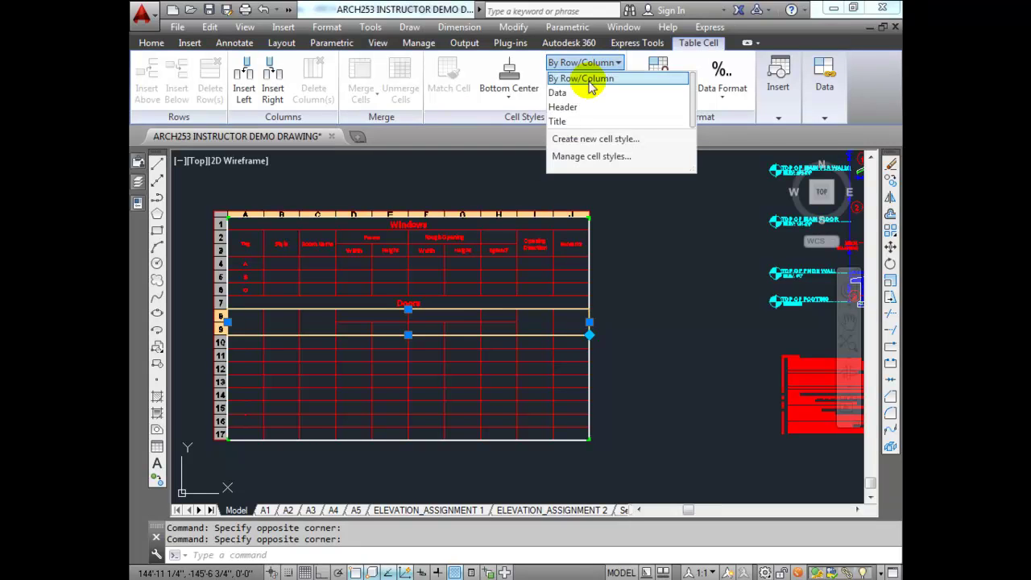
click(579, 106)
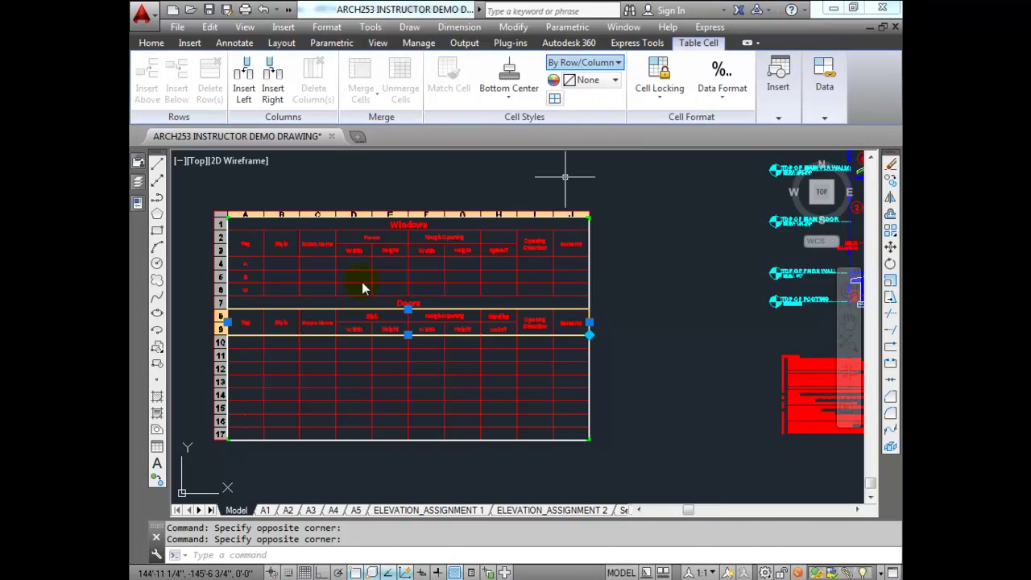
Apply the Header cell style to the door tag cells A10 through A17.
click(249, 342)
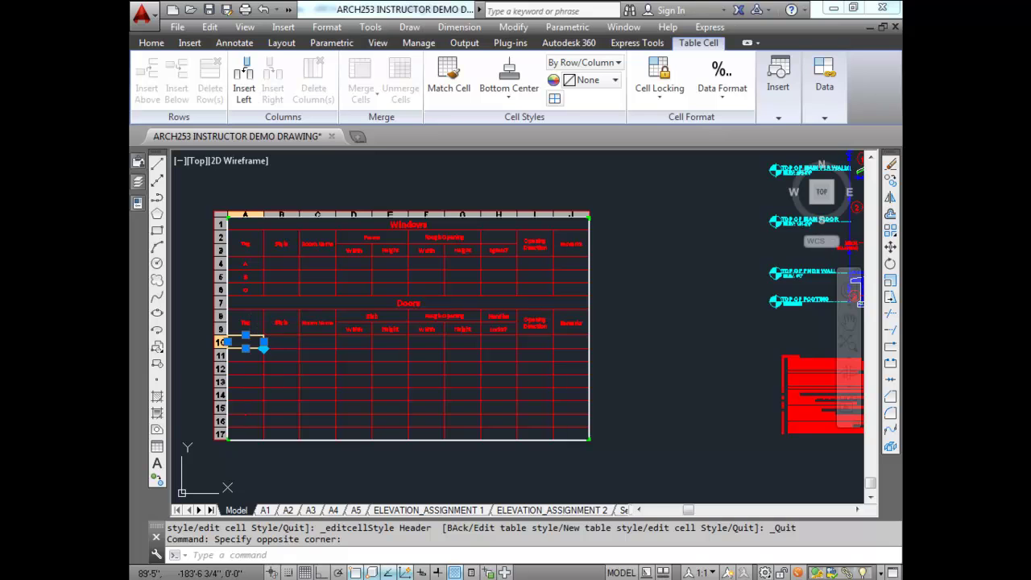
click(253, 427)
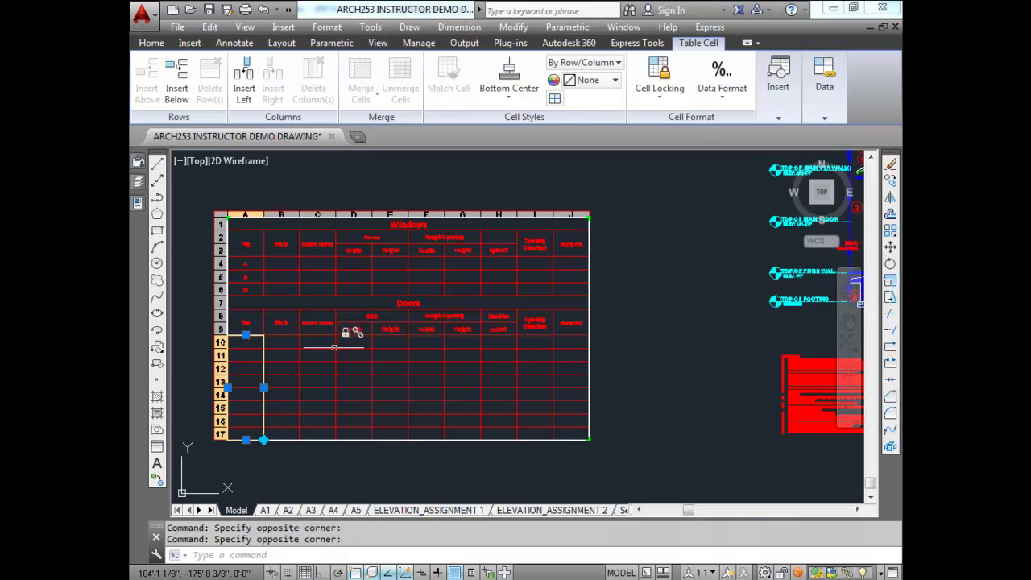
click(591, 63)
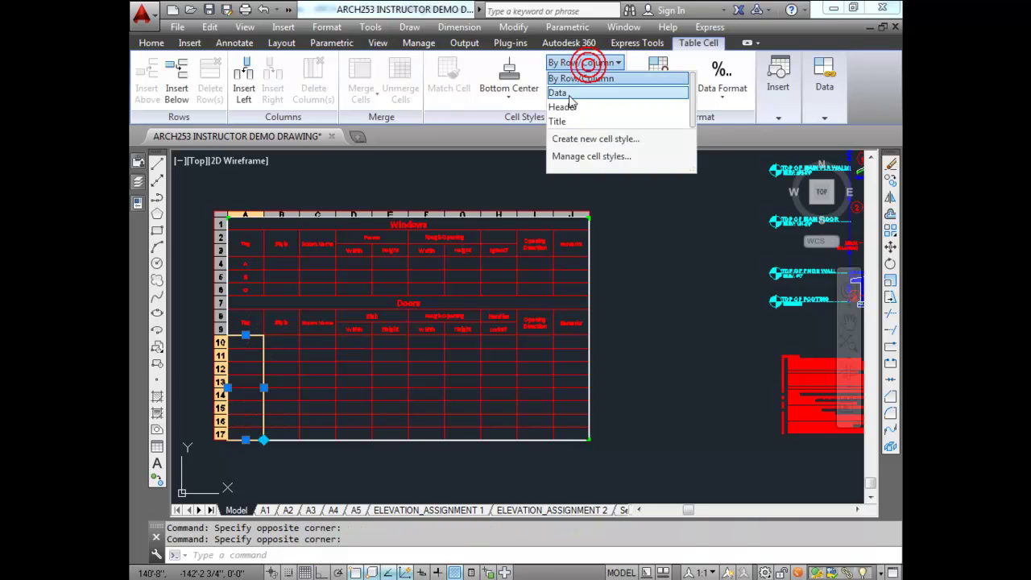
click(565, 107)
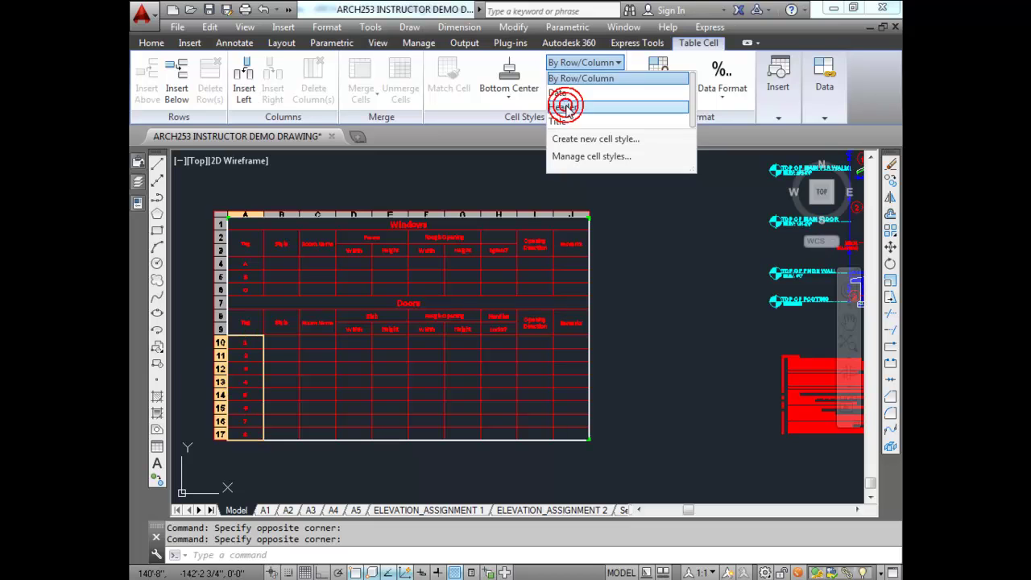
Apply the Data cell style to the remaining door cells, B10 through J17.
click(281, 343)
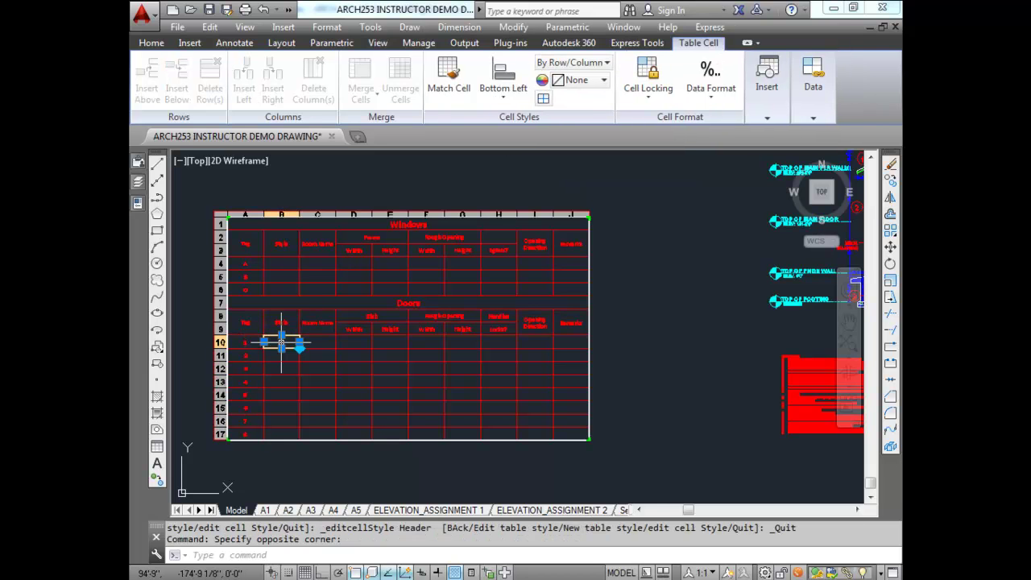
shift+click(573, 431)
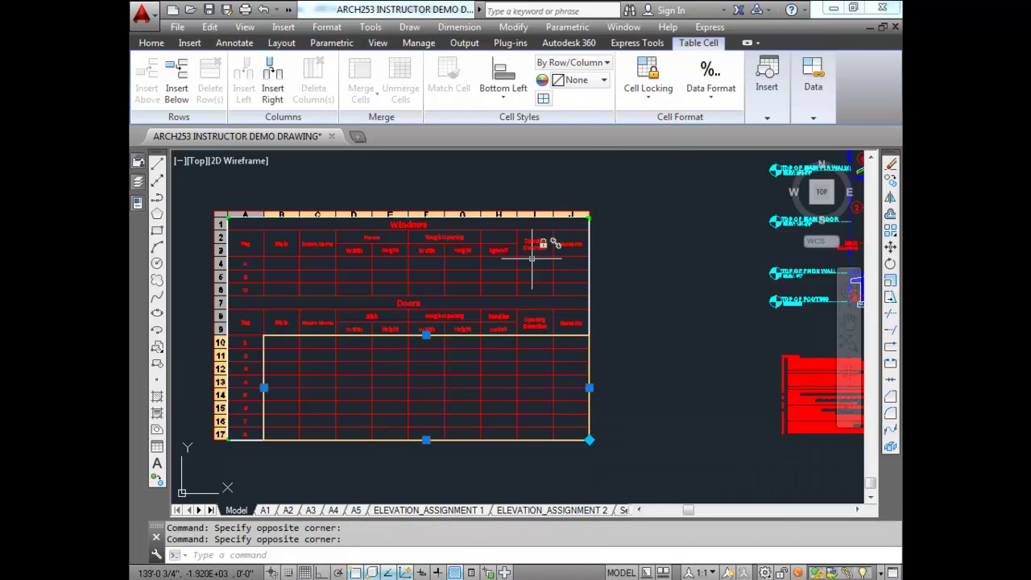
click(600, 69)
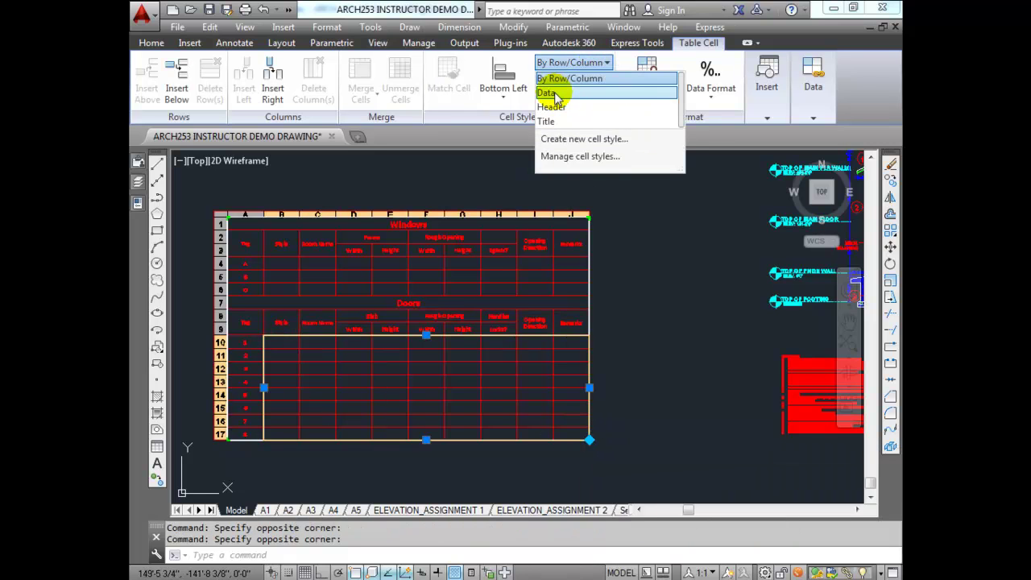
click(554, 85)
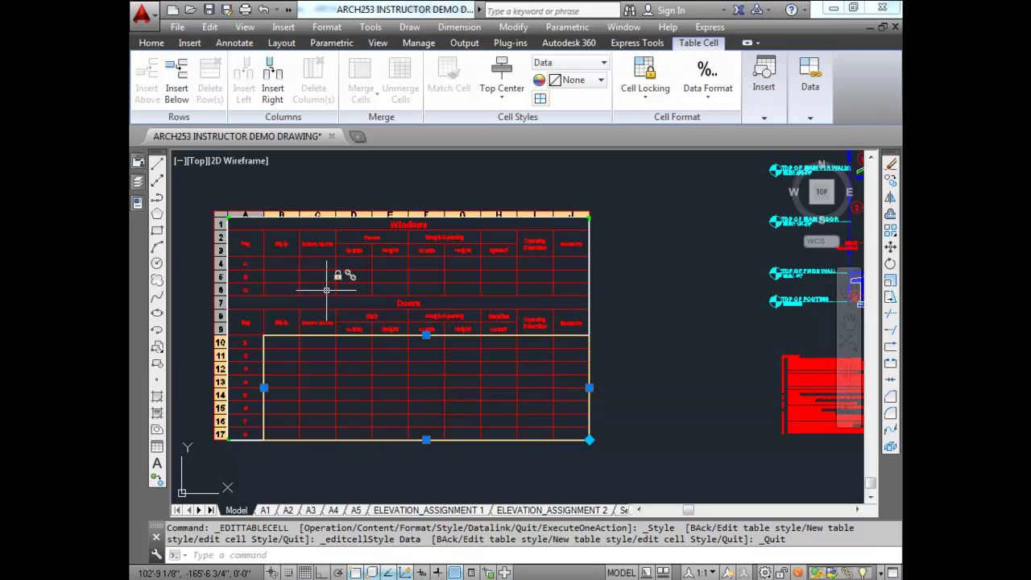
Try shrinking the whole schedule table uniformly to about half its width and check how the heading text wraps.
click(623, 256)
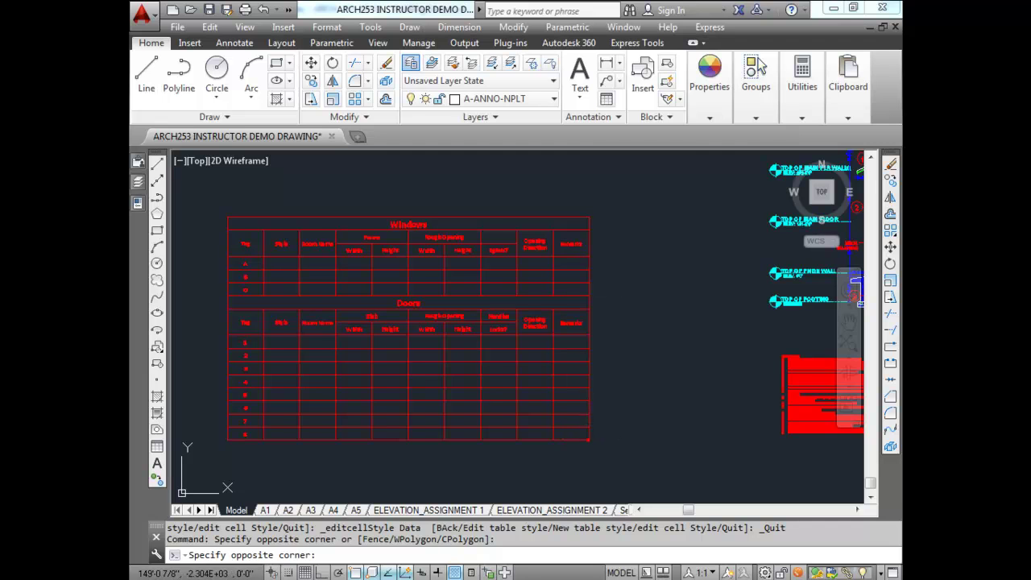
click(596, 435)
click(589, 441)
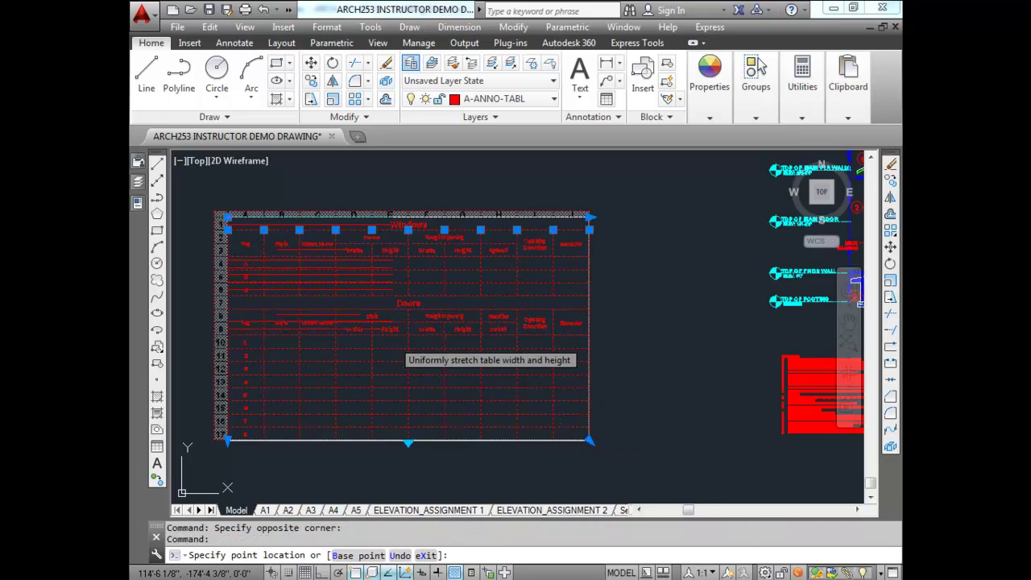
click(392, 340)
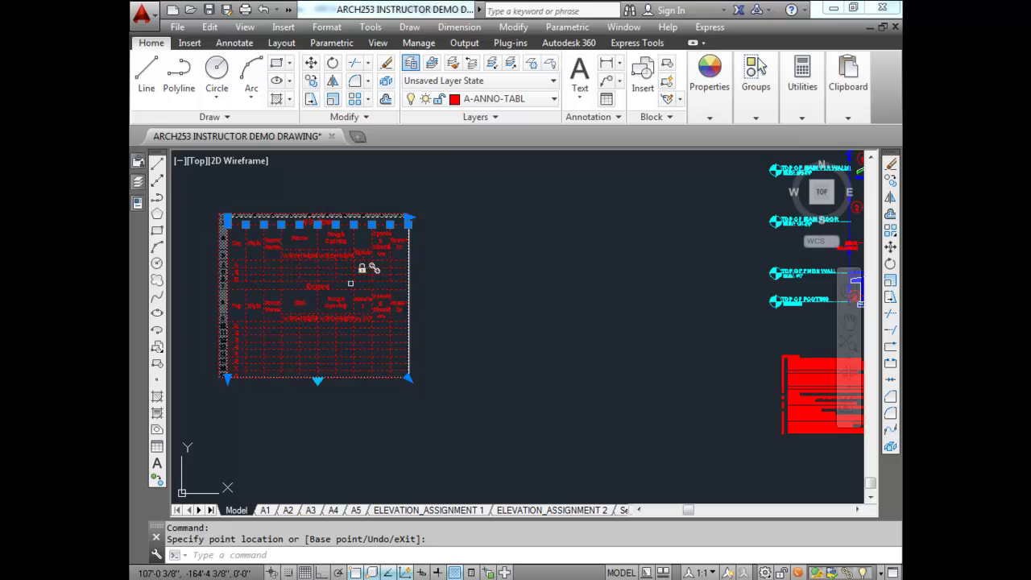
scroll(350, 283, up, 4)
middle_drag(341, 272, 442, 341)
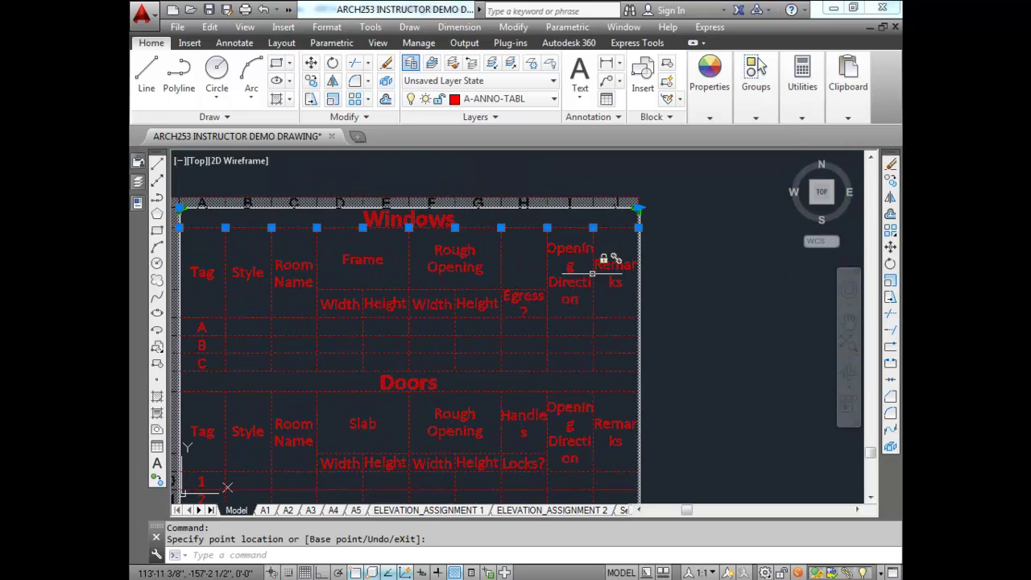
scroll(572, 320, down, 4)
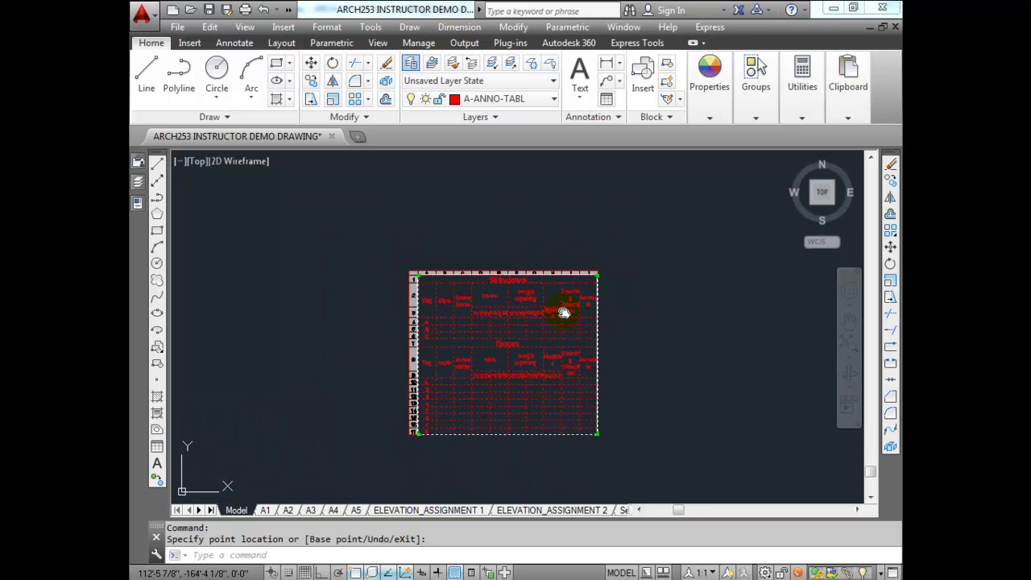
scroll(562, 302, up, 2)
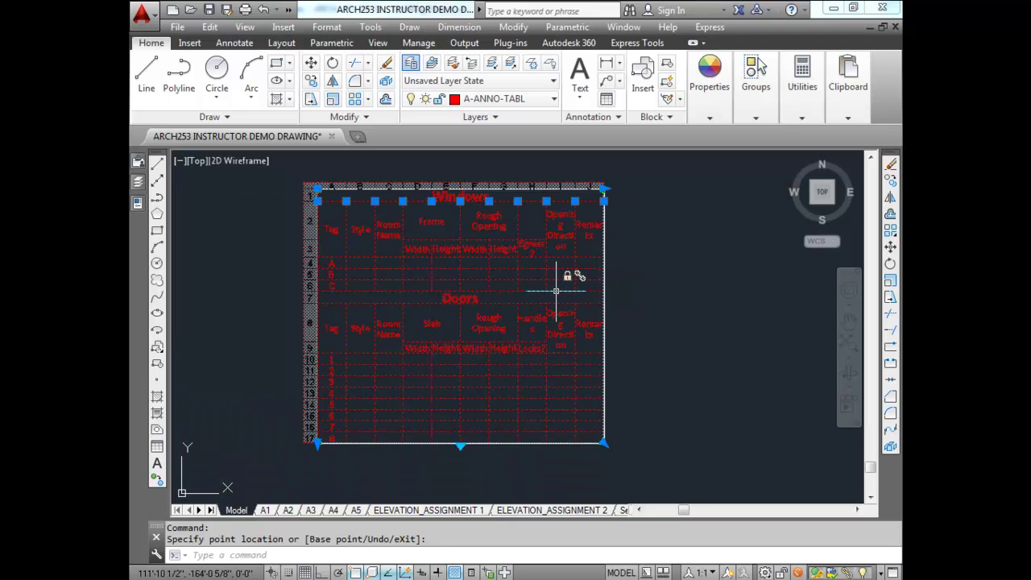
scroll(614, 412, down, 3)
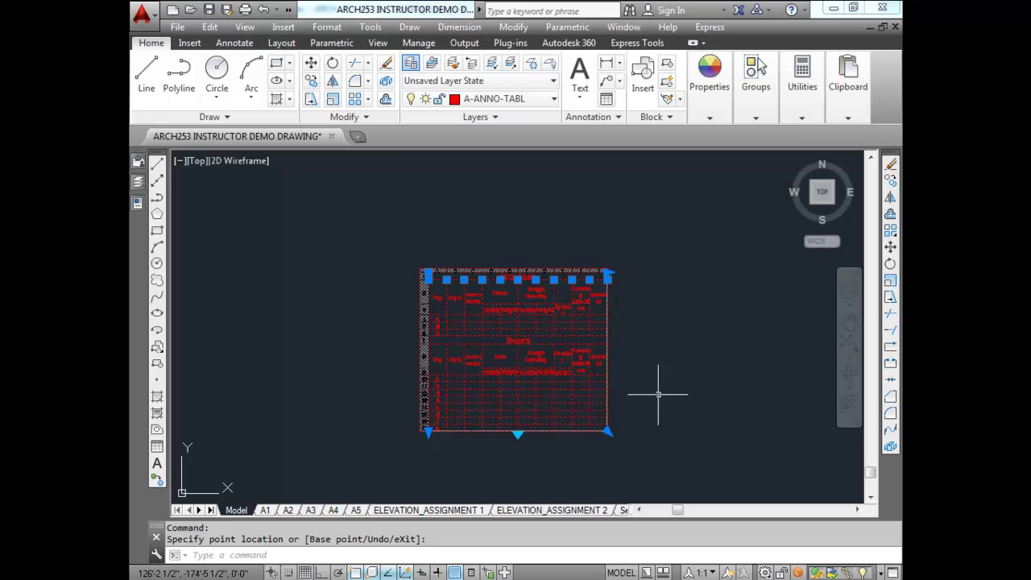
scroll(558, 338, up, 3)
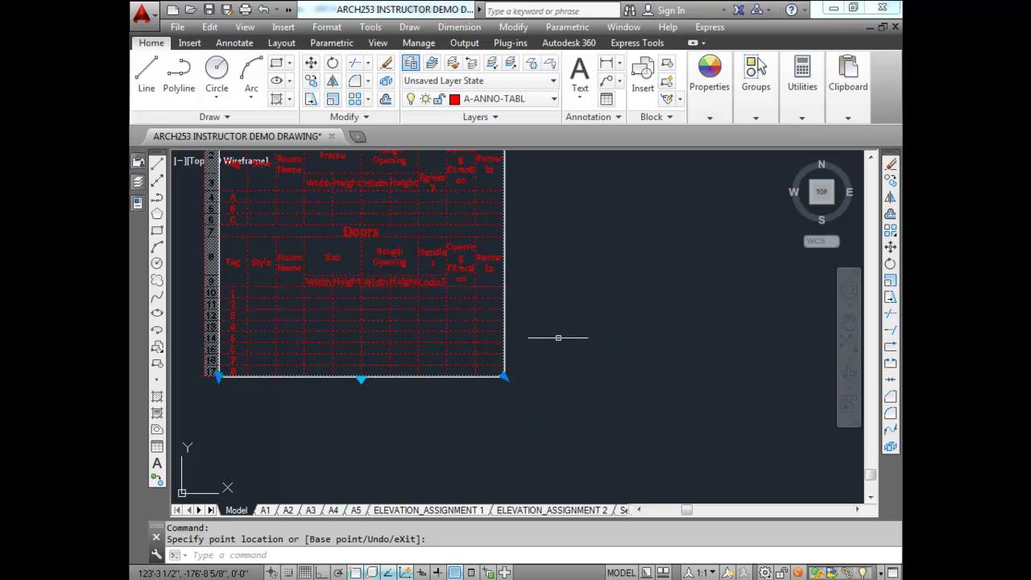
Uniformly stretch the table to about 45' wide and 26'-8" high so the headings fit their columns, and deselect it.
click(505, 374)
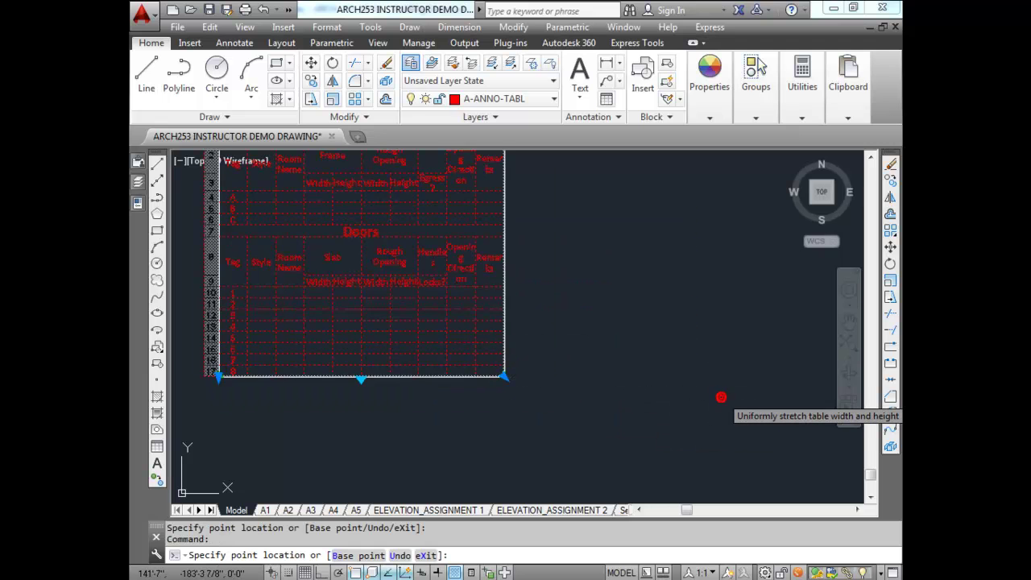
click(721, 398)
scroll(483, 367, down, 3)
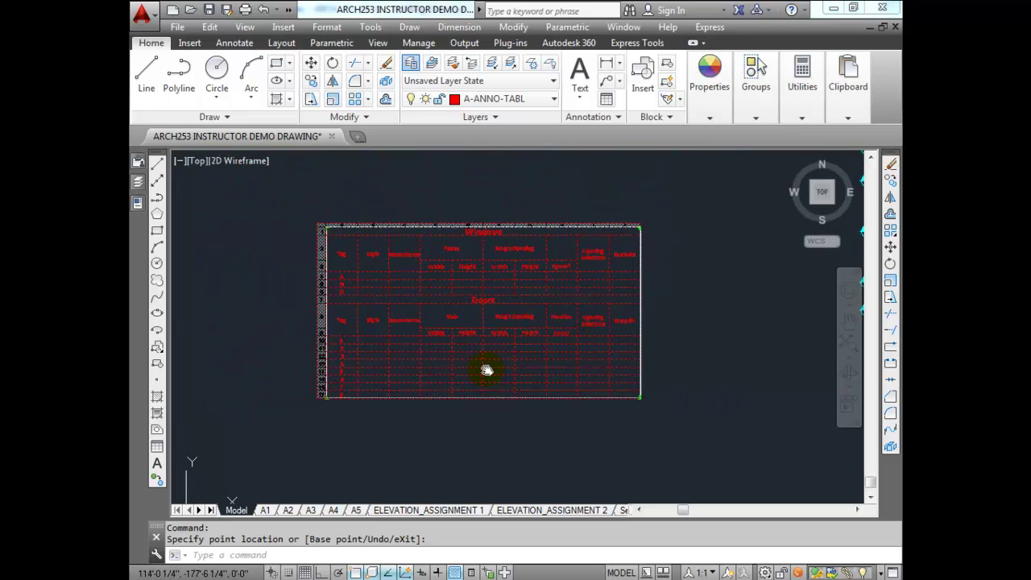
scroll(489, 354, up, 2)
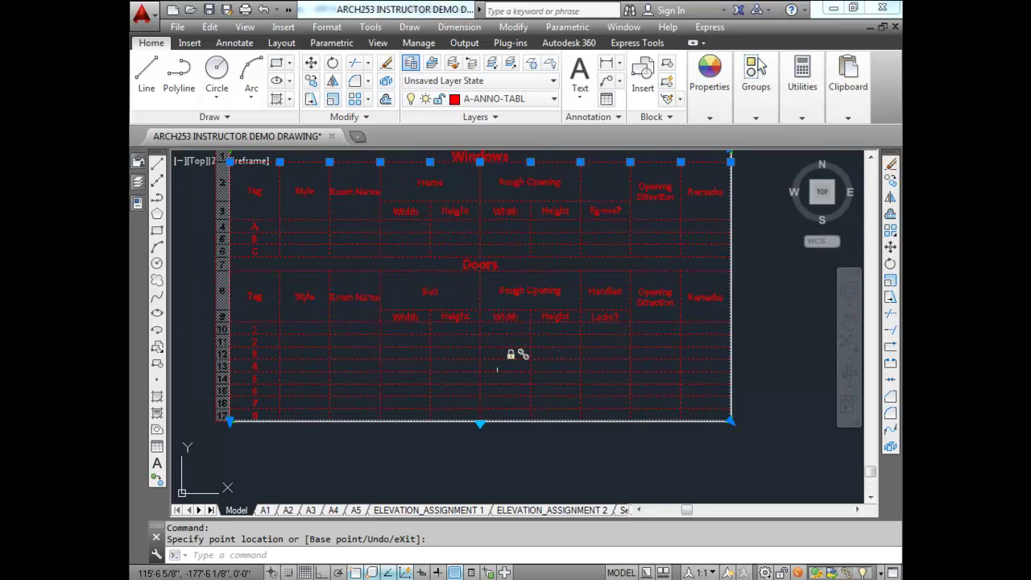
click(731, 418)
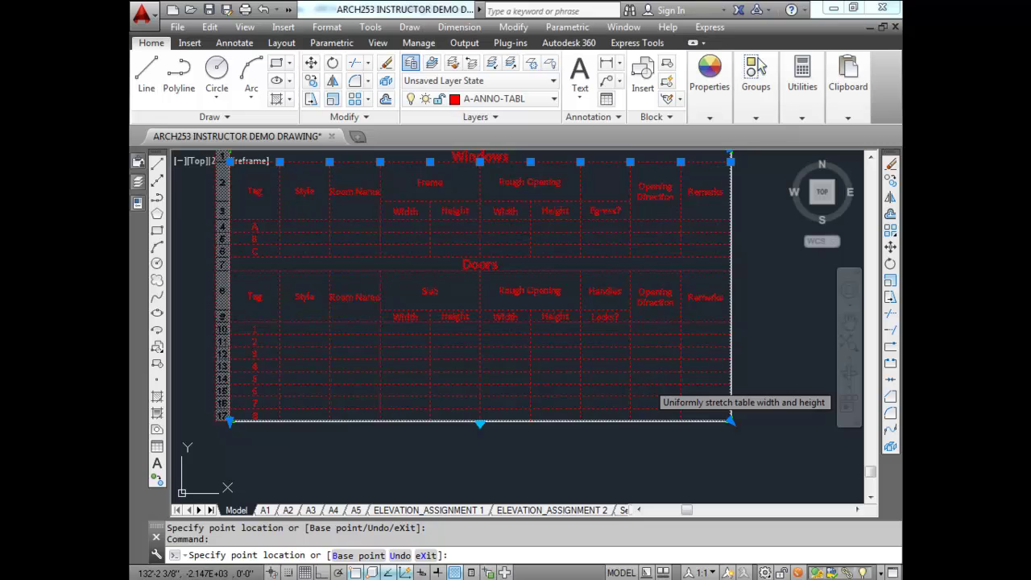
click(636, 380)
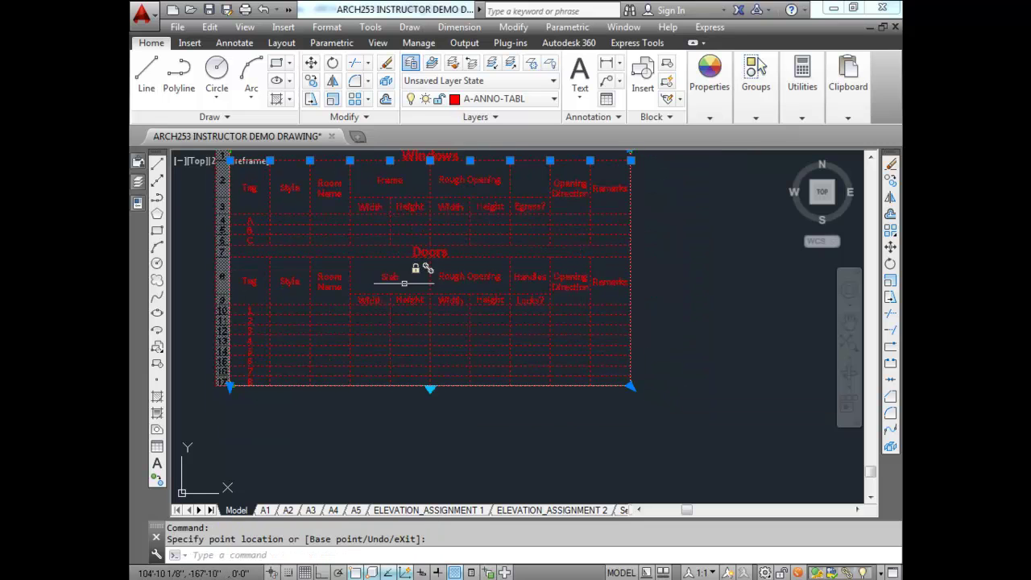
key(Escape)
key(Escape)
mouse_move(690, 301)
middle_down()
mouse_move(675, 320)
mouse_move(697, 383)
middle_up()
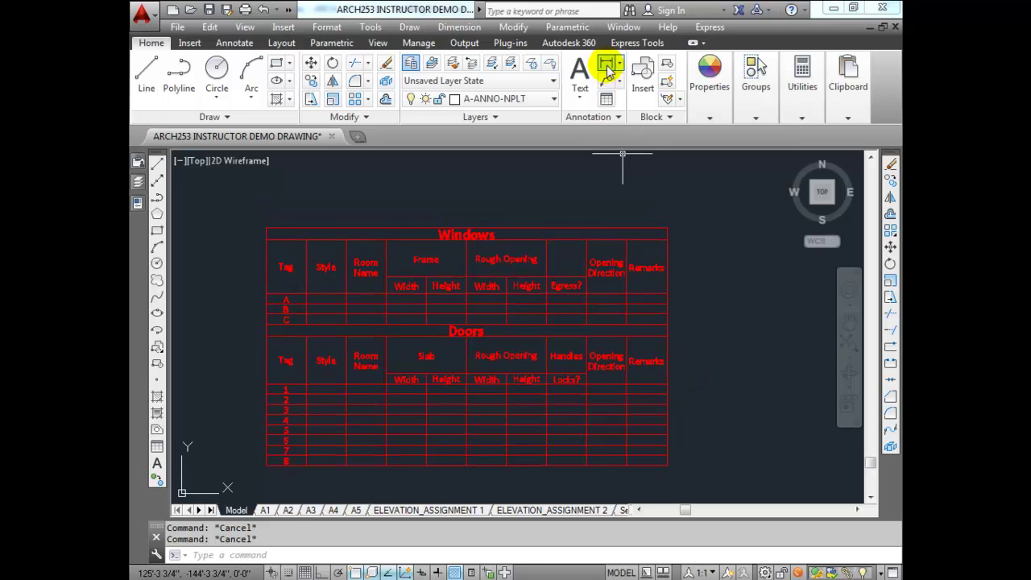
Add a linear dimension across the table's upper edge to check its overall width.
click(266, 228)
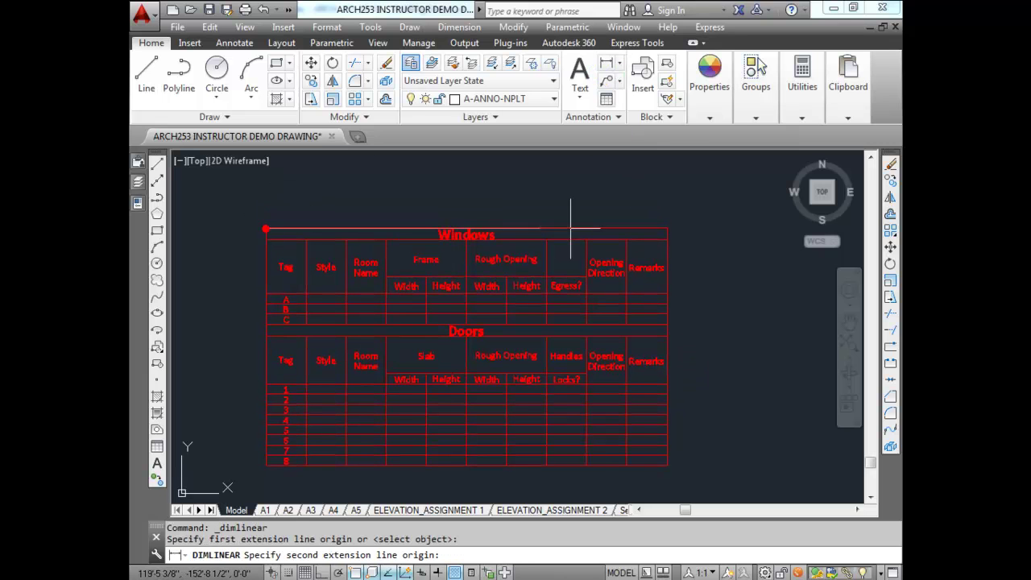
click(667, 228)
click(554, 194)
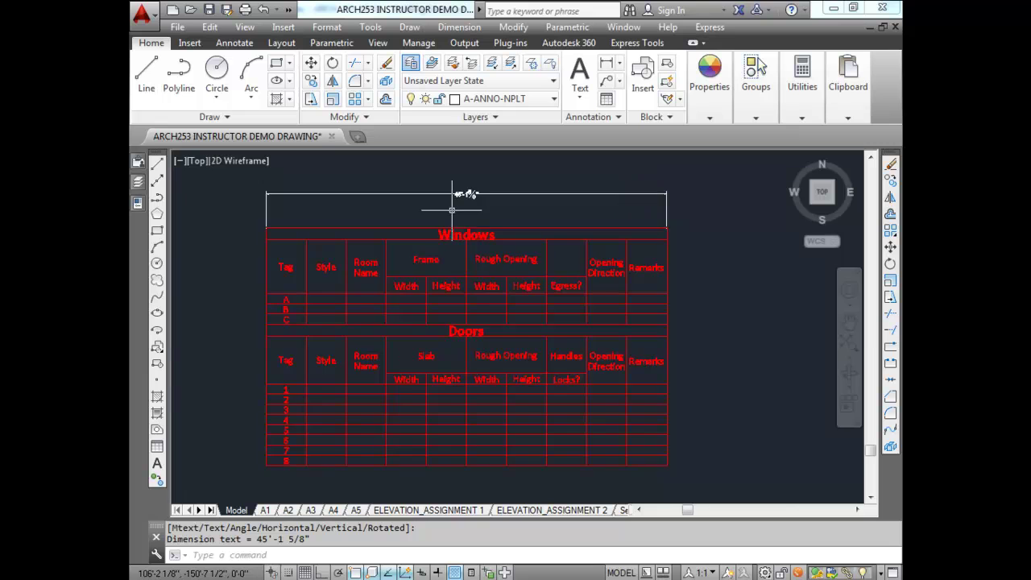
scroll(437, 203, up, 3)
scroll(453, 212, down, 3)
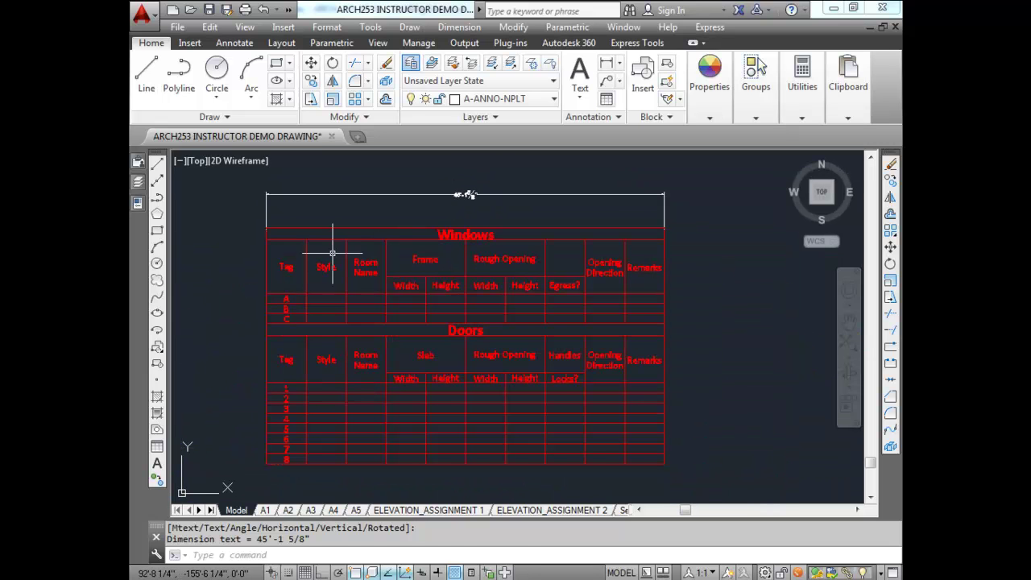
Add a linear dimension along the table's left edge to check its overall height.
key(Return)
click(266, 228)
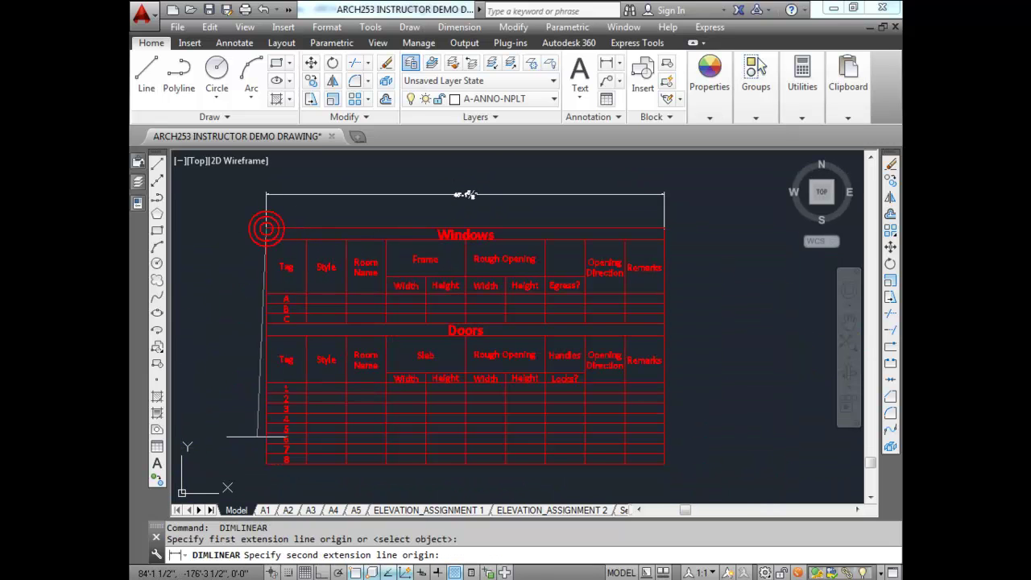
click(266, 461)
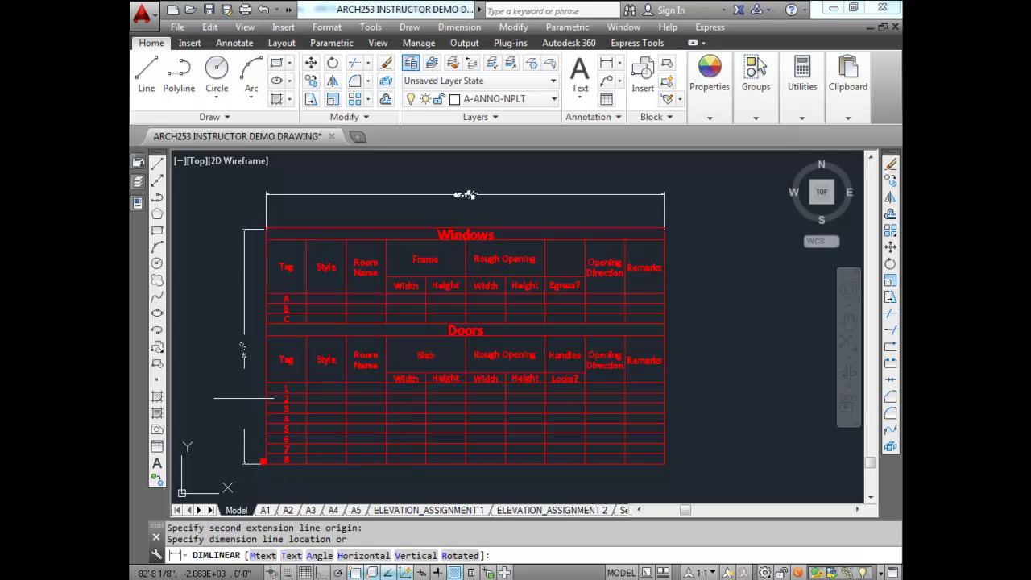
click(244, 379)
scroll(248, 371, up, 5)
scroll(250, 367, down, 5)
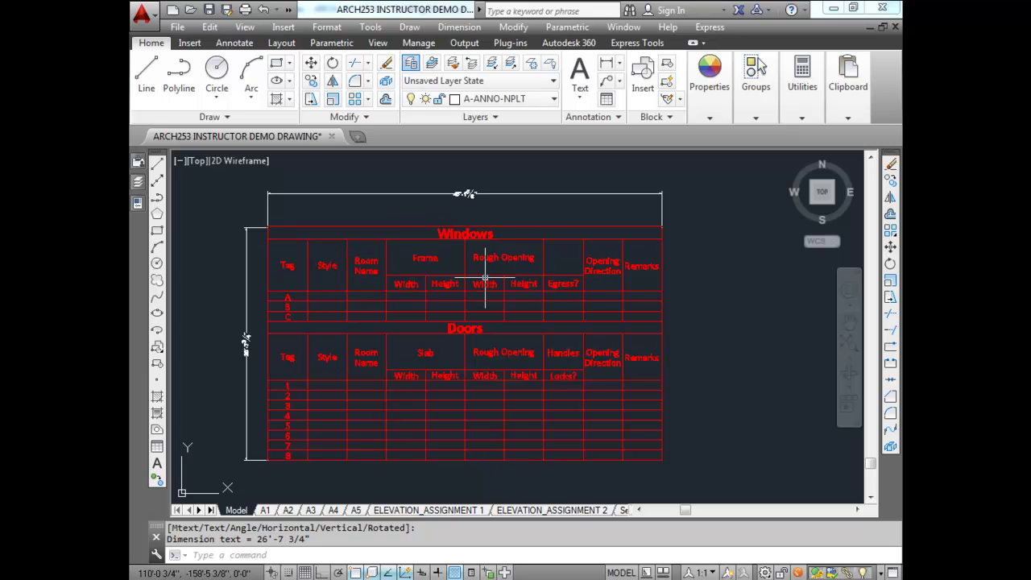
Delete the temporary width and height dimensions from around the table.
click(294, 215)
click(256, 195)
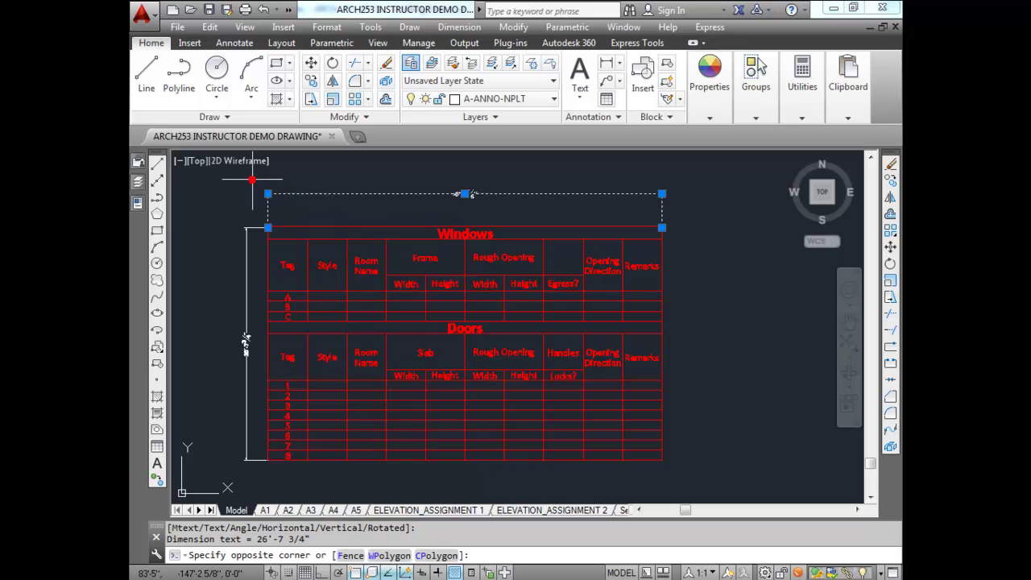
key(Delete)
click(256, 256)
click(238, 244)
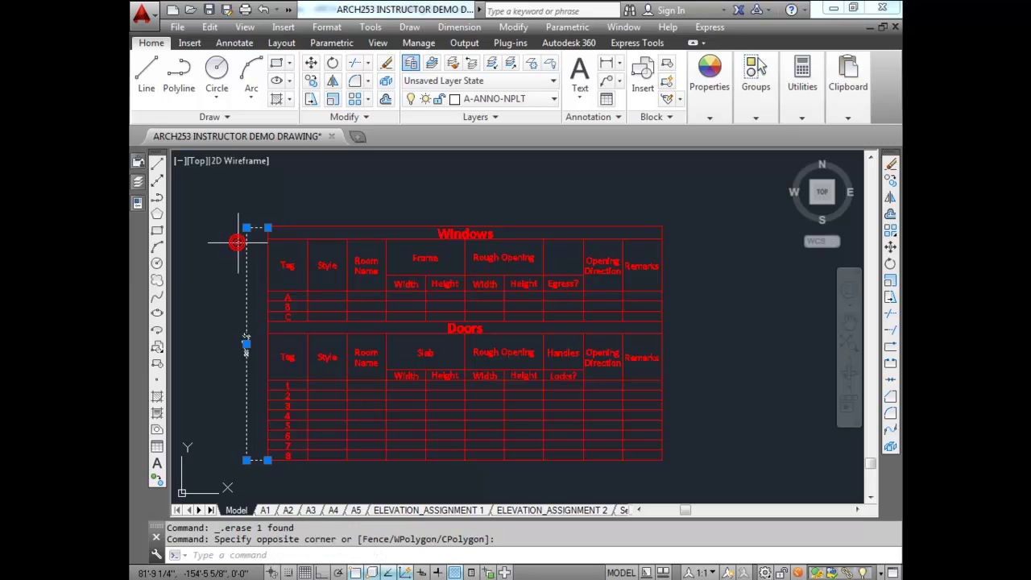
key(Delete)
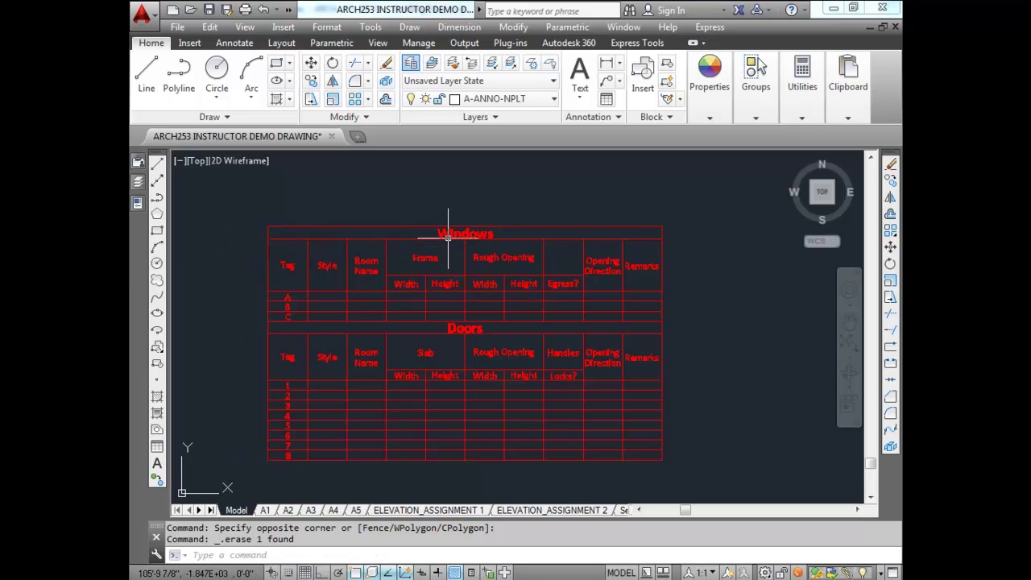
Try to edit the content of the Style cell for window A (B4).
click(331, 296)
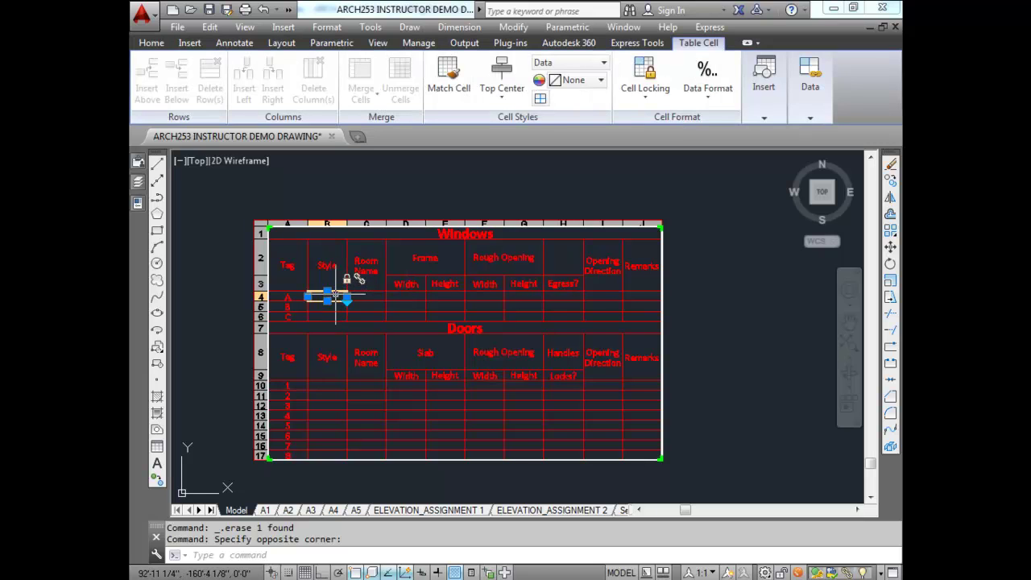
mouse_move(337, 297)
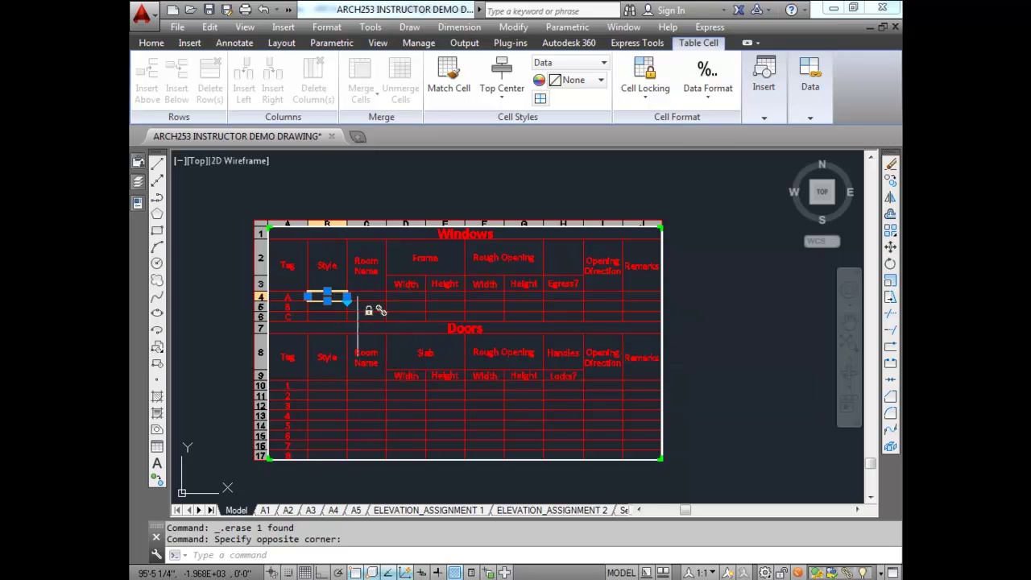
shift+click(638, 317)
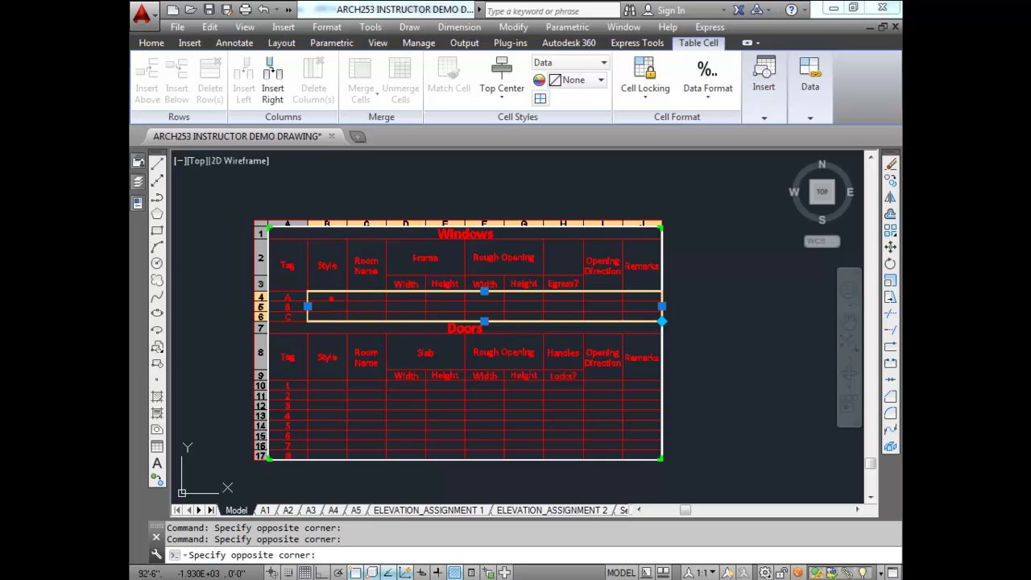
click(342, 298)
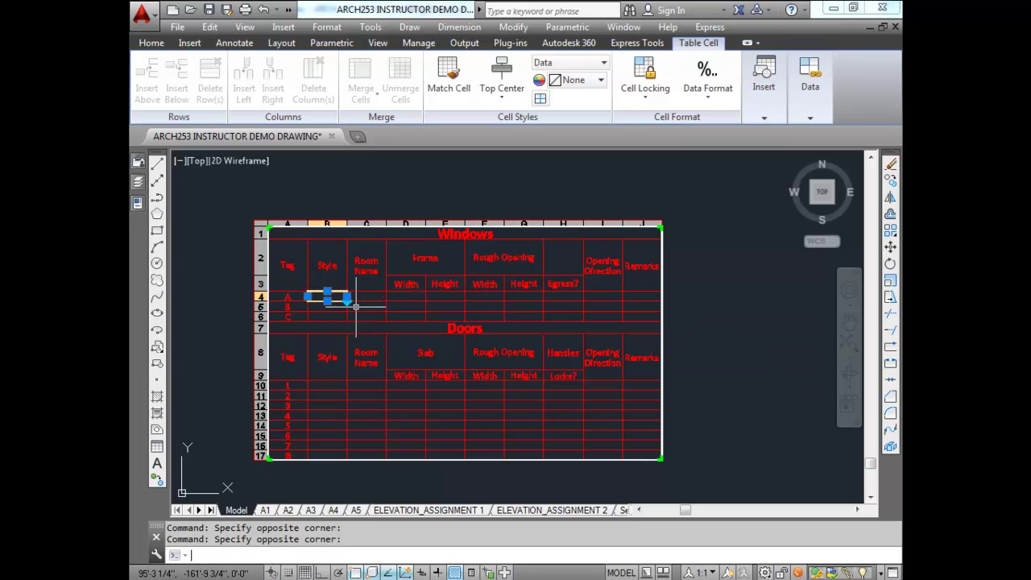
key(F2)
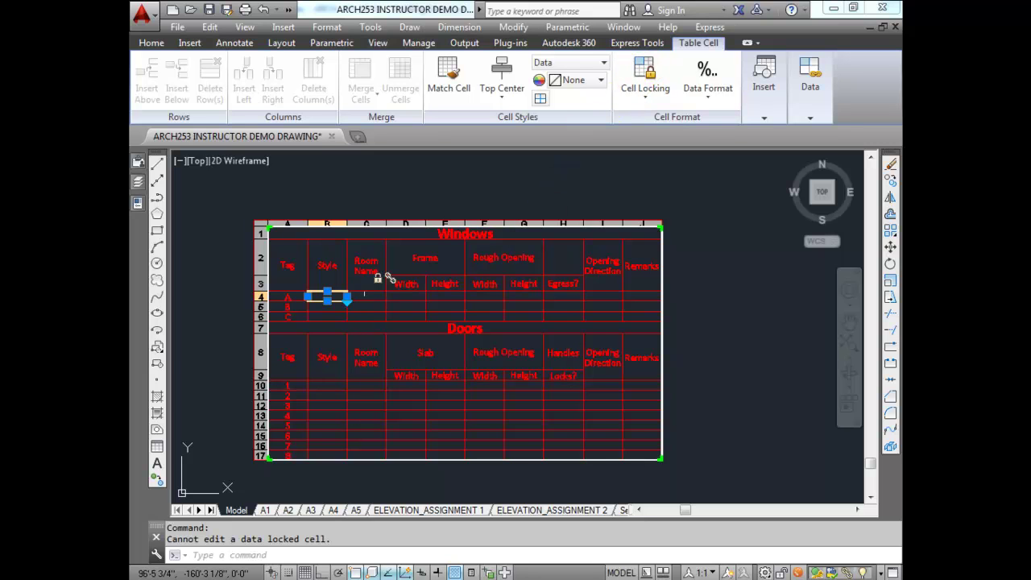
Unlock the blank cells of the Windows section, B4 through J6, by setting their cell locking to Unlocked.
shift+click(646, 316)
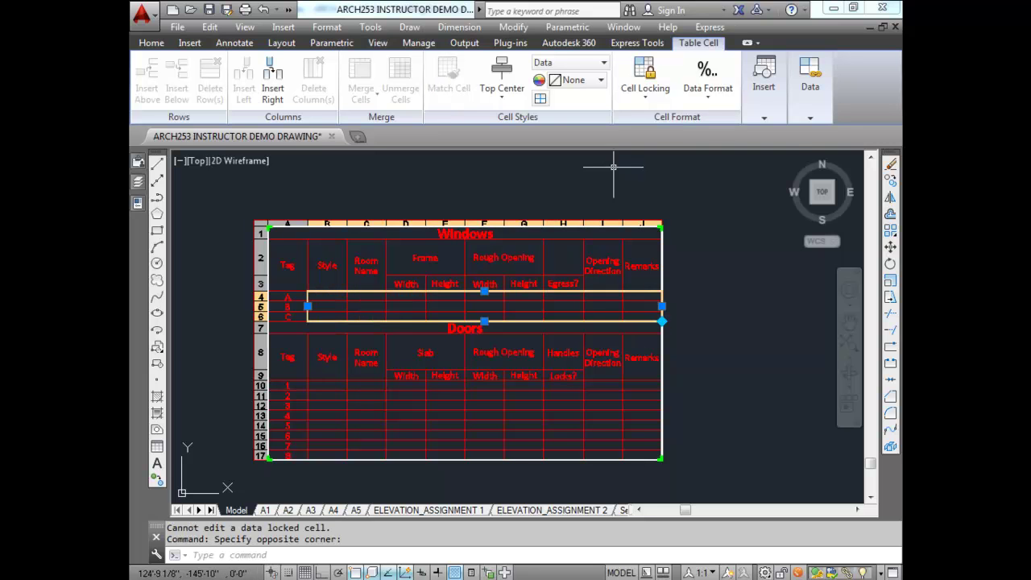
click(646, 99)
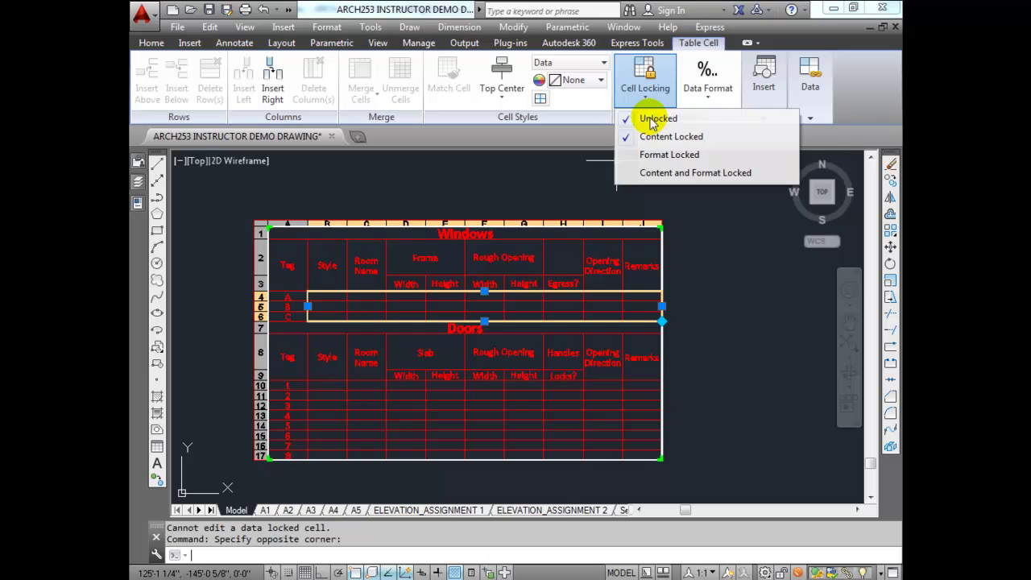
click(651, 119)
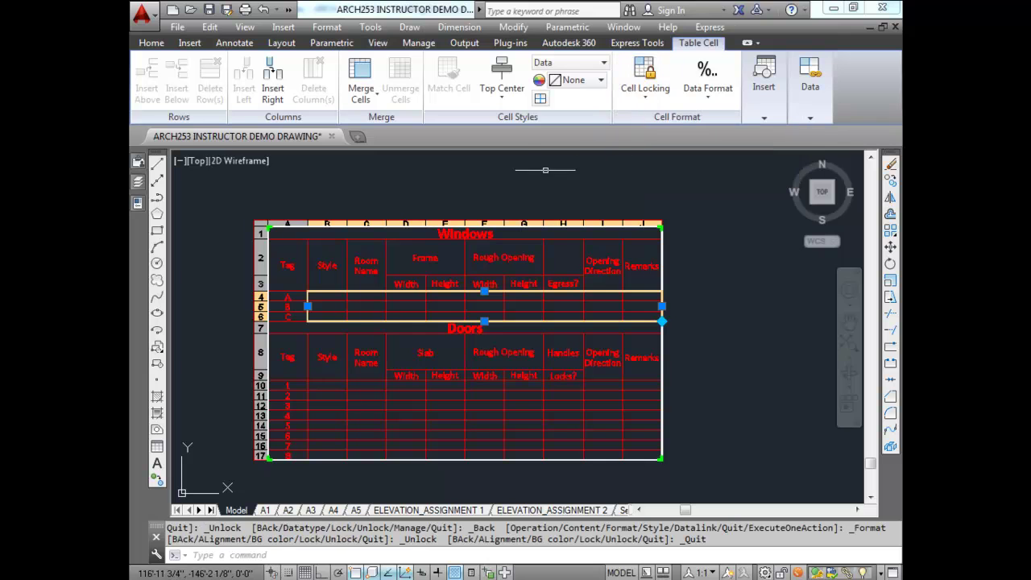
click(322, 296)
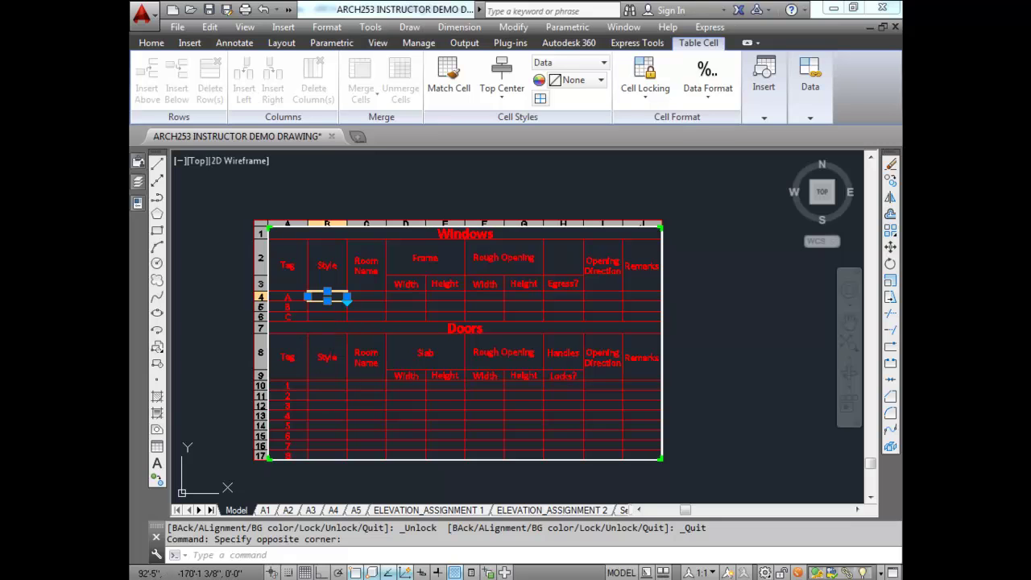
Unlock the blank cells of the Doors section, B10 through J17, by setting their cell locking to Unlocked.
click(331, 384)
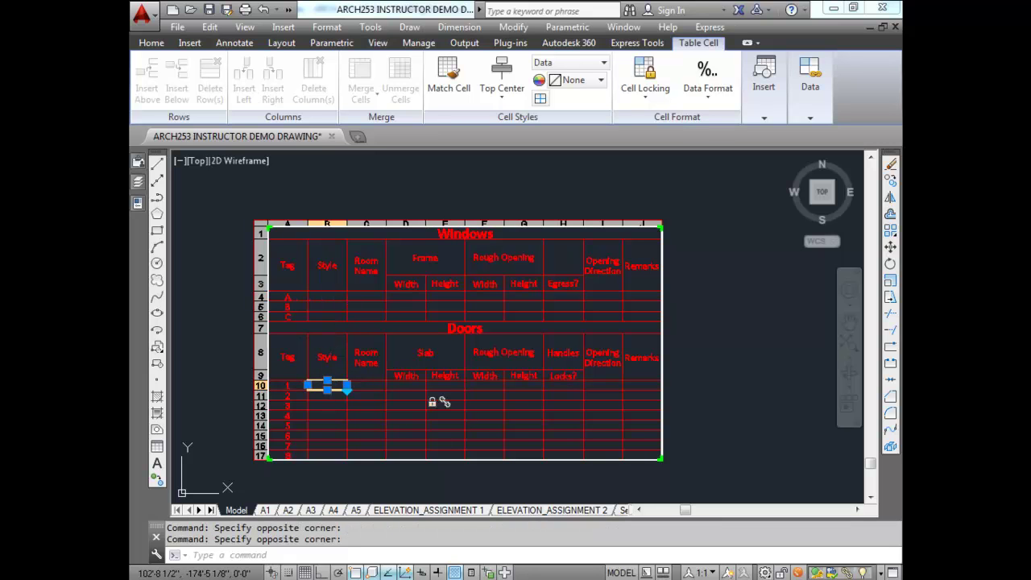
shift+click(641, 453)
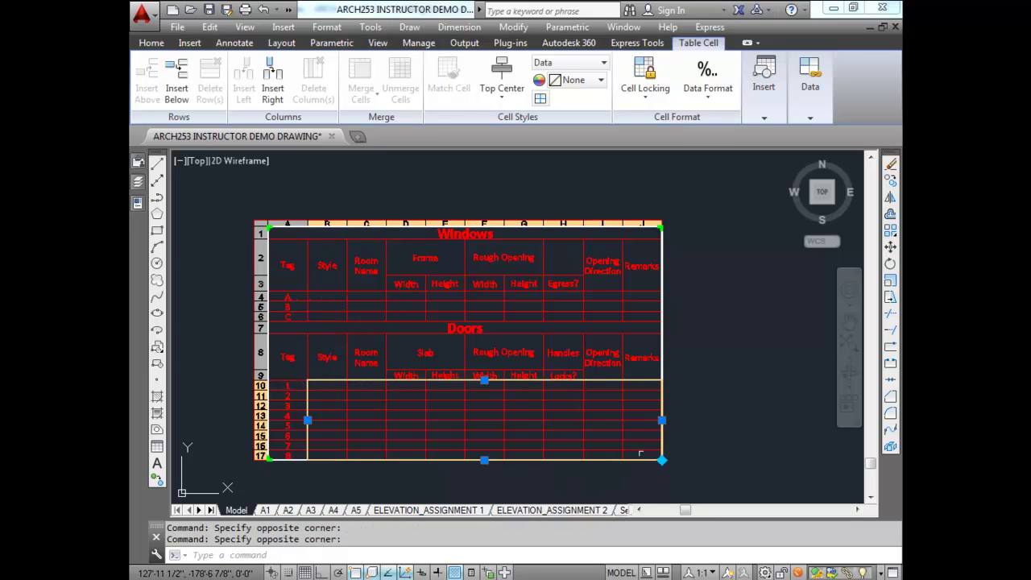
click(646, 77)
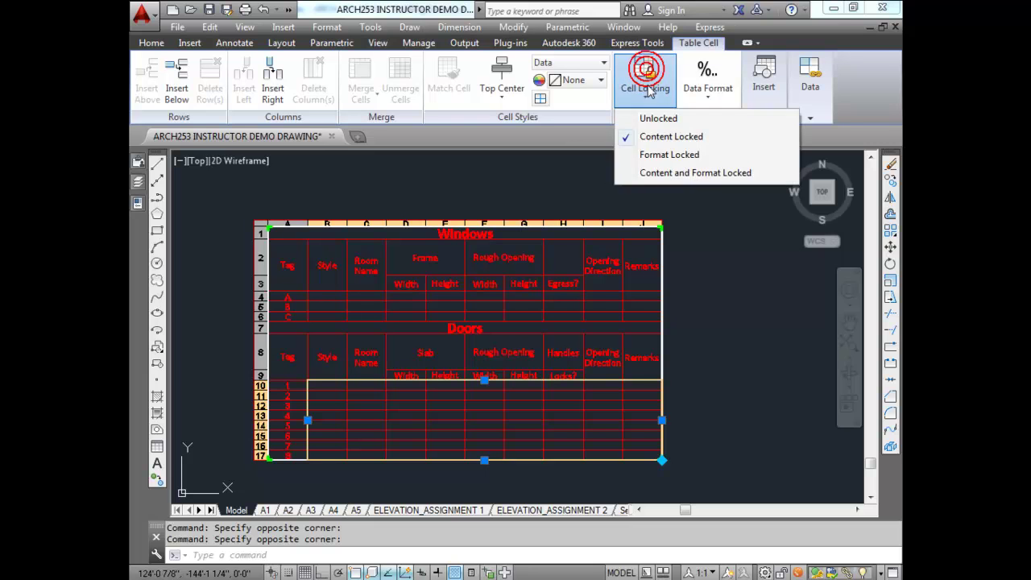
click(652, 123)
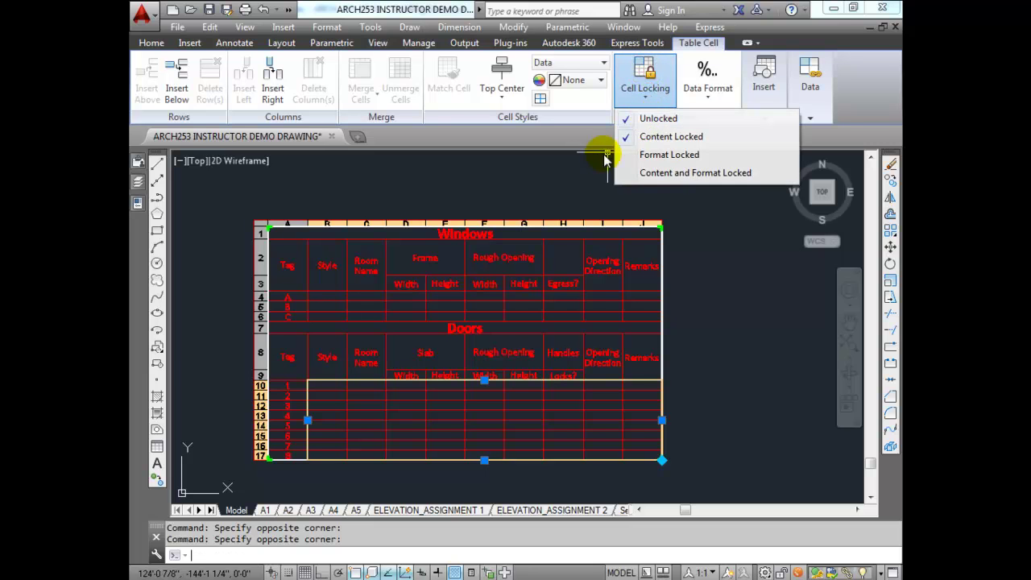
Enter the test text "laksjdflkj" in the Style cell for window A (B4) and finish cell editing.
click(333, 290)
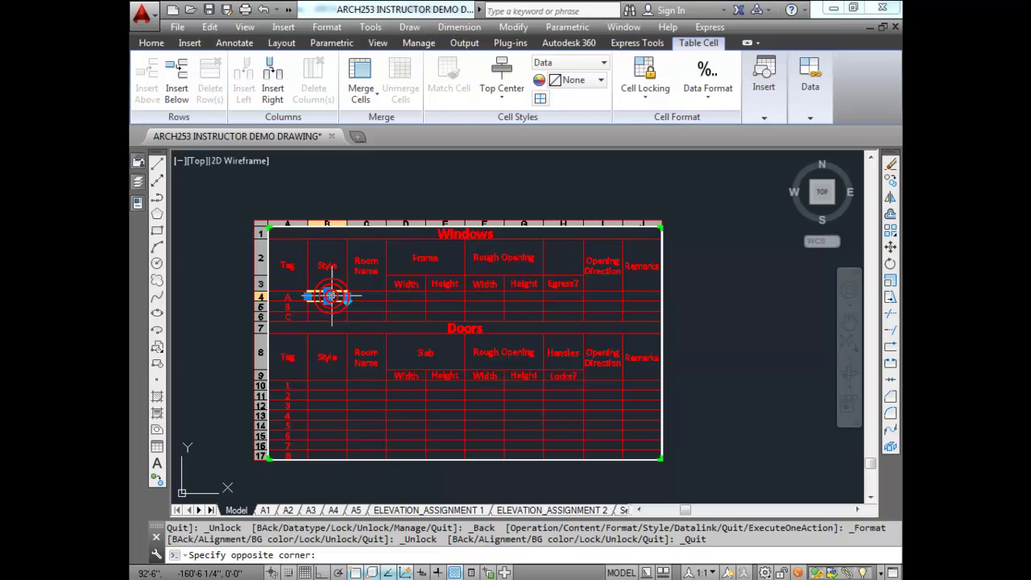
double_click(336, 311)
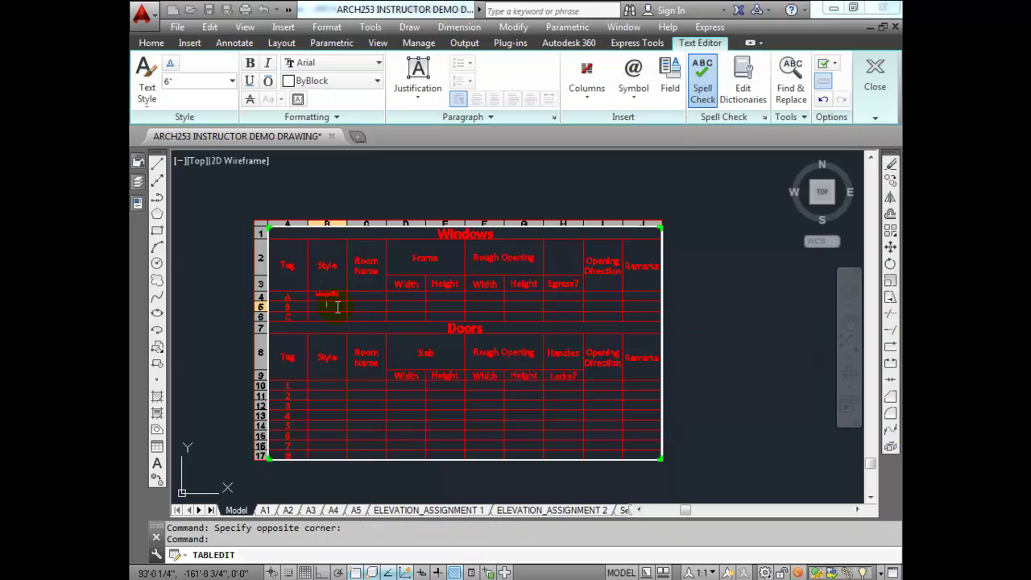
scroll(337, 305, up, 4)
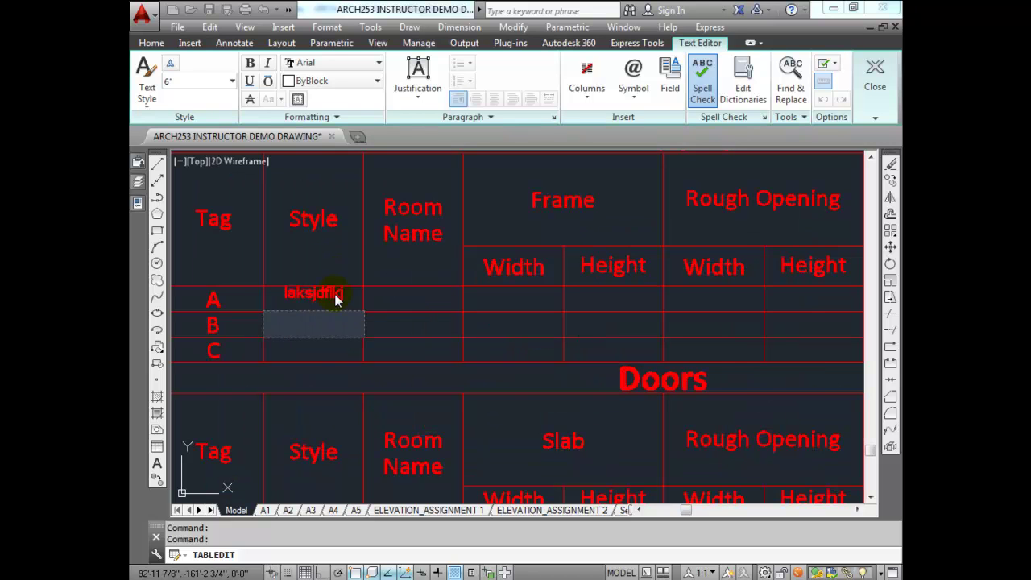
click(337, 322)
scroll(338, 298, down, 4)
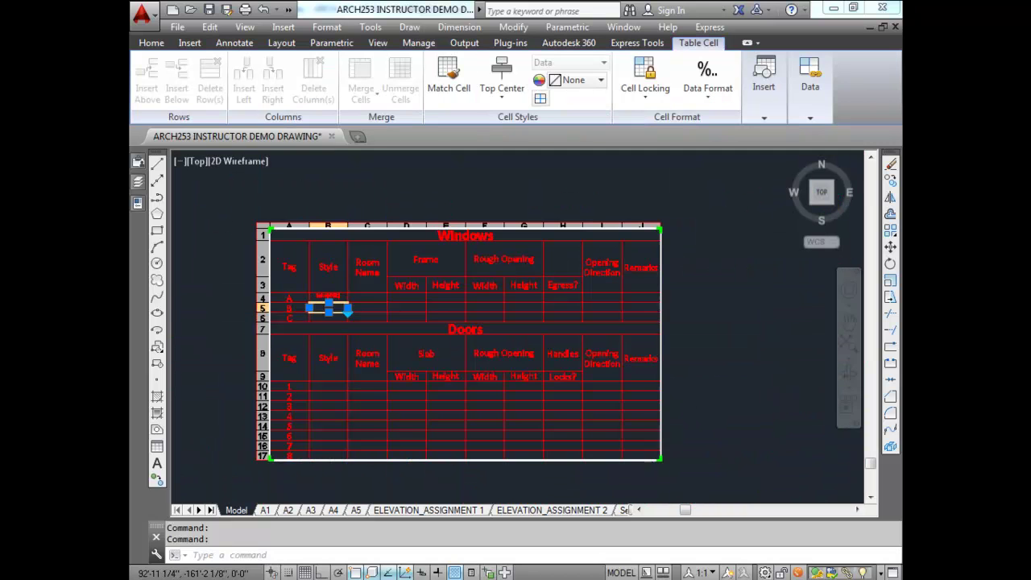
Set the alignment of the Windows data cells, B4 through J6, to Middle Center.
click(345, 297)
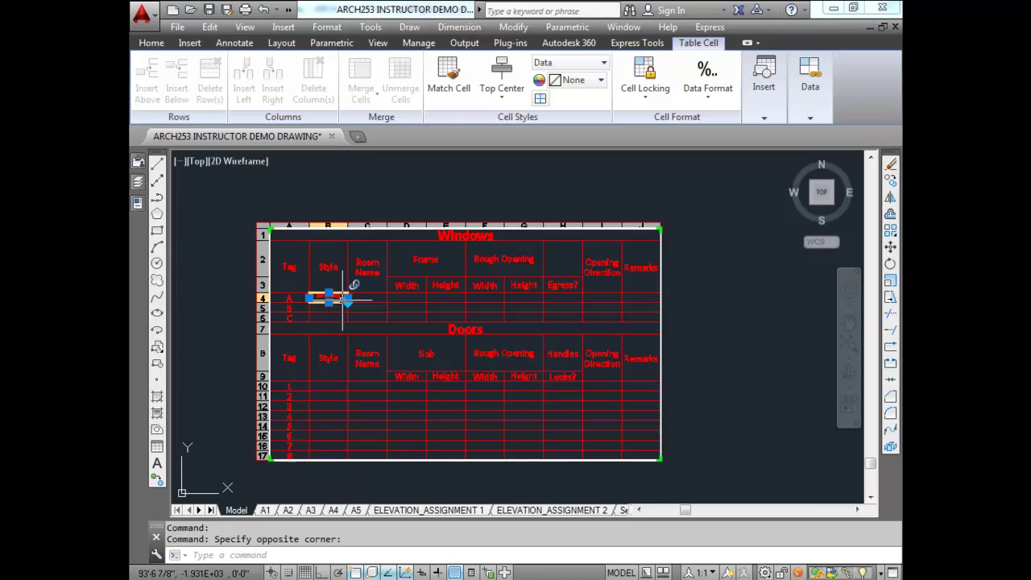
scroll(345, 298, up, 5)
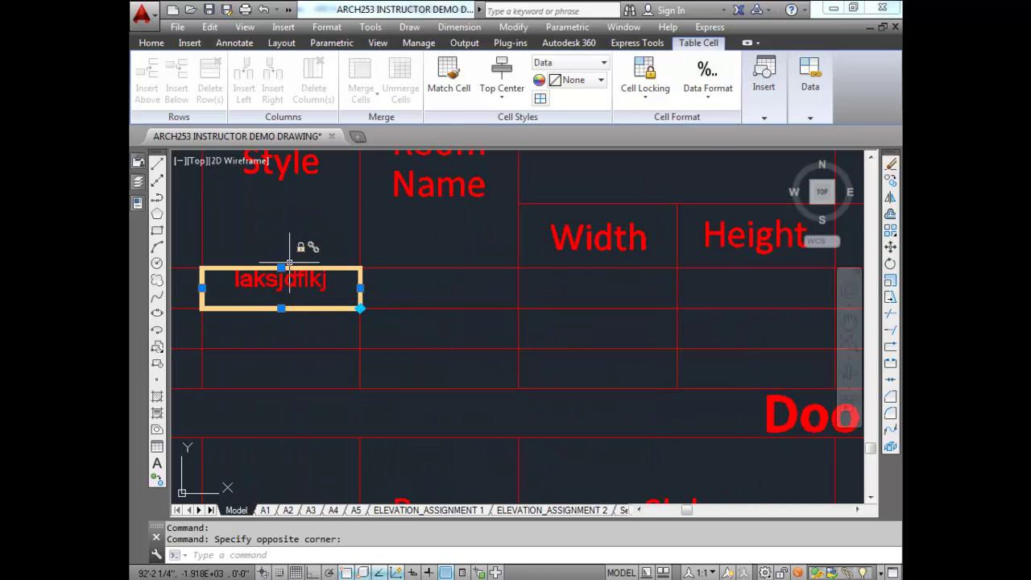
scroll(289, 288, down, 5)
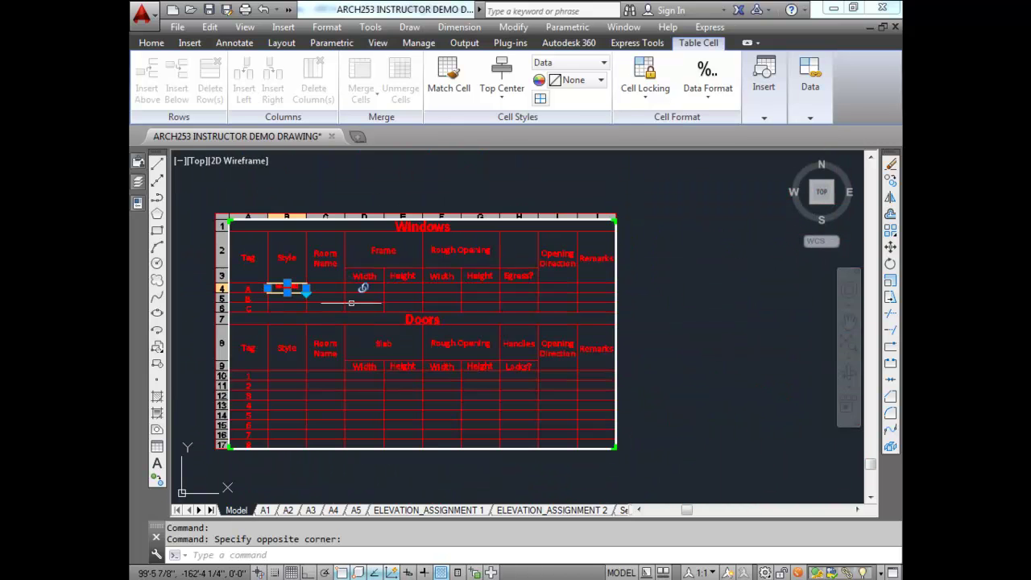
shift+click(601, 308)
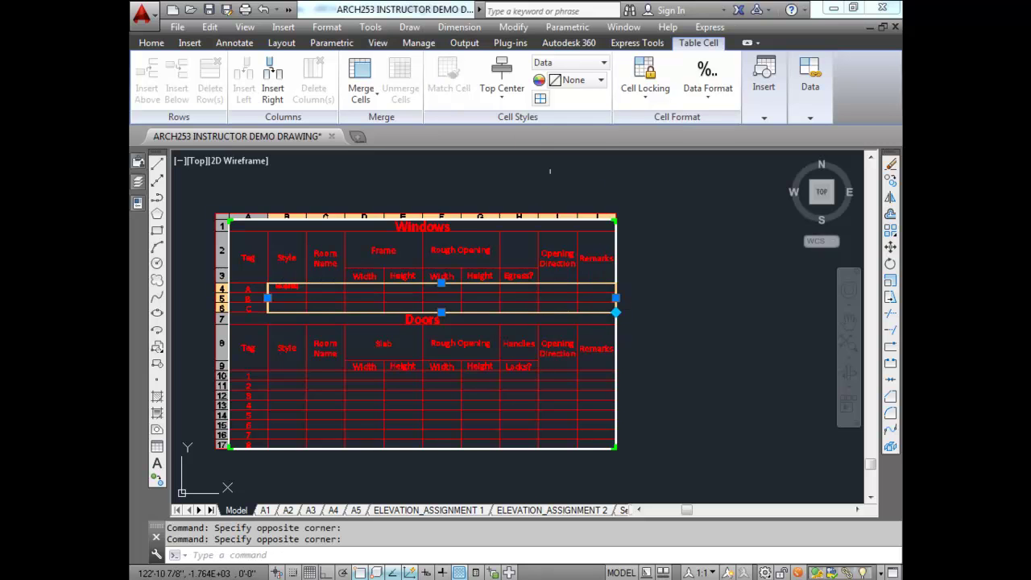
click(501, 101)
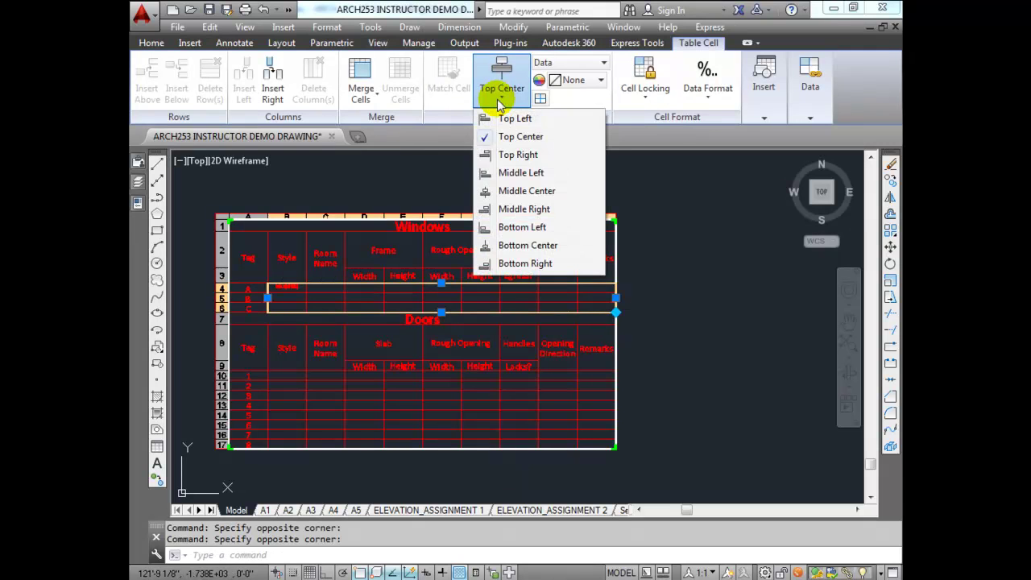
click(513, 194)
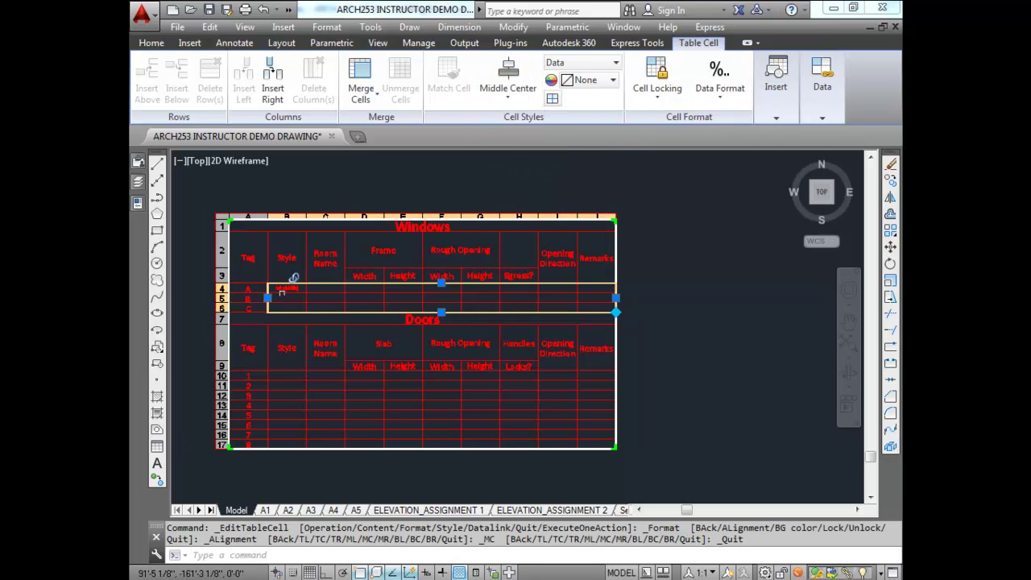
scroll(282, 292, up, 3)
scroll(293, 274, down, 4)
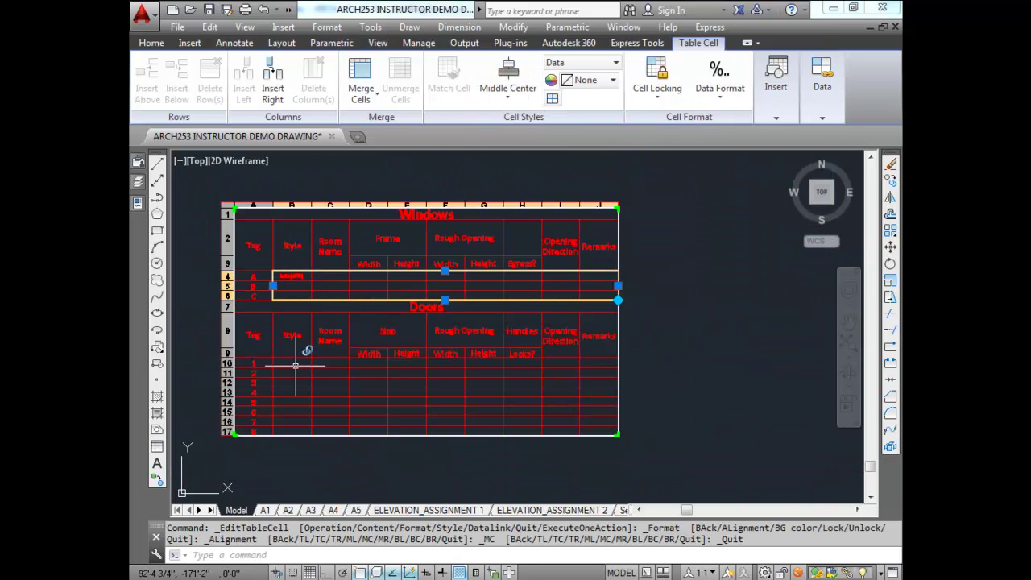
Set the alignment of the Doors data cells, B10 through J17, to Middle Center and deselect them.
click(292, 363)
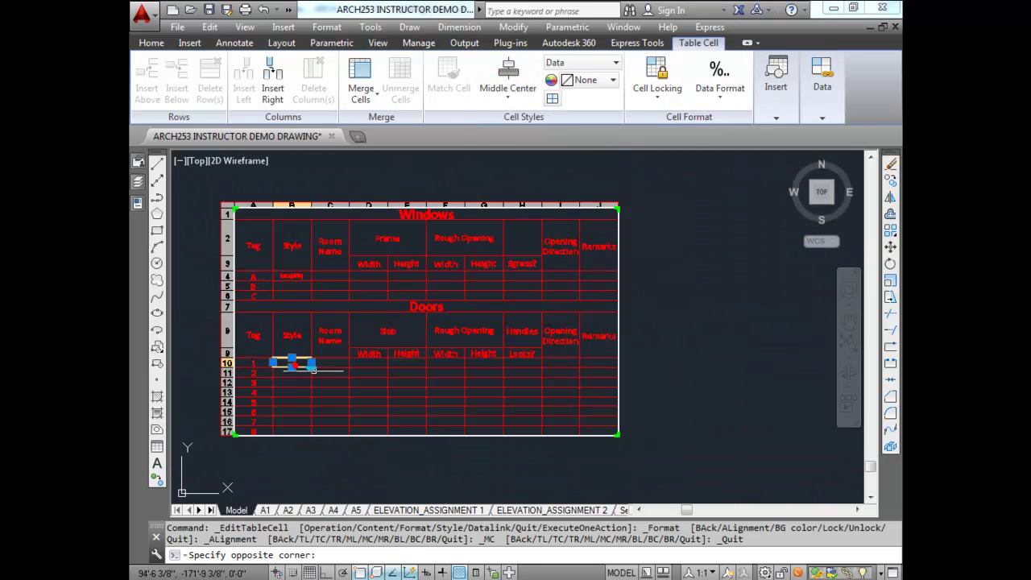
click(592, 431)
click(499, 89)
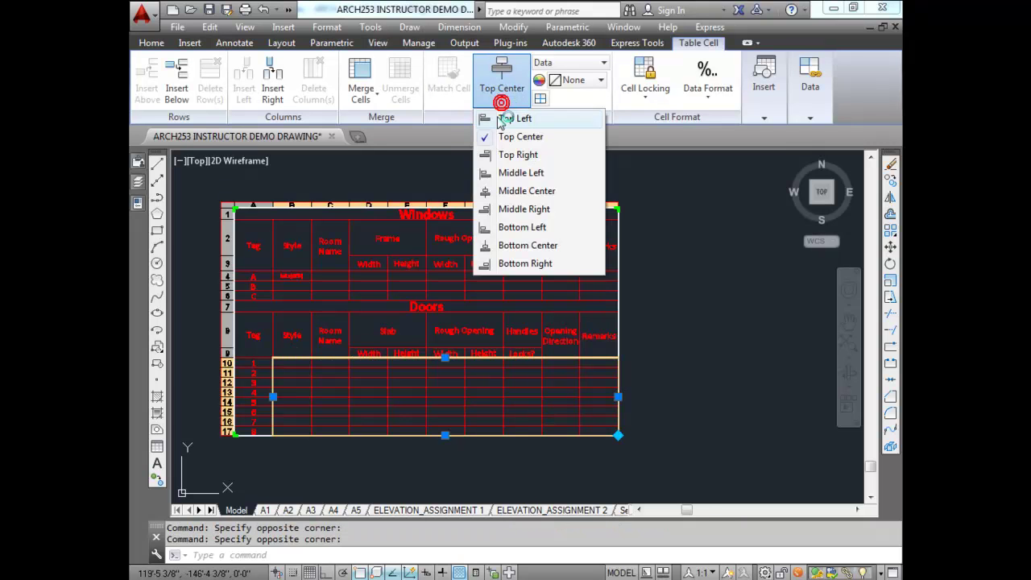
click(508, 191)
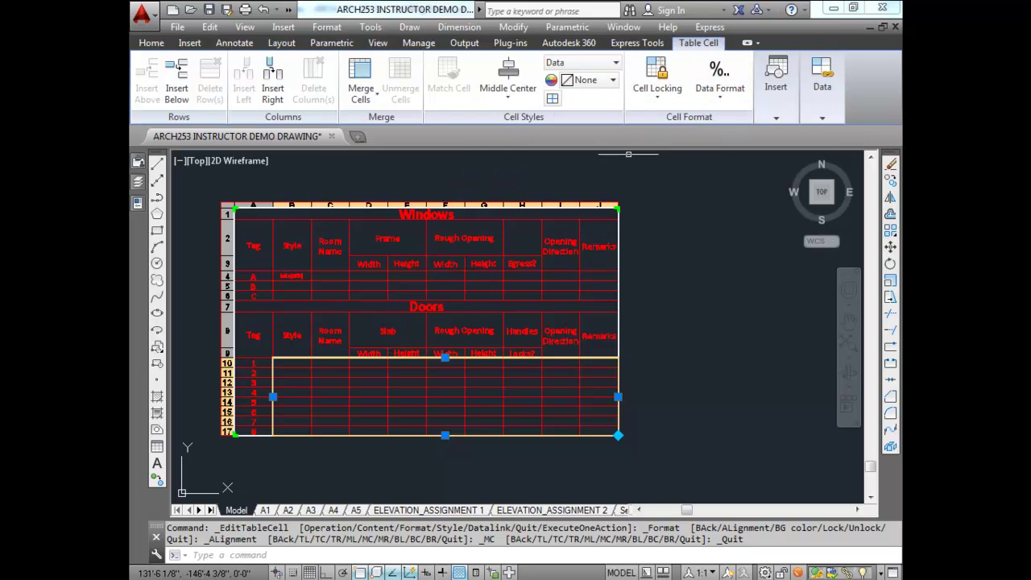
key(Escape)
Examine the data link details and available data formats for the Room Name cell of window B (C5), without changing the format.
click(322, 286)
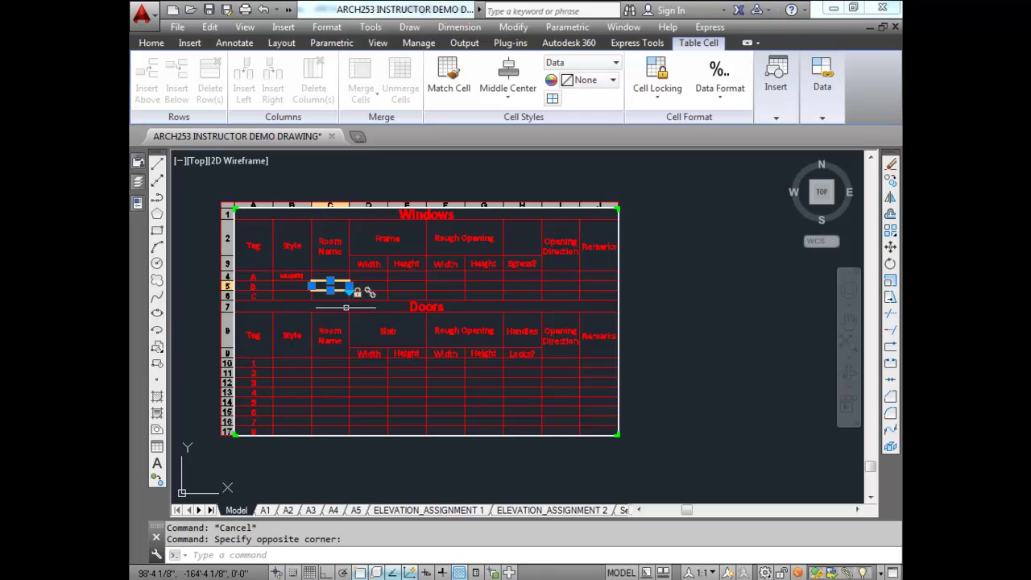
mouse_move(584, 275)
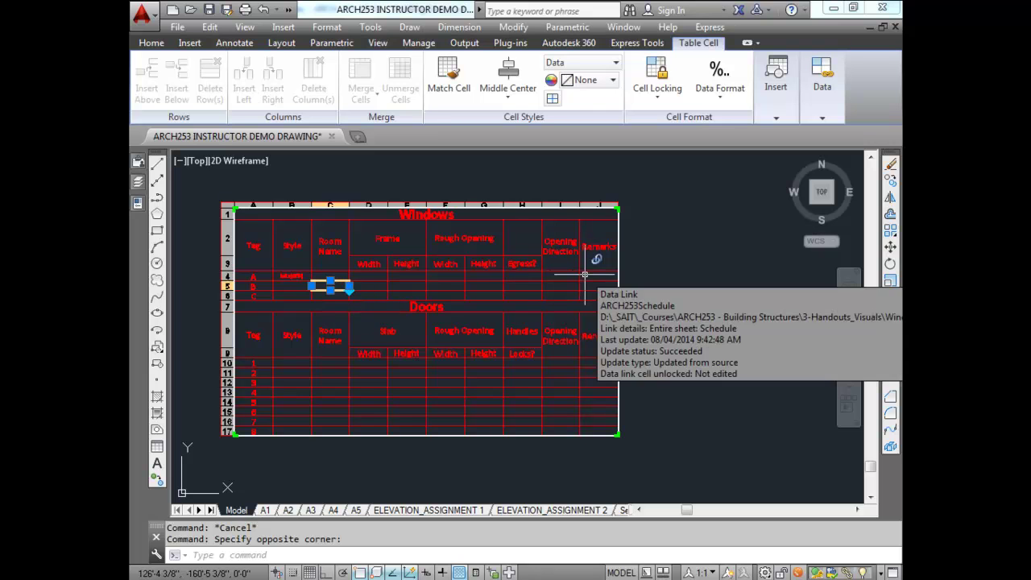
click(725, 95)
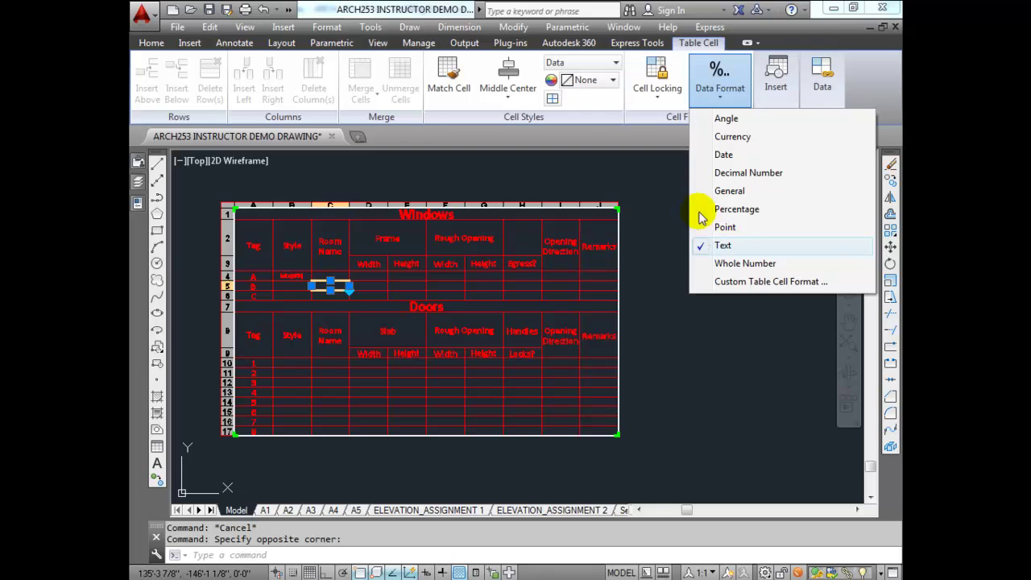
click(542, 171)
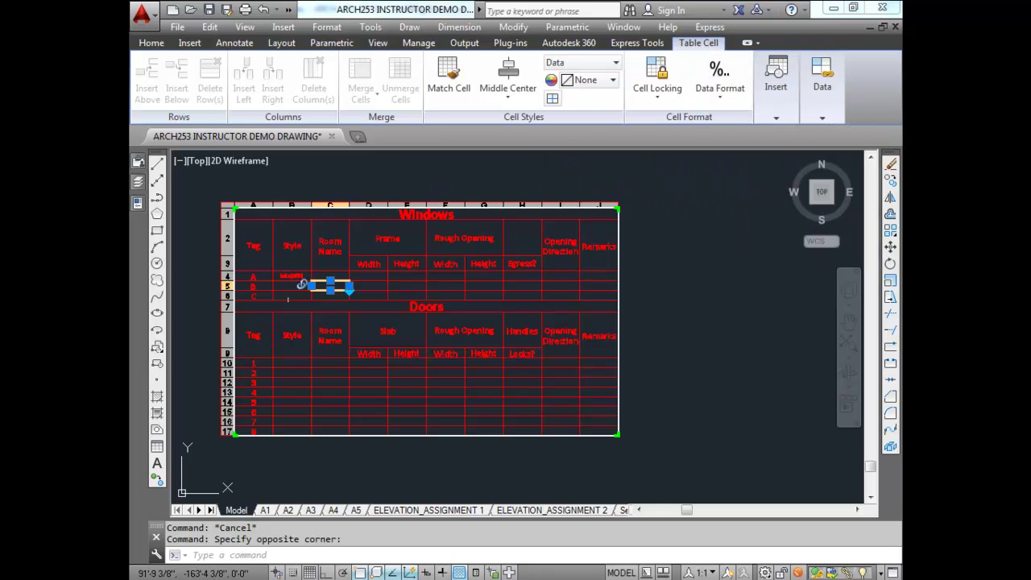
Clear the table cell selection and save the drawing.
click(292, 276)
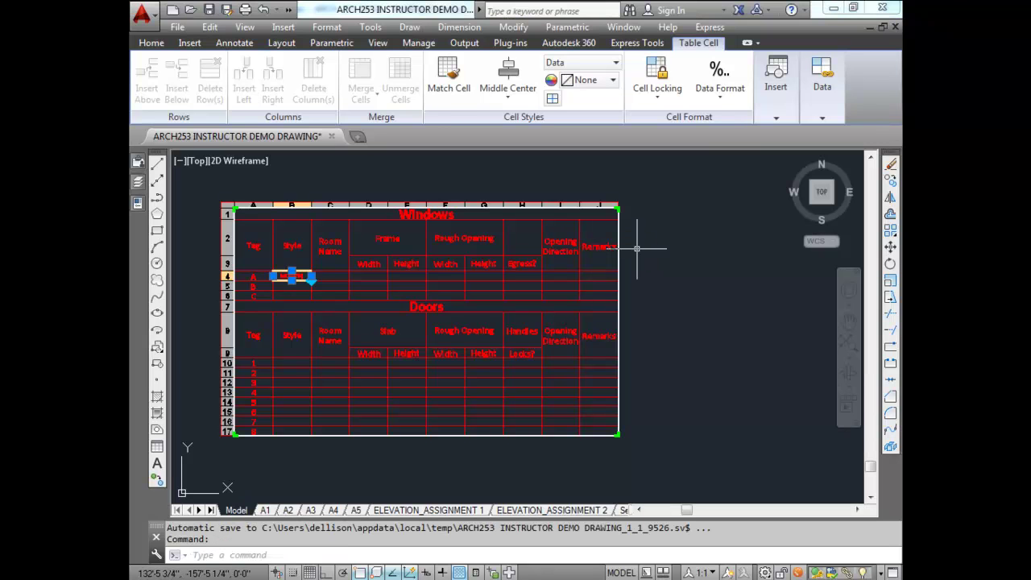
click(636, 248)
key(Escape)
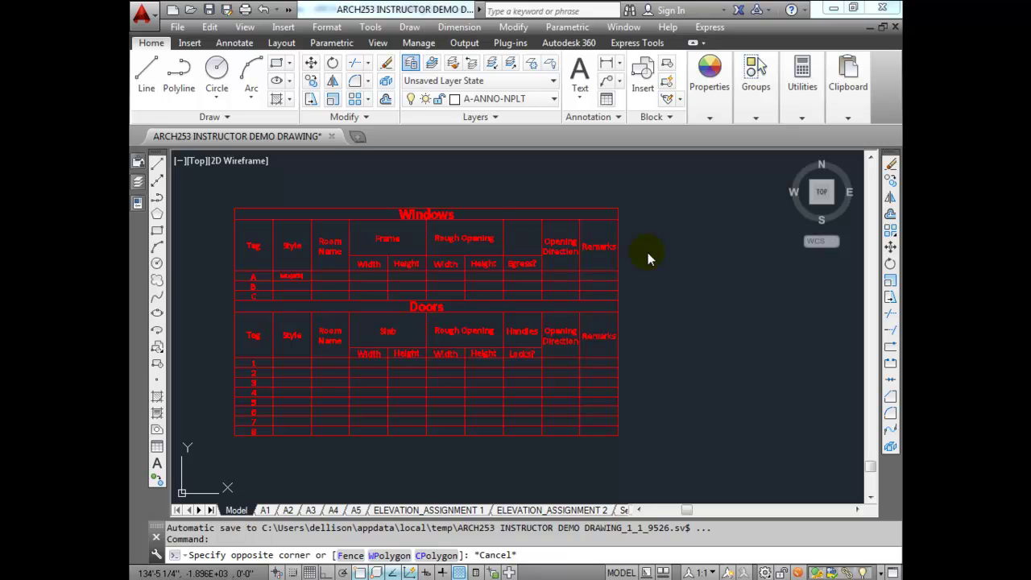
key(ctrl+s)
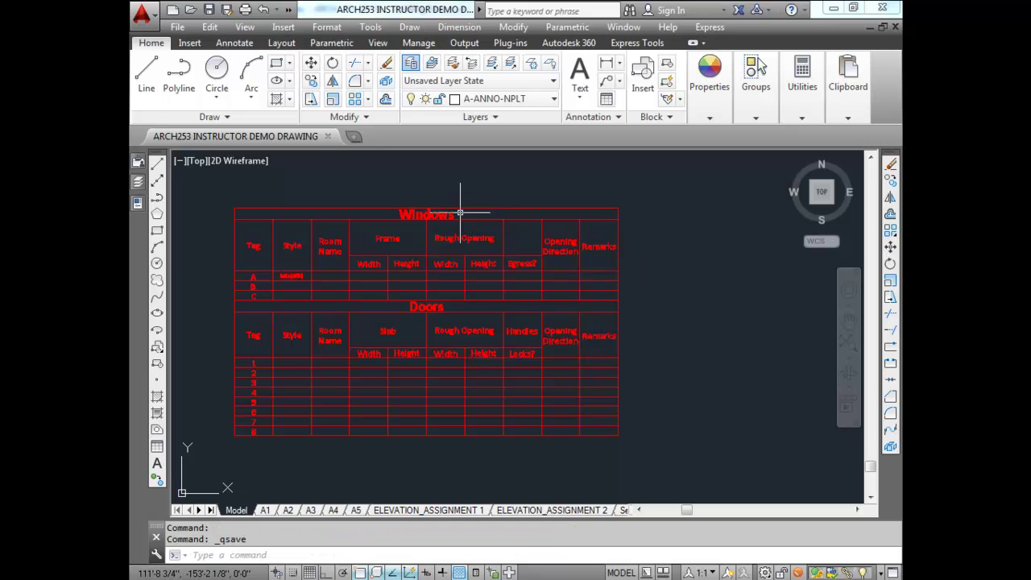
Increase the heights of the Windows and Doors title rows by stretching their row edges, and deselect the table.
click(460, 212)
click(426, 208)
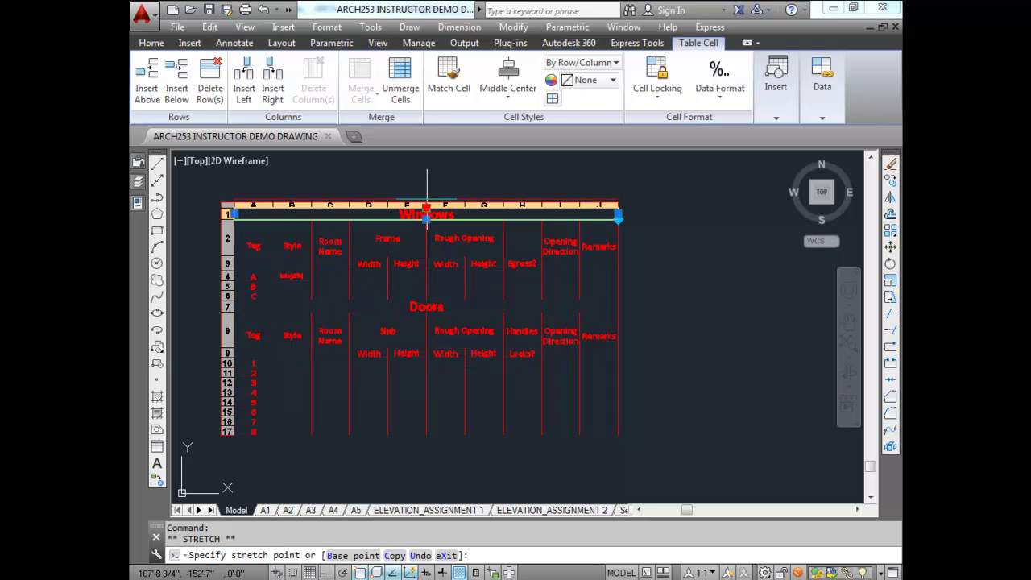
click(426, 189)
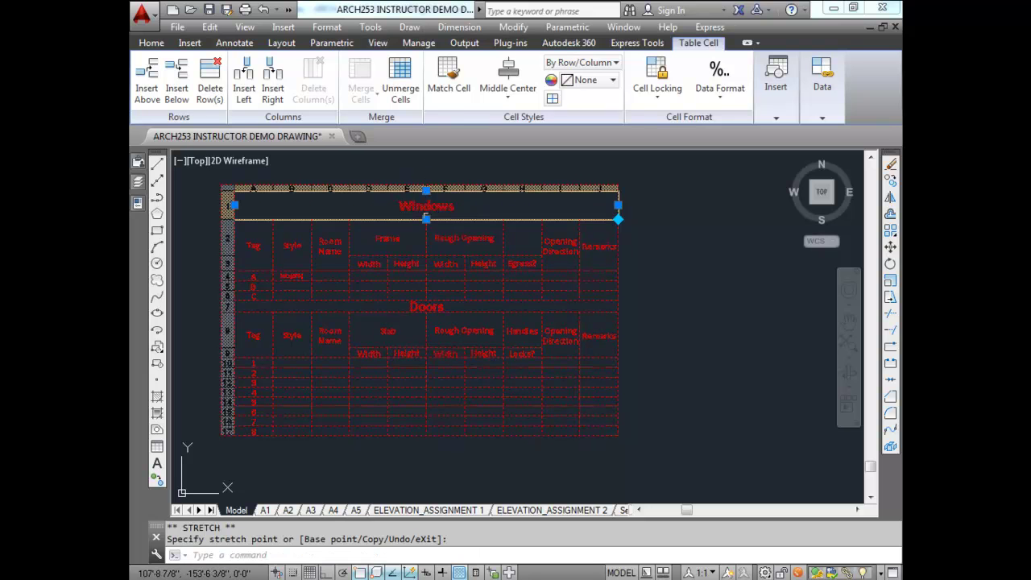
click(426, 307)
click(426, 299)
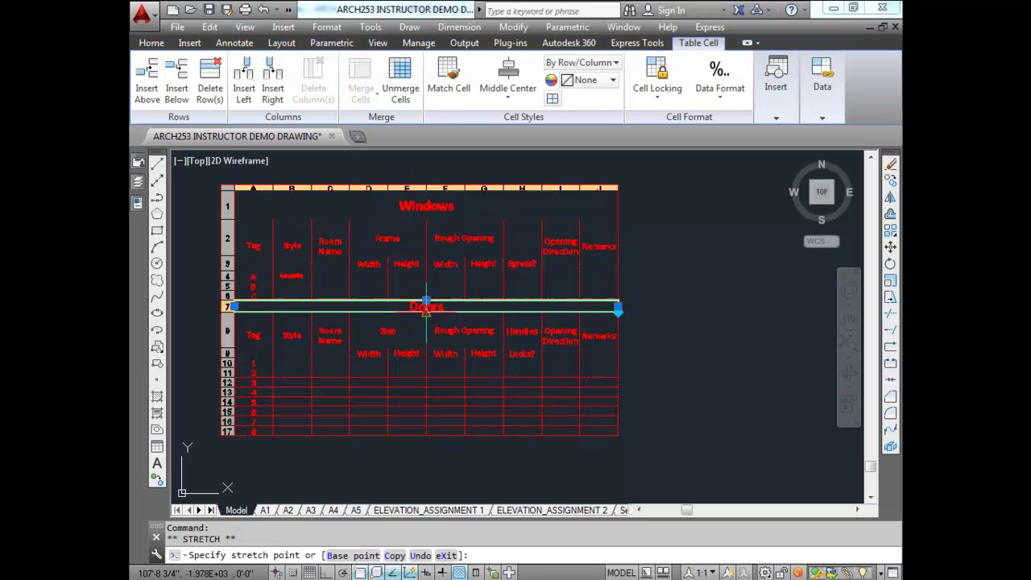
click(424, 326)
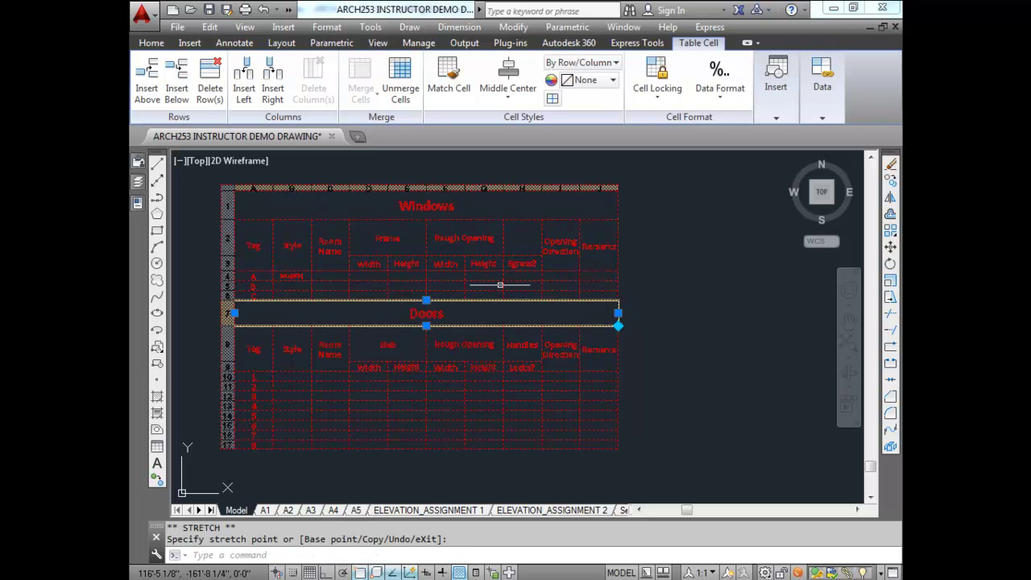
key(Escape)
key(Escape)
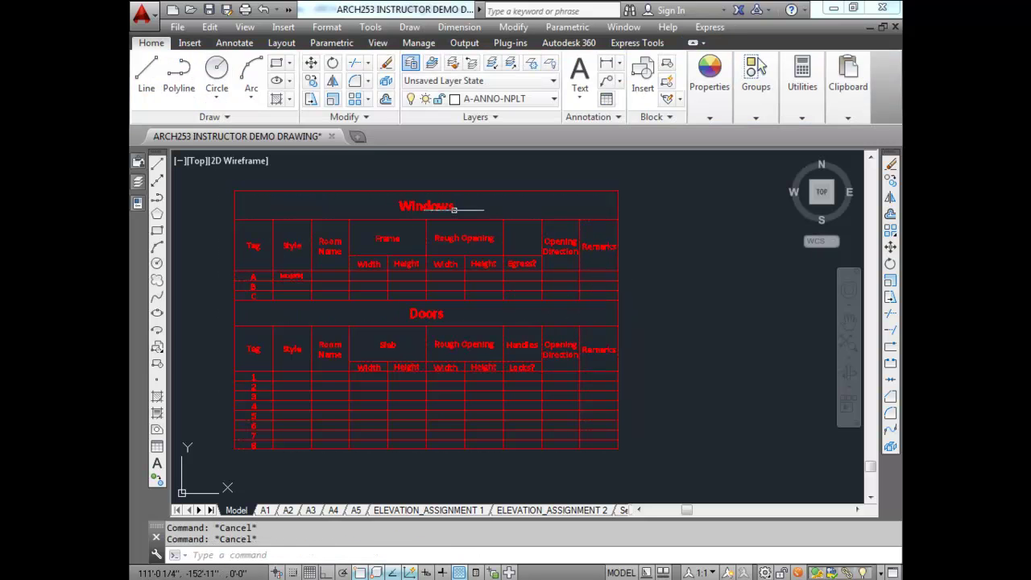
On layout A2, create a single viewport filling the empty area beside the main floor plan.
scroll(445, 309, down, 5)
scroll(445, 309, down, 2)
scroll(446, 310, up, 4)
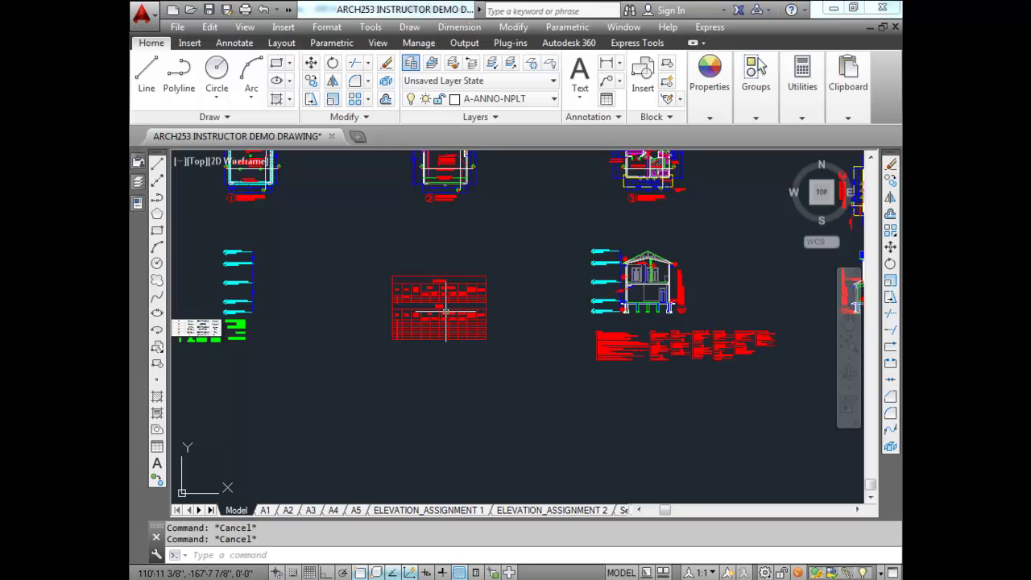
scroll(446, 311, up, 2)
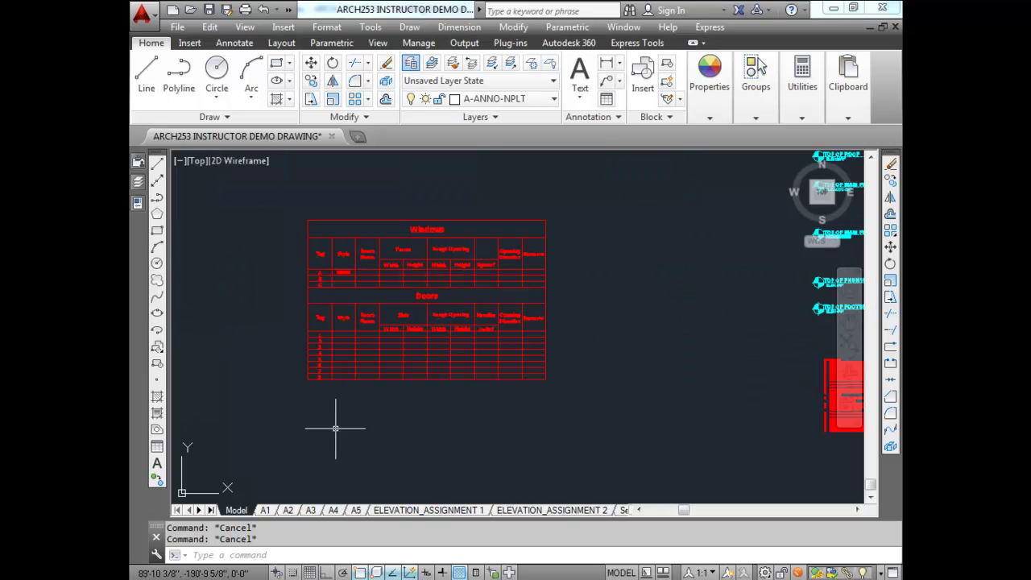
click(291, 511)
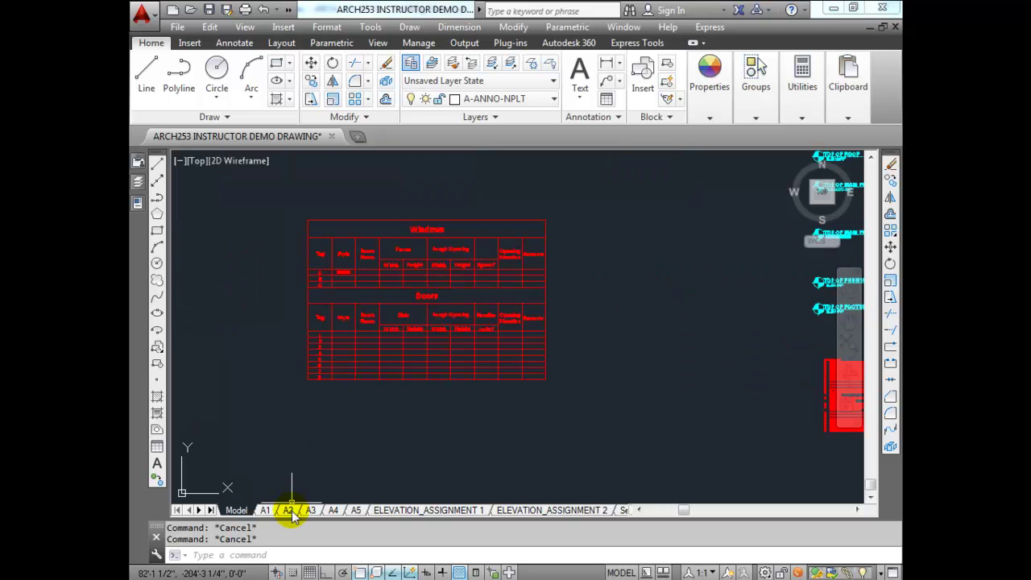
click(292, 511)
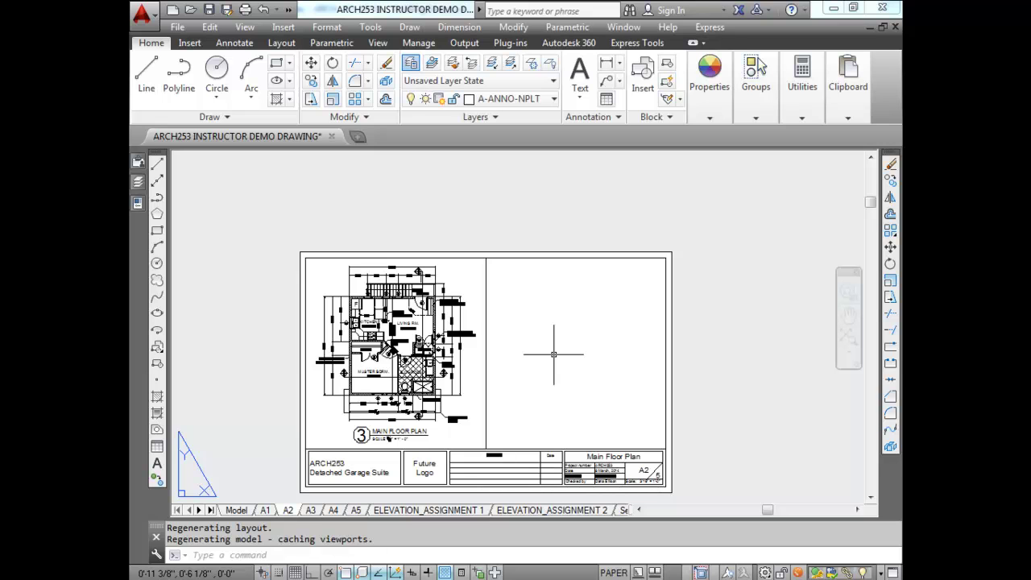
key(Return)
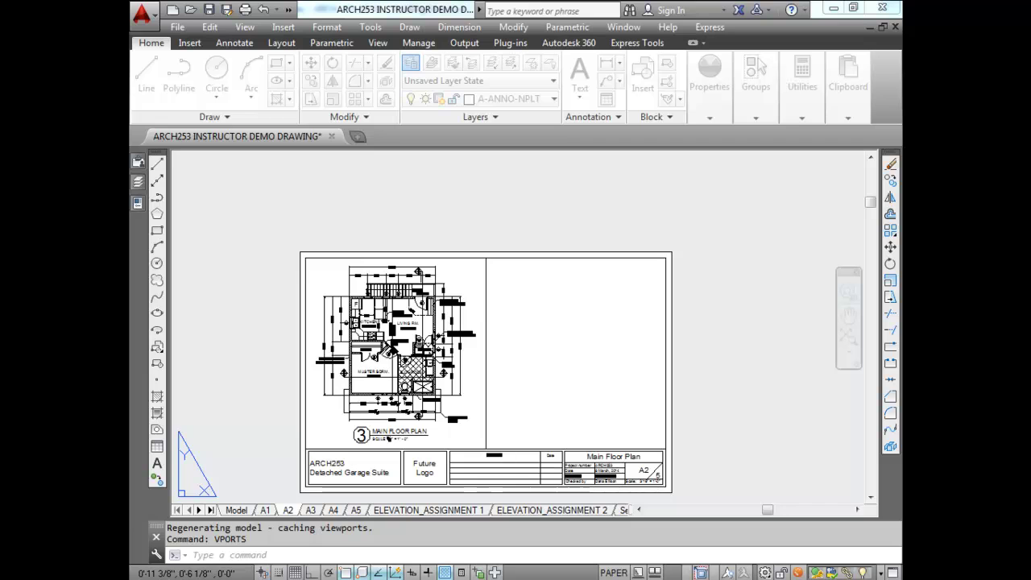
click(253, 198)
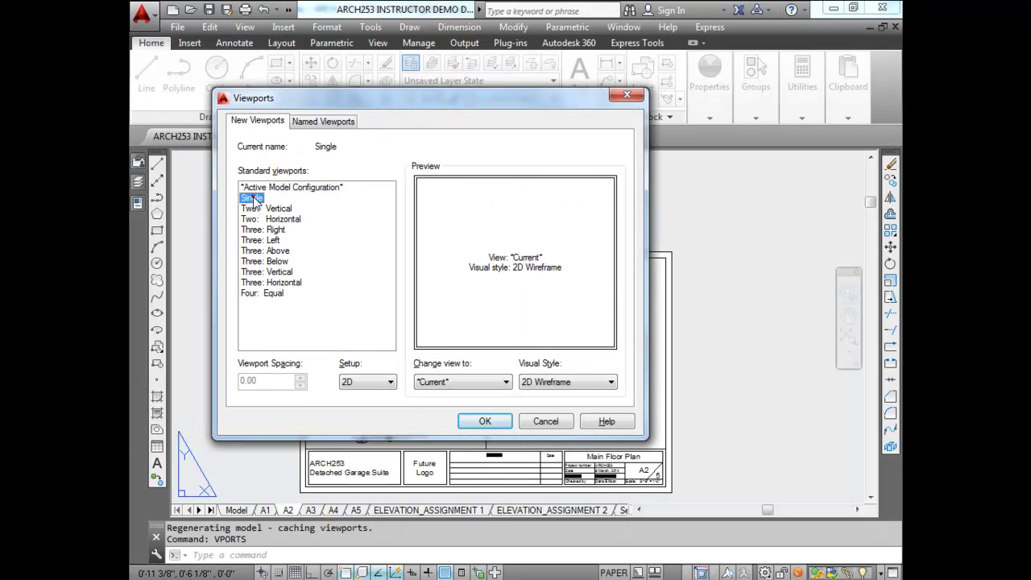
click(486, 420)
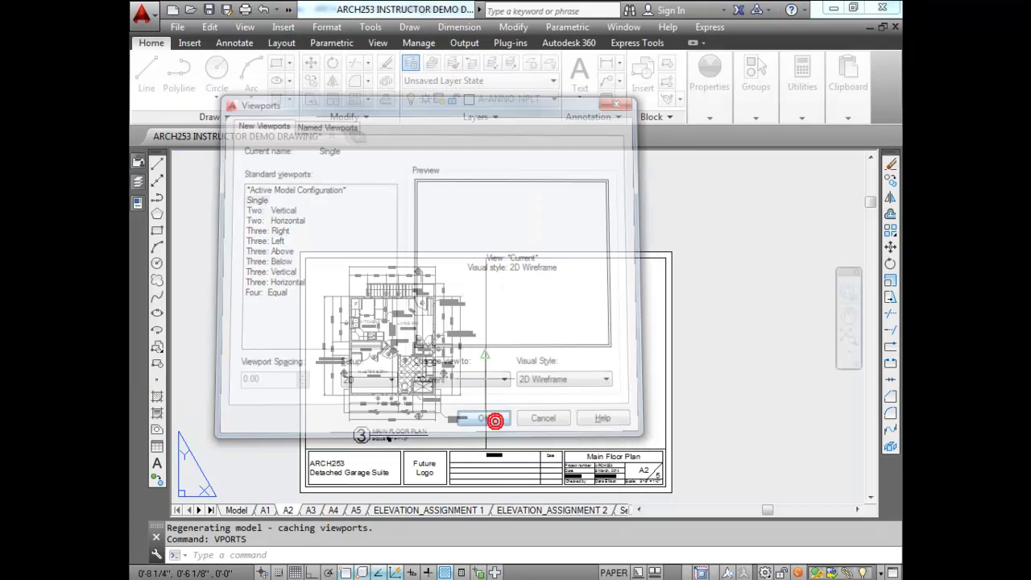
click(486, 259)
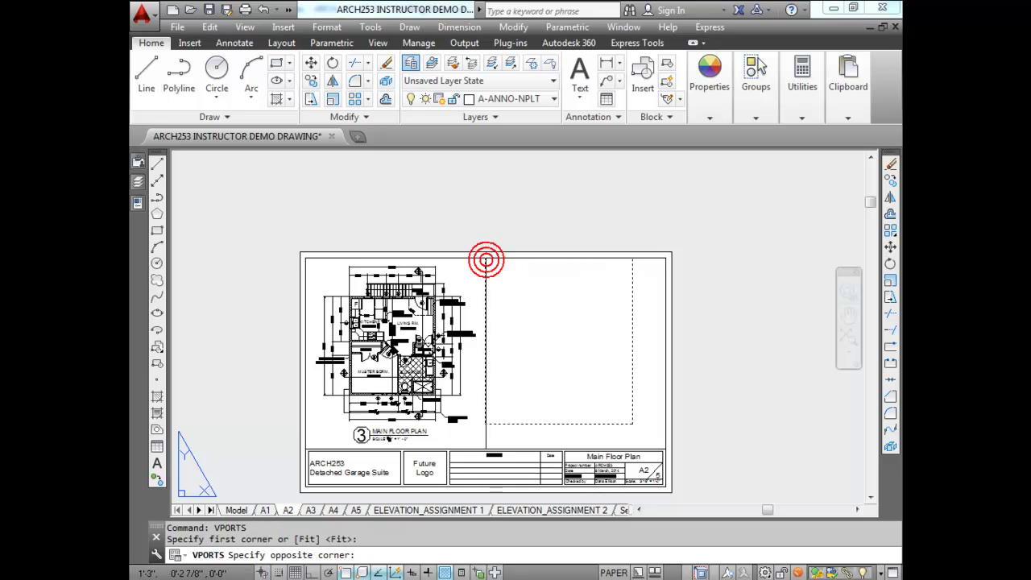
click(662, 447)
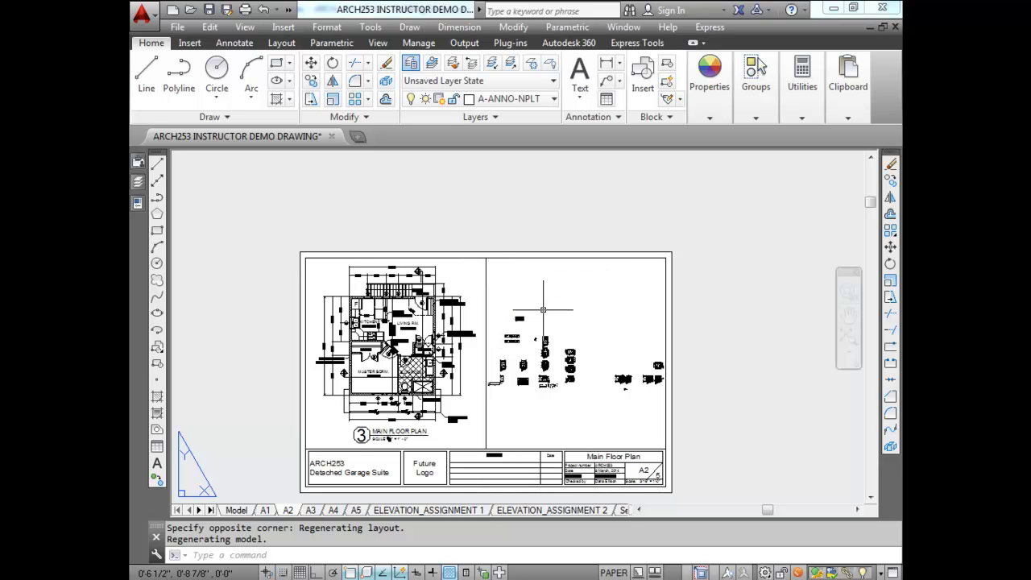
Activate the new viewport and bring the window and door schedule into view inside it.
scroll(445, 291, up, 3)
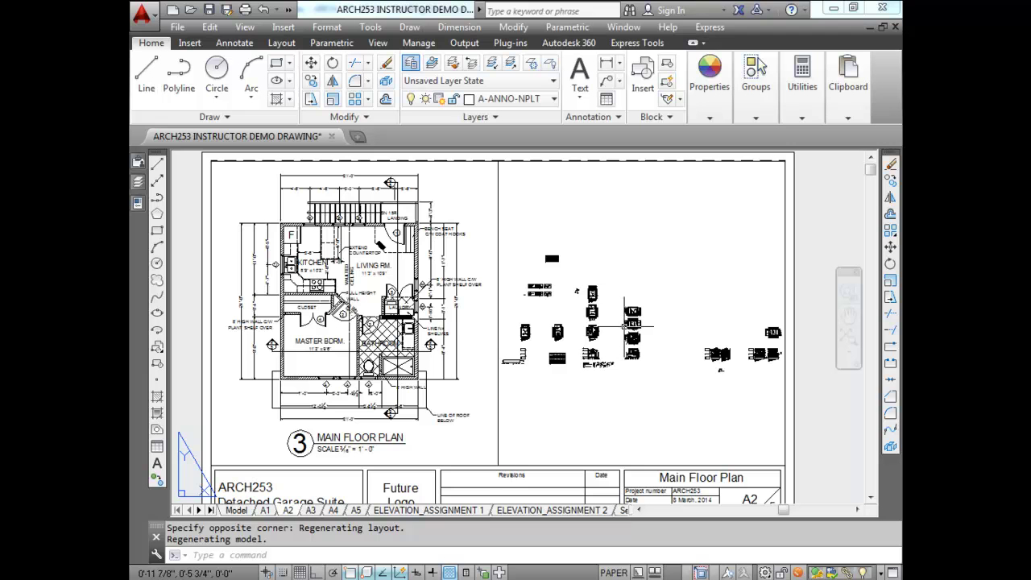
double_click(662, 372)
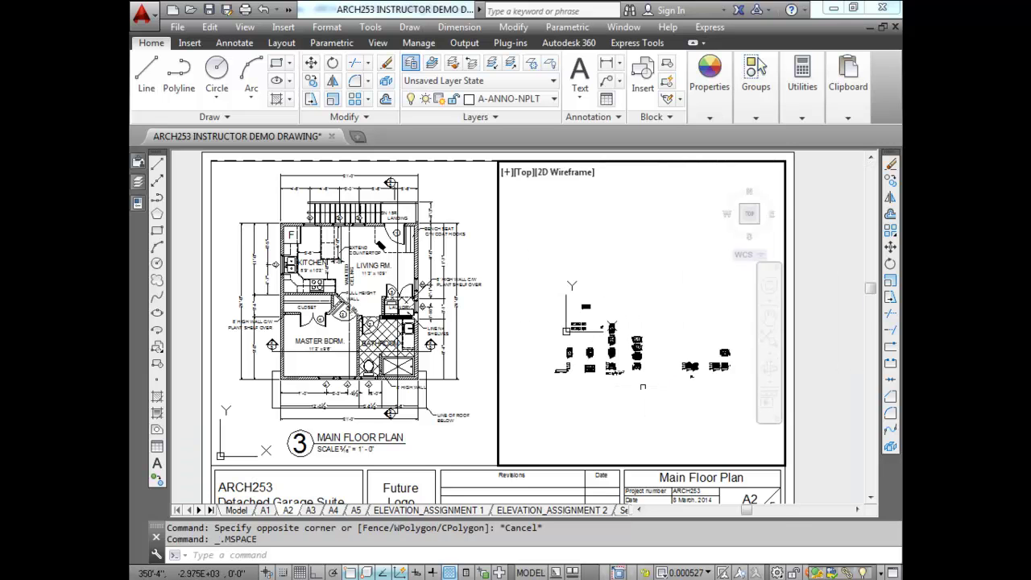
scroll(643, 330, down, 8)
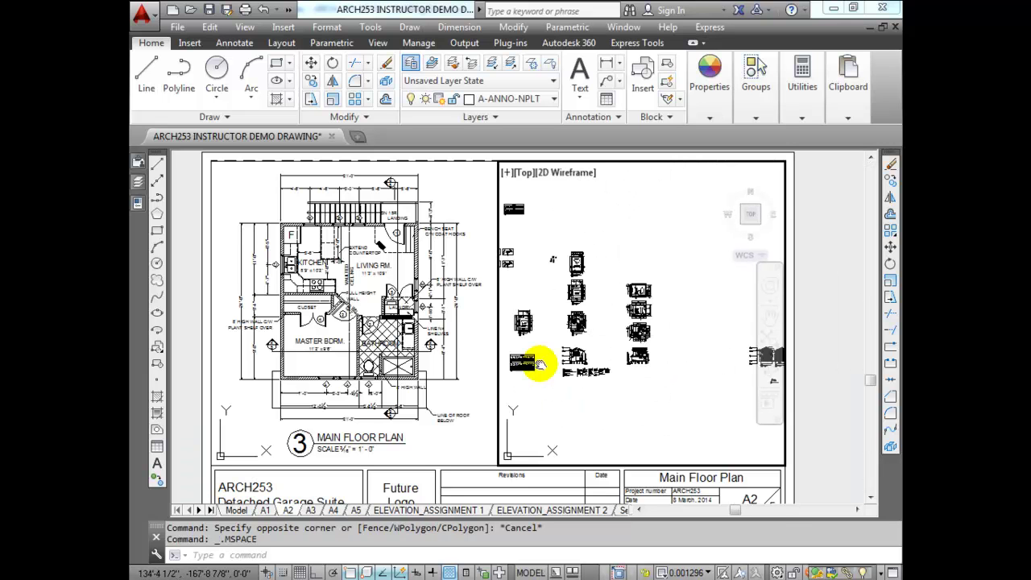
scroll(702, 329, up, 8)
middle_drag(702, 330, 716, 319)
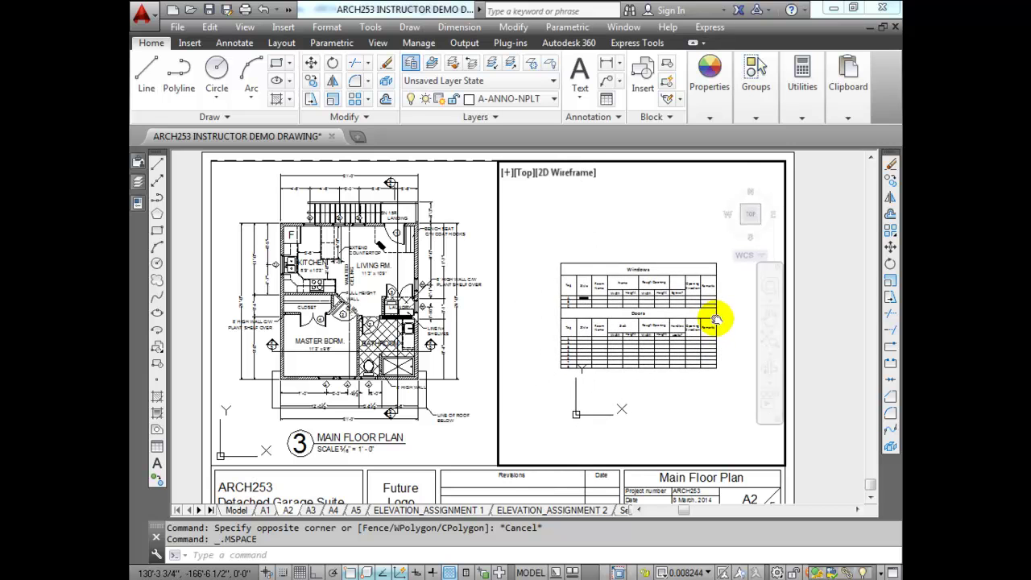
scroll(658, 320, up, 2)
scroll(658, 321, down, 2)
scroll(658, 320, up, 2)
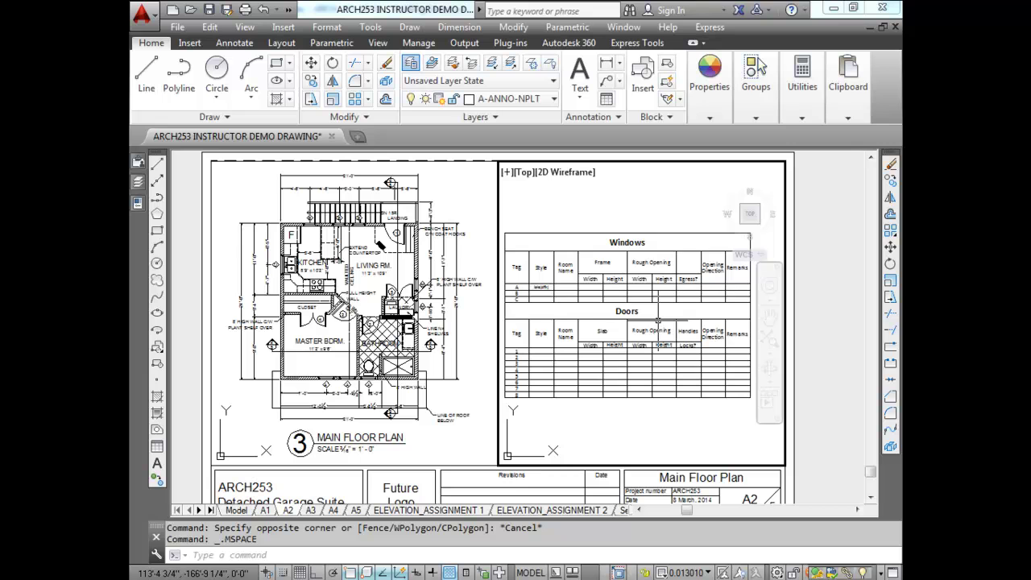
middle_drag(658, 320, 675, 317)
Fit the schedule to the viewport with a zoom window, closing the navigation bar, and return to paper space.
text(z)
key(Return)
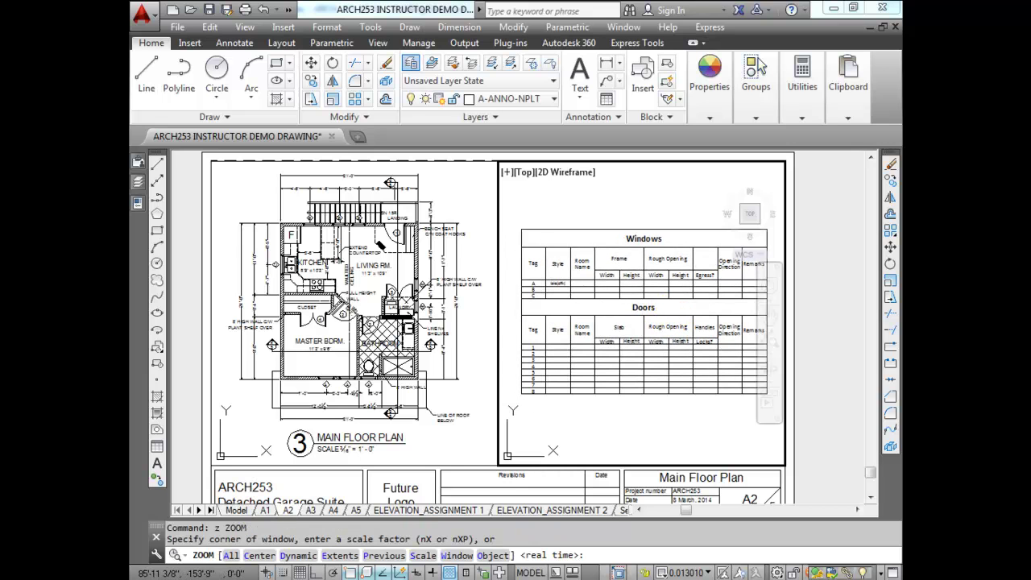
click(516, 225)
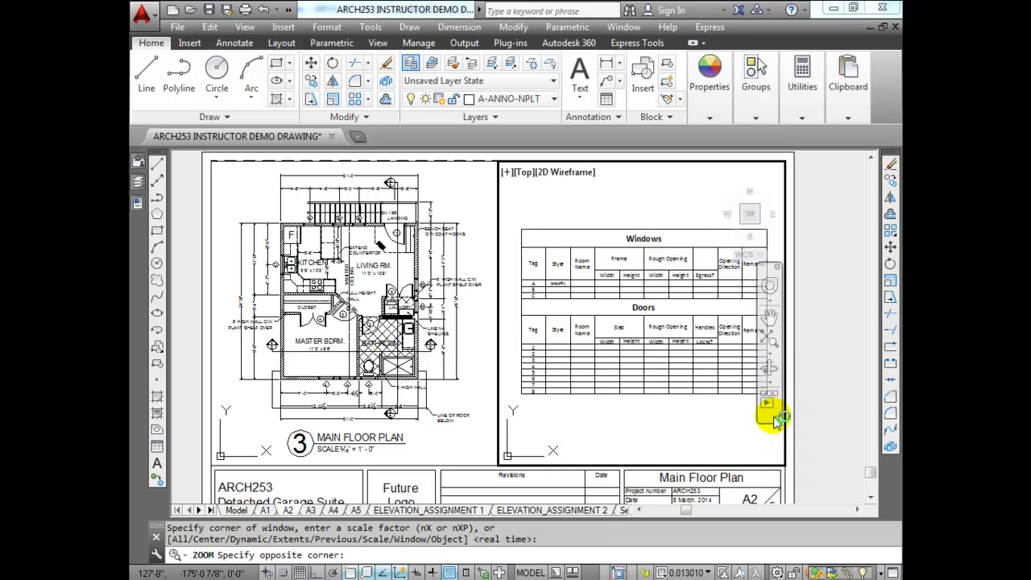
click(777, 266)
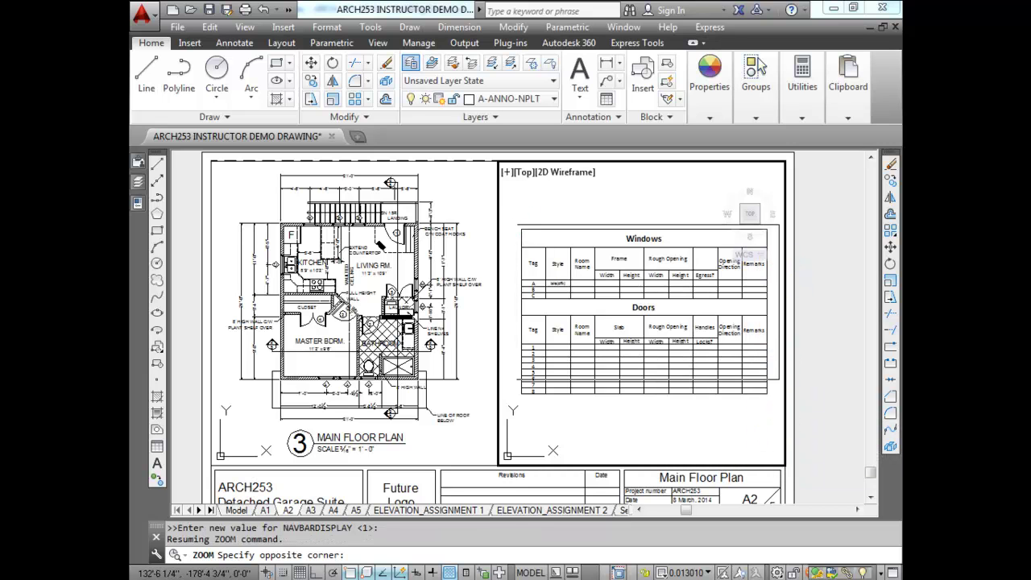
click(773, 396)
double_click(805, 373)
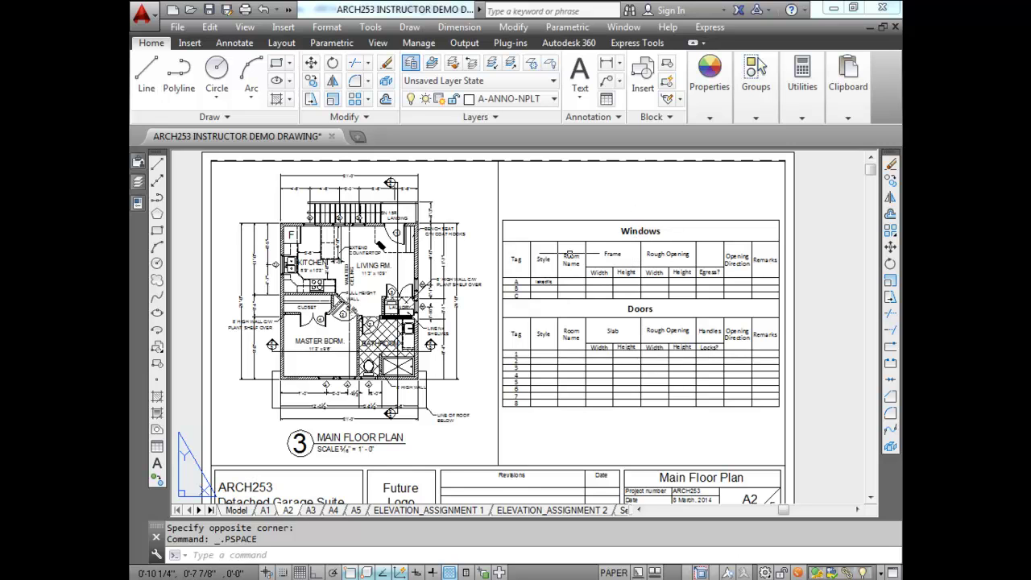
Set the scale of the schedule viewport to 3/16" = 1'-0".
double_click(659, 418)
click(697, 574)
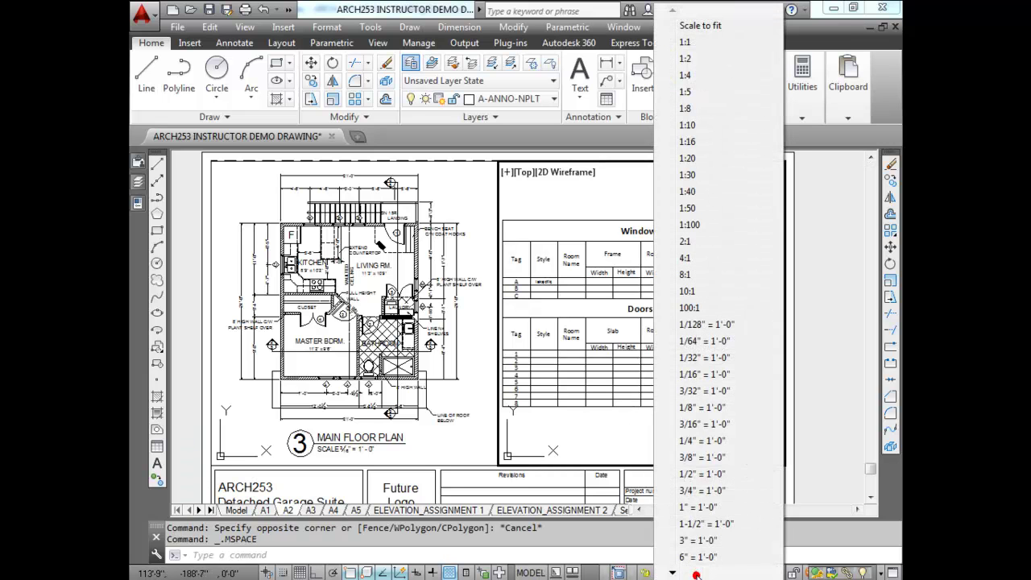
click(692, 423)
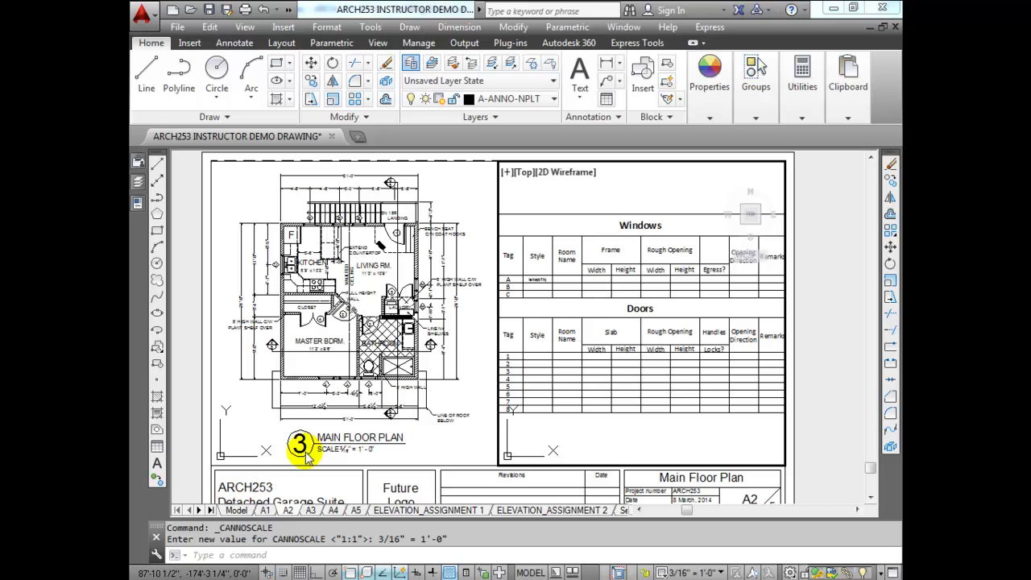
In model space, shrink the schedule table slightly by uniformly stretching its width and height from the lower-right corner.
click(232, 511)
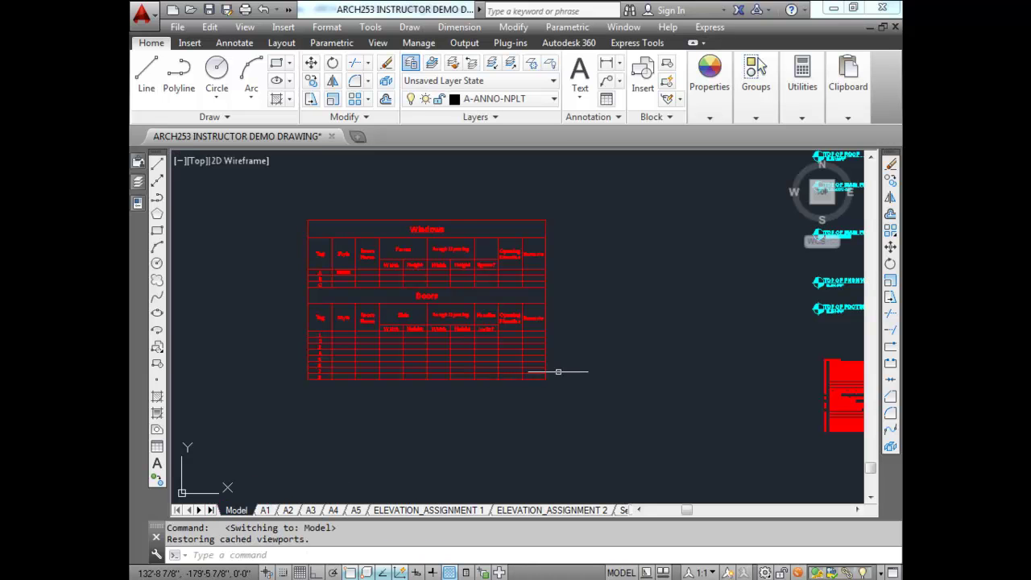
drag(545, 372, 547, 377)
scroll(546, 377, up, 4)
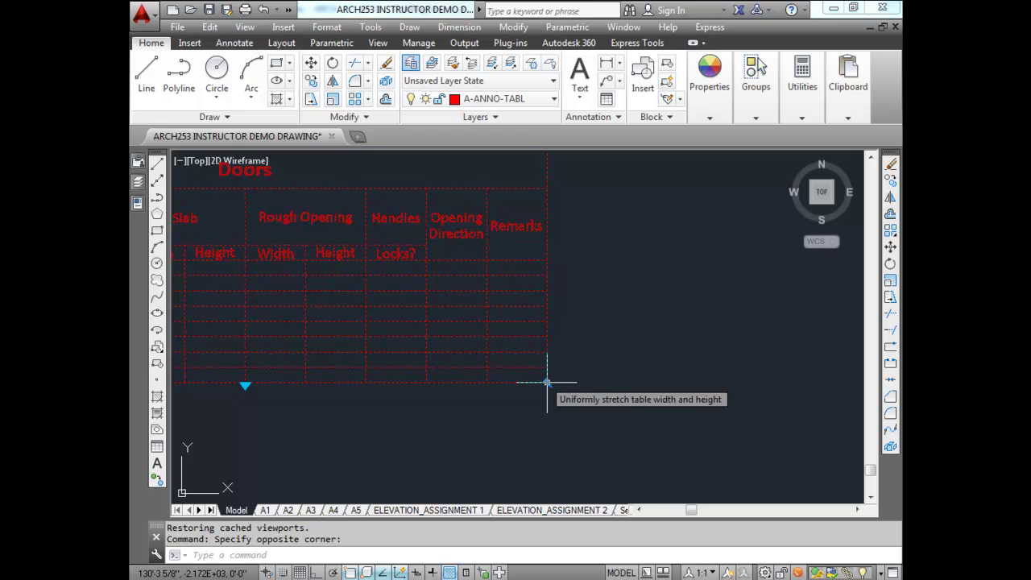
click(547, 381)
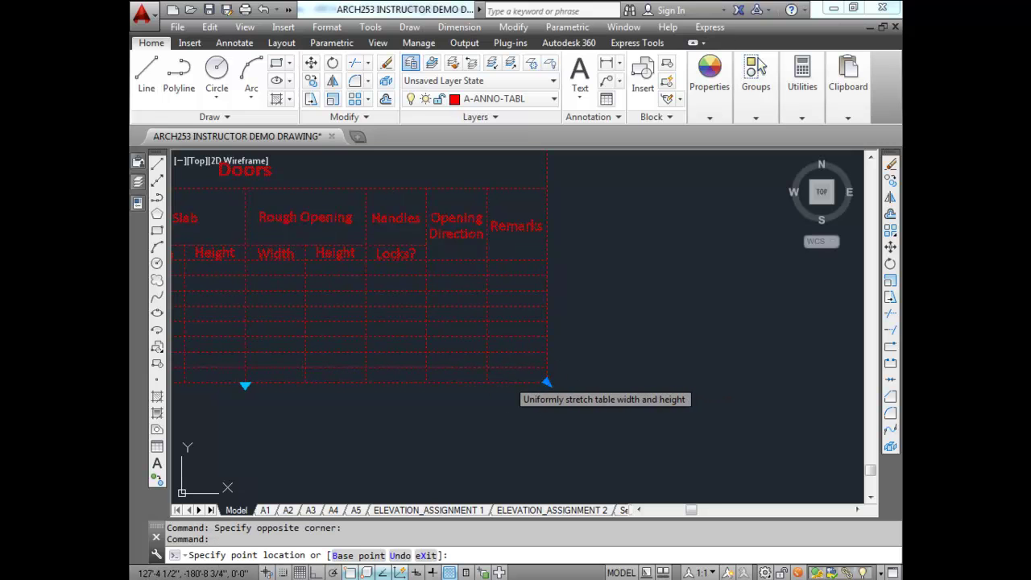
click(507, 380)
scroll(605, 437, down, 3)
click(580, 407)
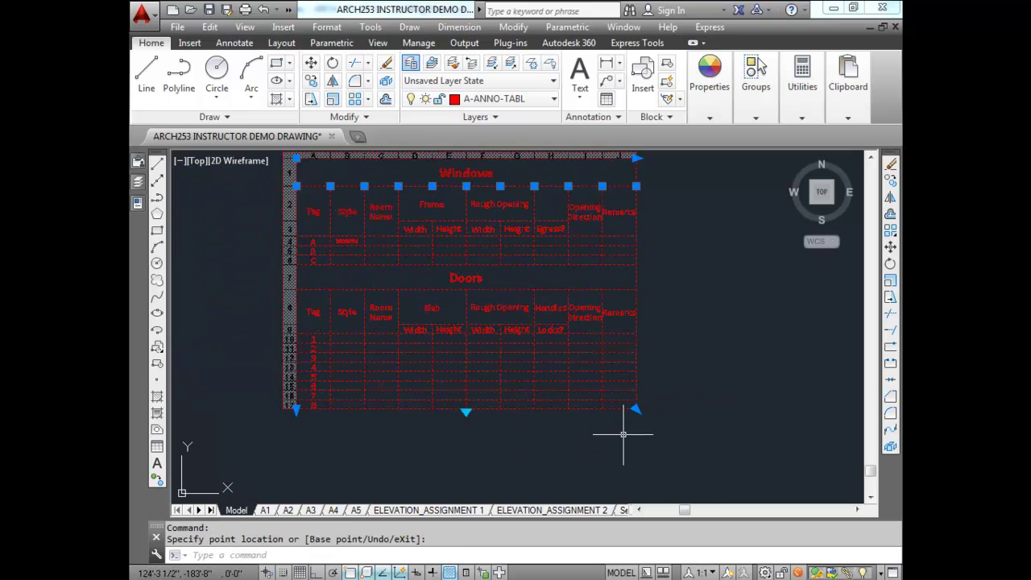
scroll(600, 233, up, 2)
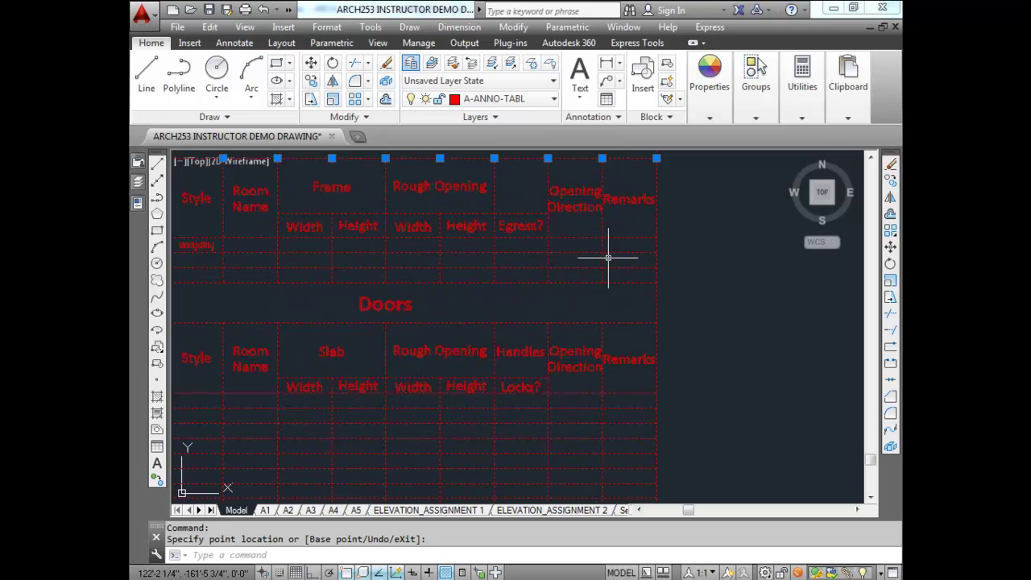
scroll(608, 258, down, 2)
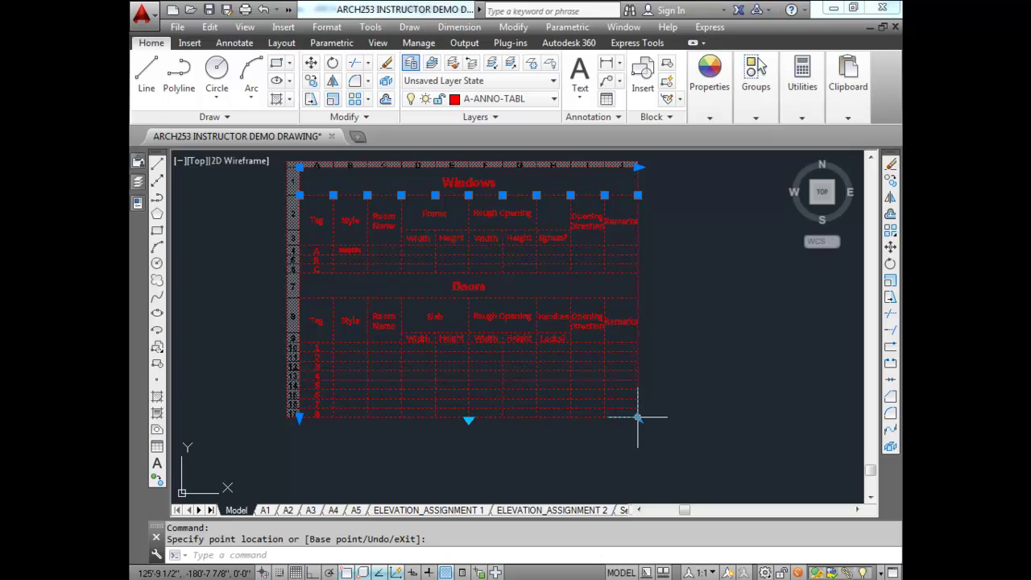
Return to layout A2, center the resized schedule within its viewport, and switch back to paper space.
click(287, 510)
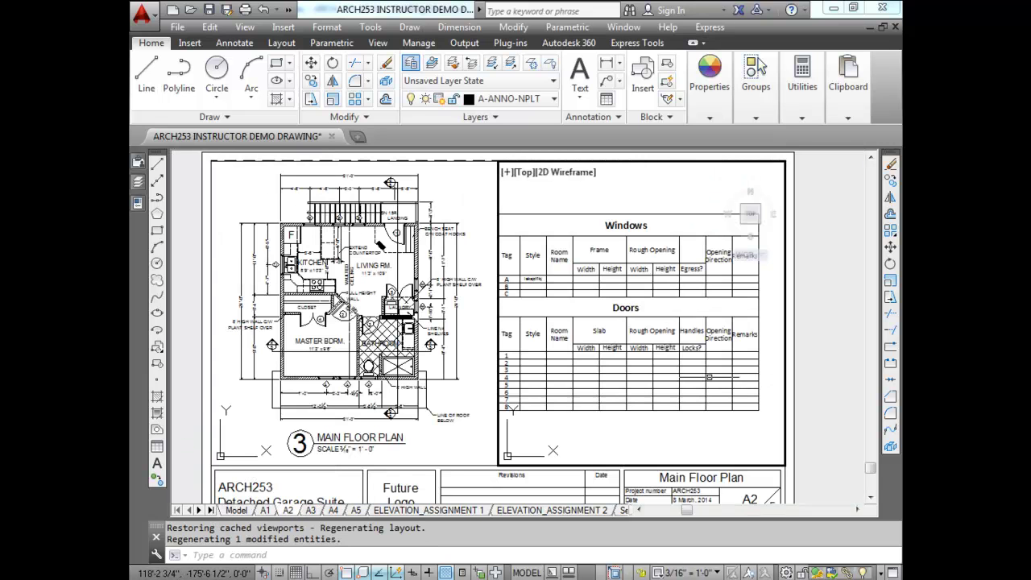
click(677, 413)
middle_drag(661, 423, 665, 425)
double_click(828, 373)
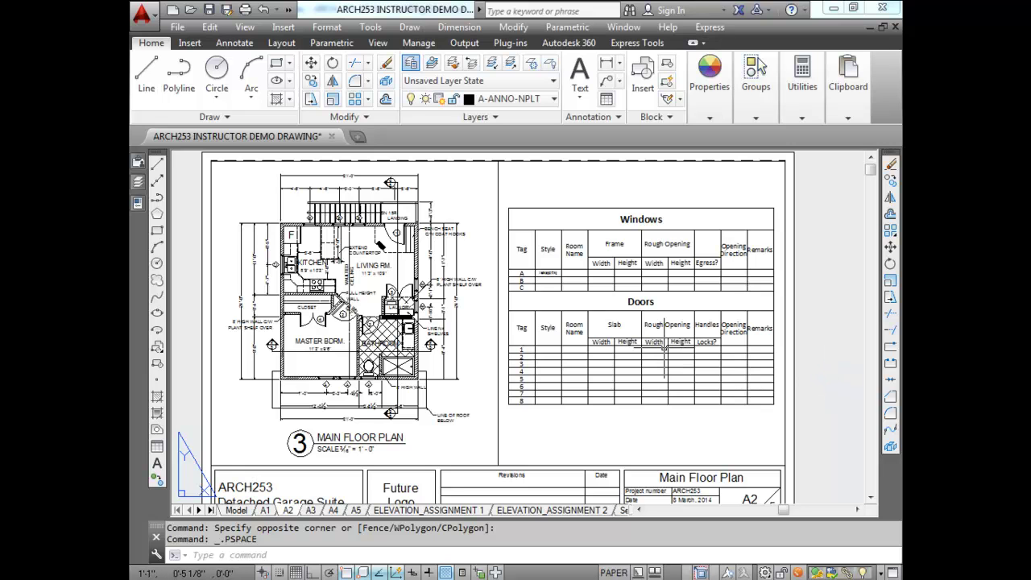
Preview the plot of layout A2 to check the floor plan and schedule on the sheet.
key(ctrl+p)
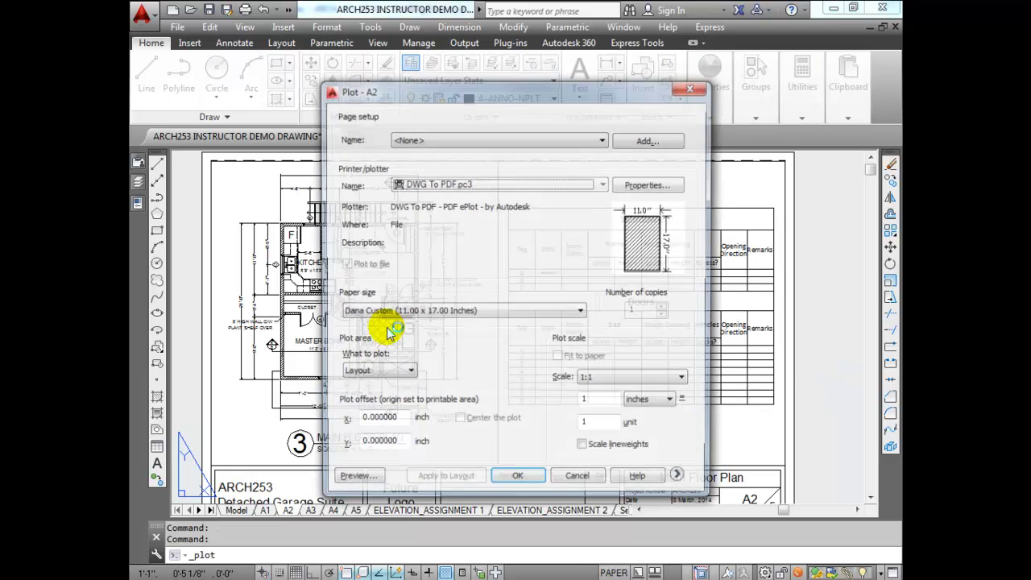
click(351, 481)
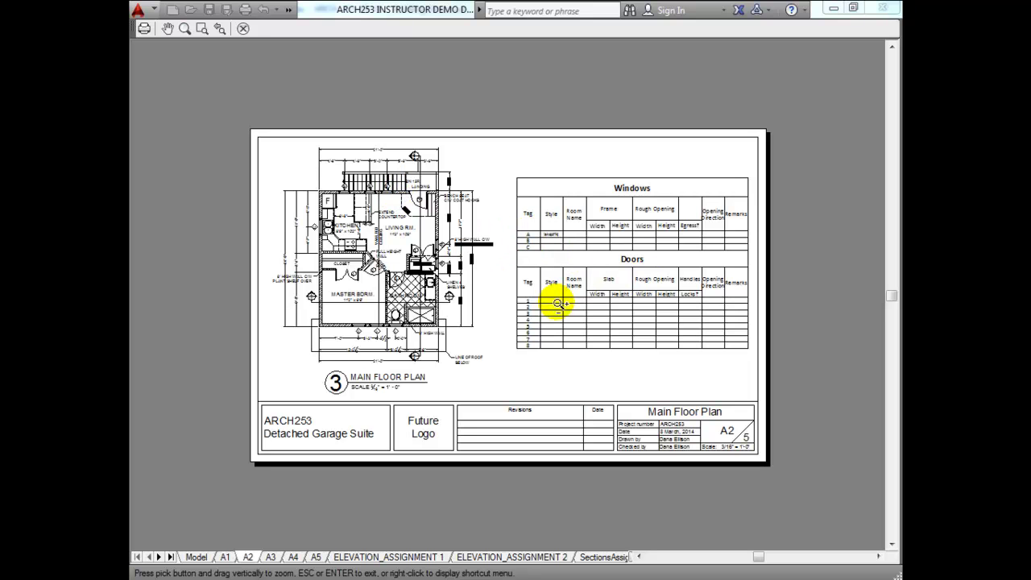
Inspect the Windows and Doors schedule up close in the plot preview, and exit the preview and plot setup without plotting.
scroll(571, 293, up, 2)
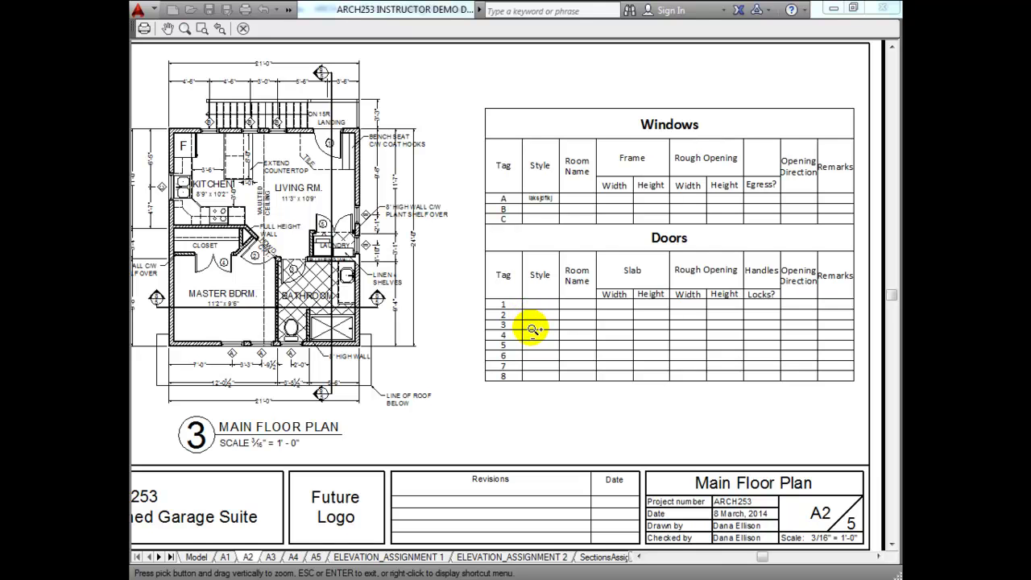
scroll(385, 240, down, 2)
scroll(432, 258, up, 2)
scroll(460, 260, down, 2)
key(Escape)
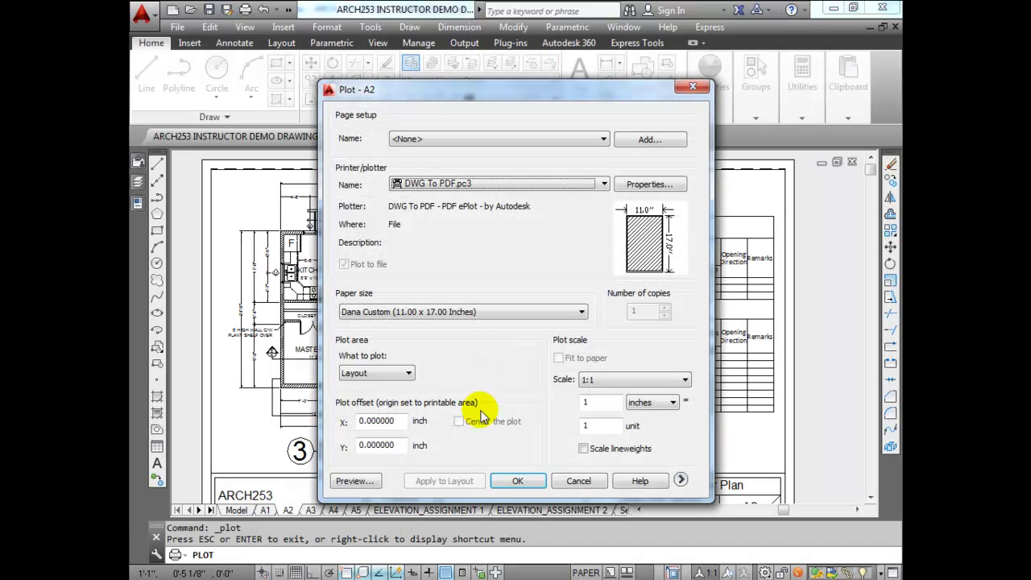
click(580, 479)
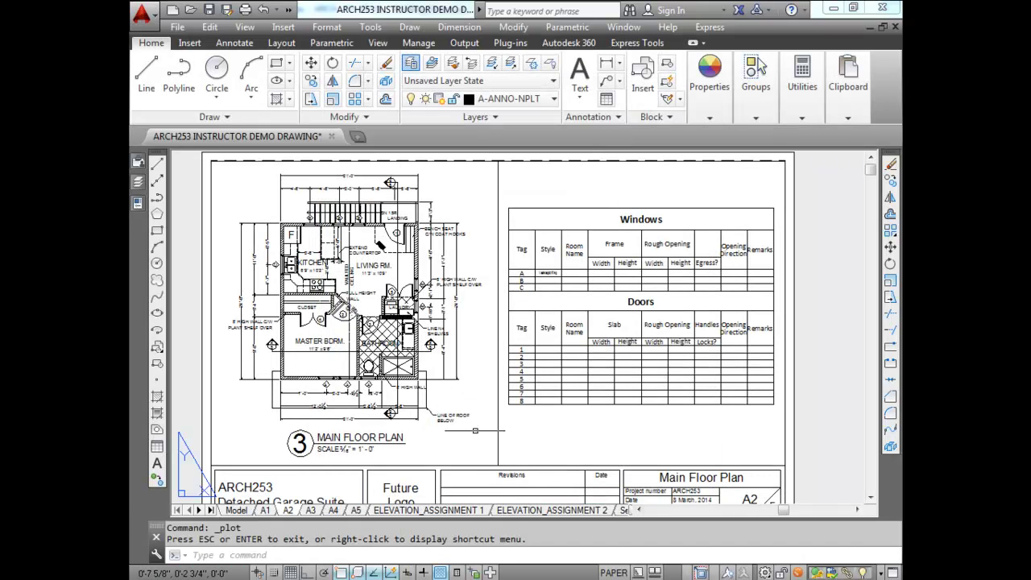
In model space, select the Style cell of window A and examine the matching window tags below the master bedroom on the main floor plan.
click(236, 509)
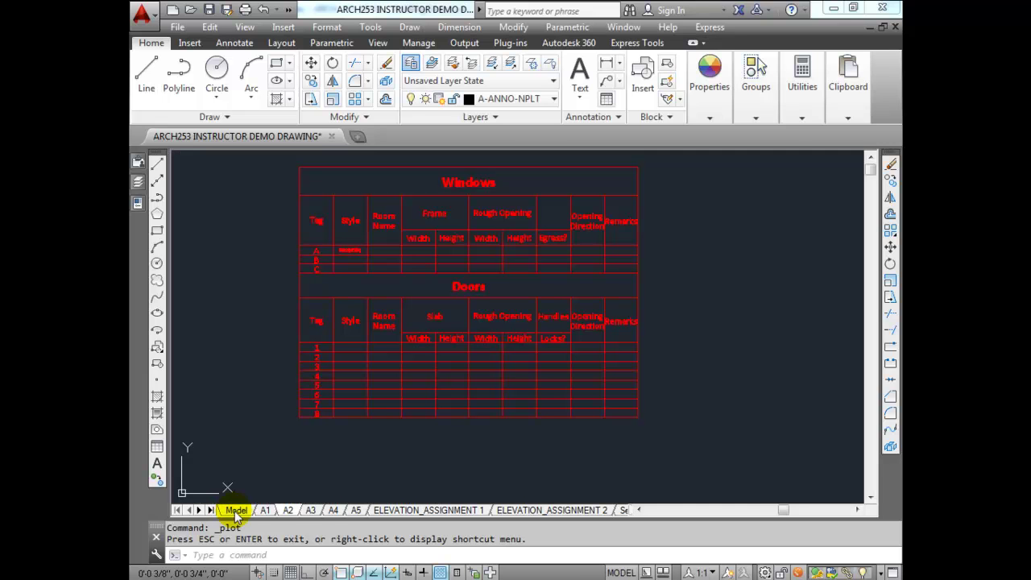
click(349, 250)
scroll(353, 318, down, 7)
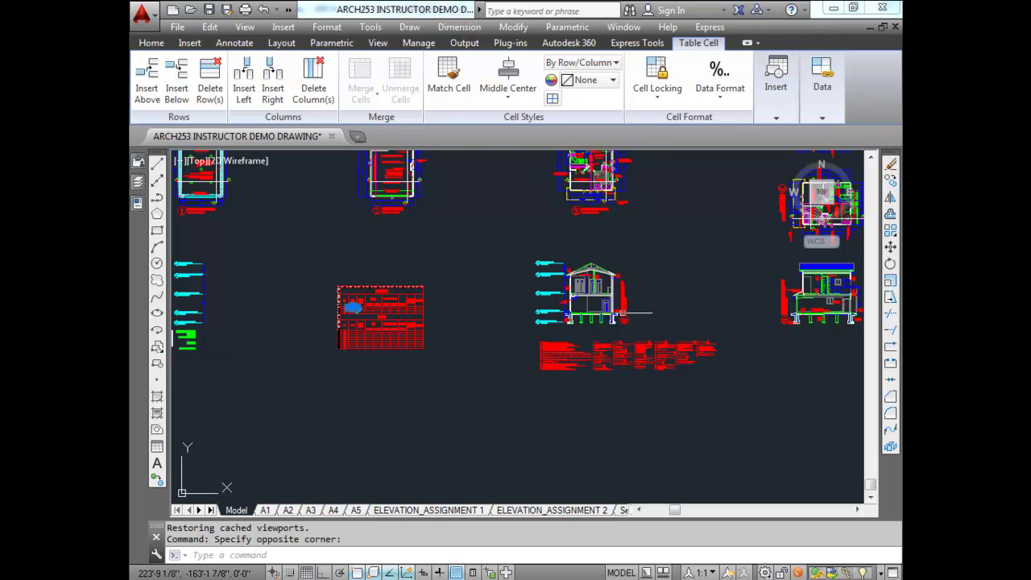
scroll(615, 310, down, 4)
scroll(560, 282, up, 3)
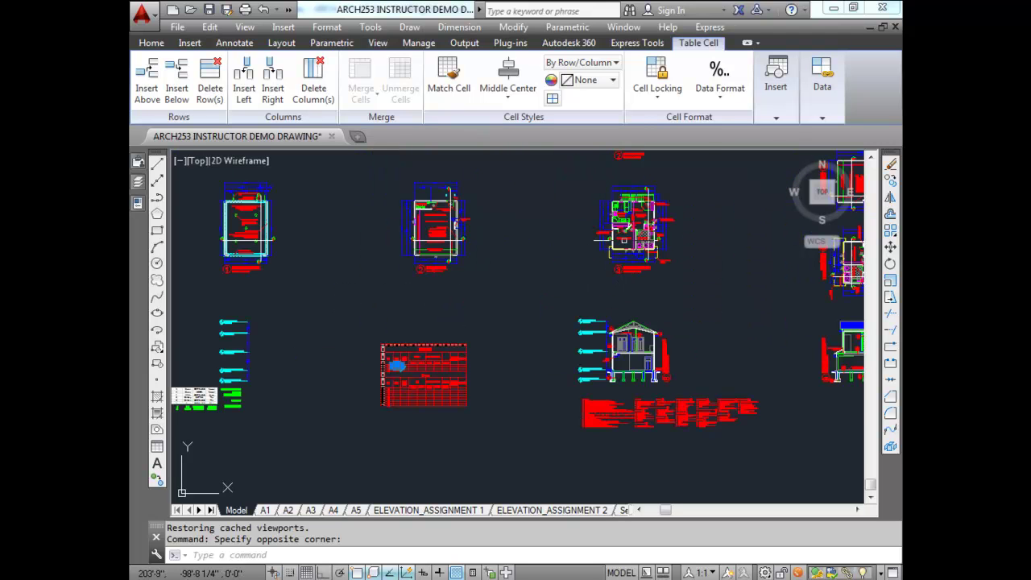
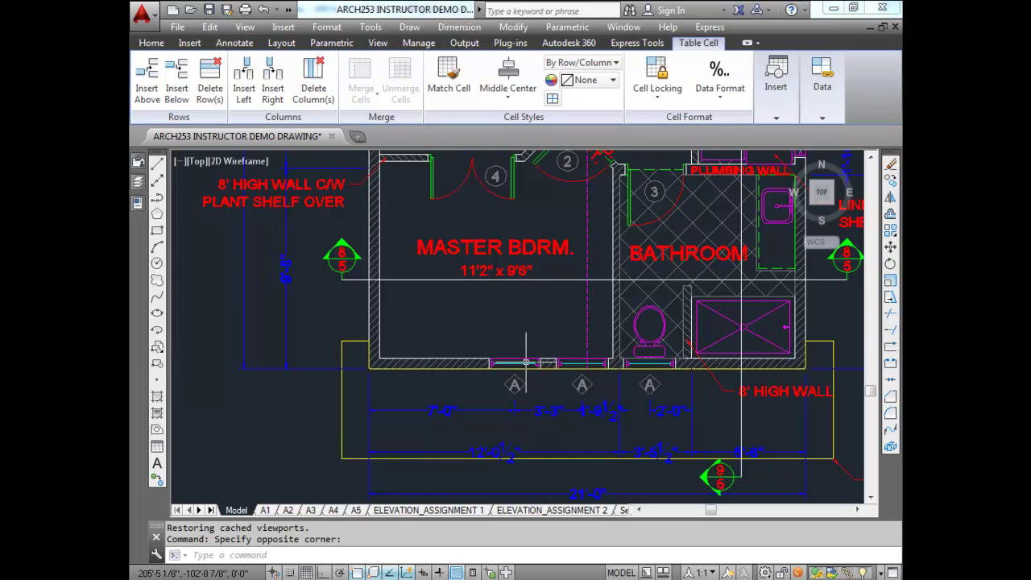
scroll(550, 310, down, 2)
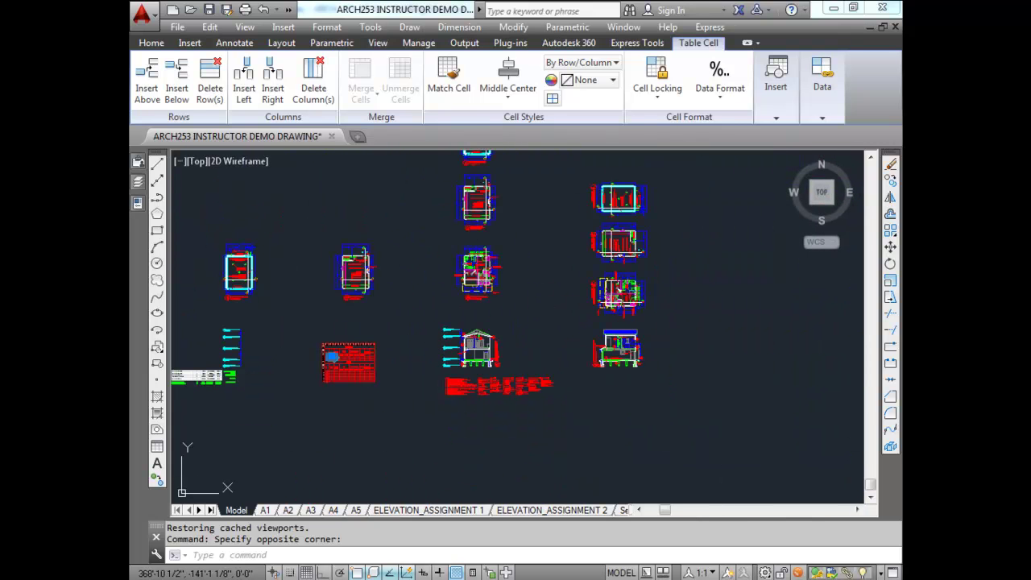
mouse_move(529, 340)
middle_down()
mouse_move(457, 416)
mouse_move(356, 437)
middle_up()
scroll(773, 467, up, 5)
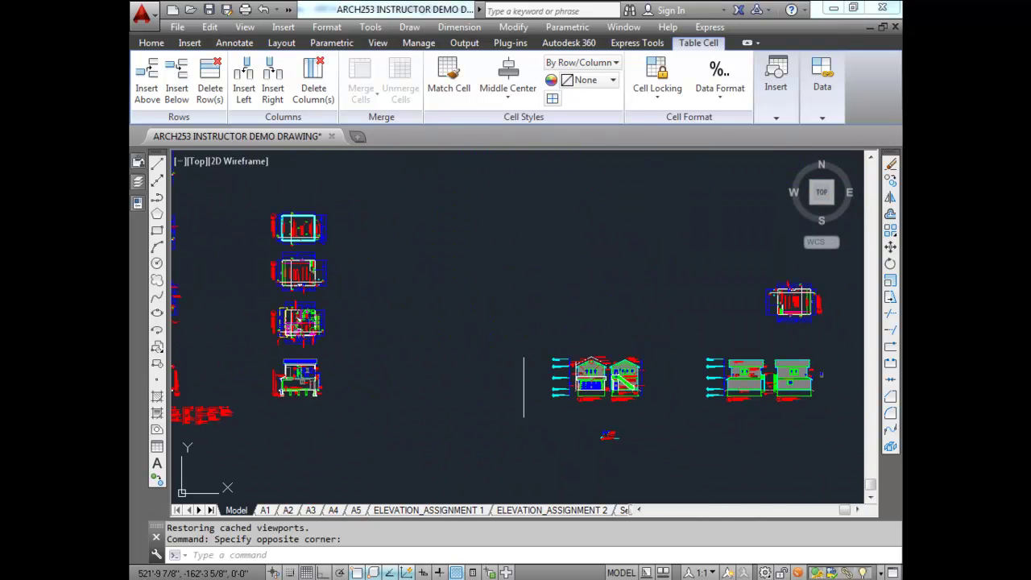
scroll(484, 360, up, 7)
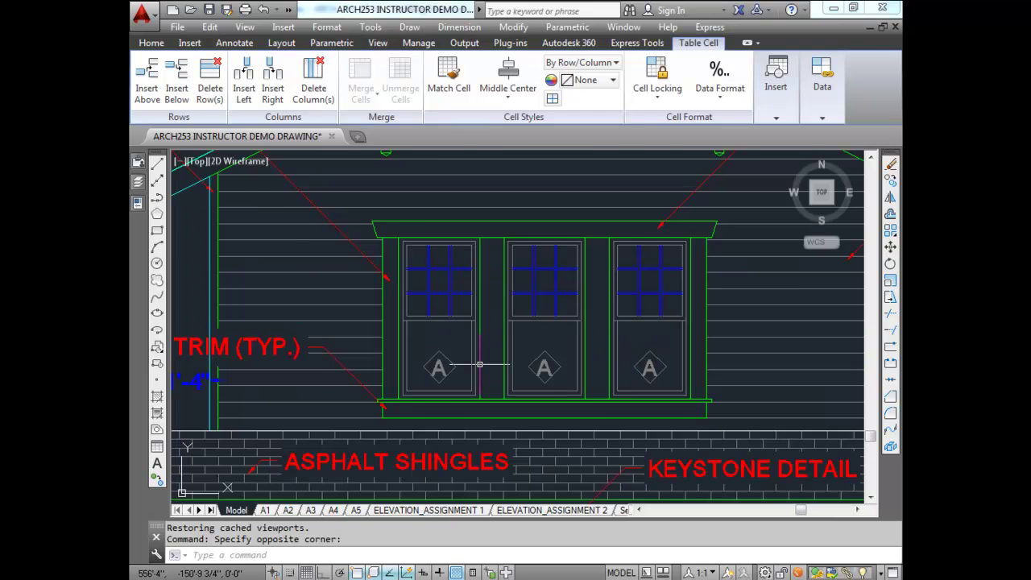
scroll(483, 360, down, 3)
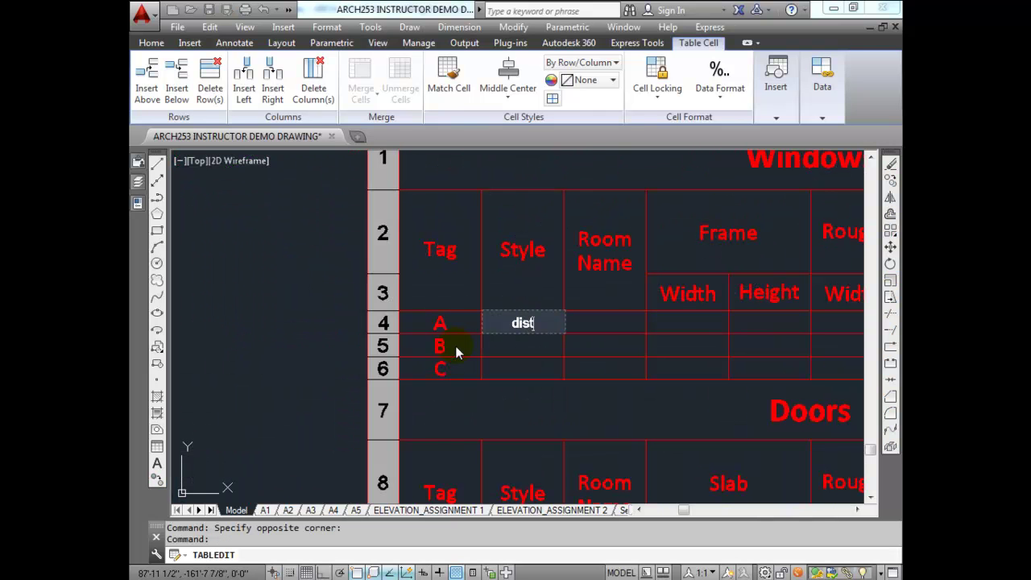
double_click(455, 346)
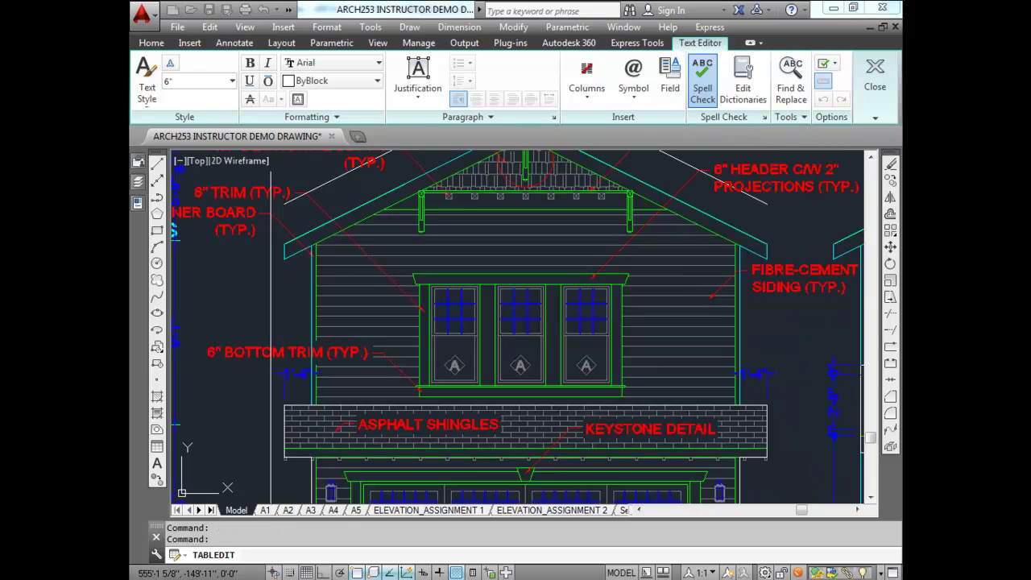
scroll(601, 294, down, 3)
key(Escape)
key(Escape)
Measure the frame height of a tag A window on the front elevation, along the edge of its trim.
scroll(564, 301, up, 7)
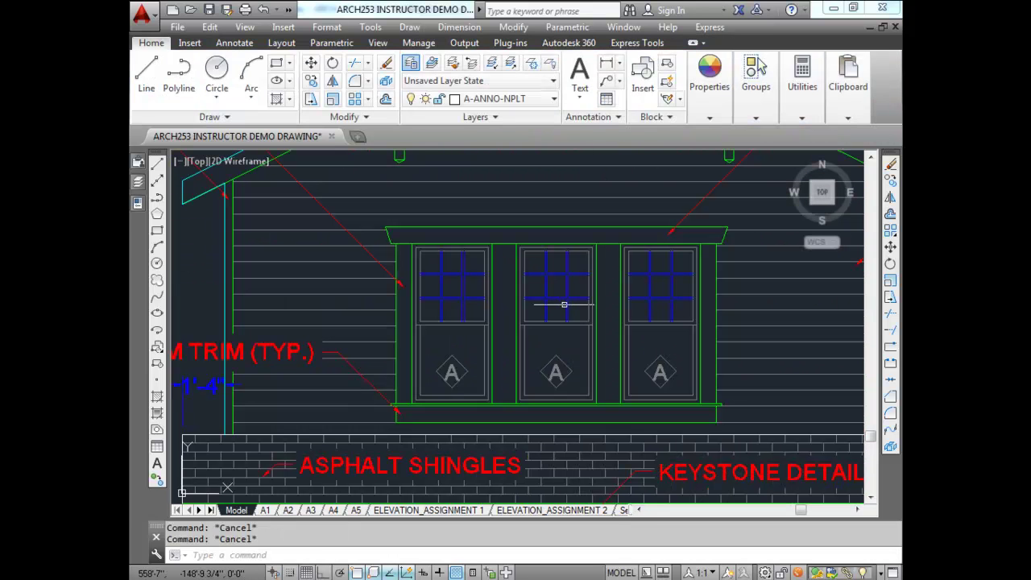
text(dist)
key(Return)
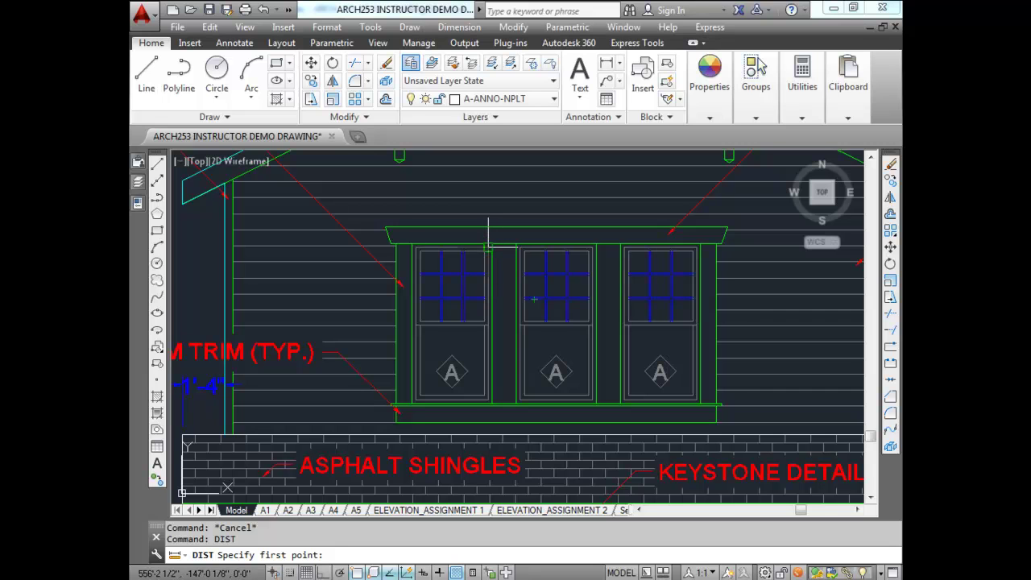
scroll(490, 242, up, 2)
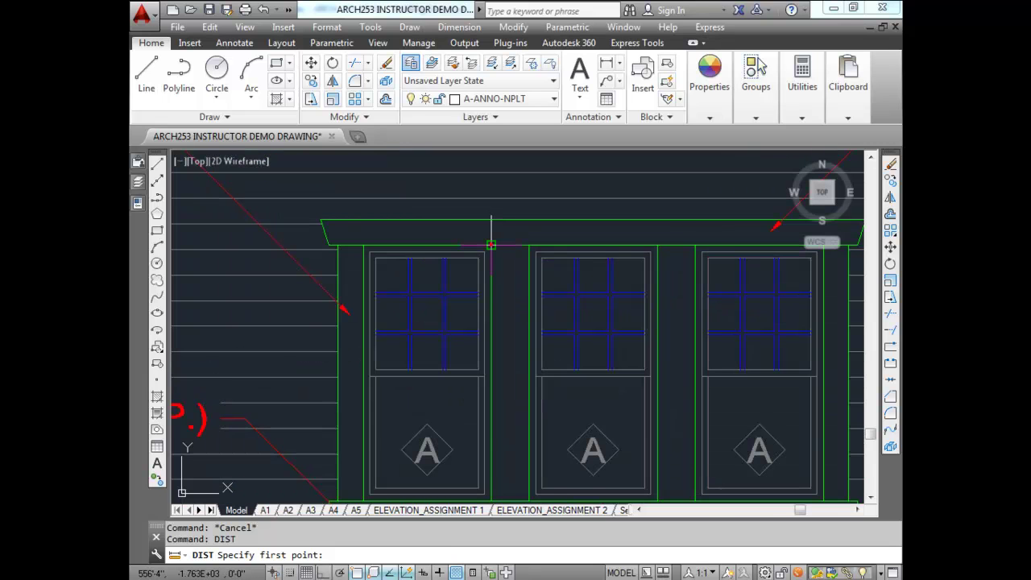
click(491, 244)
scroll(490, 243, down, 2)
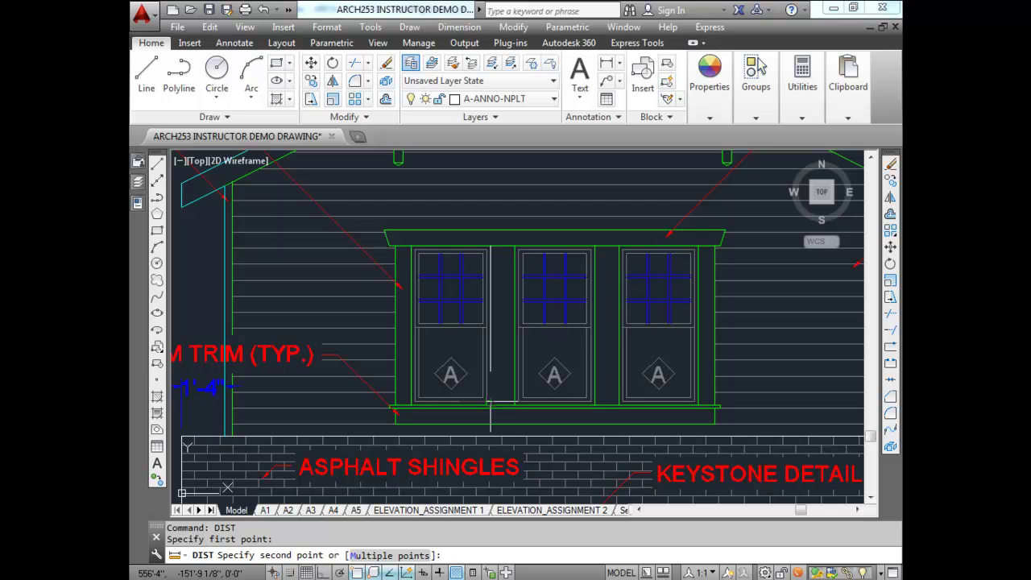
click(491, 402)
Measure the width of the leftmost tag A window between the inner edges of its side trims.
scroll(428, 266, up, 3)
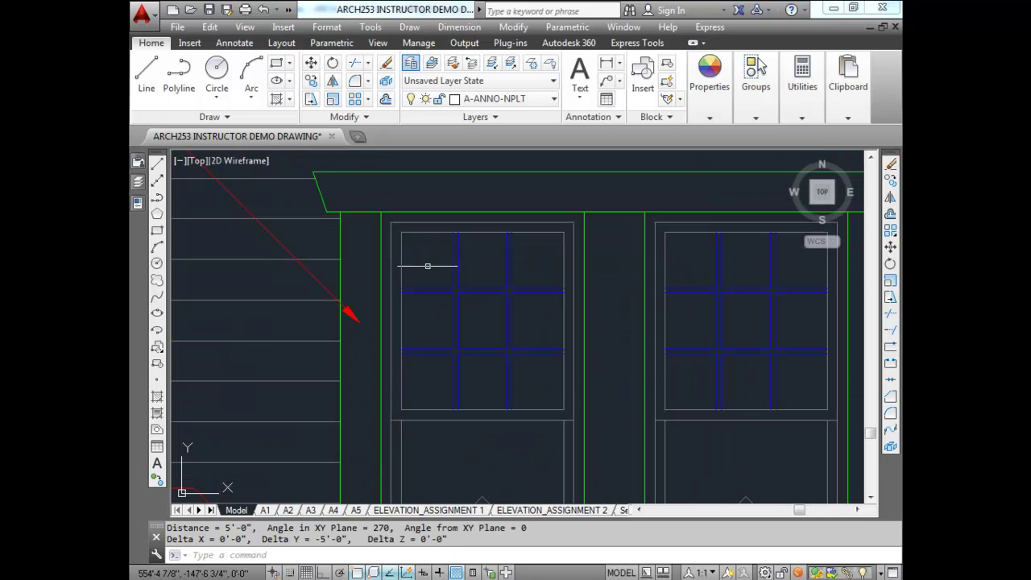
key(Return)
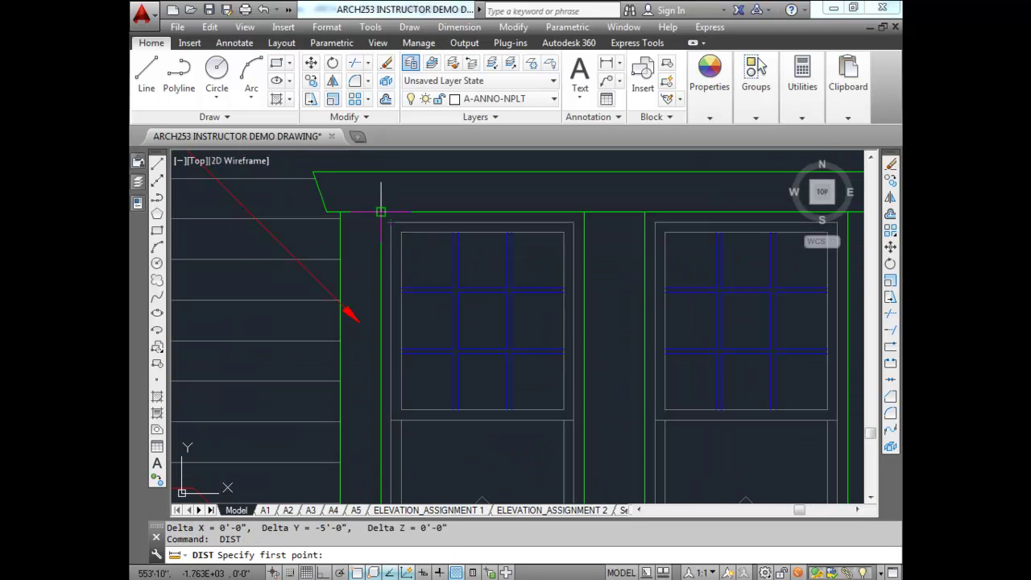
click(381, 212)
click(584, 212)
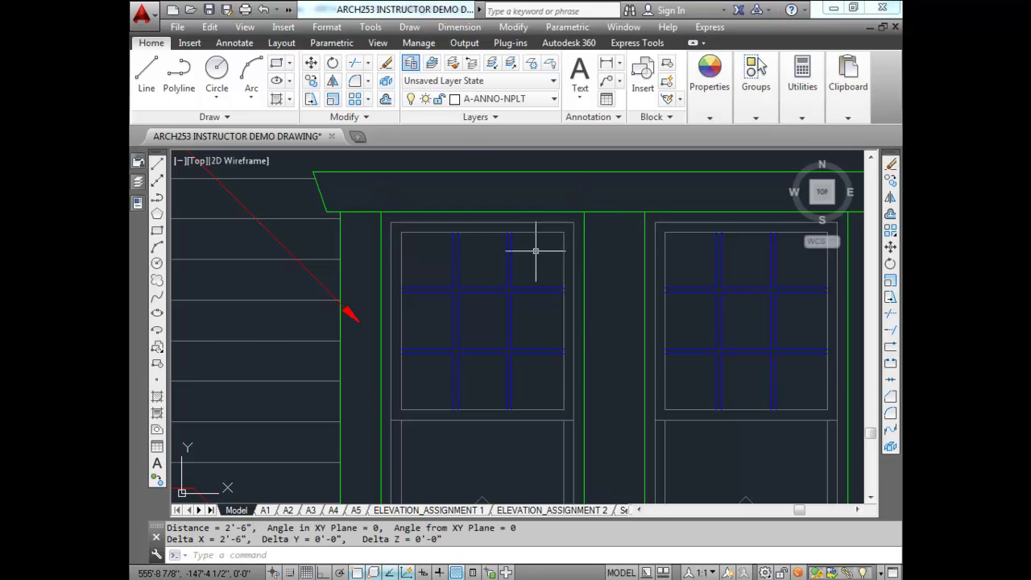
Replace the stray text in window A's Style cell of the Windows schedule with SH.
scroll(516, 274, down, 10)
middle_drag(451, 300, 569, 311)
scroll(447, 310, up, 3)
scroll(435, 306, up, 4)
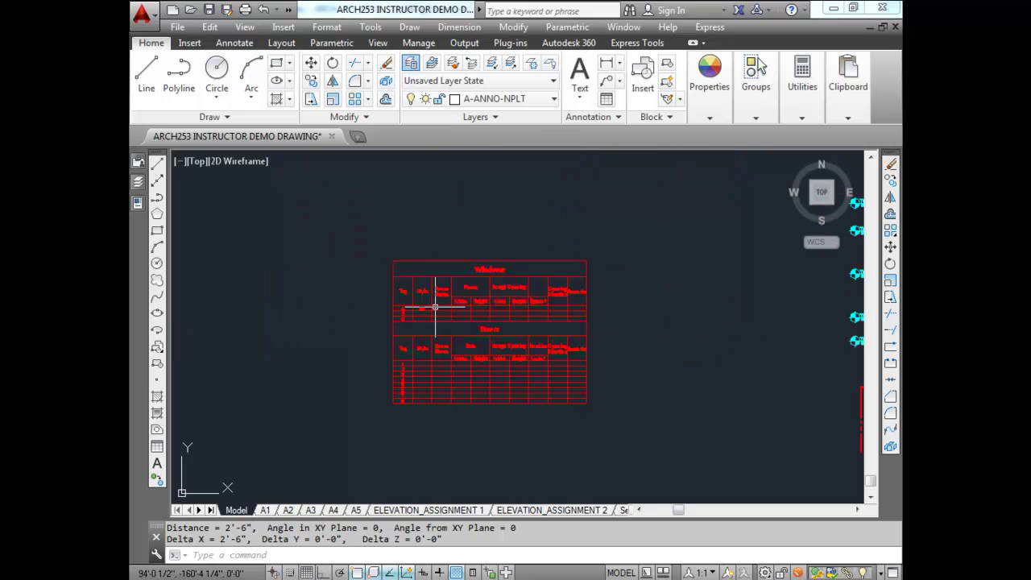
scroll(435, 306, up, 5)
click(385, 310)
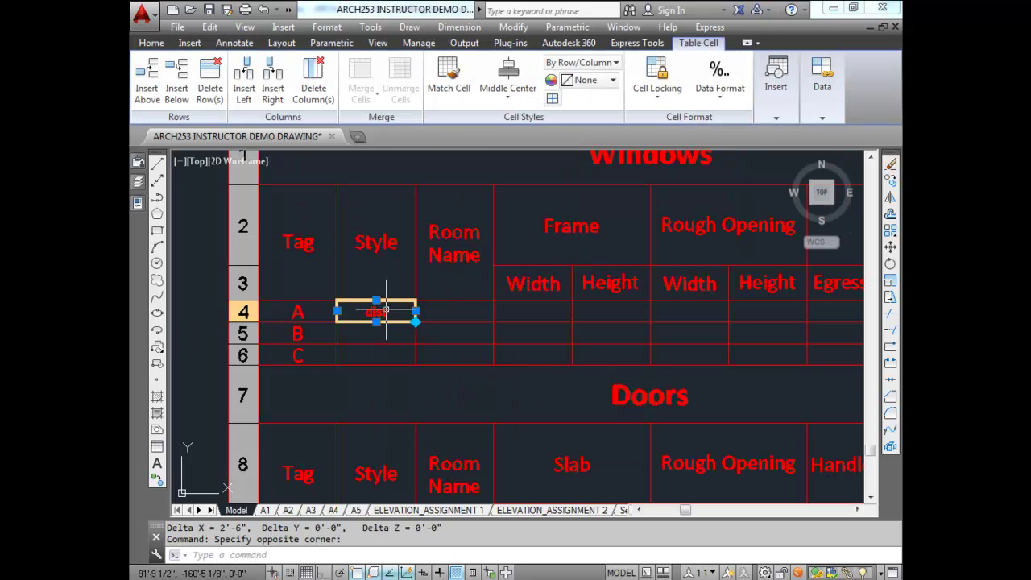
double_click(386, 311)
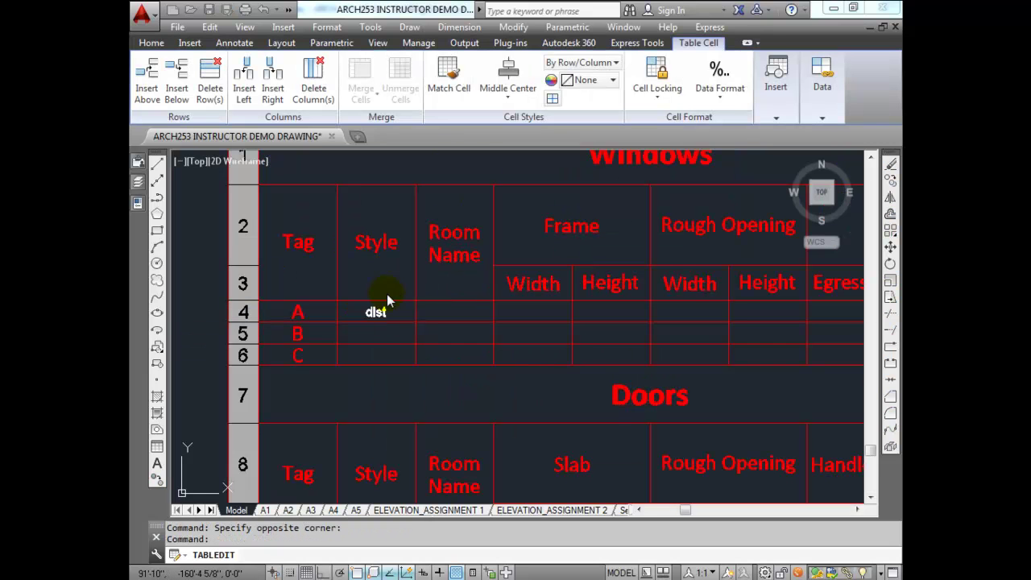
text(SH)
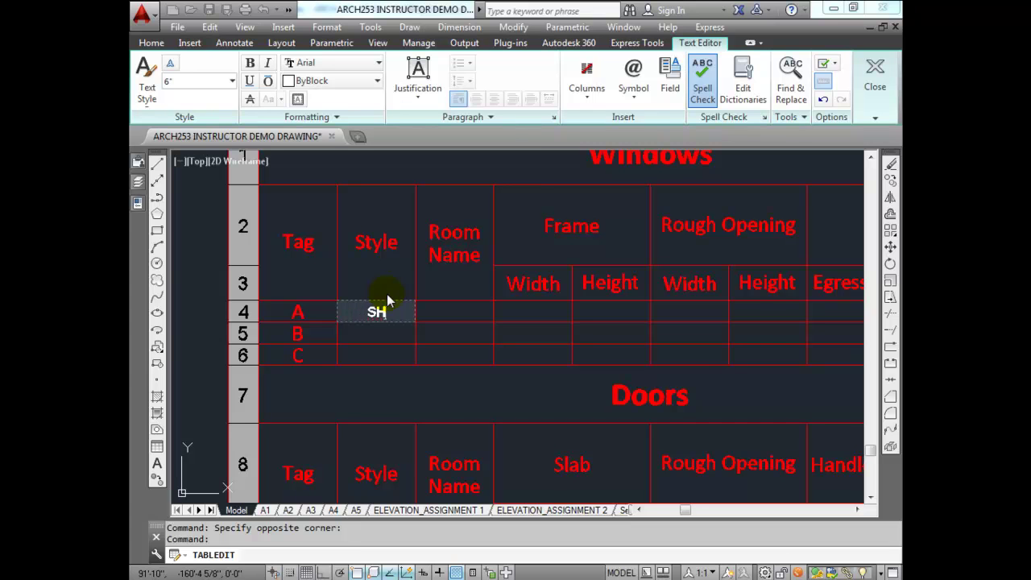
key(Escape)
Enter "Master Bedroom, Bathroom" as the Room Name for window A.
key(Tab)
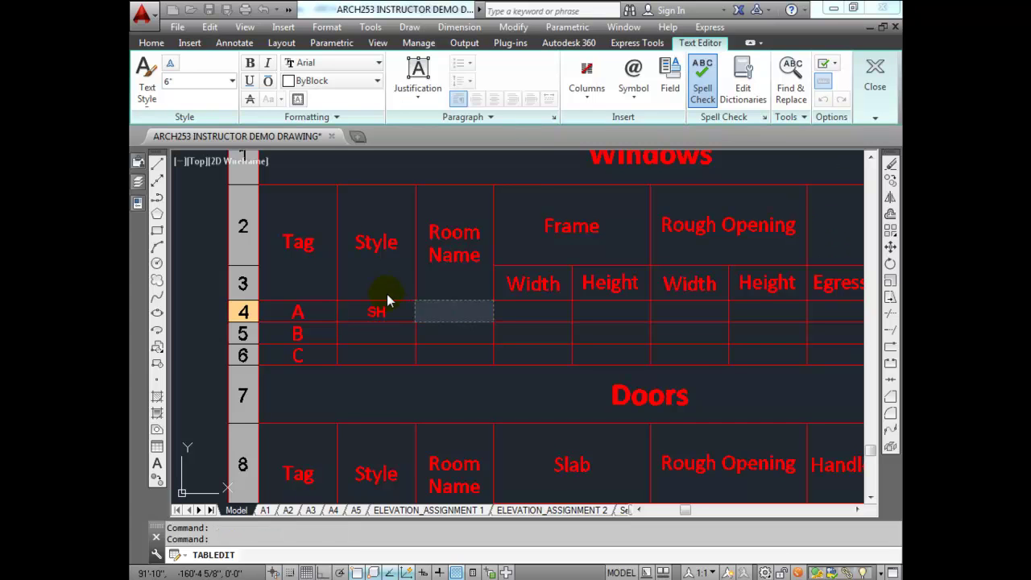
text(Master Bedro)
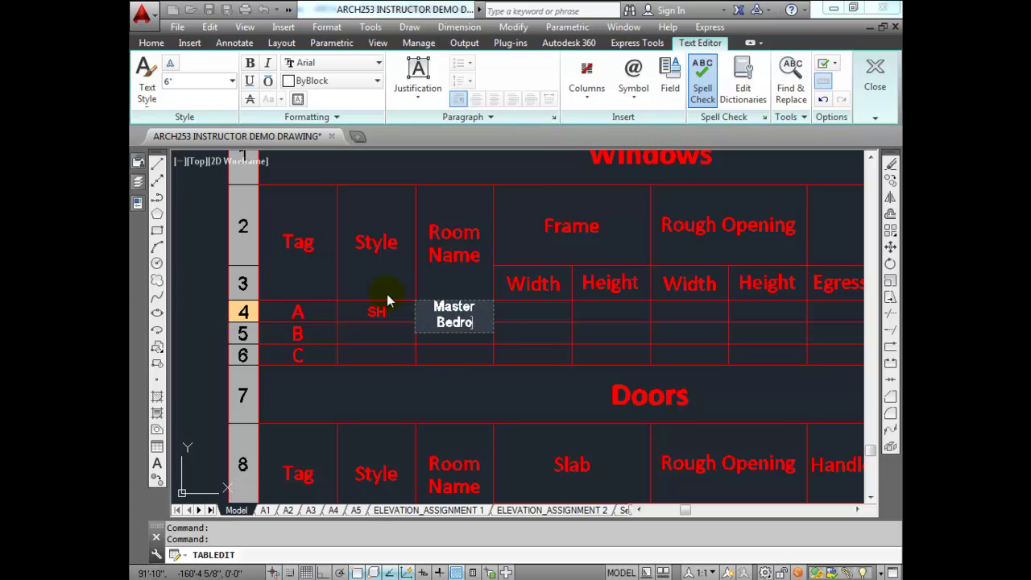
text(om, B)
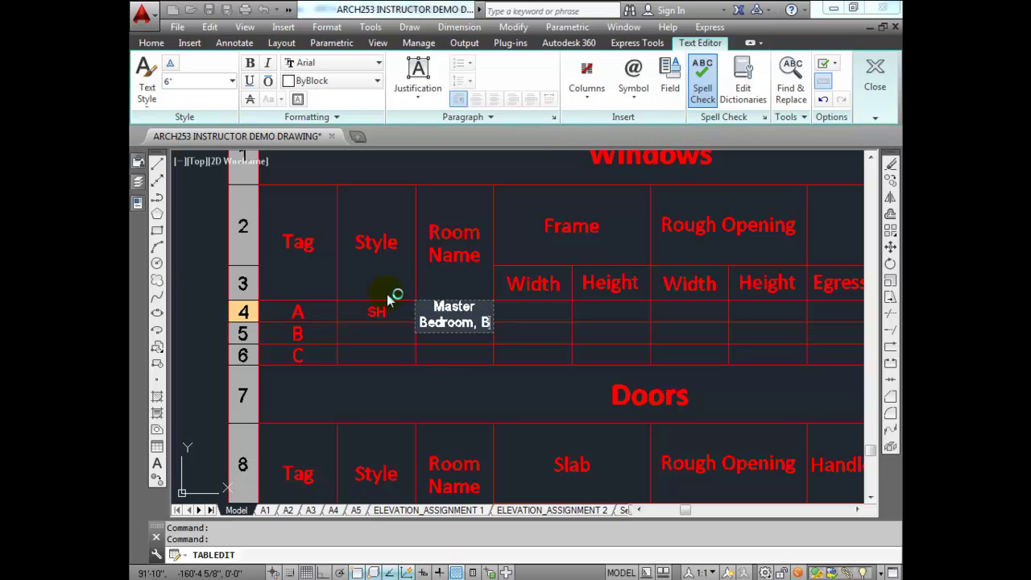
text(athroom)
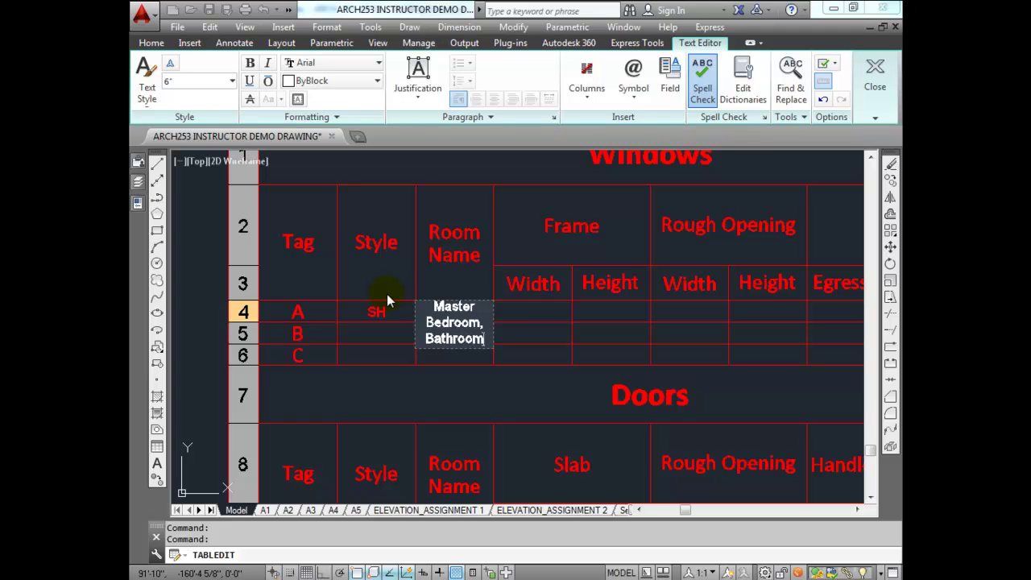
key(Escape)
Fill in window A's frame size with a width of 30" and a height of 60".
double_click(510, 333)
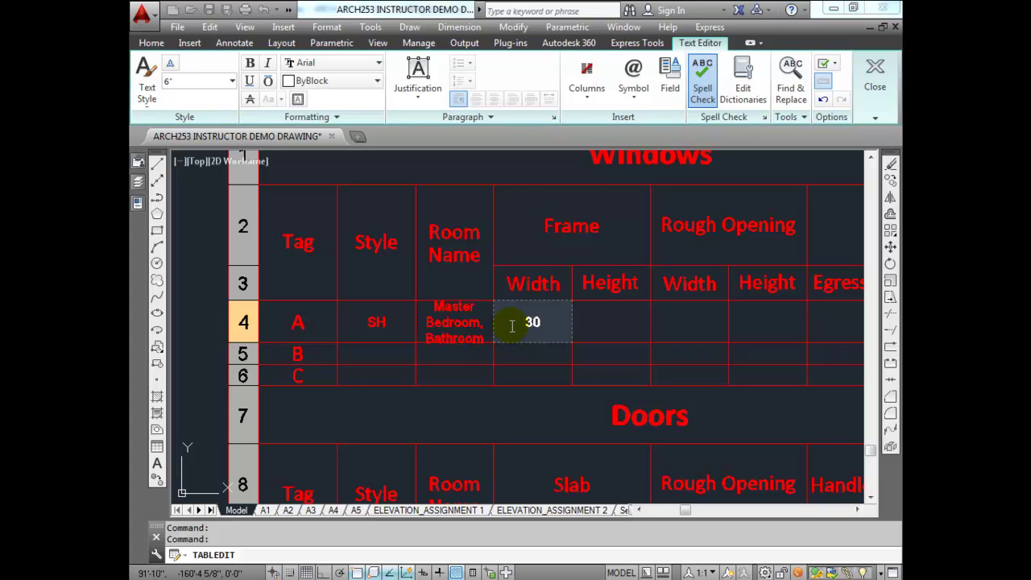
key(Tab)
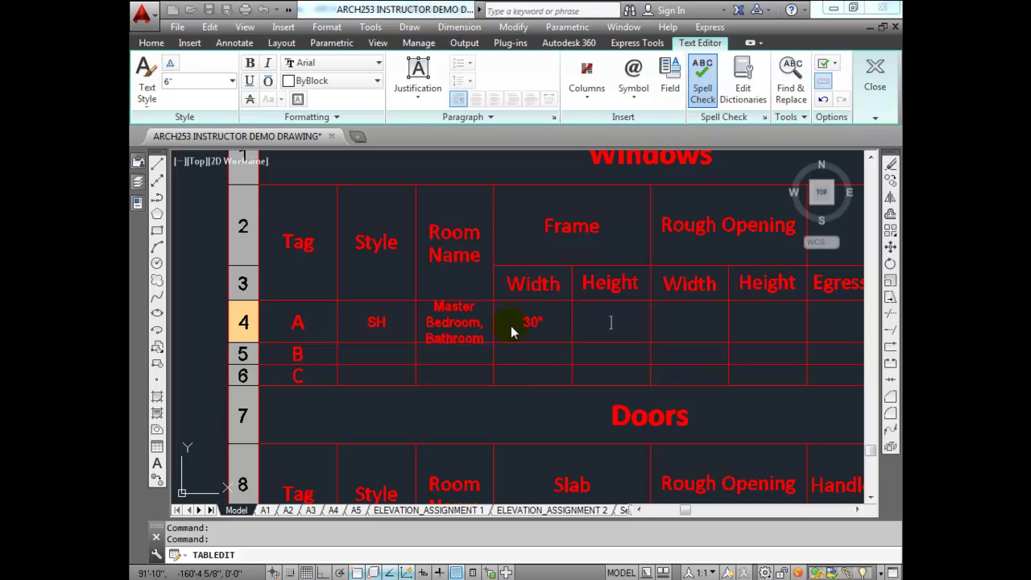
text(60")
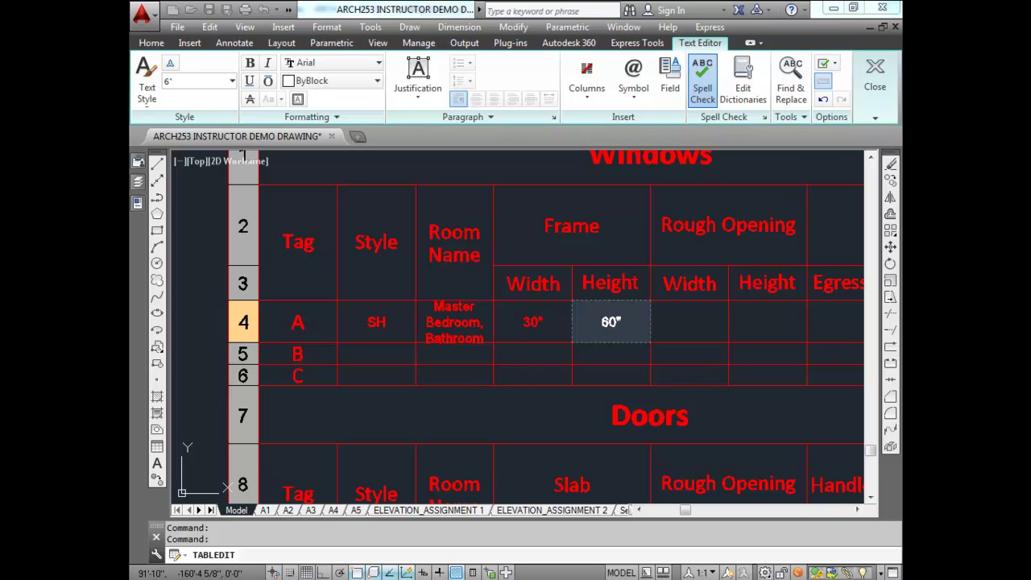
Fill in window A's rough opening with a width of 30.5" and a height of 60.5".
key(Tab)
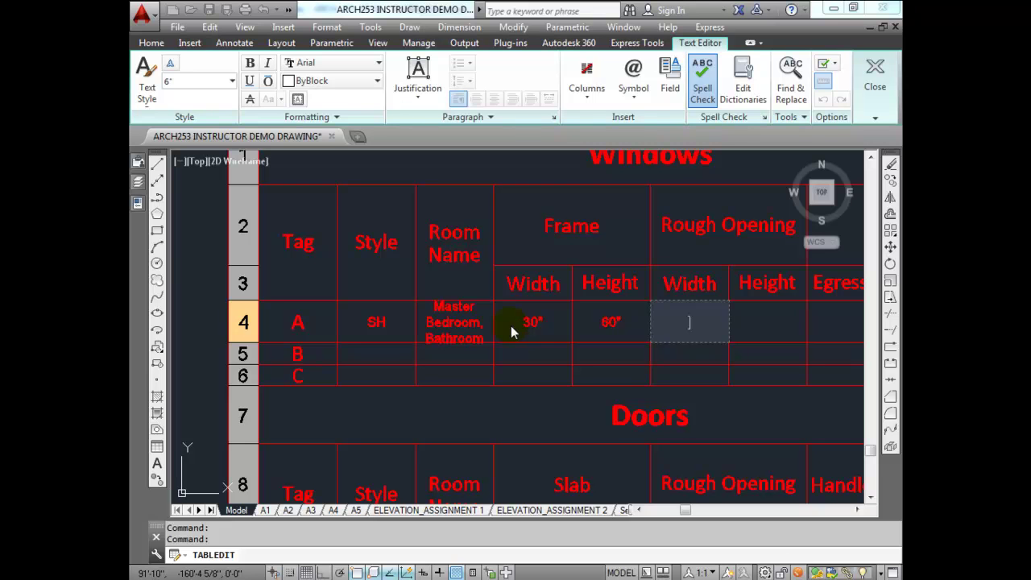
text(30)
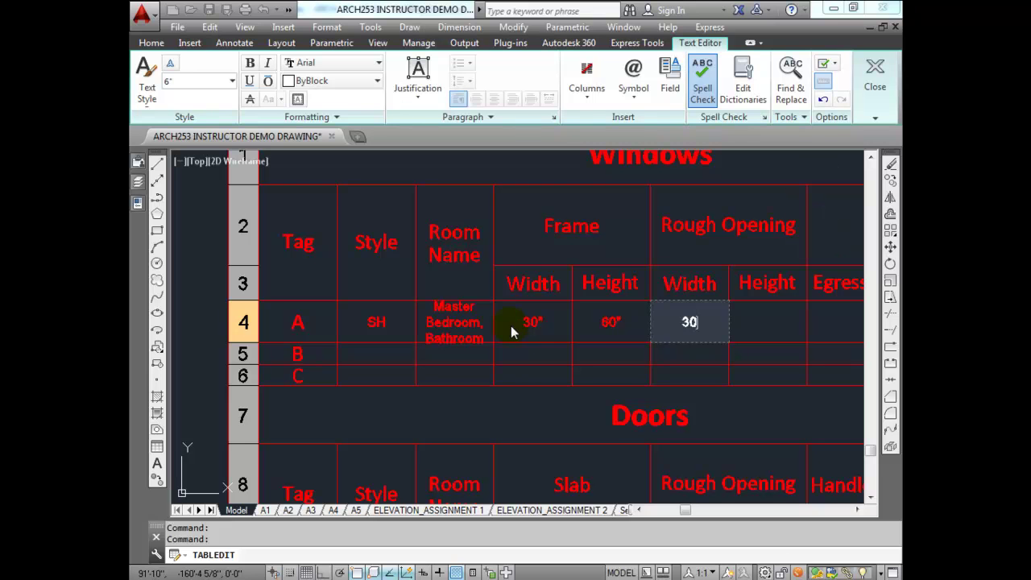
text(.5)
key(Tab)
text(6)
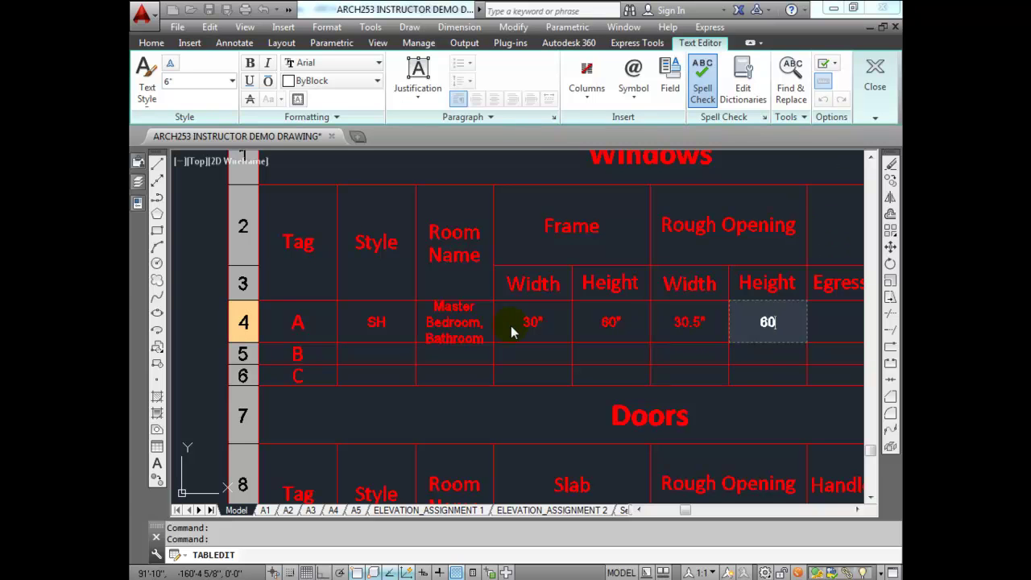
Set window A's Egress entry to Yes and its Opening Direction to Up, leaving Remarks blank, and finish editing the table.
key(Escape)
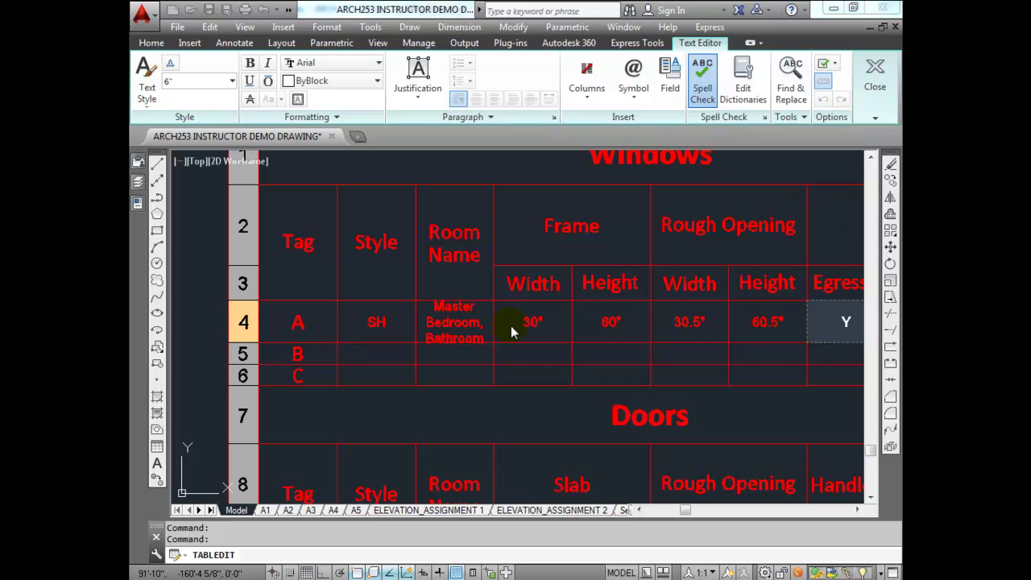
key(Tab)
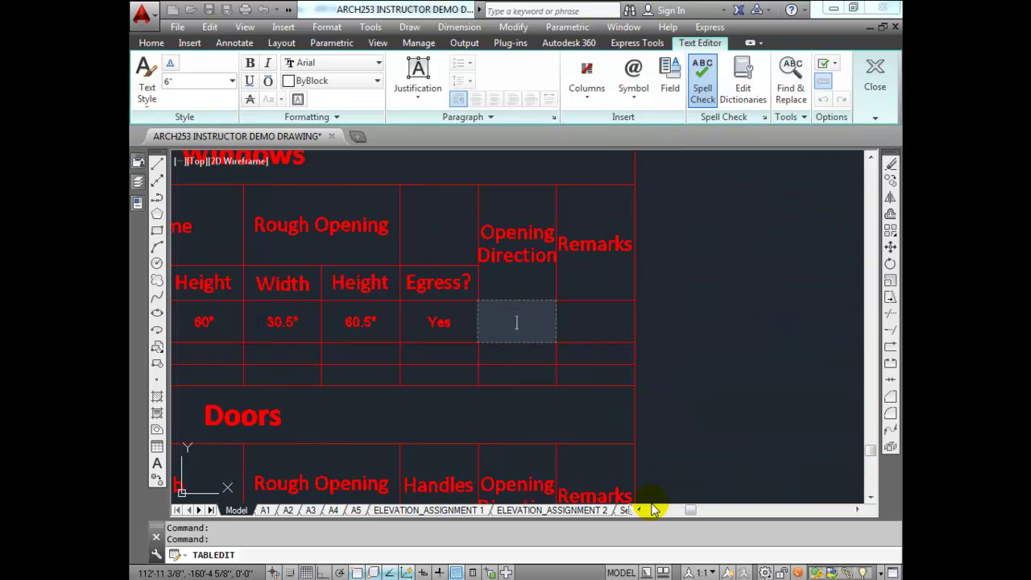
text(Up)
click(602, 363)
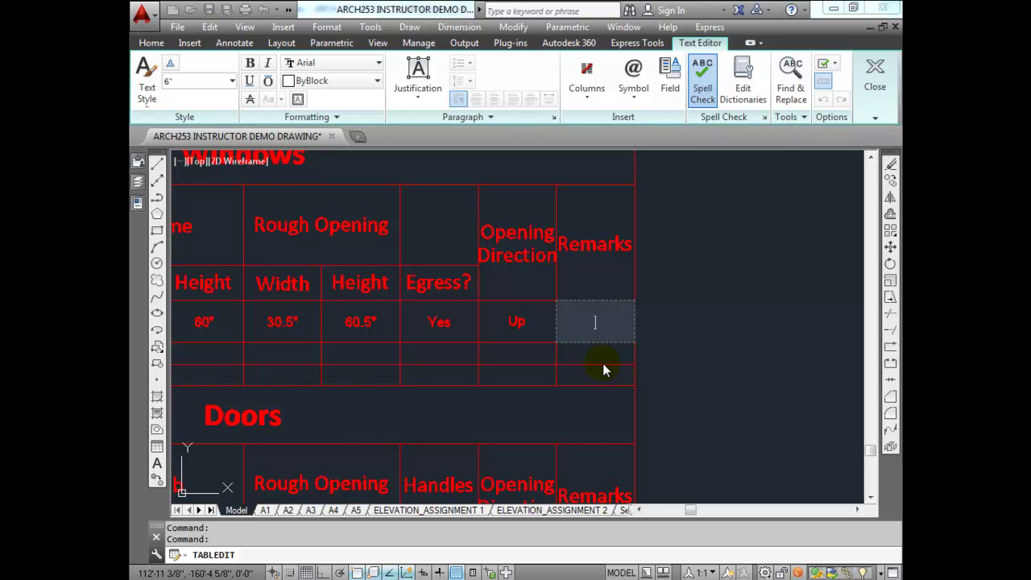
key(Tab)
key(Escape)
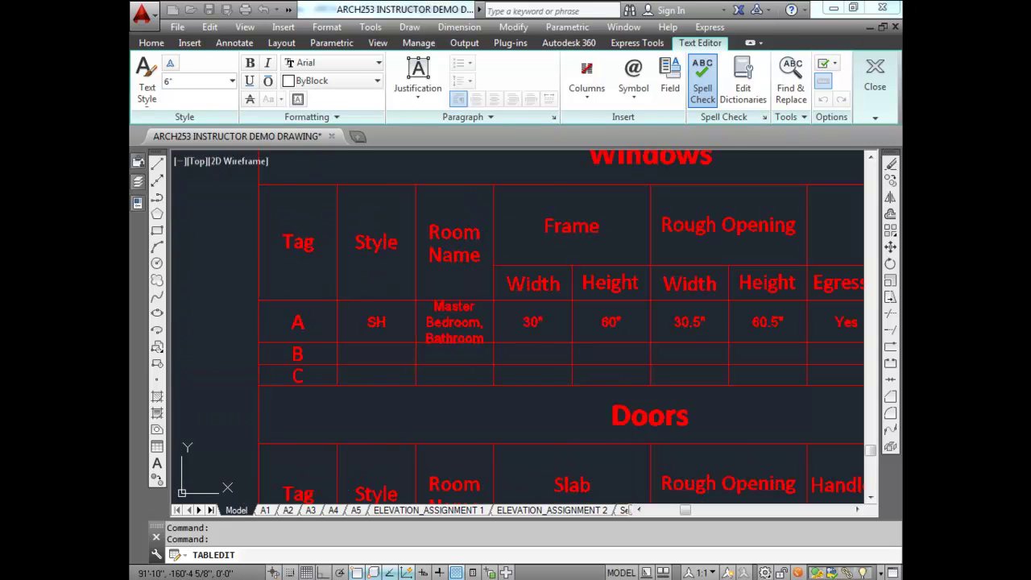
Examine the floor plan for the locations and rooms of the windows tagged B and C.
scroll(564, 331, down, 4)
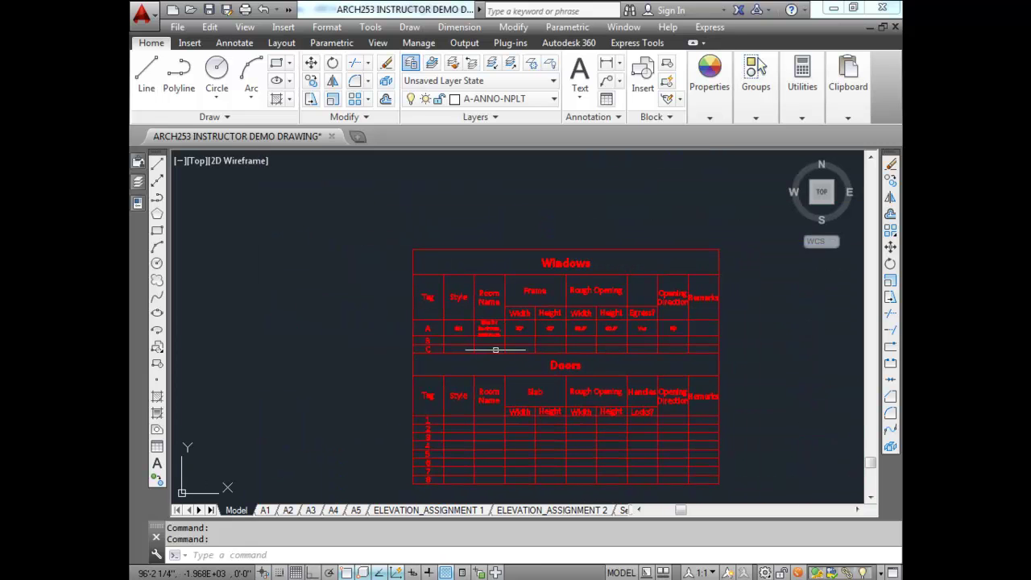
scroll(454, 349, up, 4)
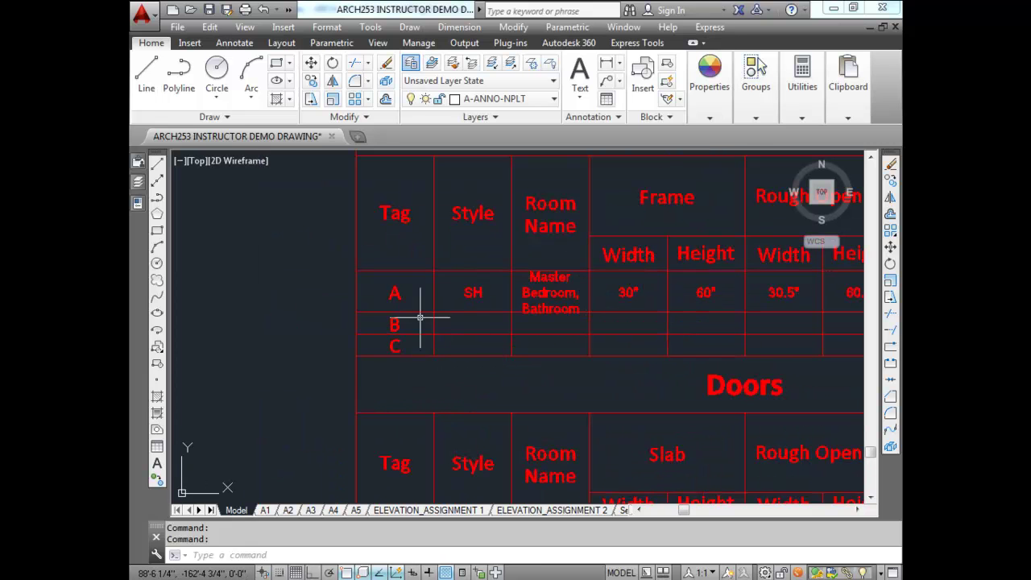
scroll(414, 322, down, 5)
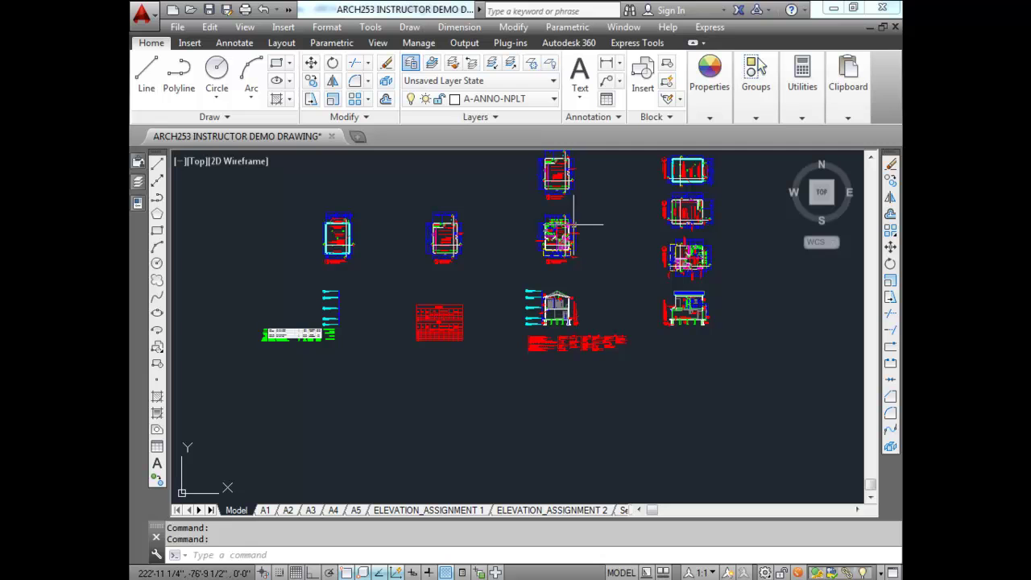
scroll(572, 223, up, 6)
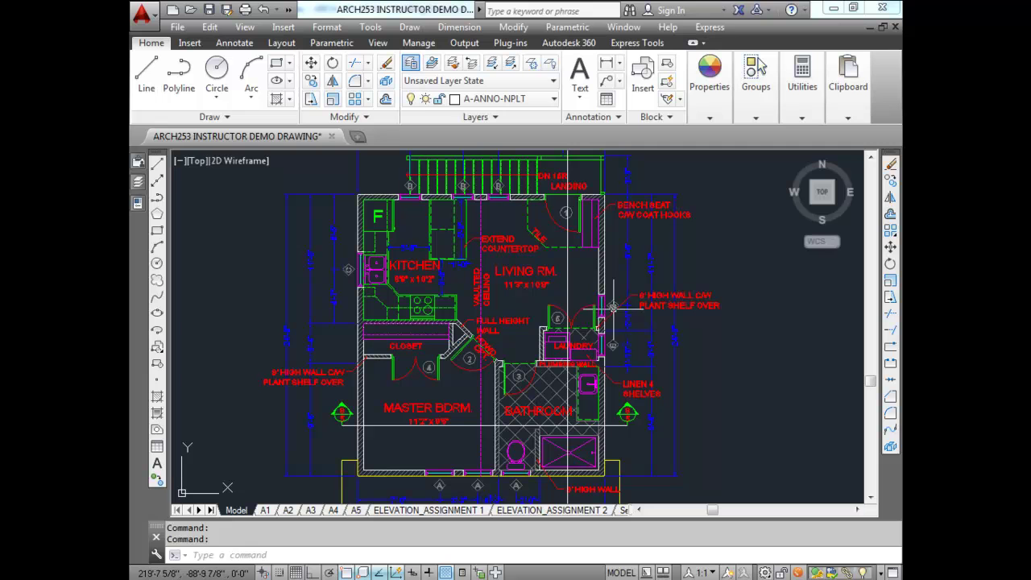
scroll(599, 319, down, 4)
scroll(592, 315, up, 4)
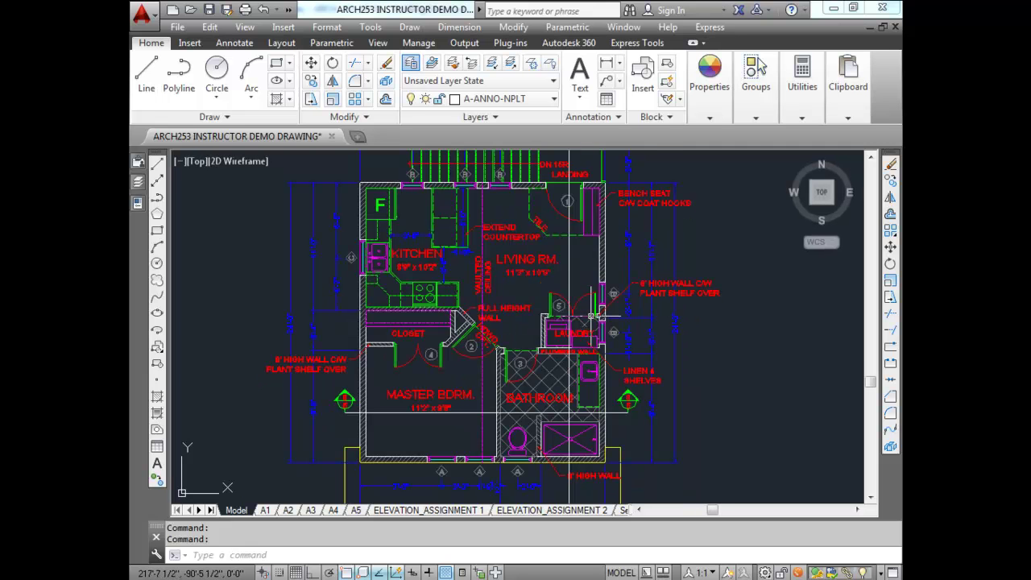
scroll(343, 255, up, 2)
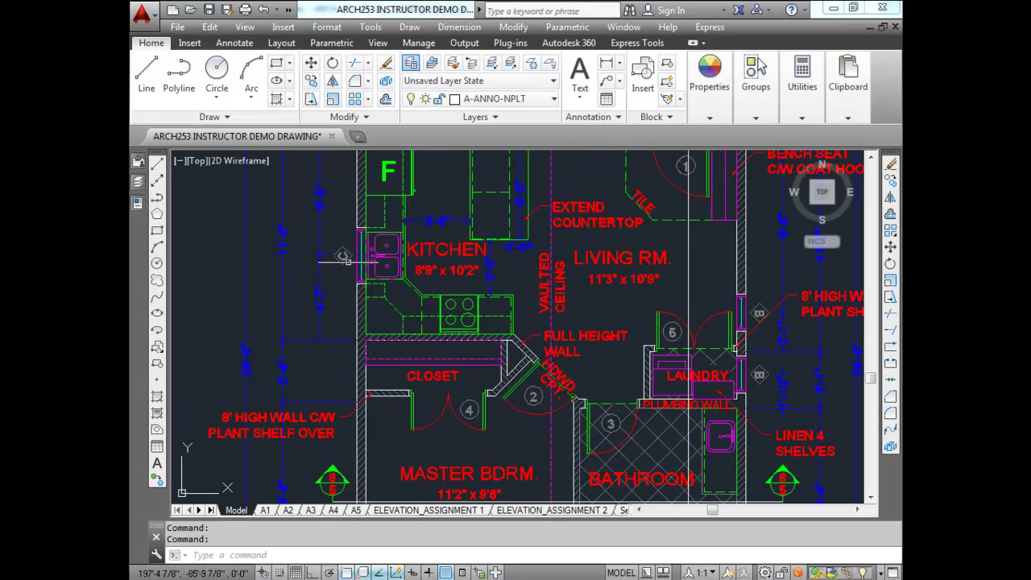
Examine the kitchen window's tag on the main floor plan and the window tag on the rotated garage plan.
scroll(343, 255, up, 2)
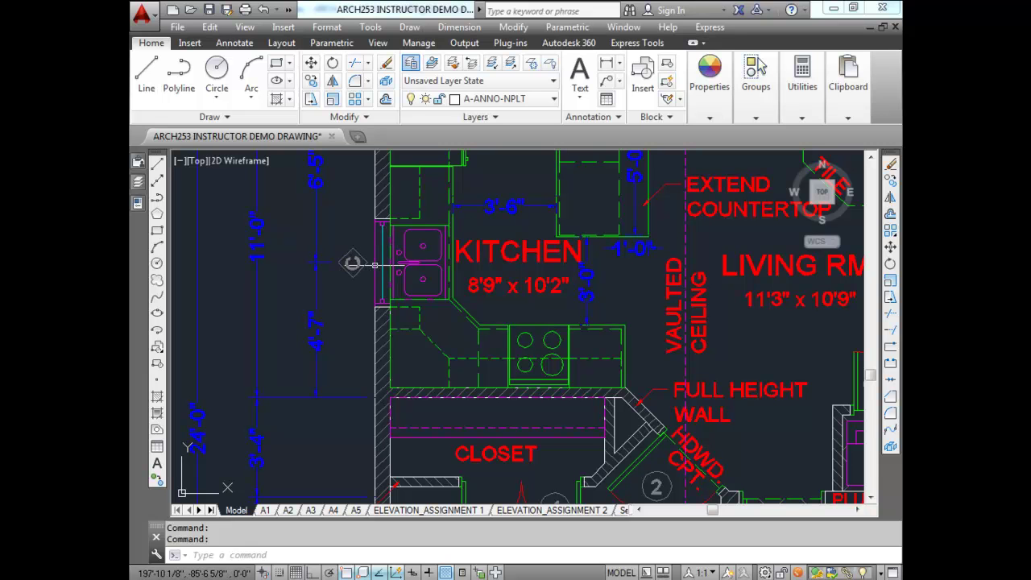
scroll(370, 270, down, 5)
scroll(372, 261, down, 4)
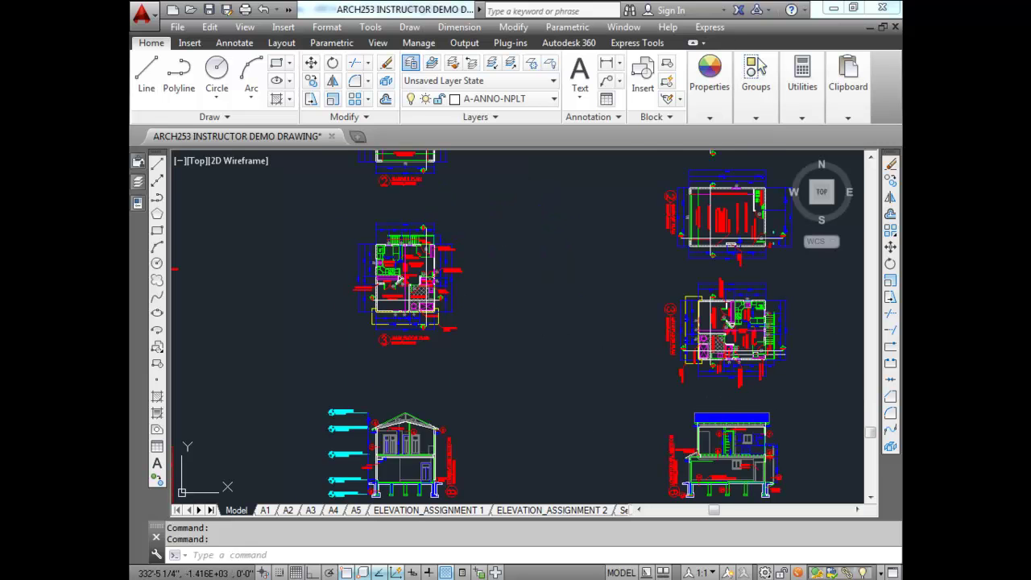
scroll(750, 330, up, 2)
middle_drag(732, 260, 684, 403)
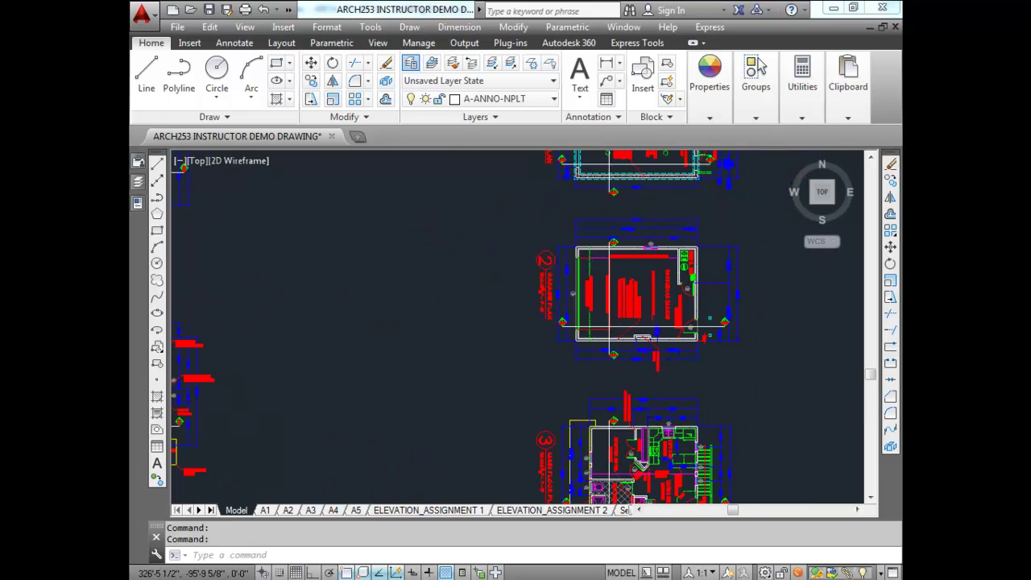
scroll(681, 251, up, 4)
scroll(682, 251, up, 4)
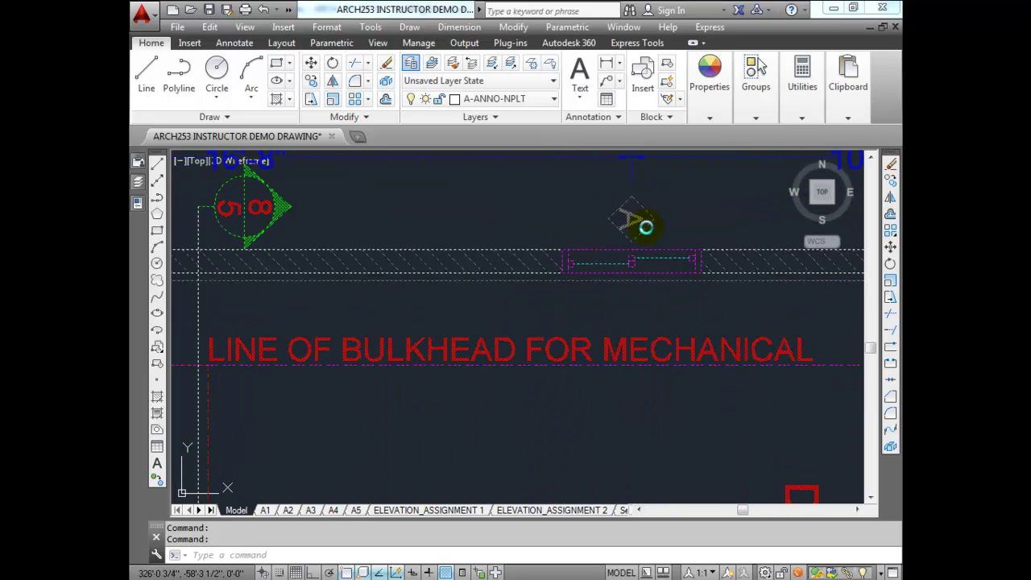
double_click(645, 227)
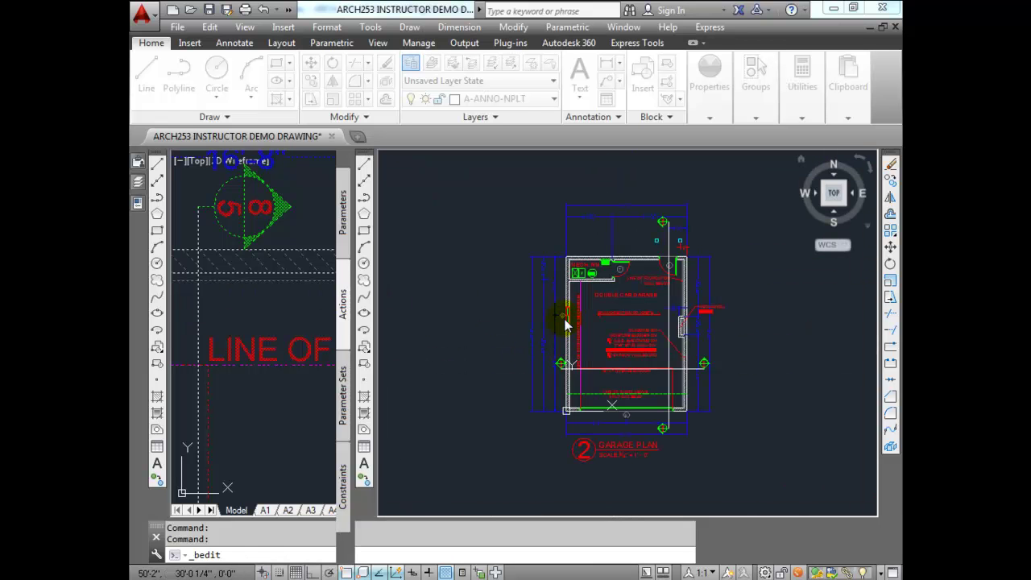
scroll(564, 316, up, 8)
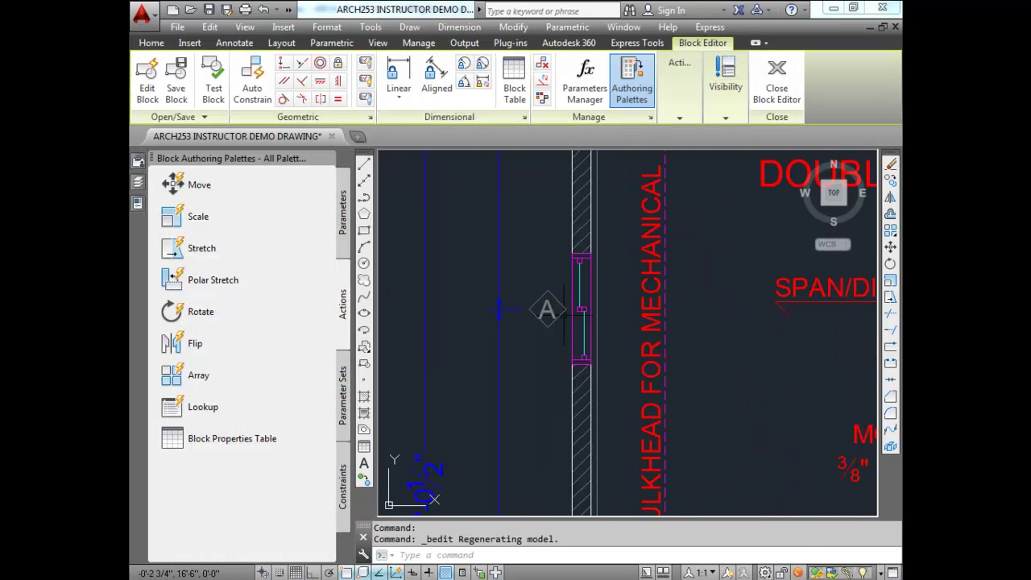
double_click(539, 325)
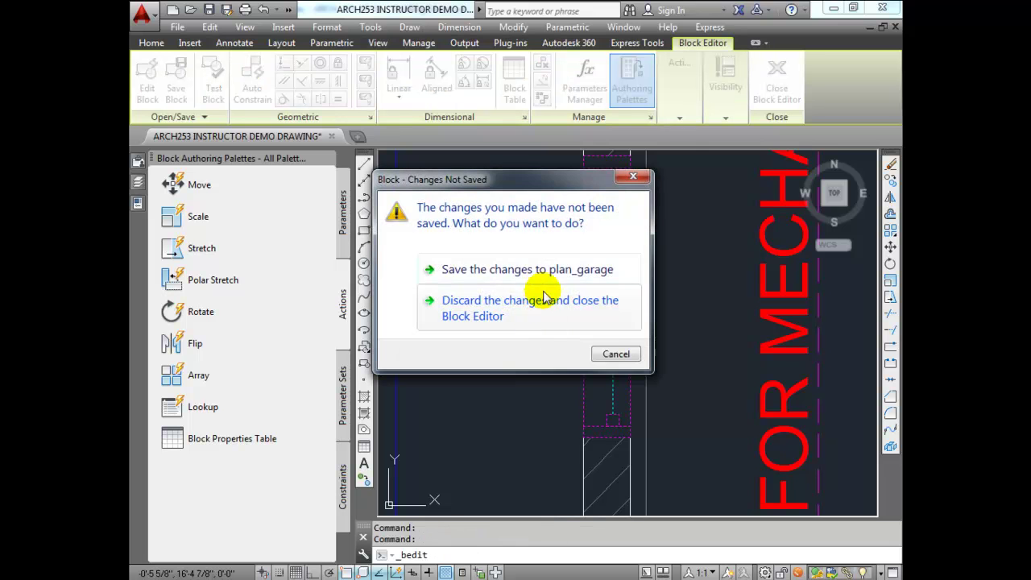
click(610, 350)
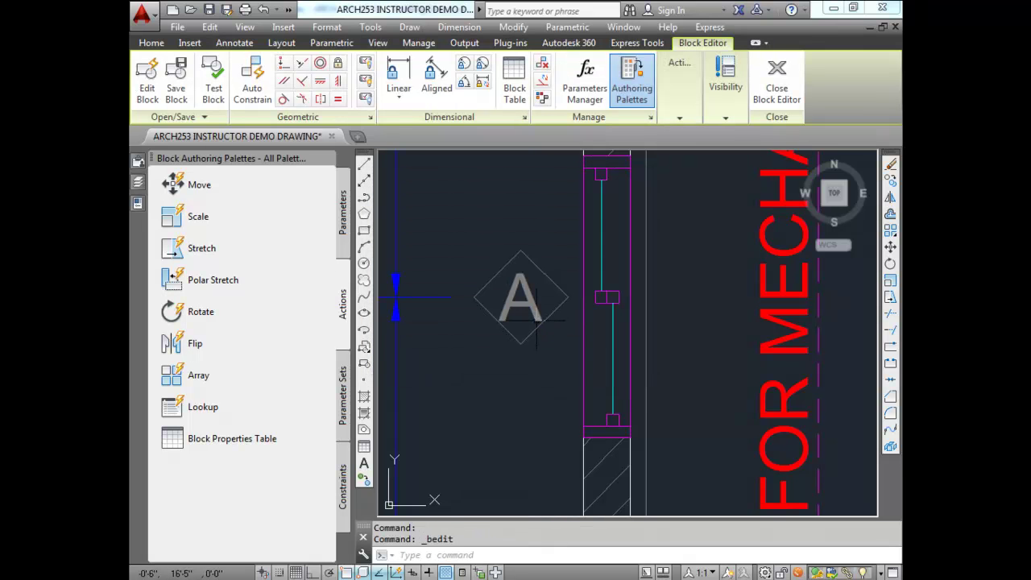
click(536, 321)
right_click(536, 320)
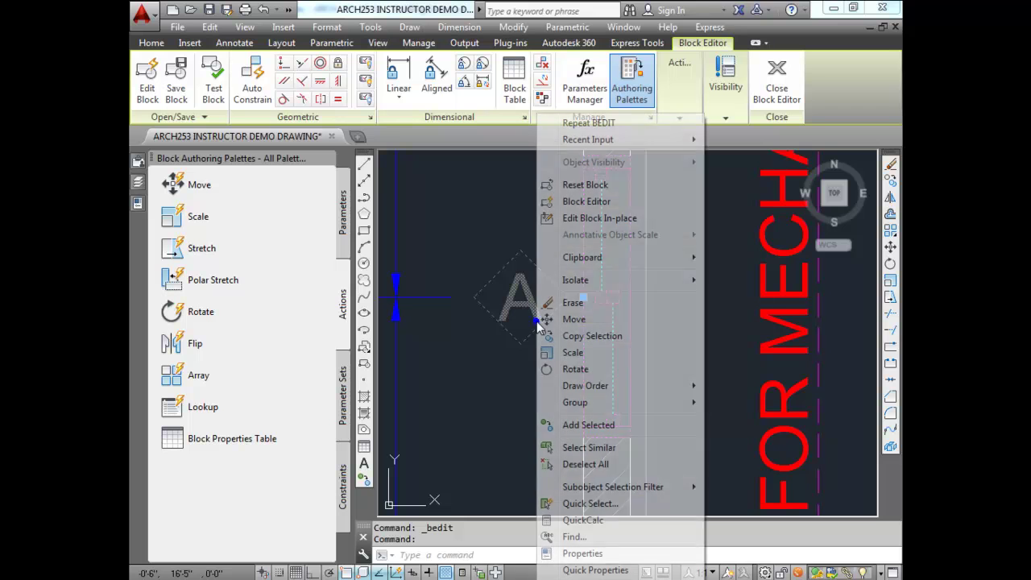
click(569, 200)
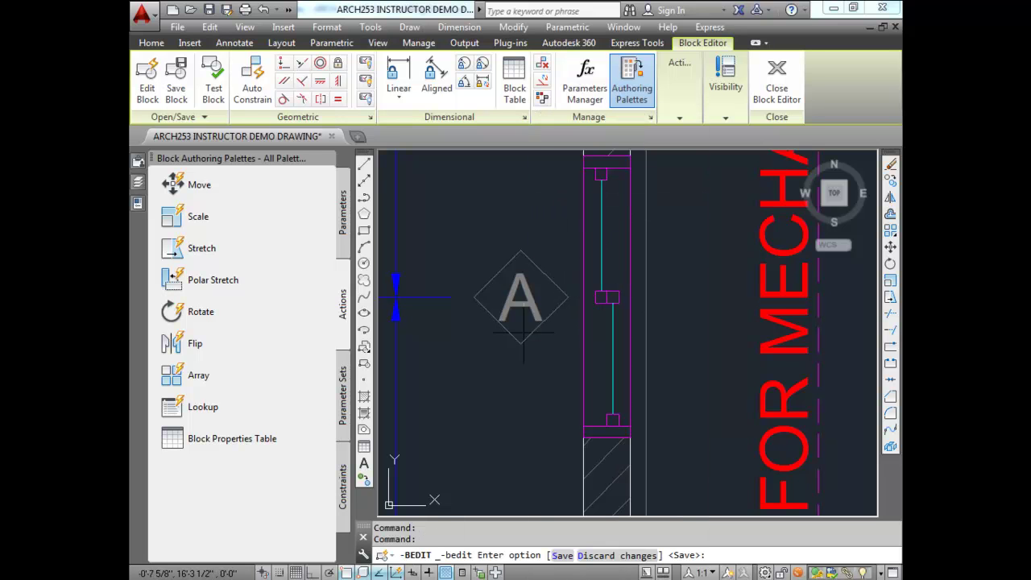
key(Escape)
key(Escape)
scroll(532, 306, down, 5)
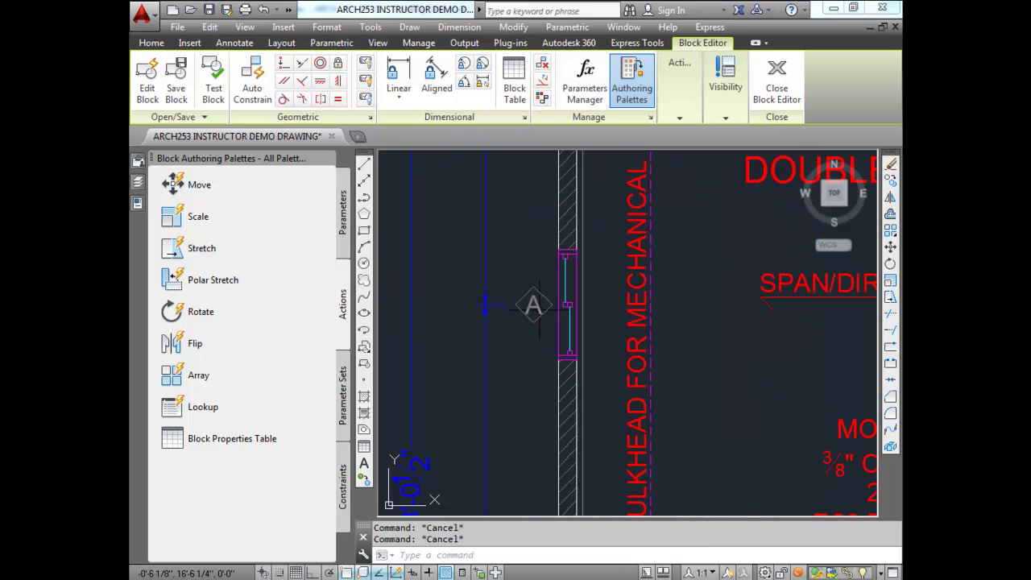
scroll(535, 309, down, 4)
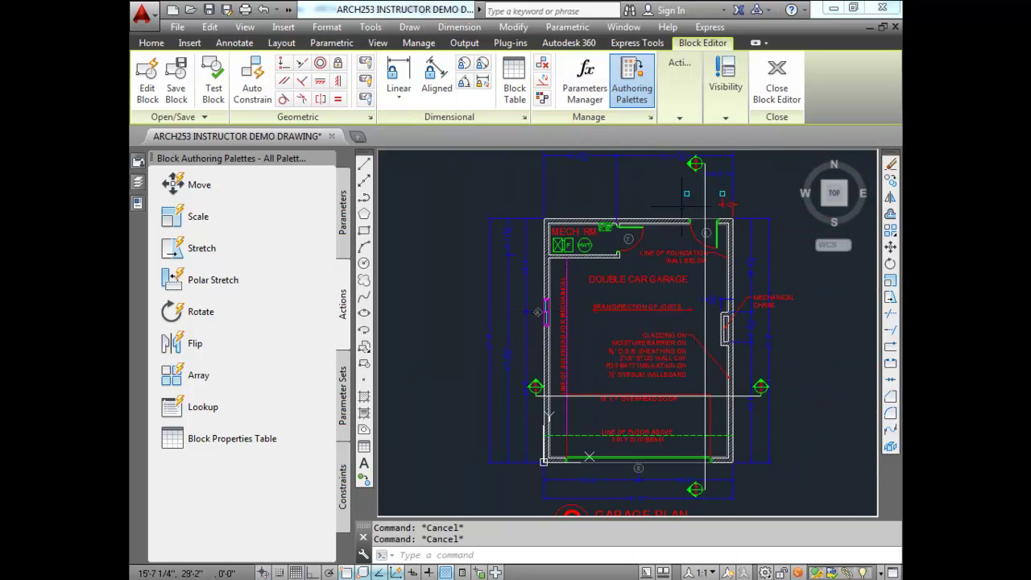
click(777, 74)
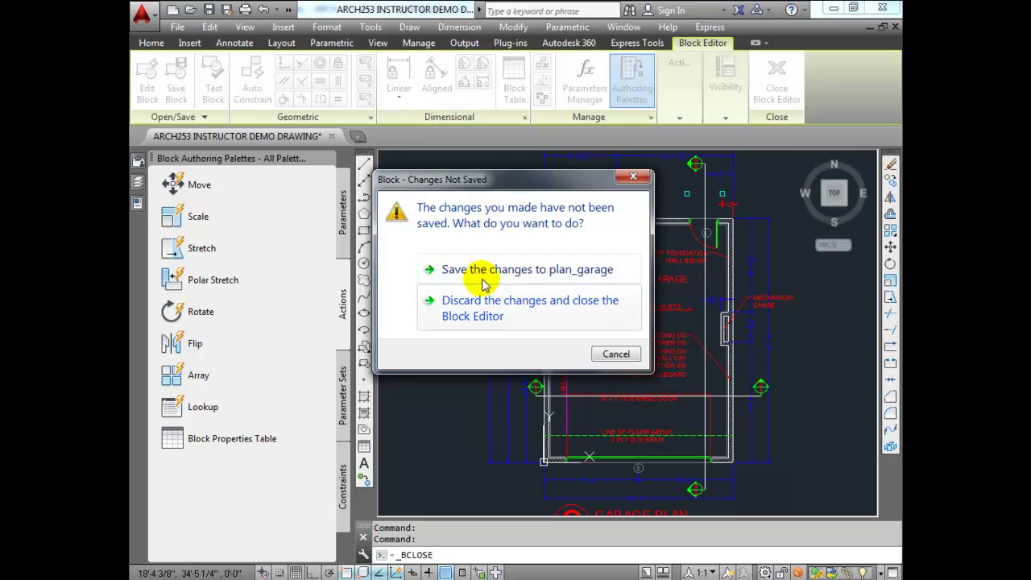
click(482, 302)
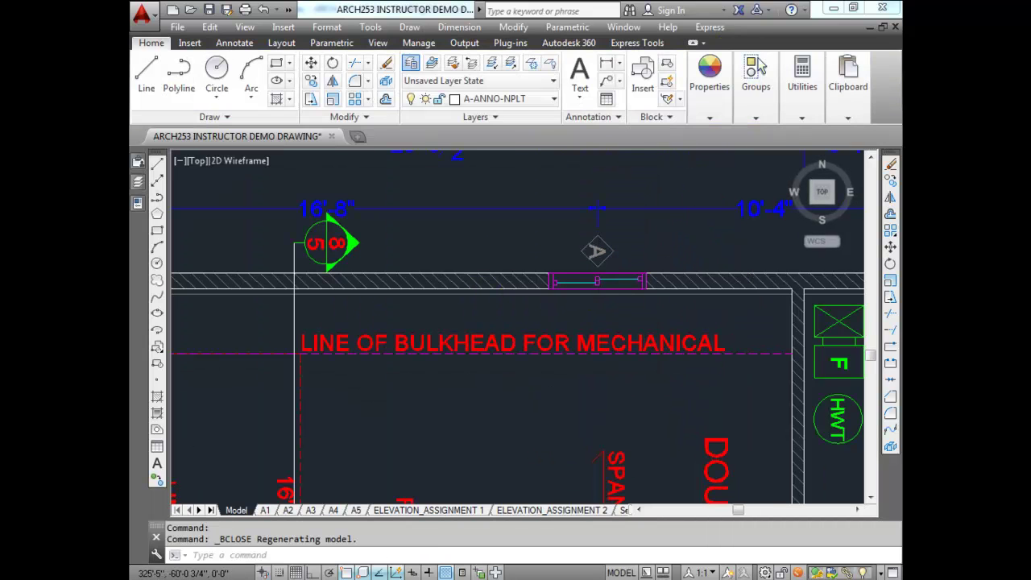
Explode the upright garage plan block into its separate objects.
scroll(550, 342, down, 8)
scroll(550, 342, up, 2)
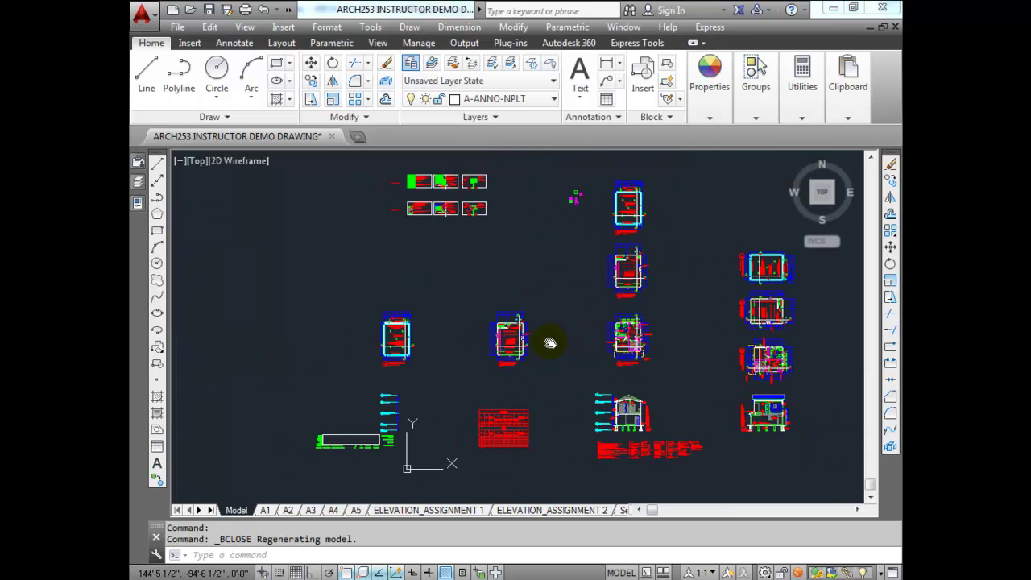
scroll(406, 341, up, 6)
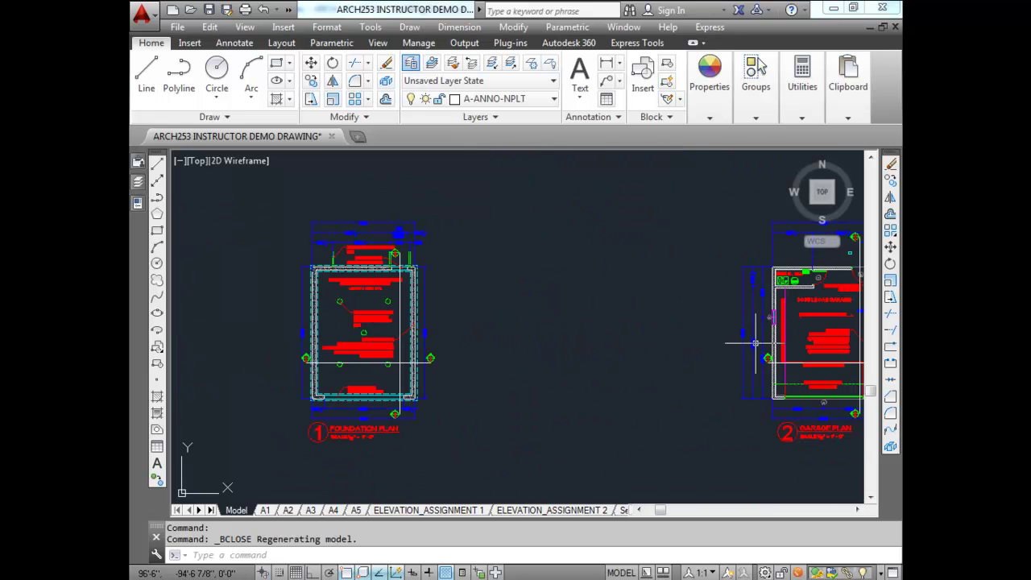
middle_drag(754, 342, 451, 295)
click(451, 295)
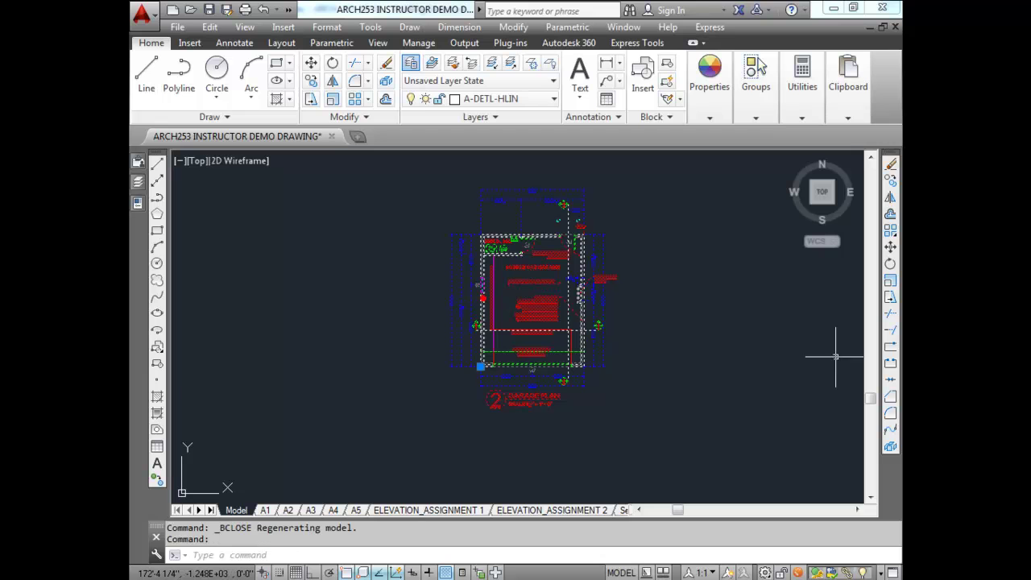
click(890, 445)
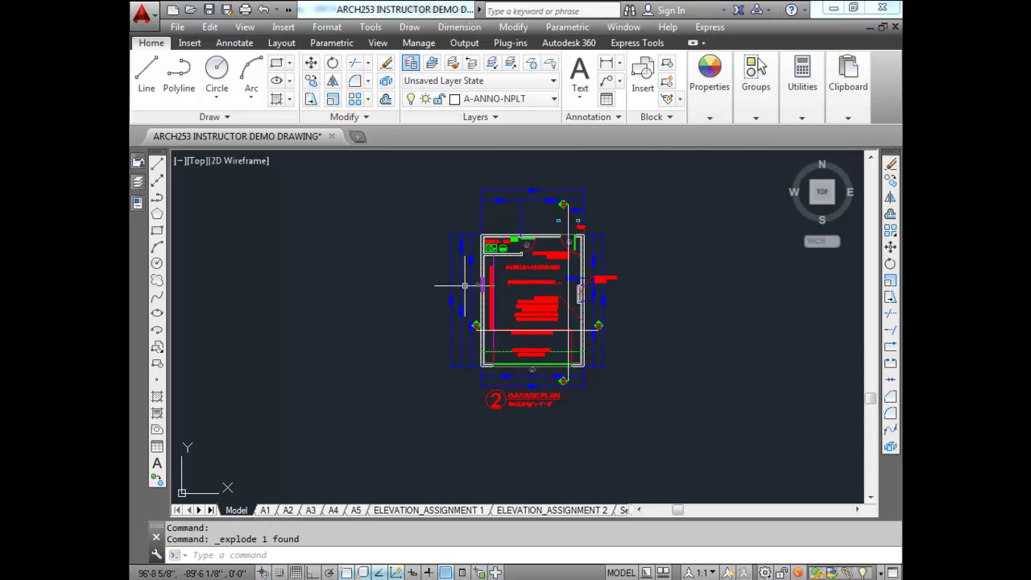
Edit the garage window's block, change its tag letter to C, and save the changes to WINDOW36.
scroll(464, 285, up, 7)
click(491, 288)
right_click(491, 287)
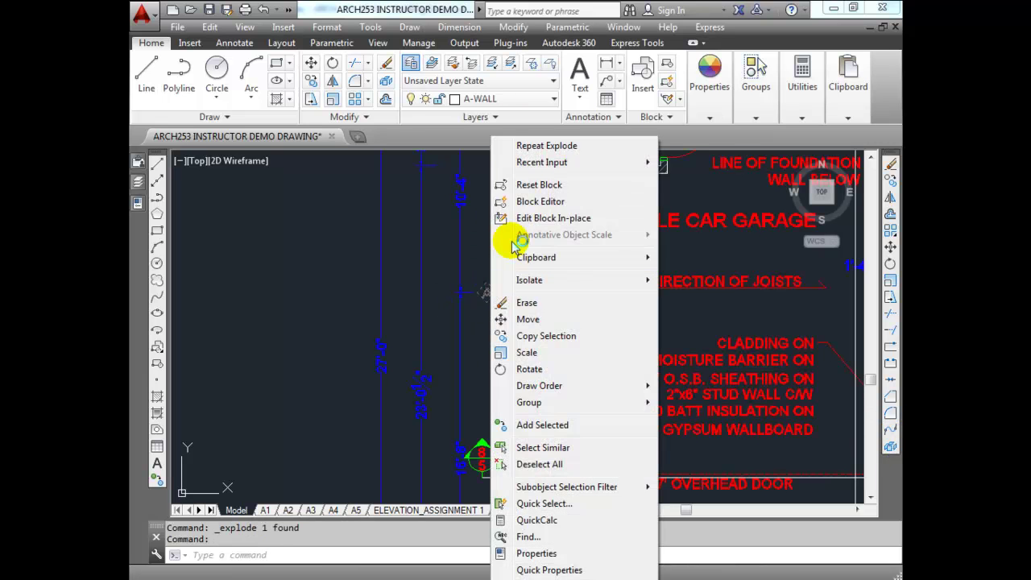
click(520, 202)
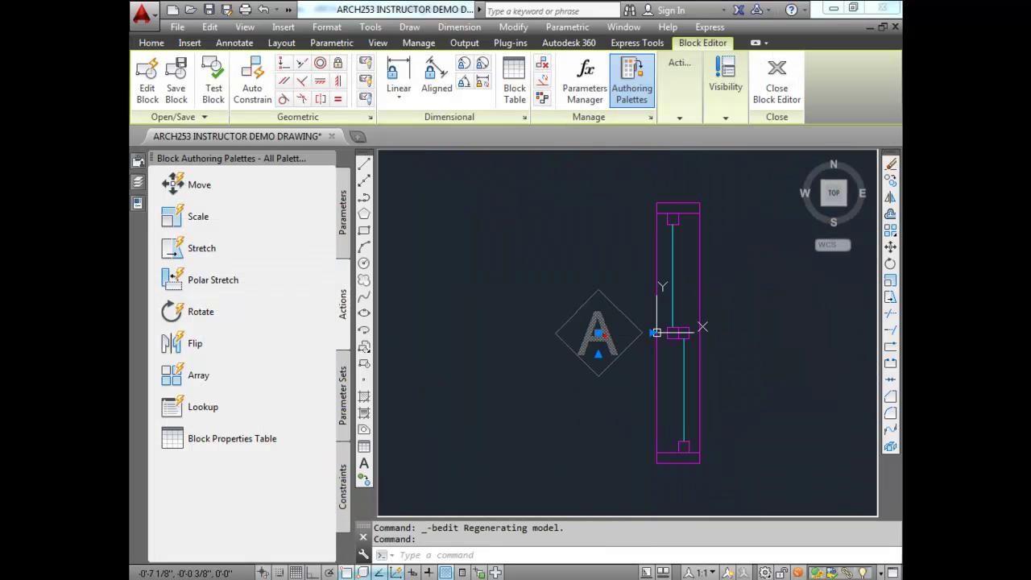
double_click(604, 338)
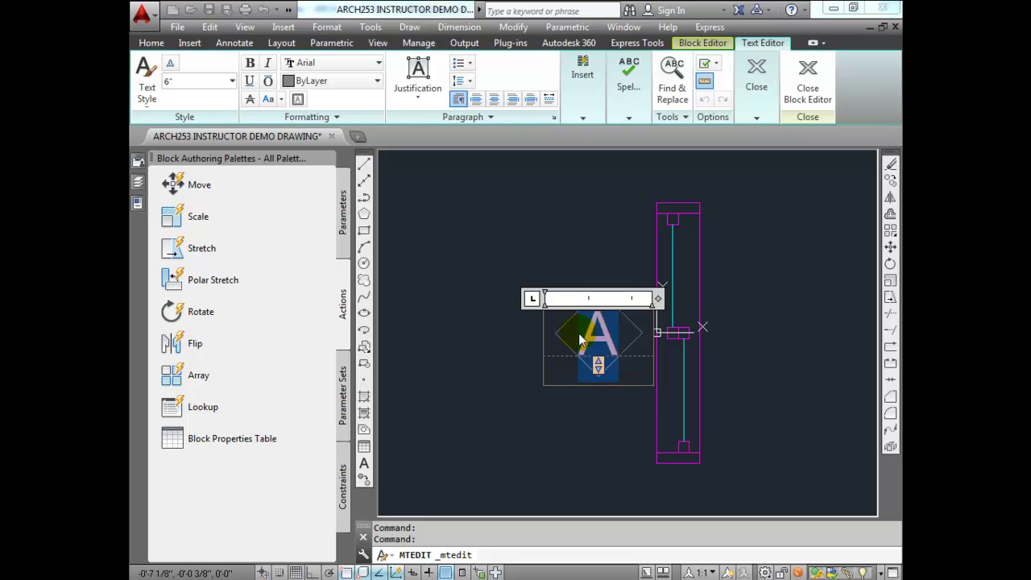
text(C)
click(592, 433)
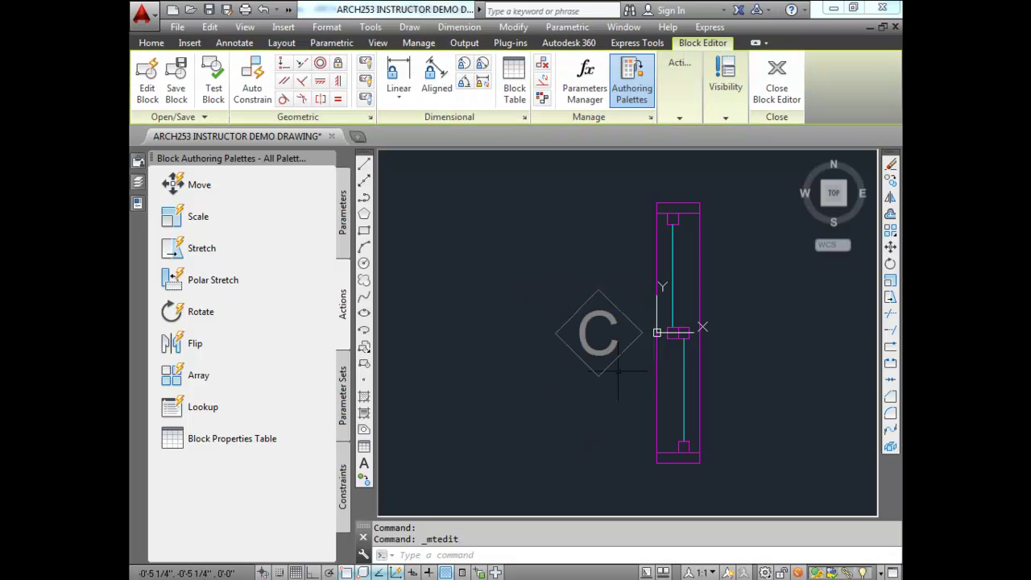
click(777, 77)
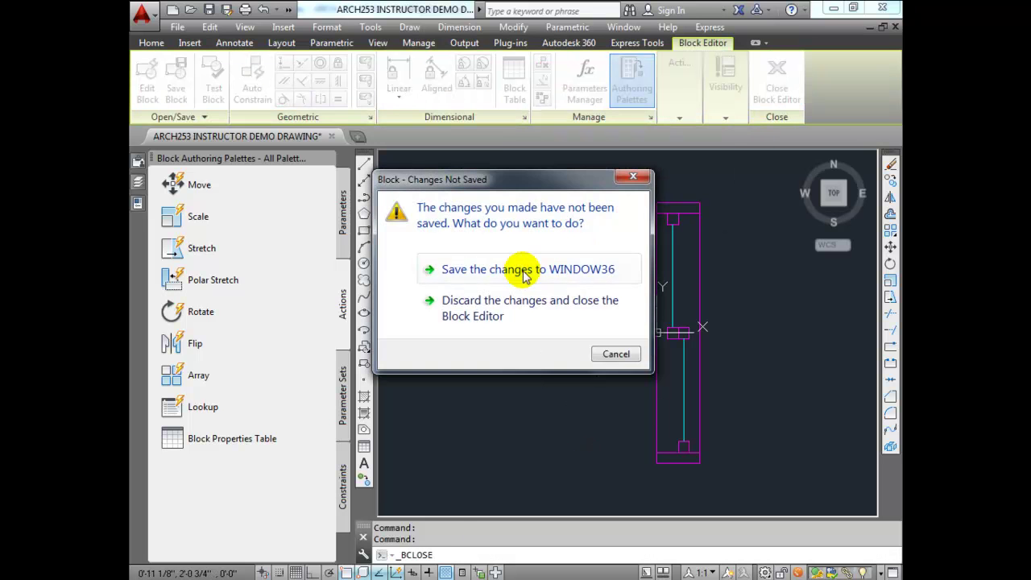
click(516, 272)
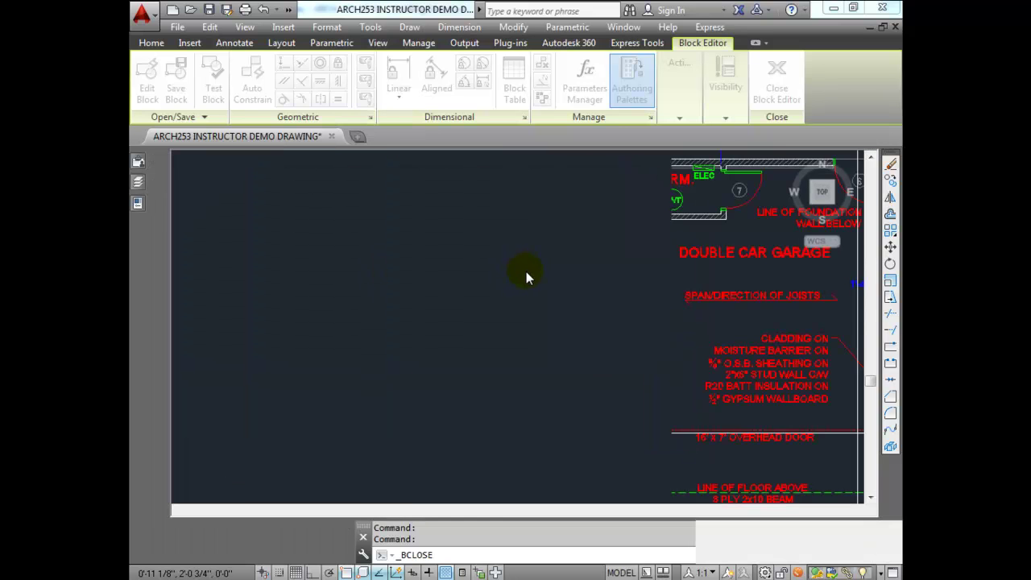
Fill in window C's Style as SL and its Room Name as Garage, Kitchen in the Windows schedule.
scroll(540, 300, down, 8)
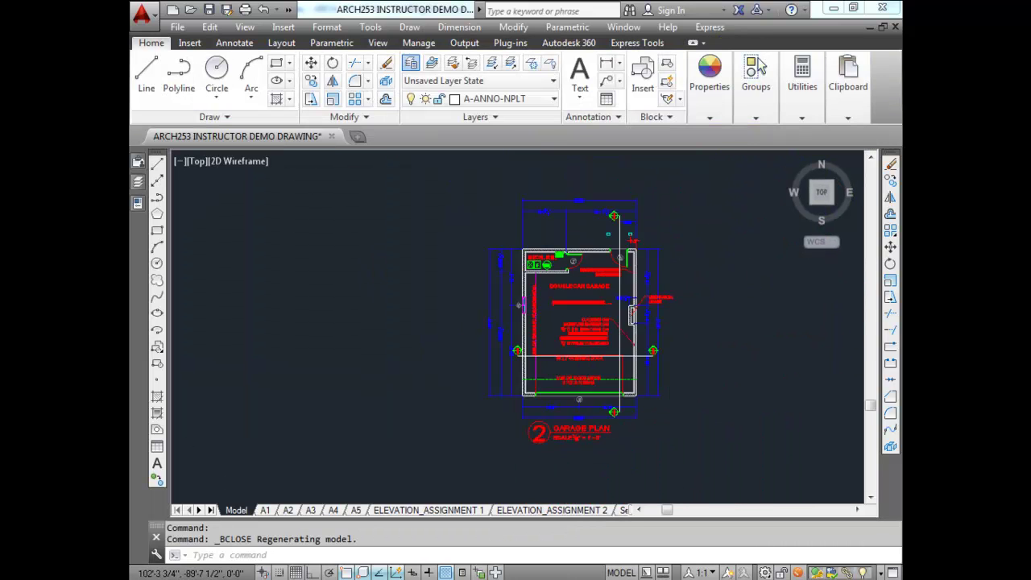
scroll(746, 318, up, 8)
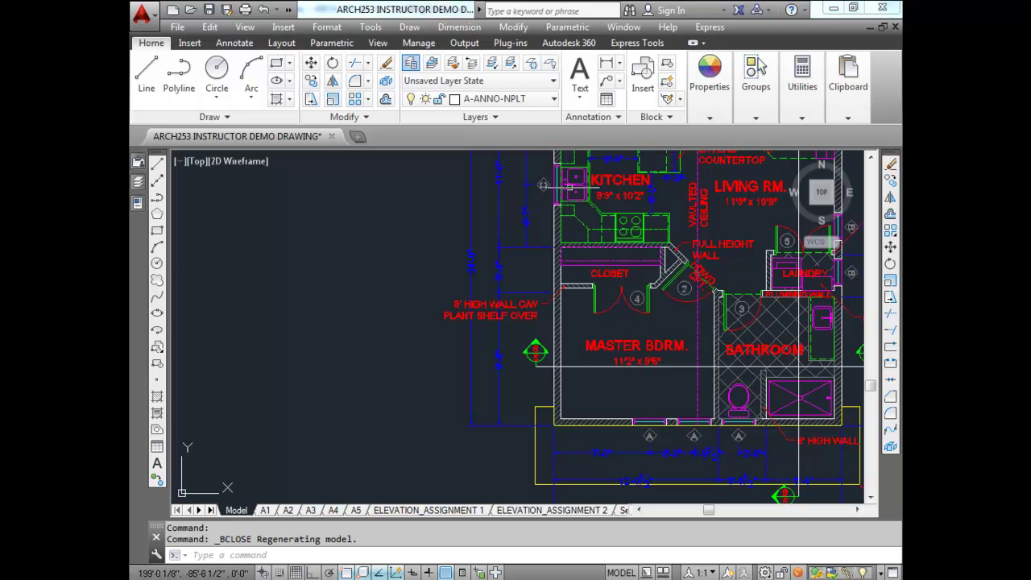
scroll(540, 190, down, 4)
scroll(604, 266, down, 4)
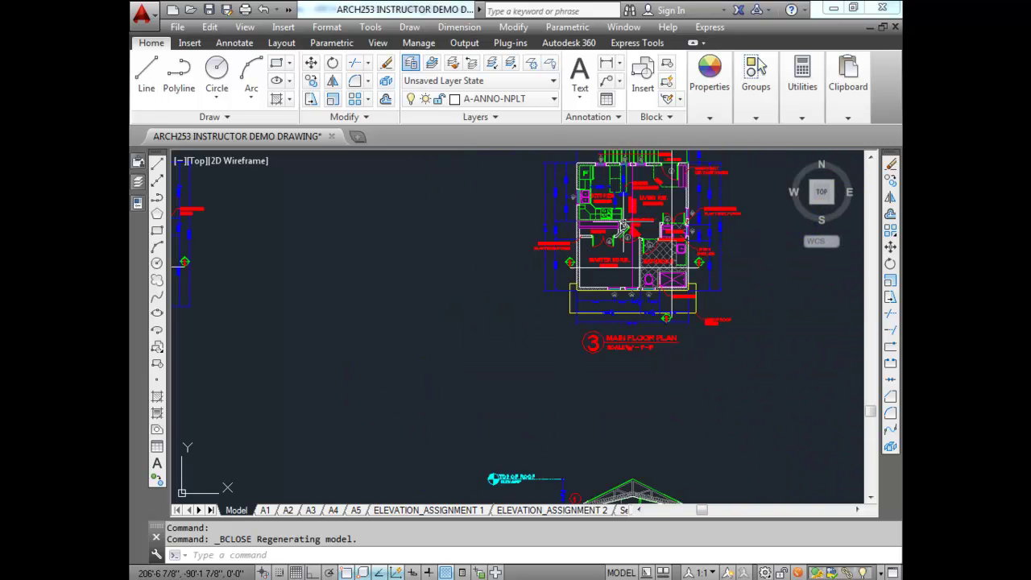
middle_drag(368, 379, 438, 283)
scroll(312, 393, up, 6)
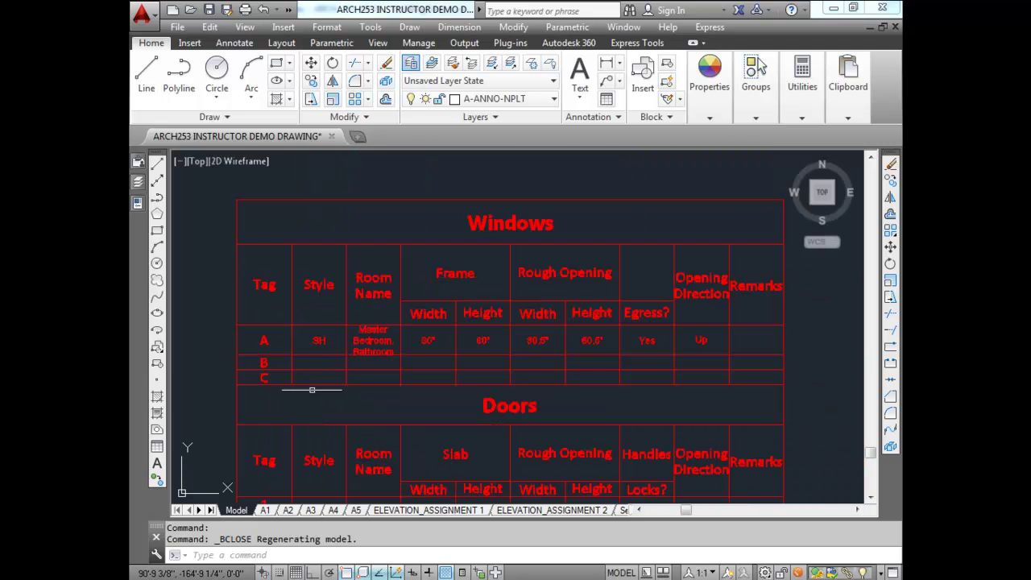
click(319, 375)
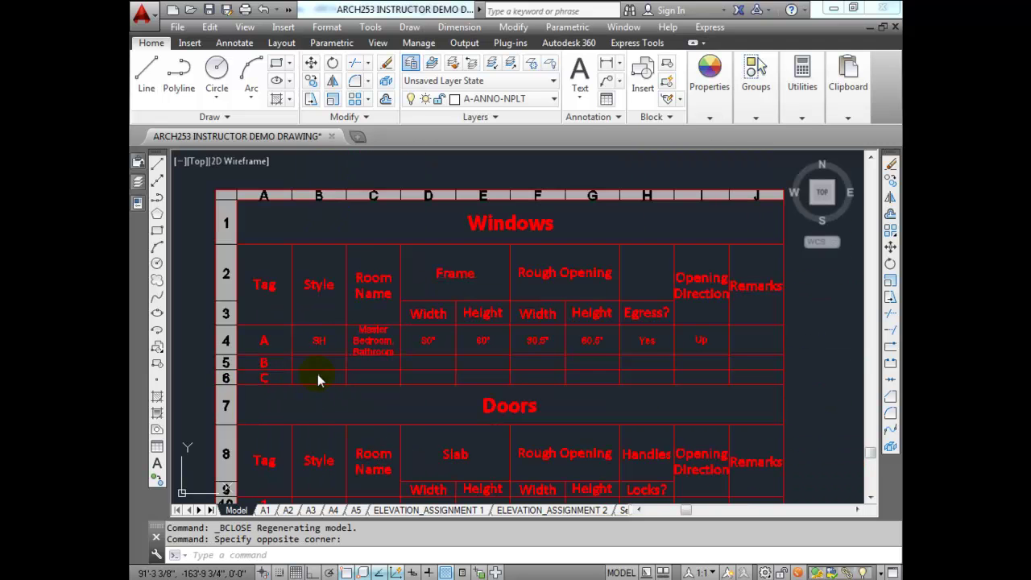
click(317, 375)
key(Escape)
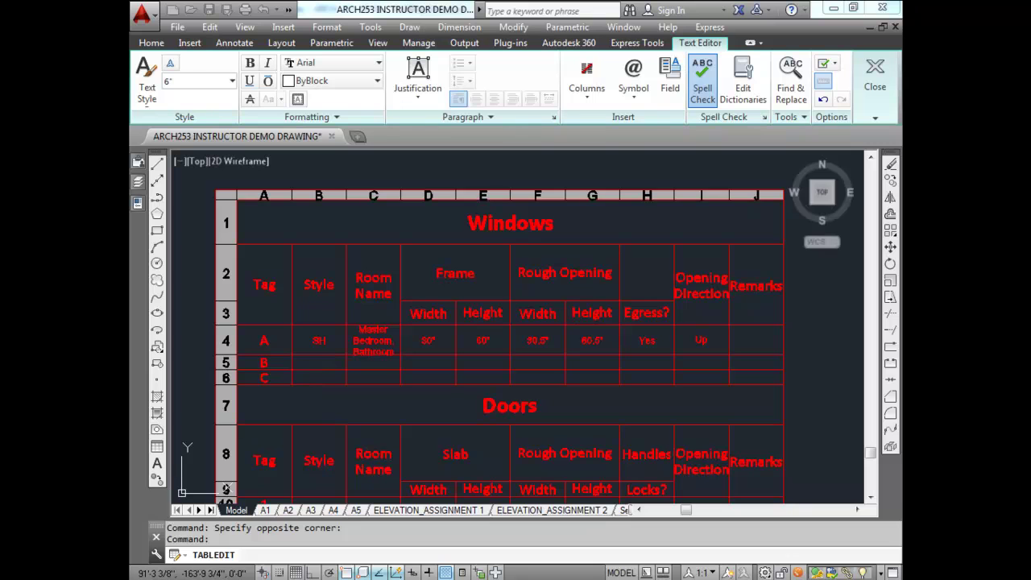
key(Tab)
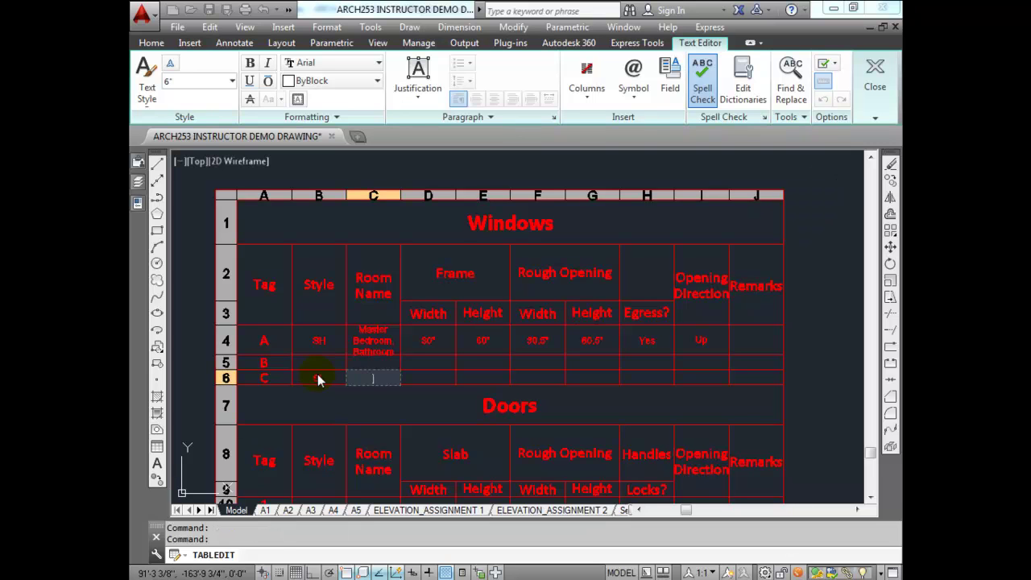
text(Garage, Kitchen)
key(Tab)
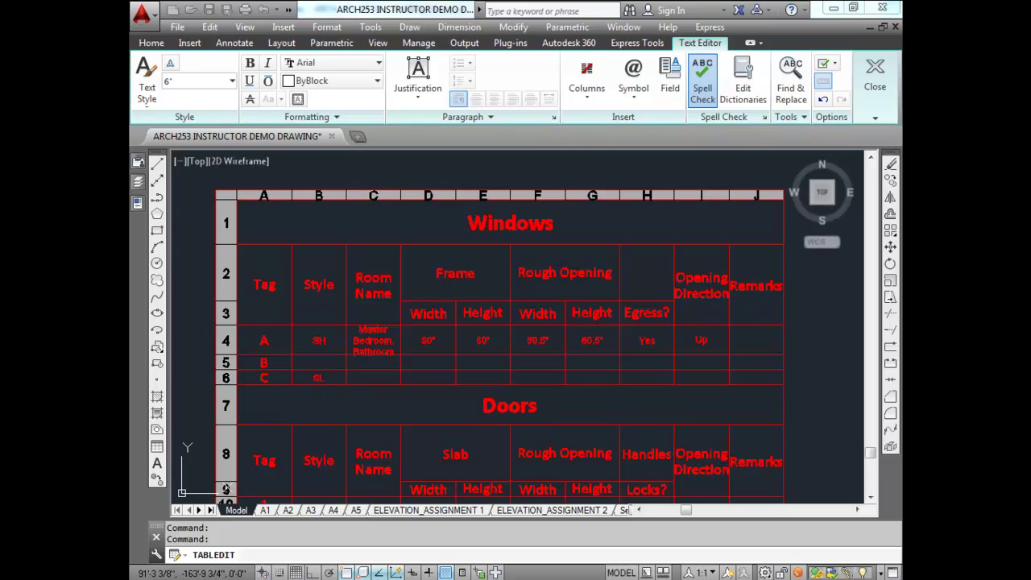
Fill in window C's frame size with a width of 36" and a height of 36".
text(36)
key(Escape)
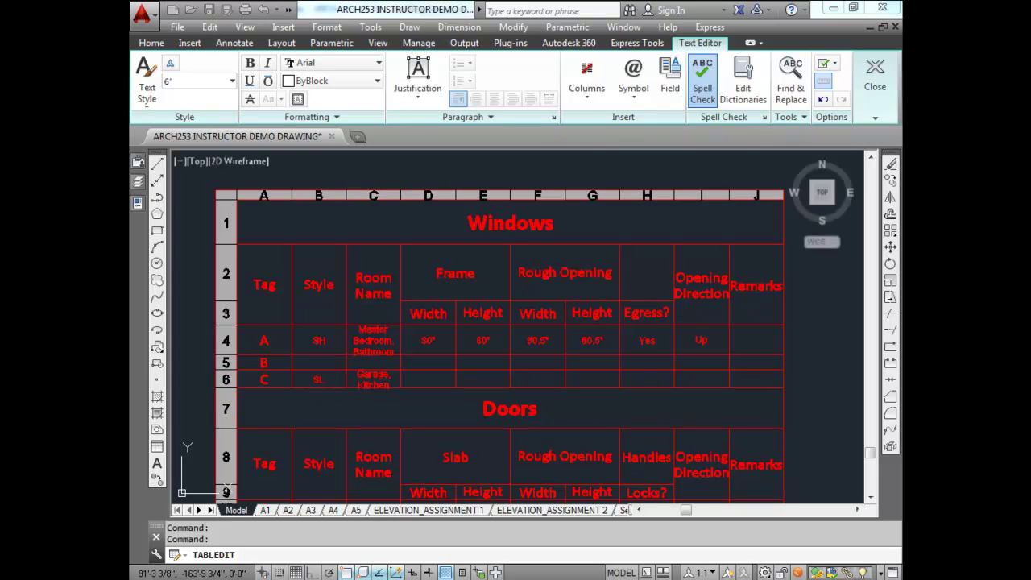
text(36")
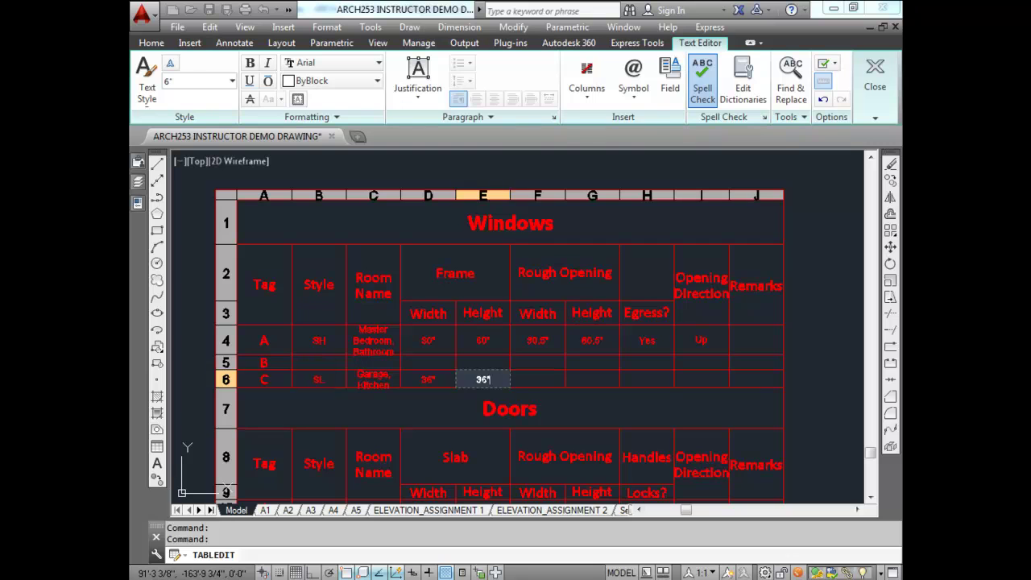
key(Escape)
text(36")
Fill in window C's rough opening with a width of 36.5" and a height of 36.5".
key(Tab)
text(36.5")
key(Tab)
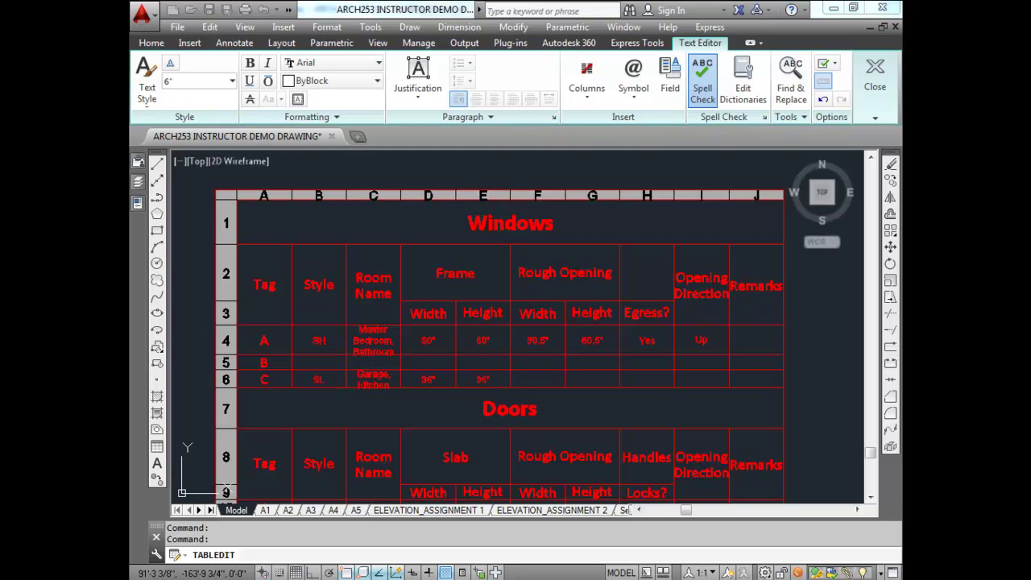
key(Escape)
text(36.5")
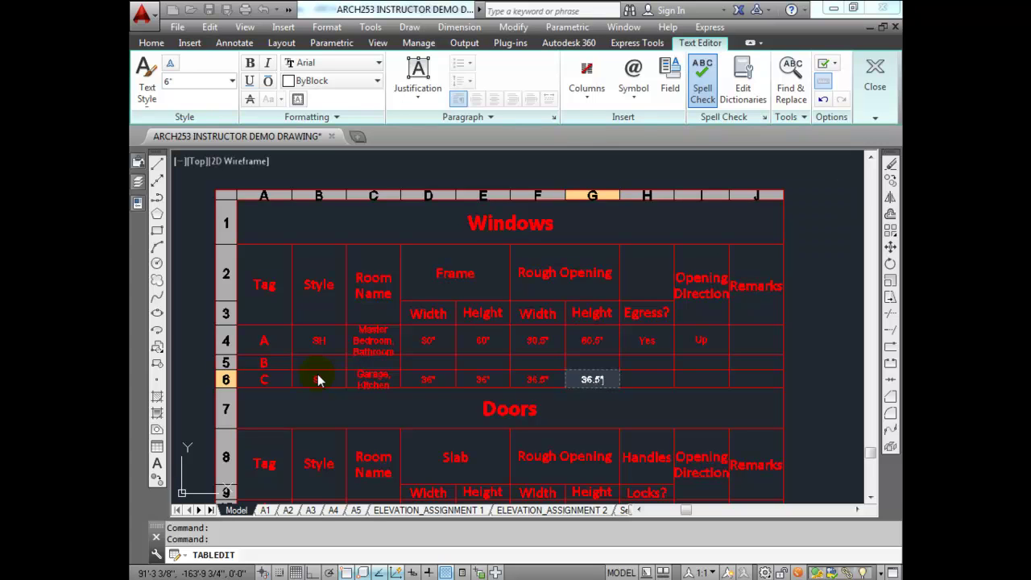
key(Tab)
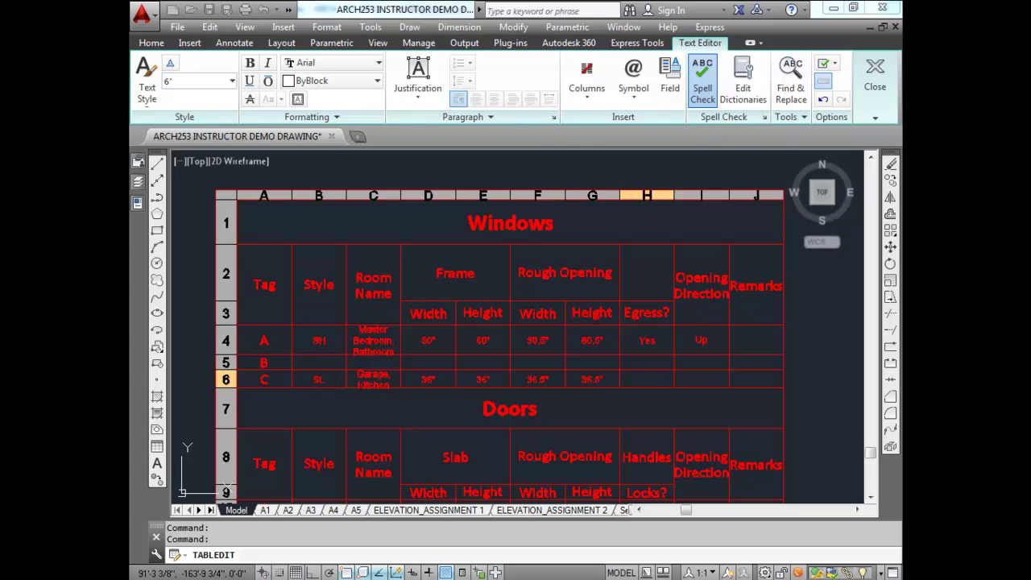
Enter No for window C's Egress and Left for its Opening Direction, leaving Remarks empty.
text(No)
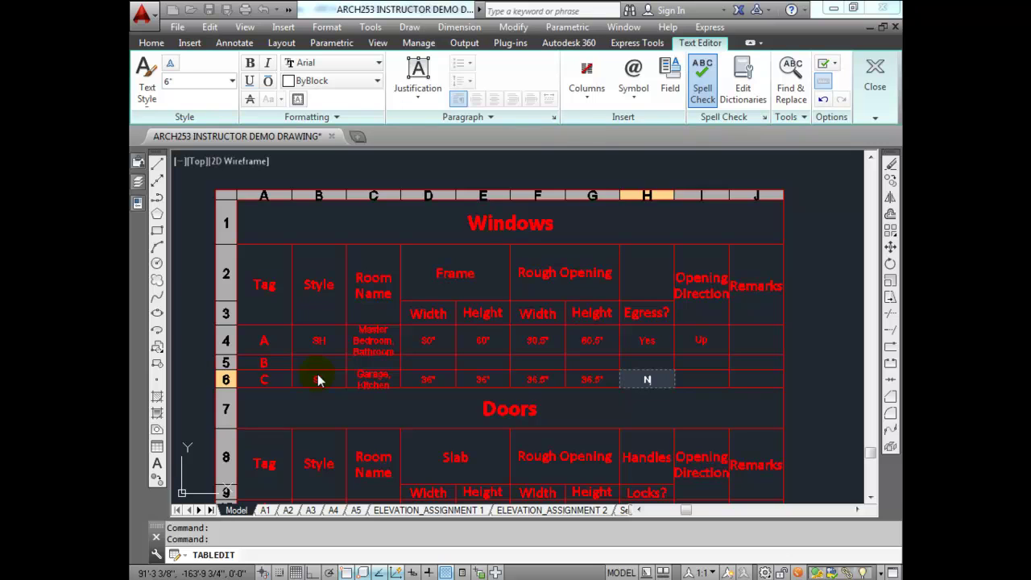
key(Tab)
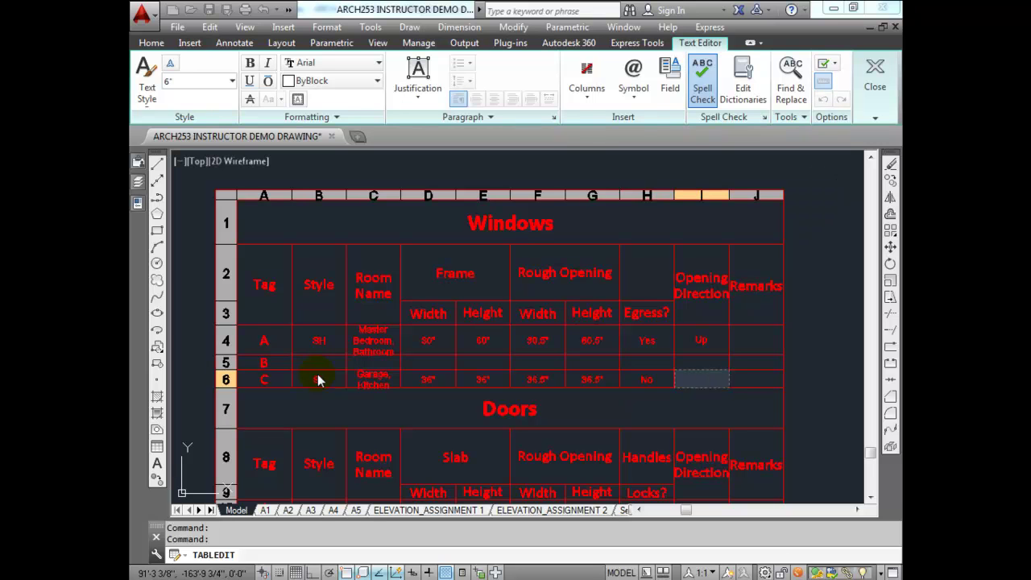
text(Left)
key(Tab)
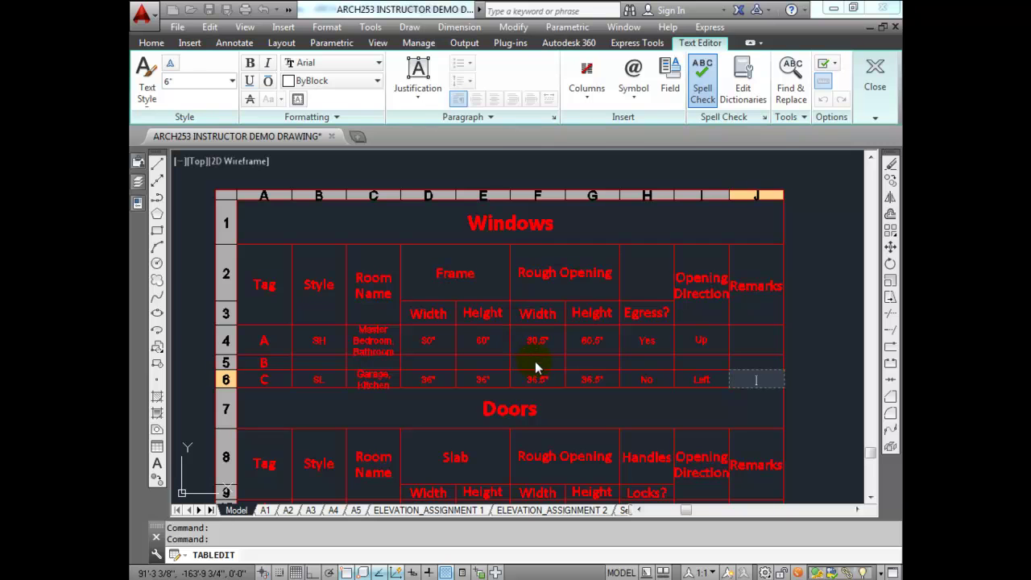
key(Escape)
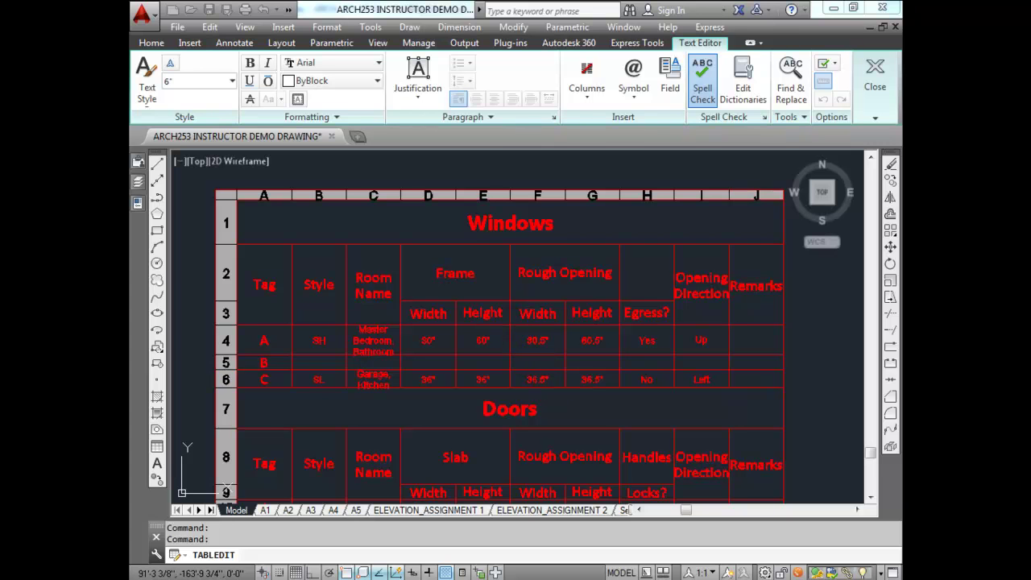
Examine the numbered door tags on the main floor plan and the garage plan to identify each door for the schedule.
scroll(539, 399, down, 3)
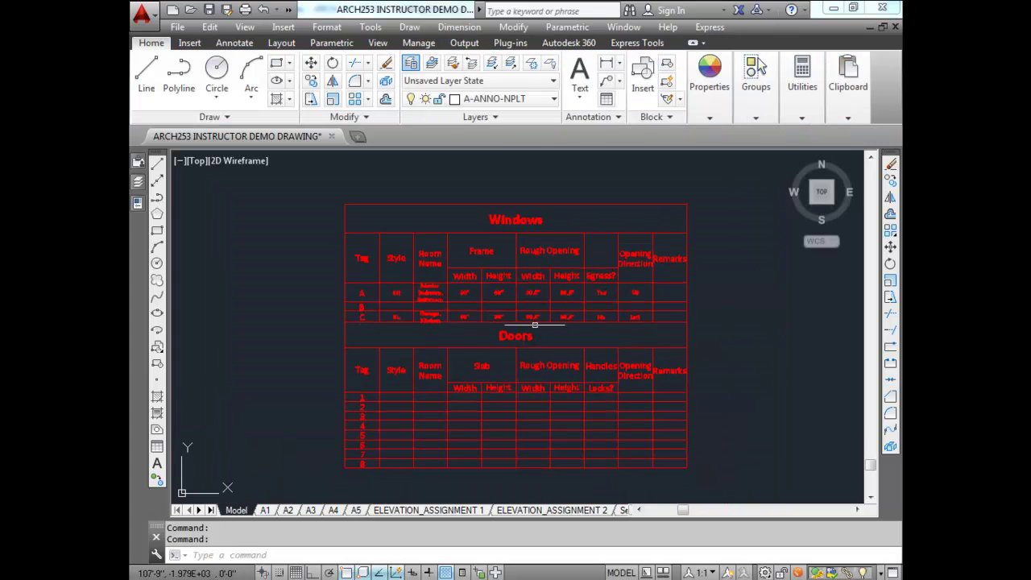
scroll(369, 300, up, 4)
scroll(402, 314, down, 4)
middle_drag(414, 338, 399, 286)
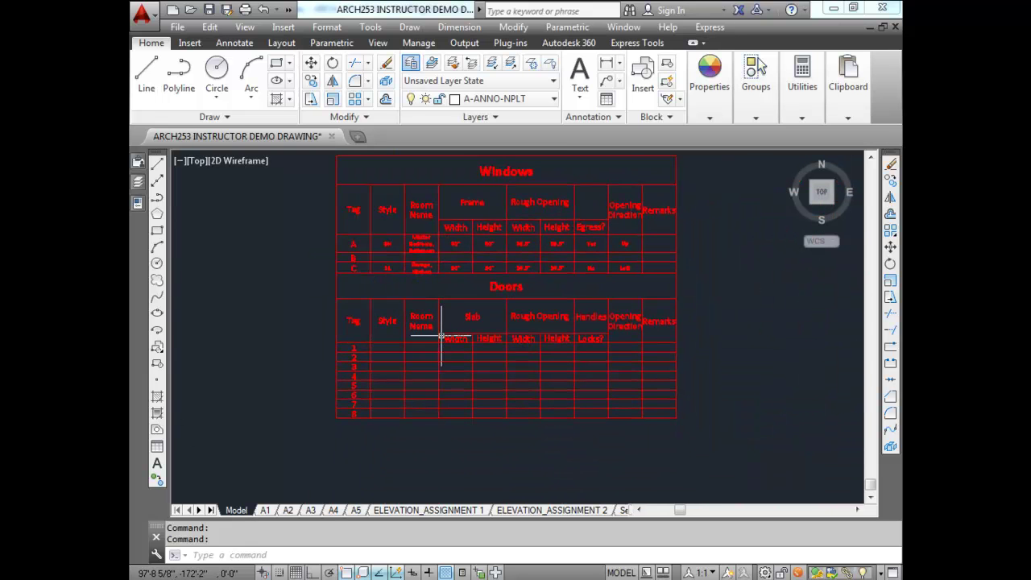
scroll(437, 333, down, 2)
scroll(408, 346, up, 5)
scroll(362, 346, down, 12)
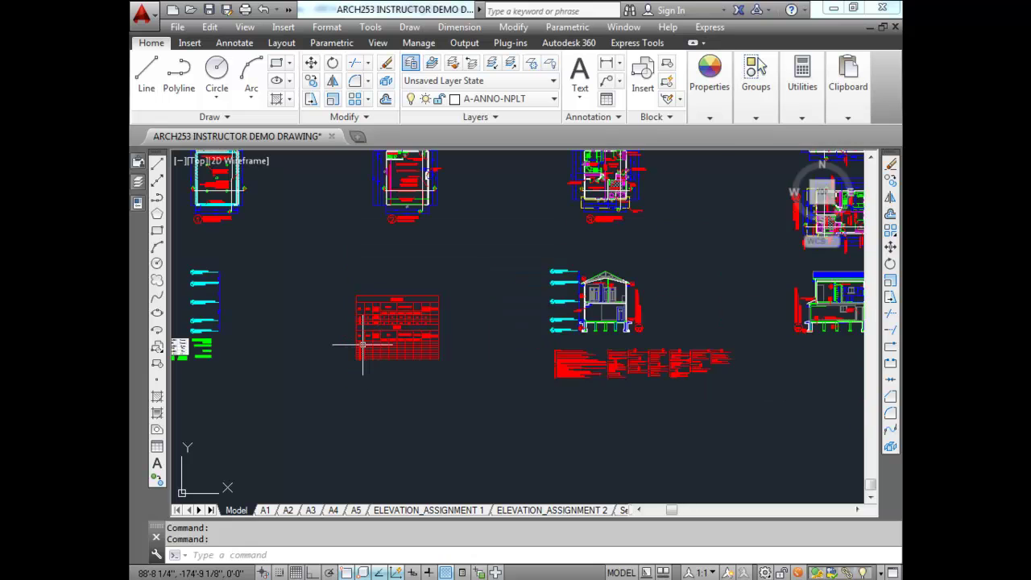
scroll(663, 335, up, 10)
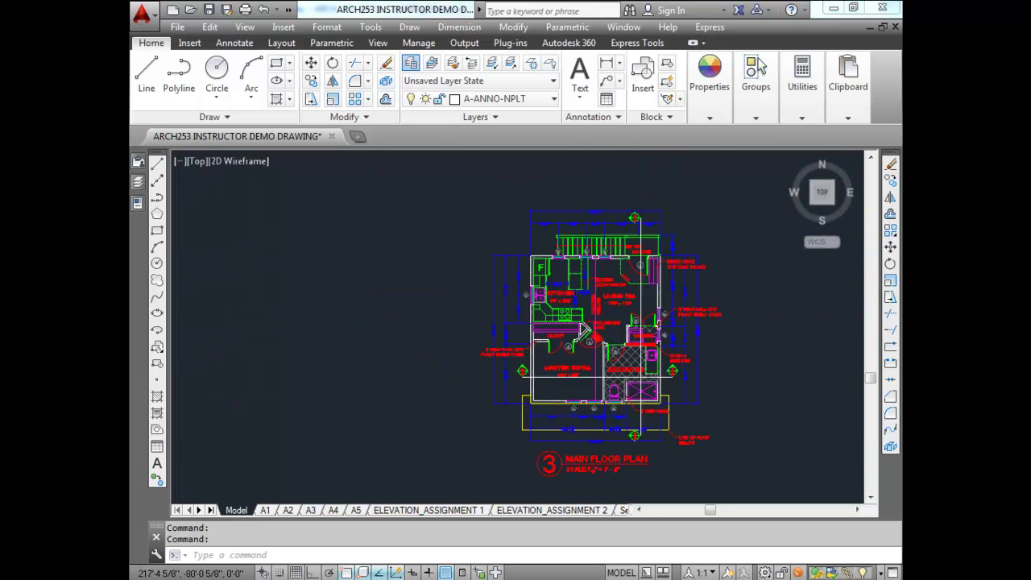
scroll(633, 265, up, 4)
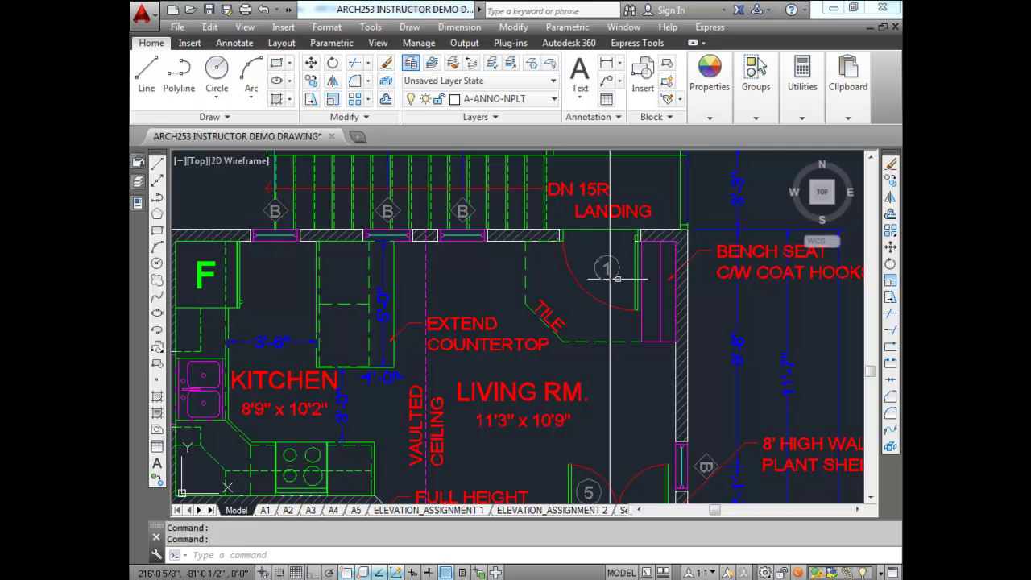
scroll(605, 266, down, 3)
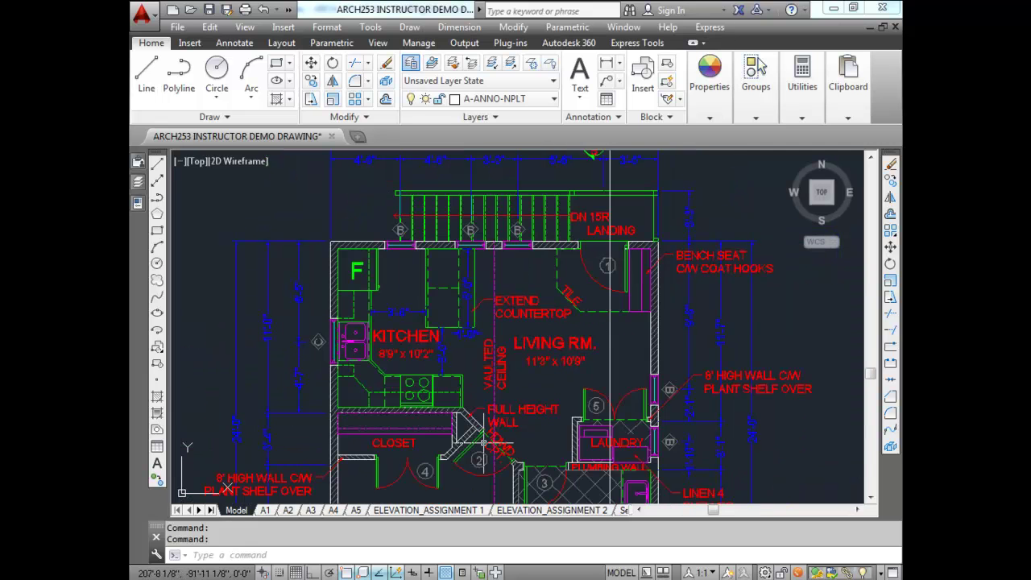
middle_drag(500, 451, 486, 351)
scroll(481, 352, up, 3)
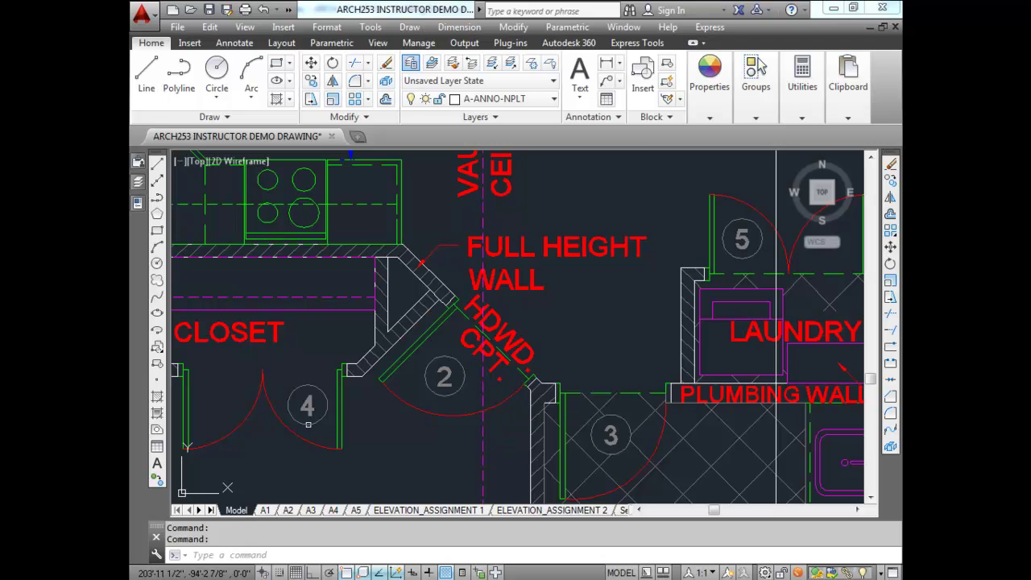
scroll(695, 278, down, 6)
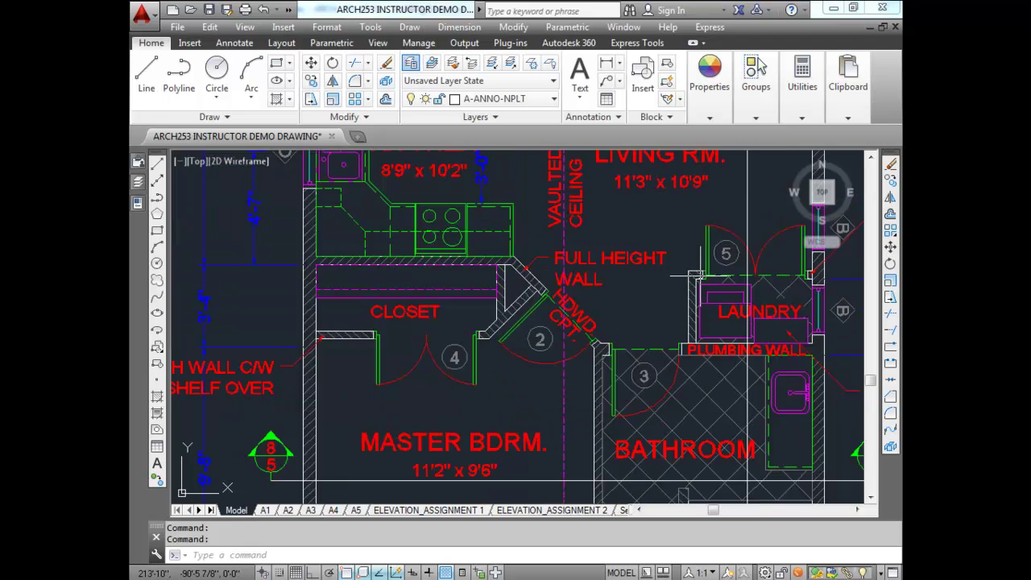
middle_drag(694, 277, 566, 287)
scroll(566, 287, down, 1)
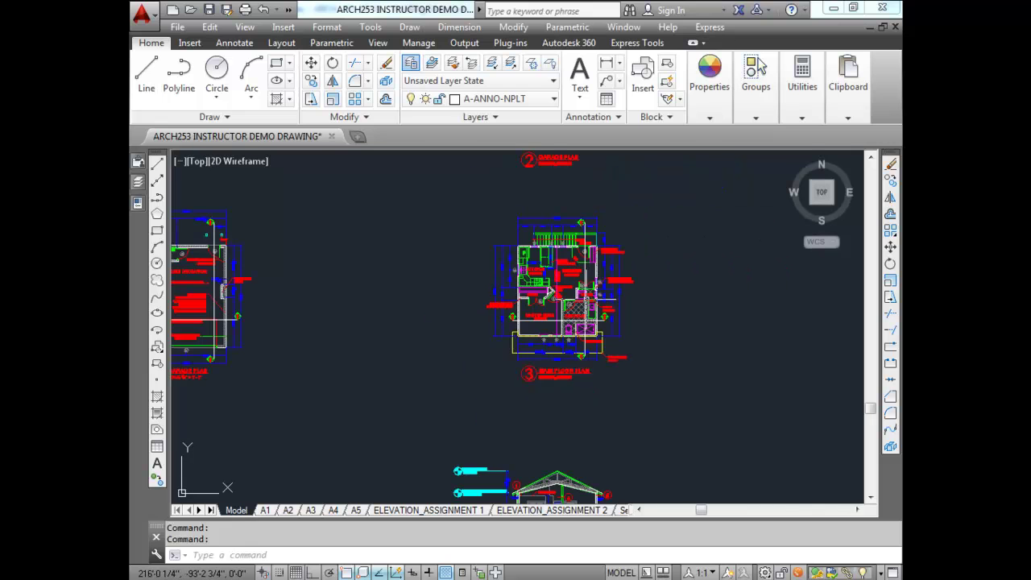
middle_drag(368, 322, 614, 323)
scroll(539, 278, up, 6)
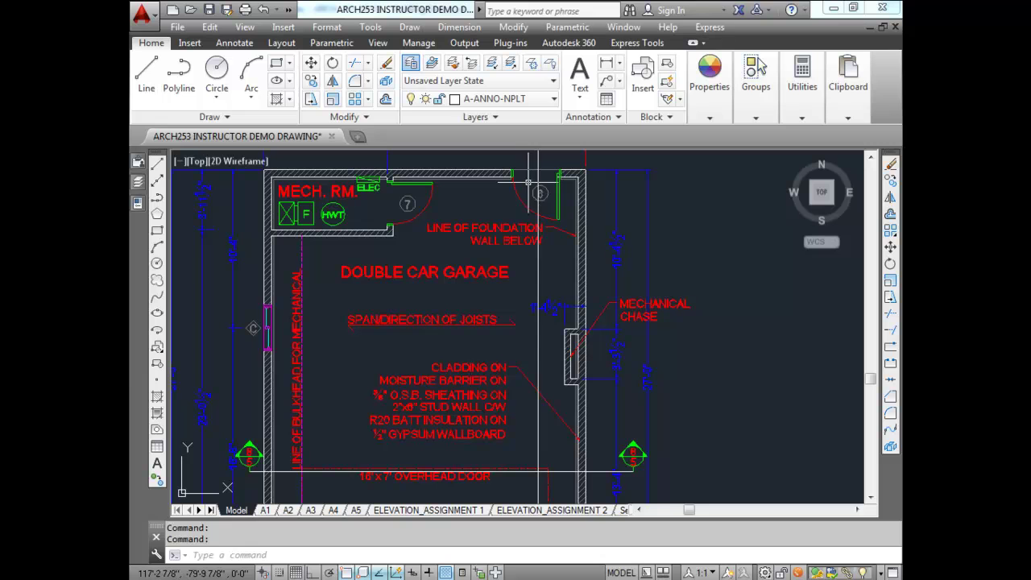
scroll(406, 213, down, 2)
scroll(428, 464, up, 2)
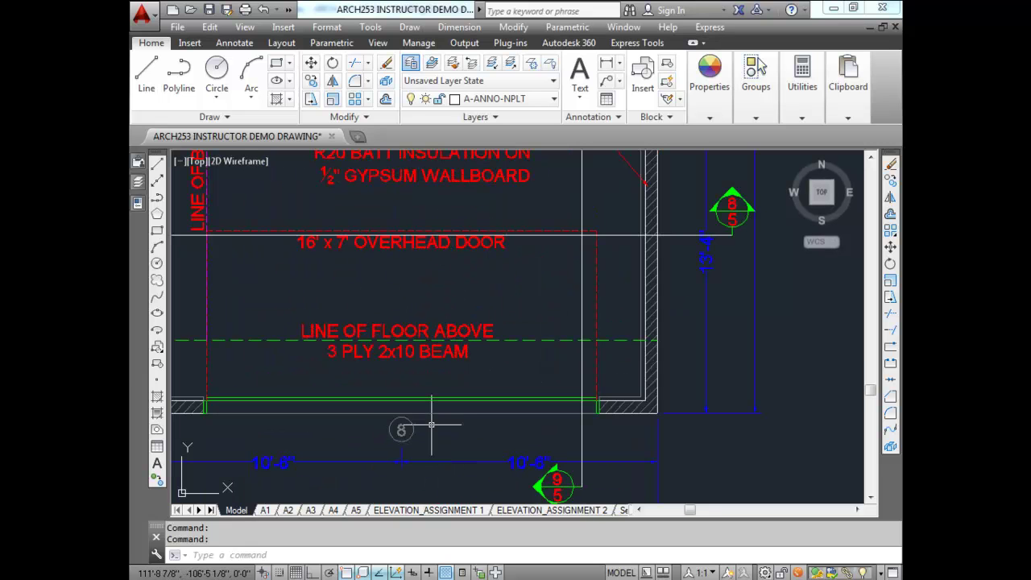
scroll(483, 368, down, 5)
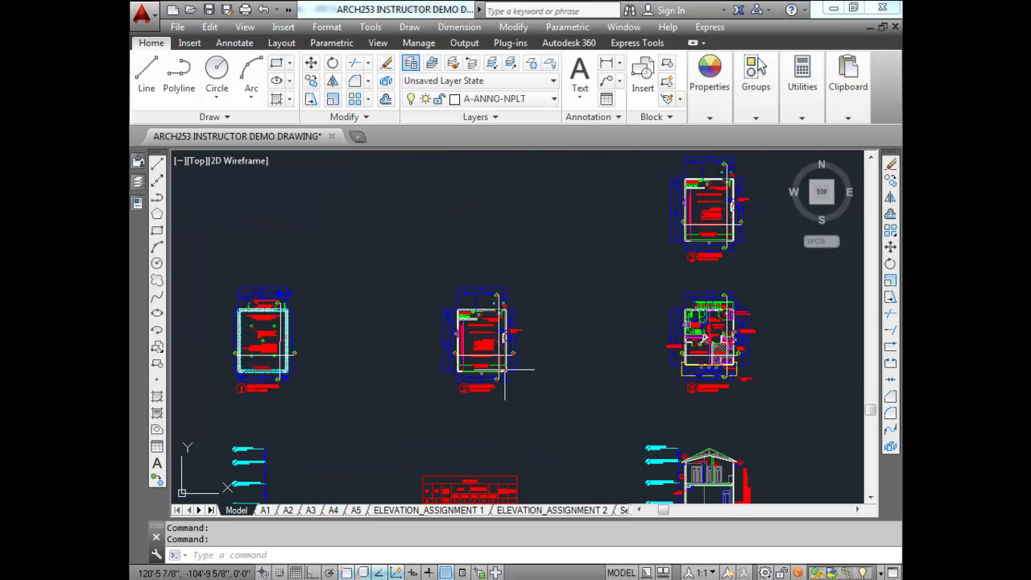
Check door 1 on the main floor plan and fill in its Style as Single and Room Name as Foyer in the Doors schedule.
scroll(725, 345, up, 6)
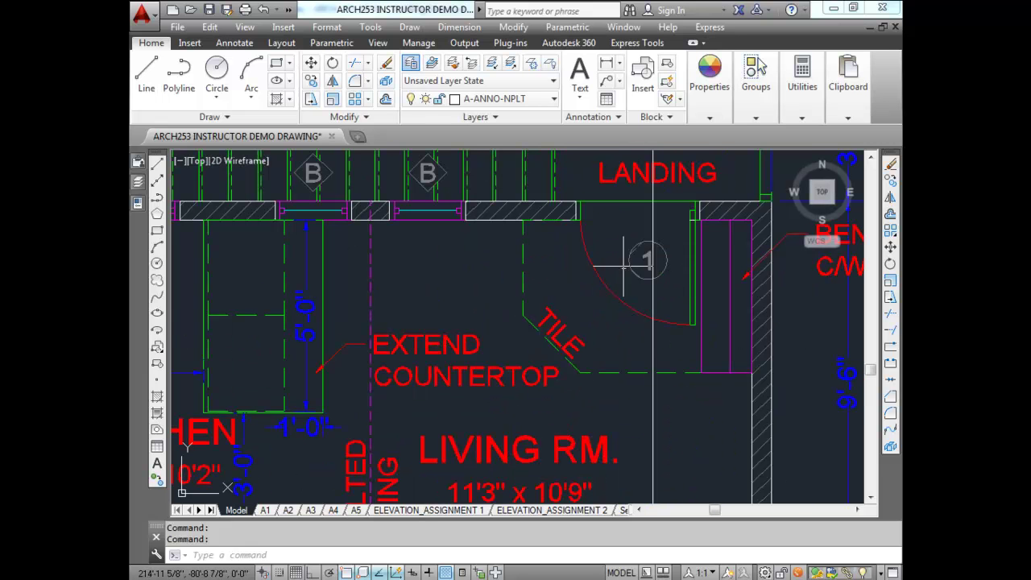
scroll(611, 266, down, 6)
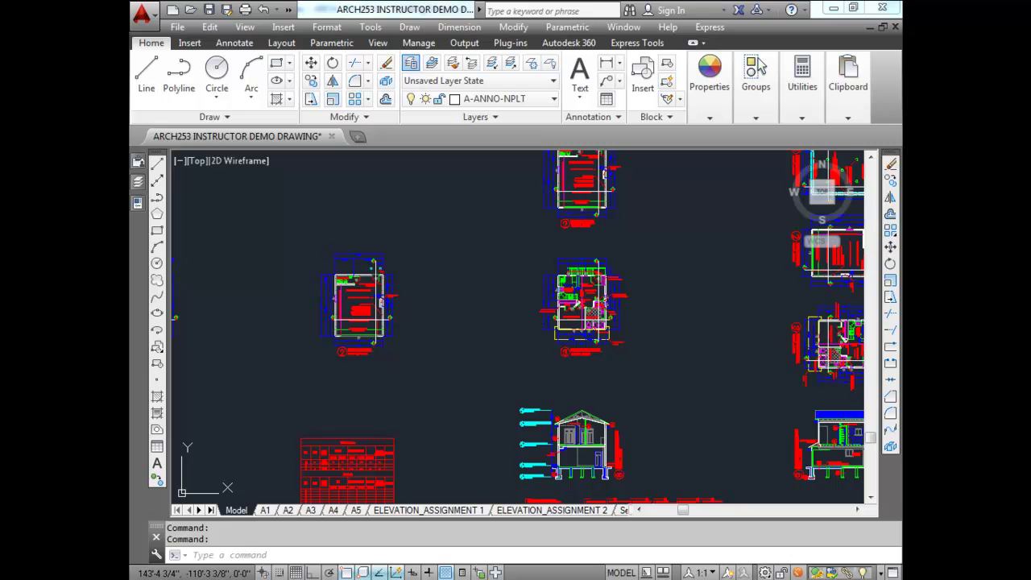
middle_drag(649, 352, 673, 322)
middle_drag(453, 407, 483, 368)
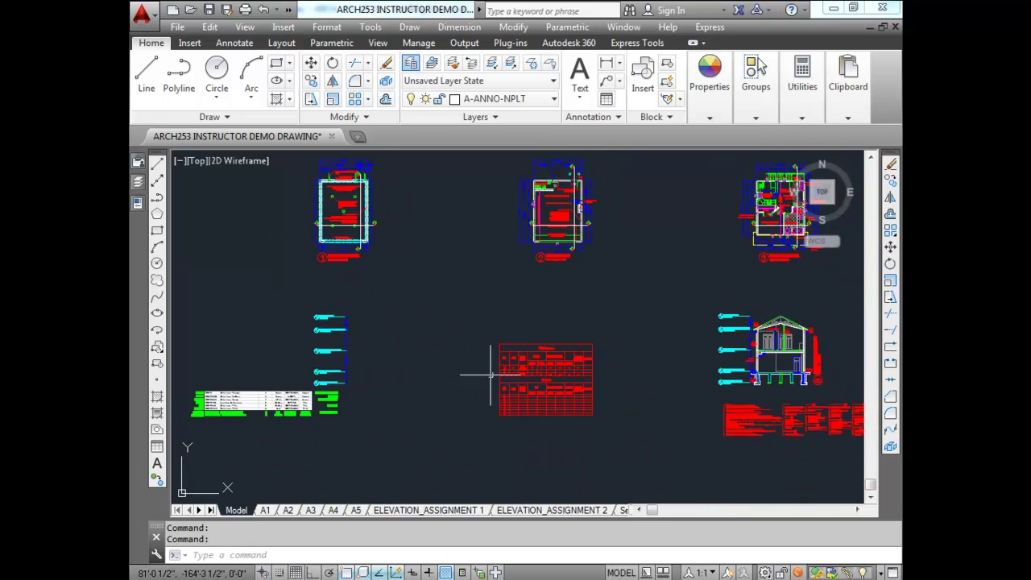
scroll(516, 391, up, 8)
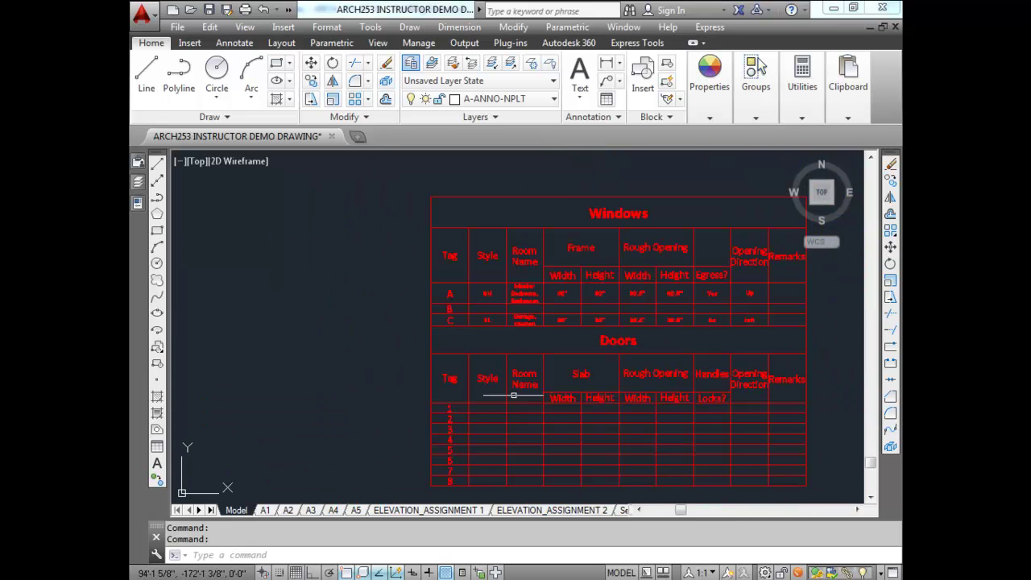
click(475, 413)
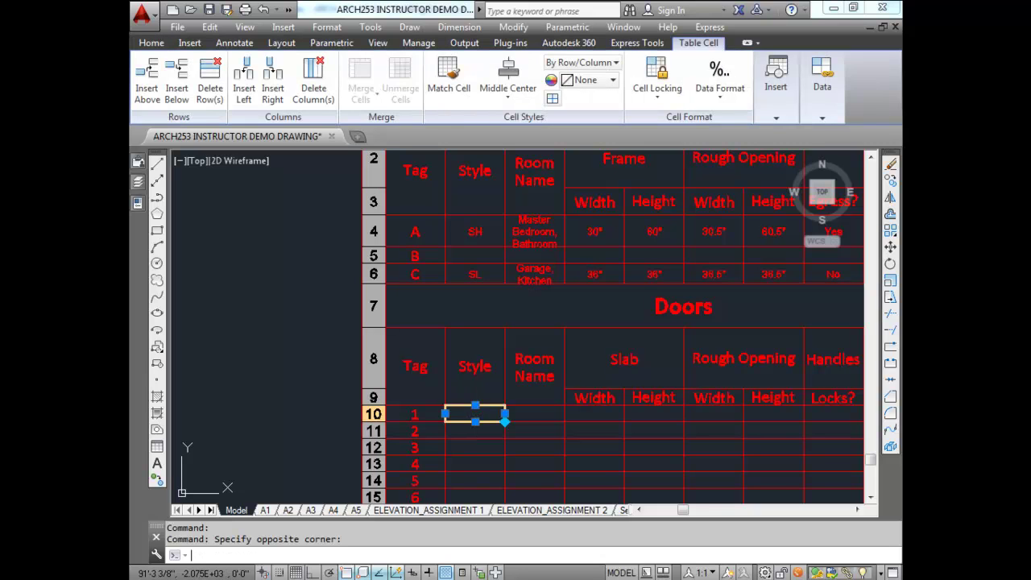
double_click(476, 414)
text(Single)
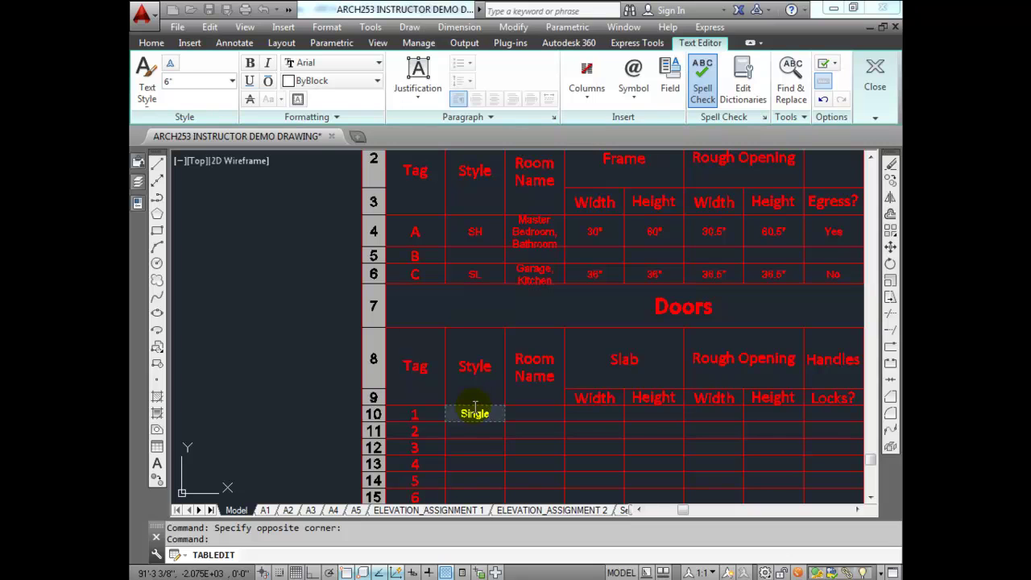
key(Tab)
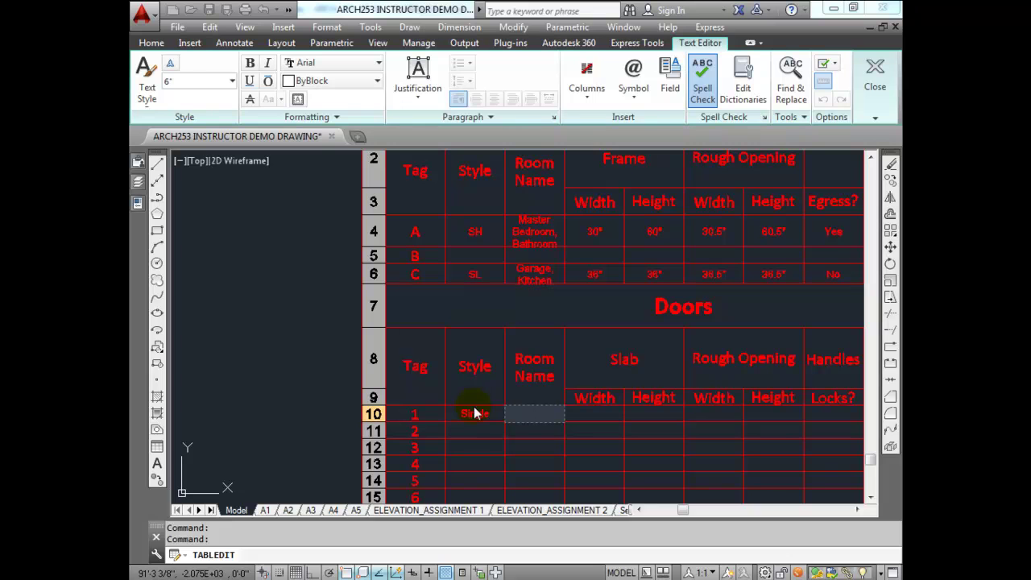
text(Foyer)
key(Escape)
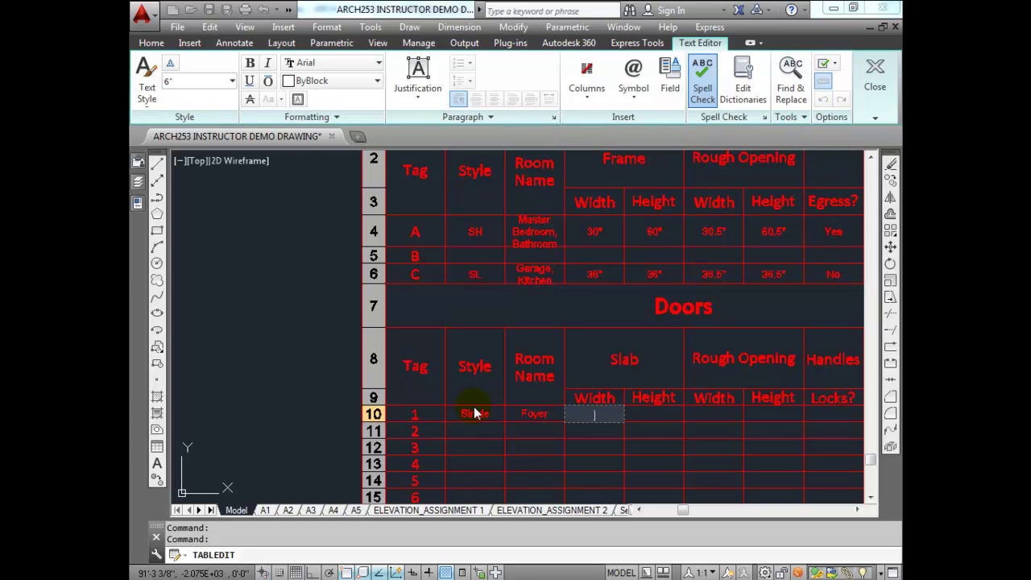
Fill in door 1's slab size with a width of 36" and a height of 80".
text(36")
key(Tab)
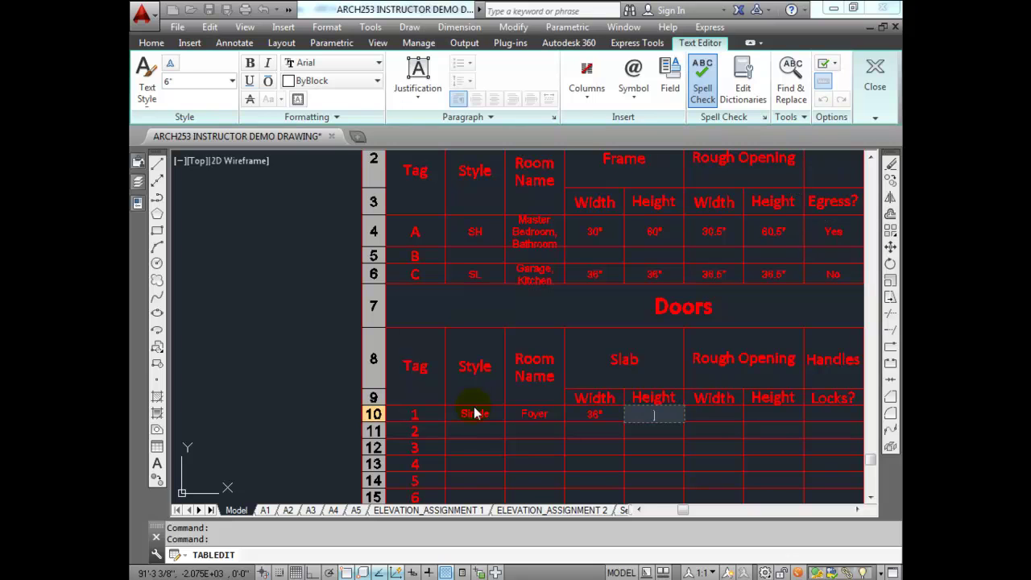
text(80")
key(Escape)
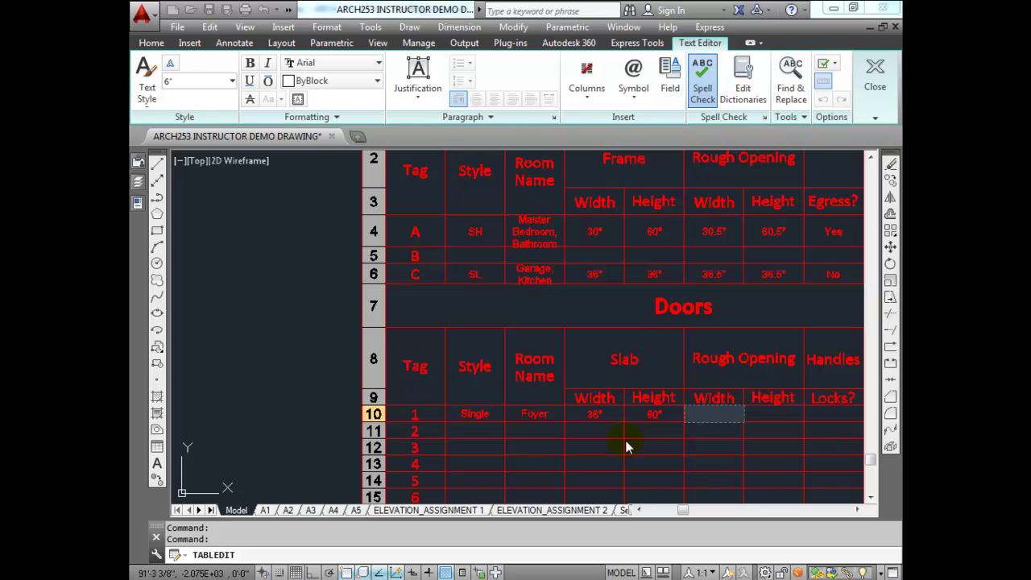
Enter 36.5" as door 1's rough opening width and close the cell editor.
text(36.5")
key(Escape)
key(Tab)
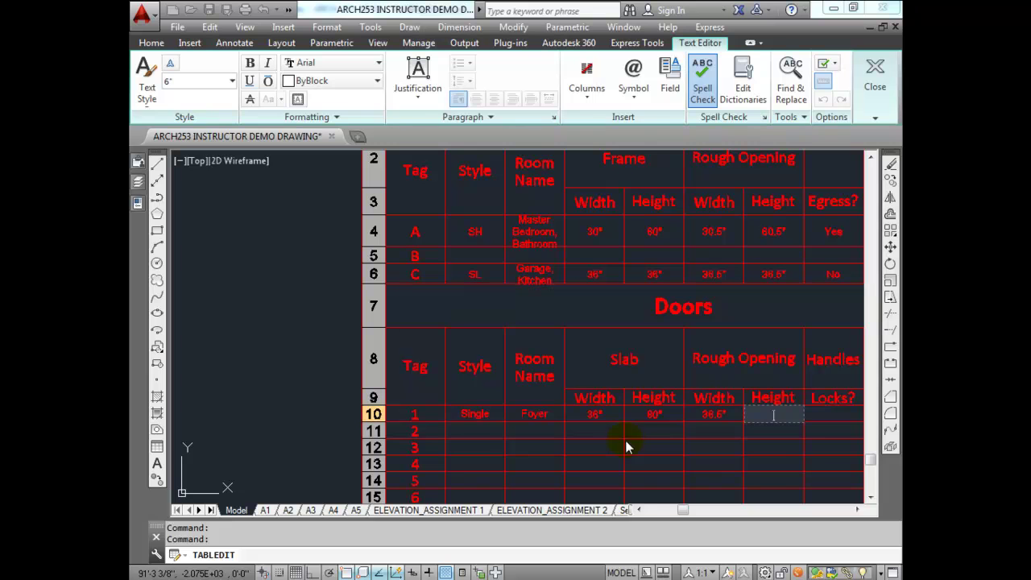
click(732, 412)
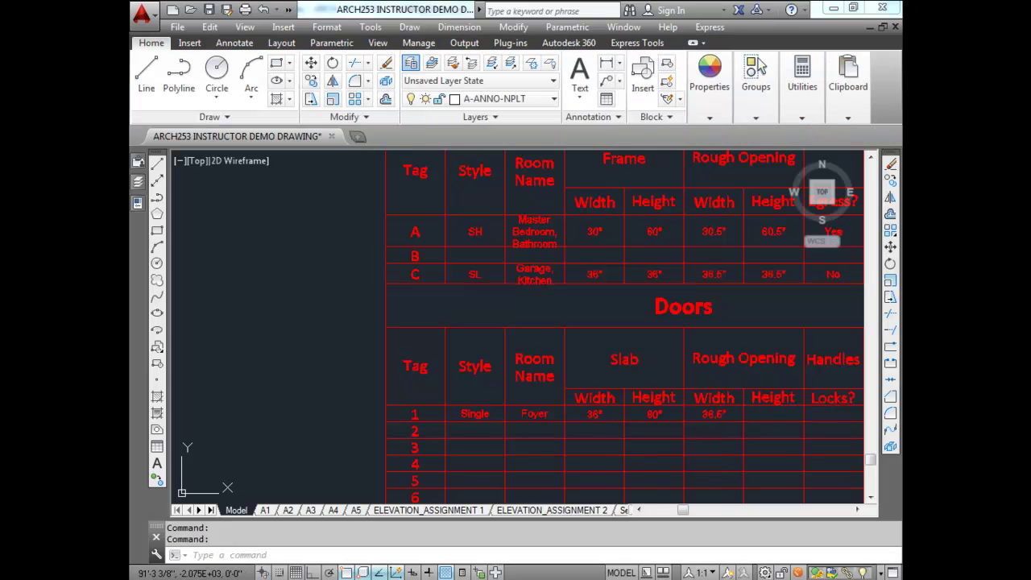
Set door 1's rough opening width to 37.5" and its height to 82.5" in the Doors schedule.
click(724, 413)
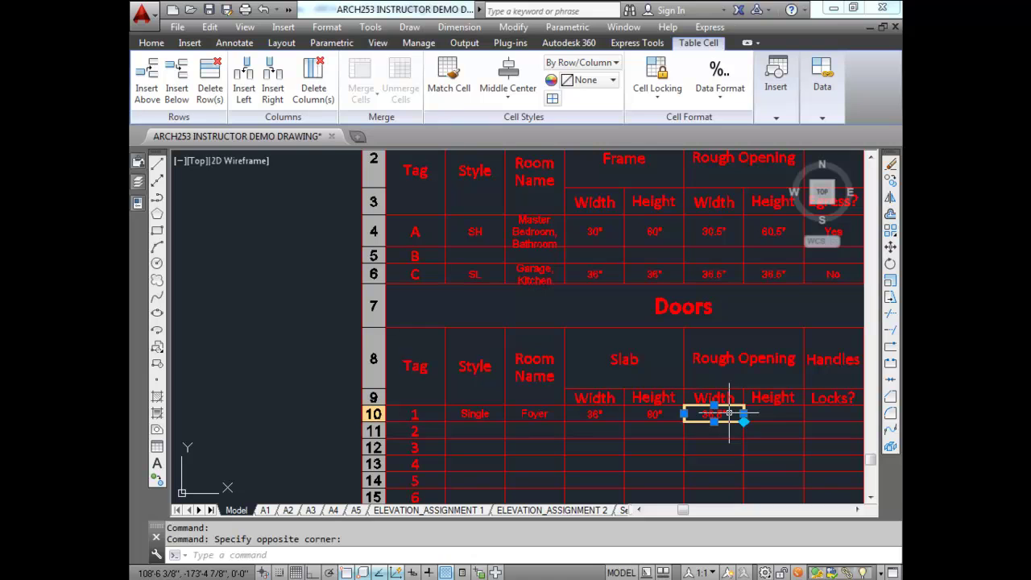
double_click(729, 413)
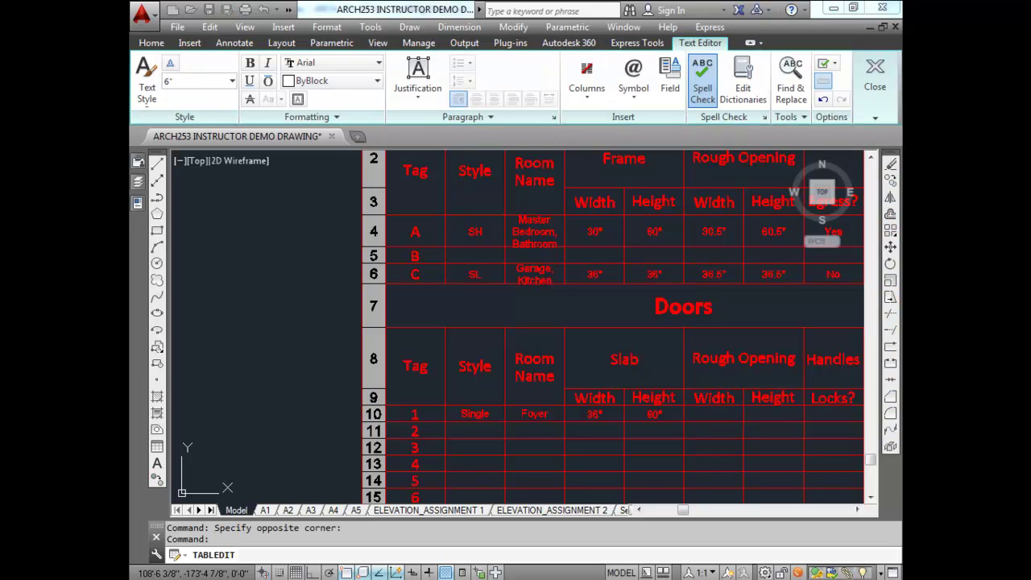
text(37.5")
key(Tab)
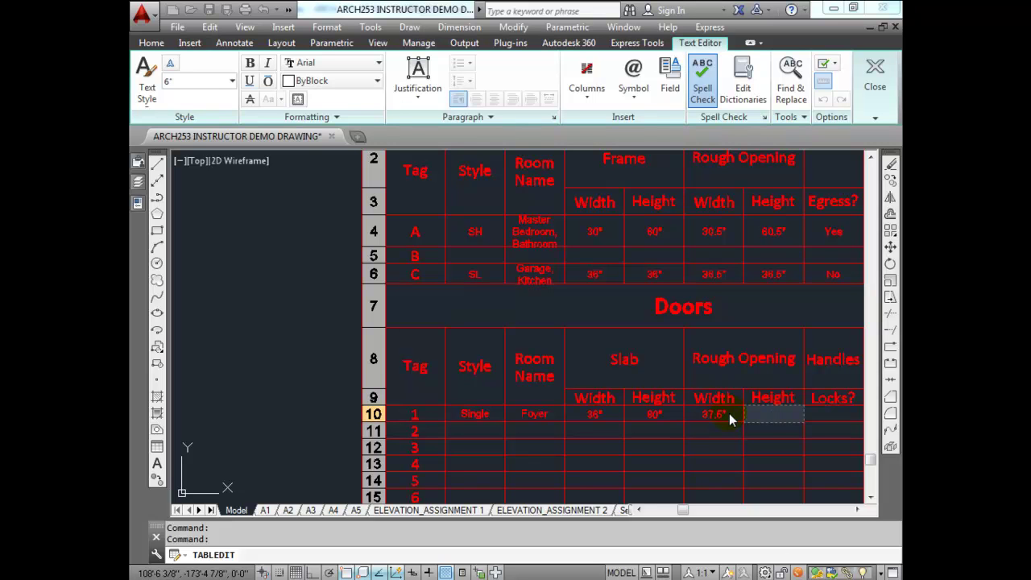
text(82.5")
key(Escape)
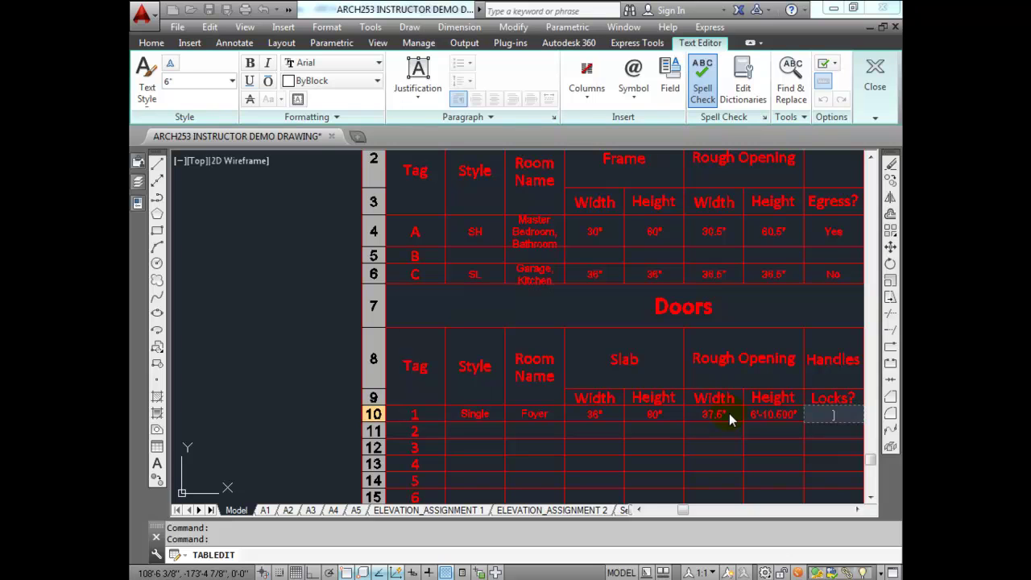
Enter Deadbolt/Lock as door 1's Handles/Locks entry in the Doors schedule.
text(Deadbolt, Privacy)
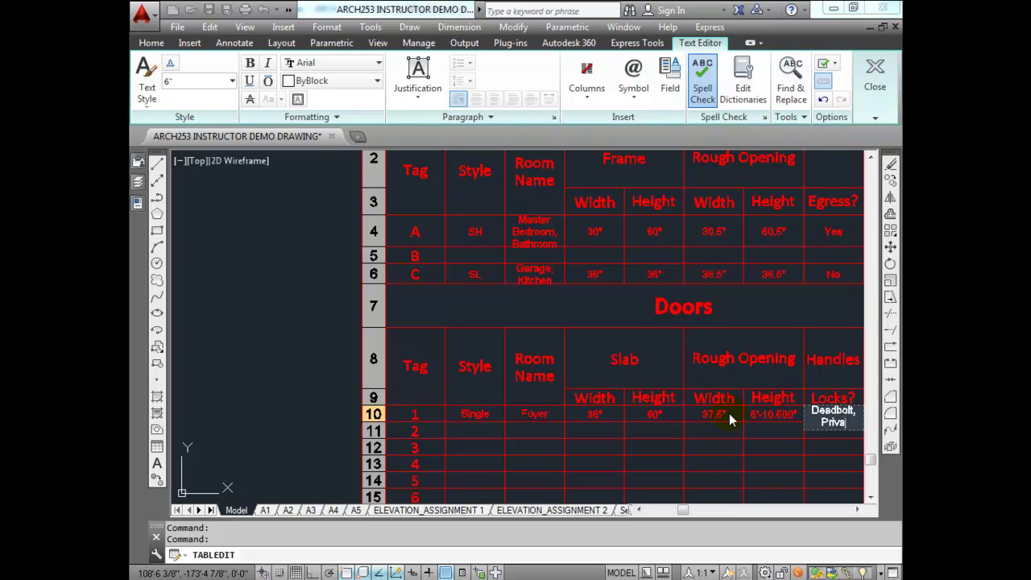
key(BackSpace)
key(BackSpace)
key(BackSpace)
key(BackSpace)
key(BackSpace)
key(BackSpace)
key(BackSpace)
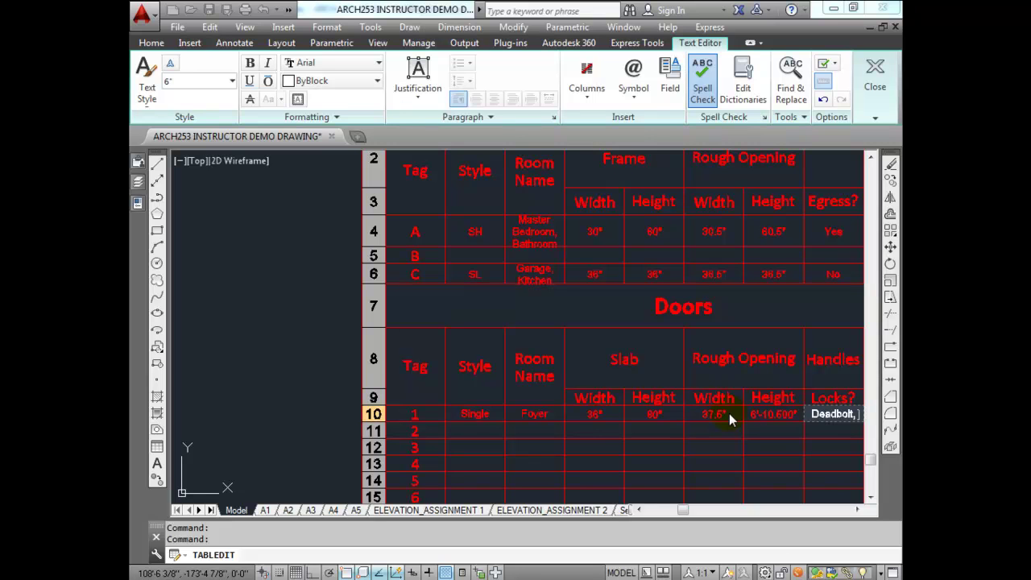
key(BackSpace)
key(BackSpace)
text(/Privacy)
key(Escape)
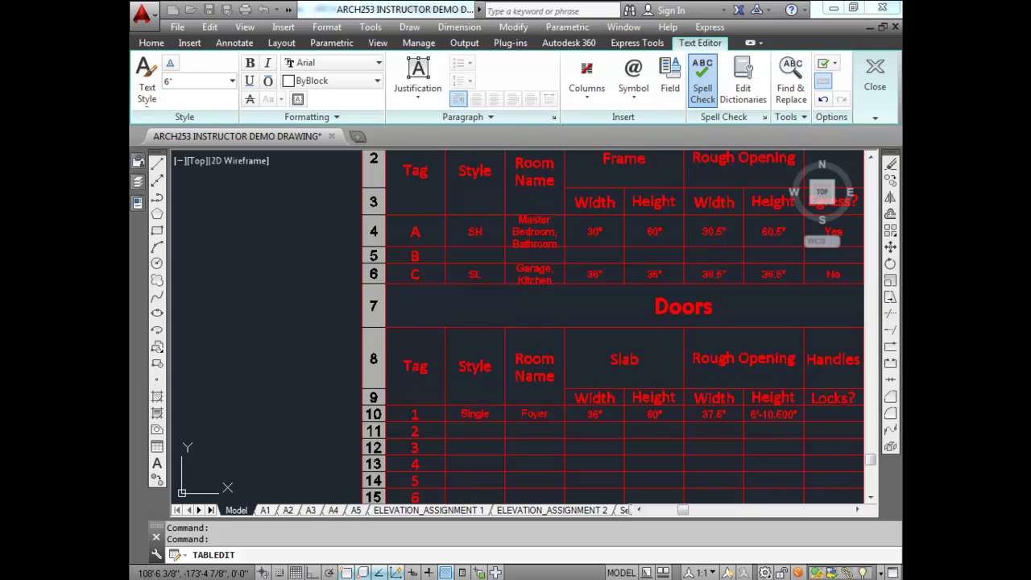
key(Tab)
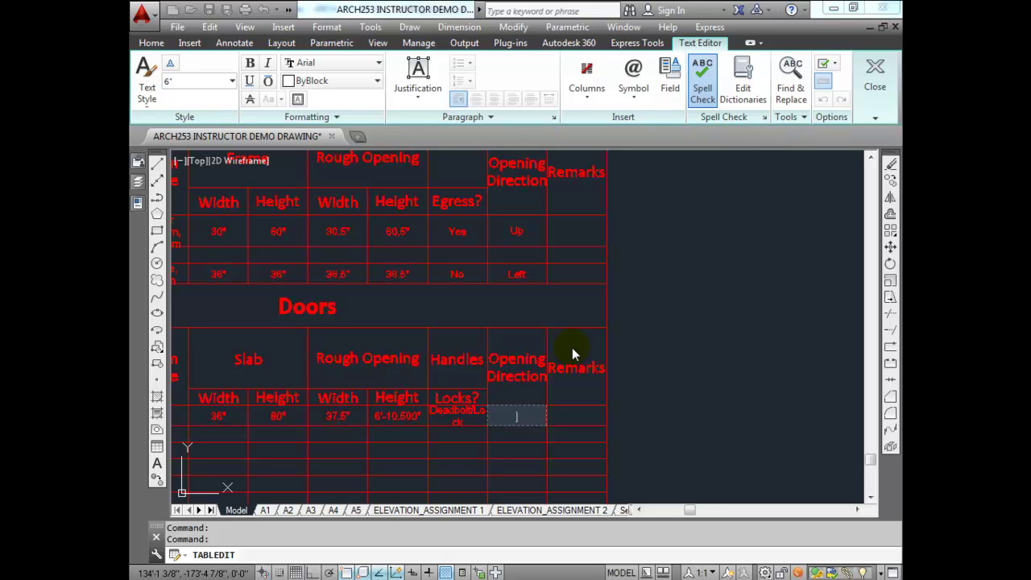
Check door 1's swing on the main floor plan and enter LH as its Opening Direction, closing the cell editor.
scroll(572, 347, down, 6)
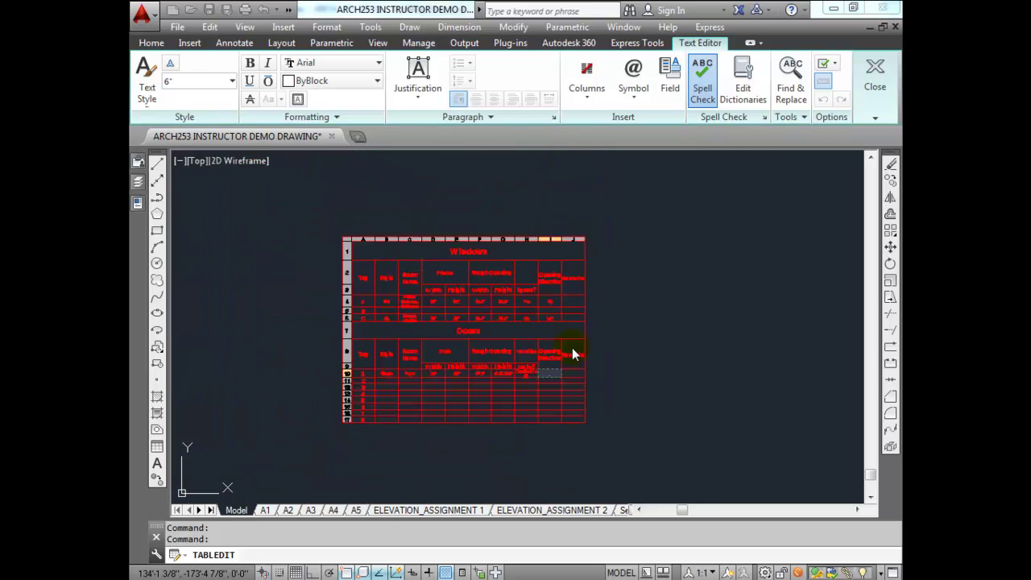
mouse_move(629, 351)
middle_down()
mouse_move(513, 364)
mouse_move(396, 437)
middle_up()
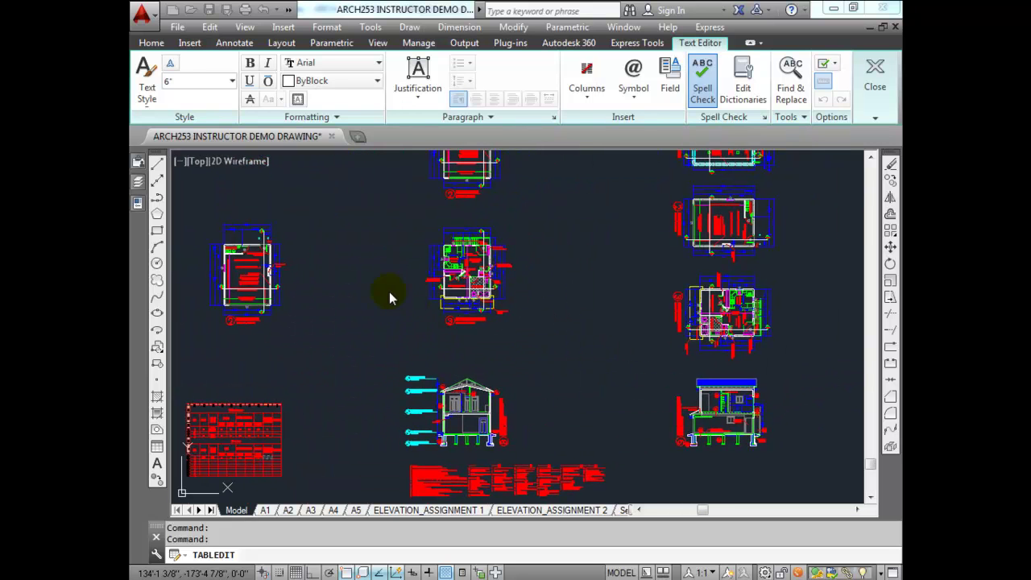
scroll(489, 256, up, 8)
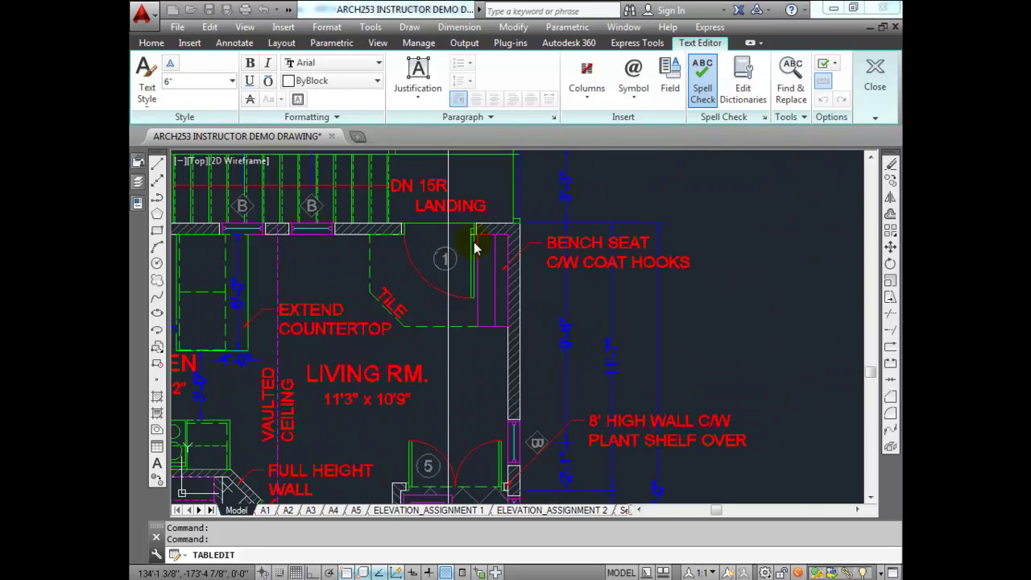
scroll(477, 322, down, 2)
middle_drag(474, 338, 544, 390)
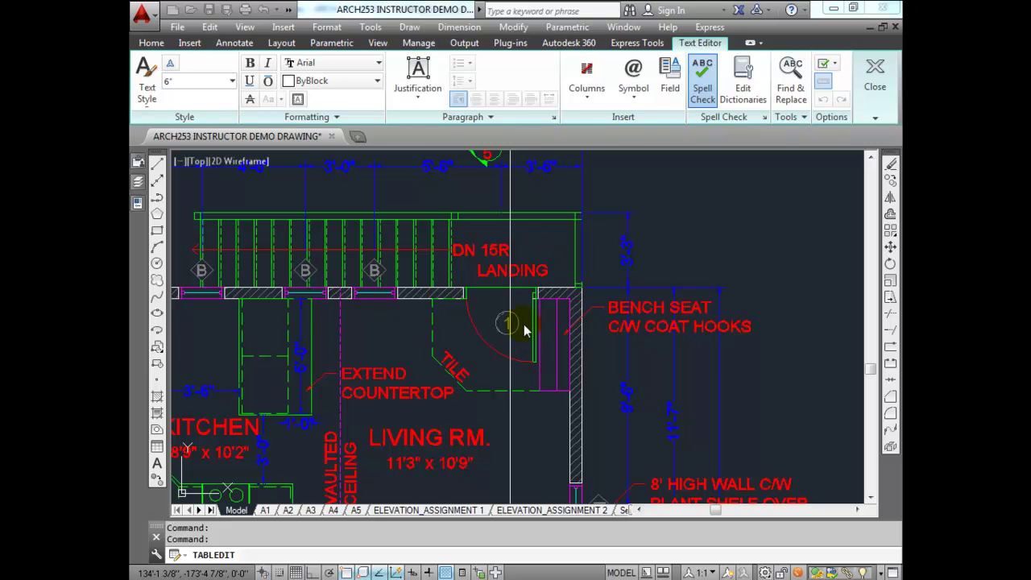
scroll(531, 320, down, 5)
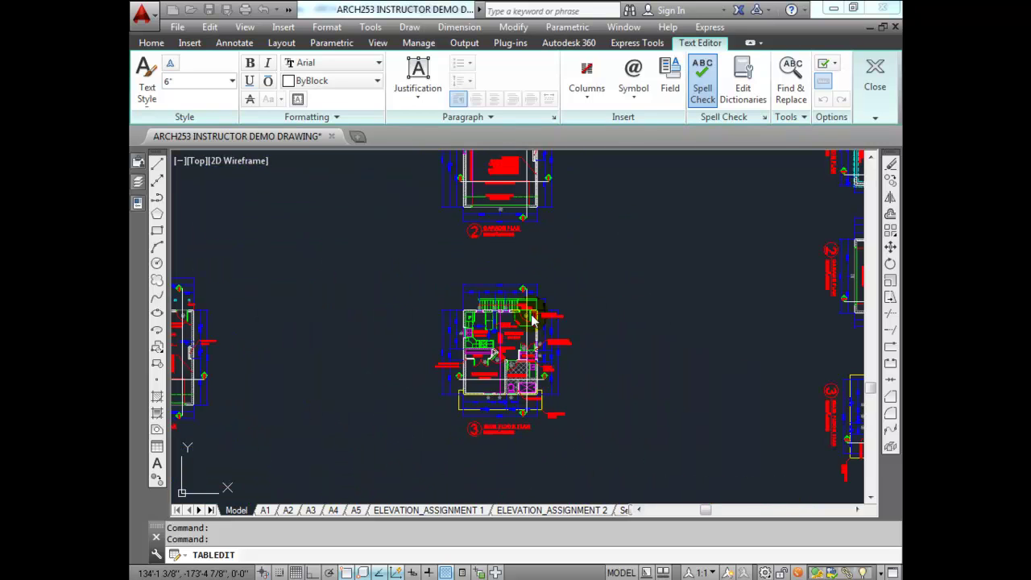
scroll(384, 311, up, 3)
scroll(359, 419, up, 6)
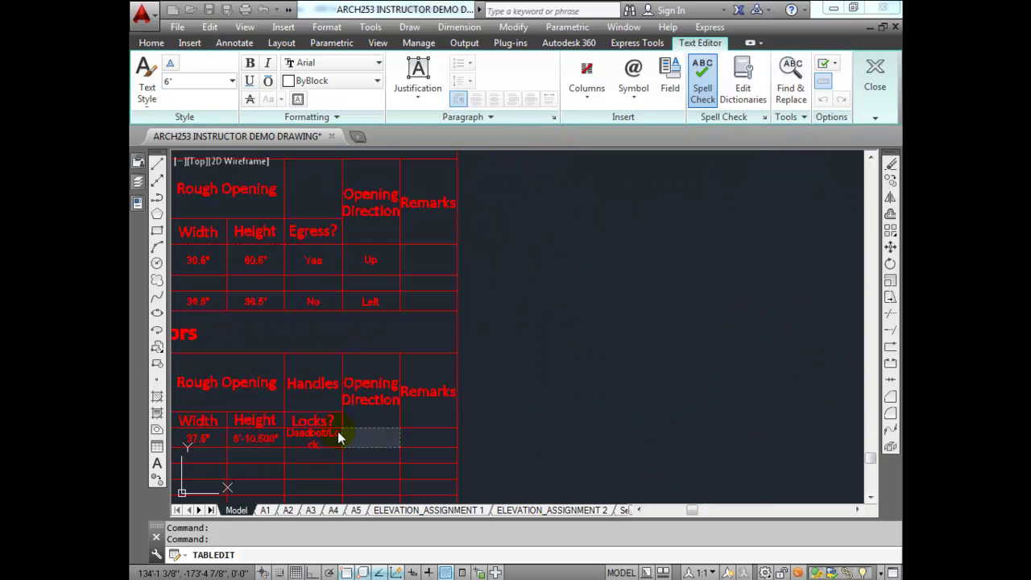
text(LH)
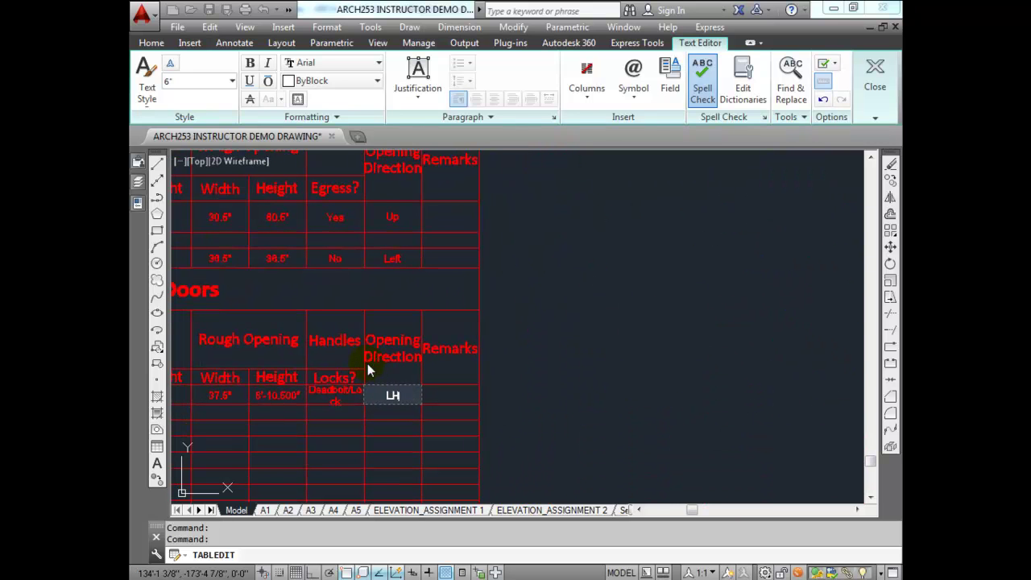
key(Escape)
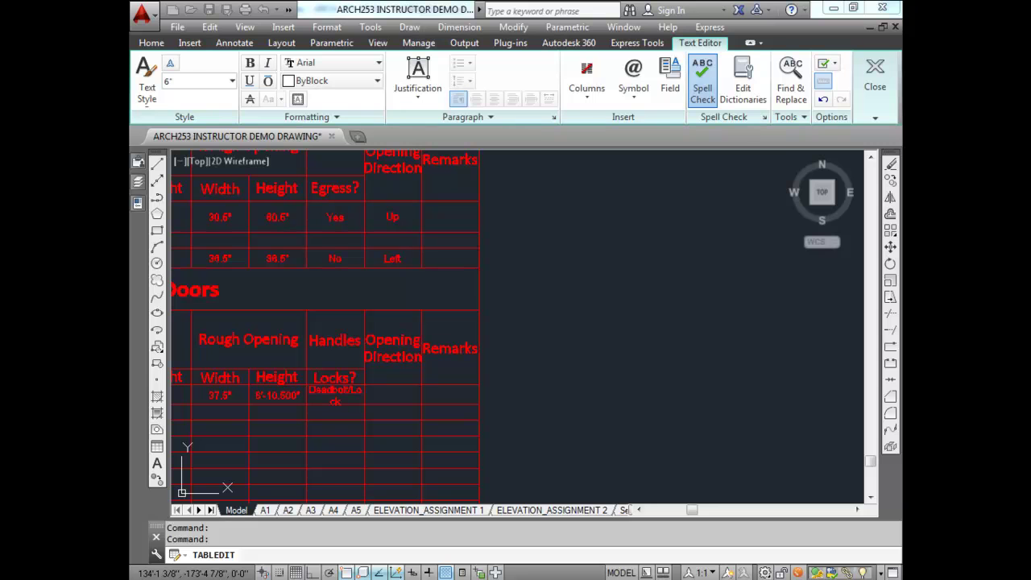
click(379, 412)
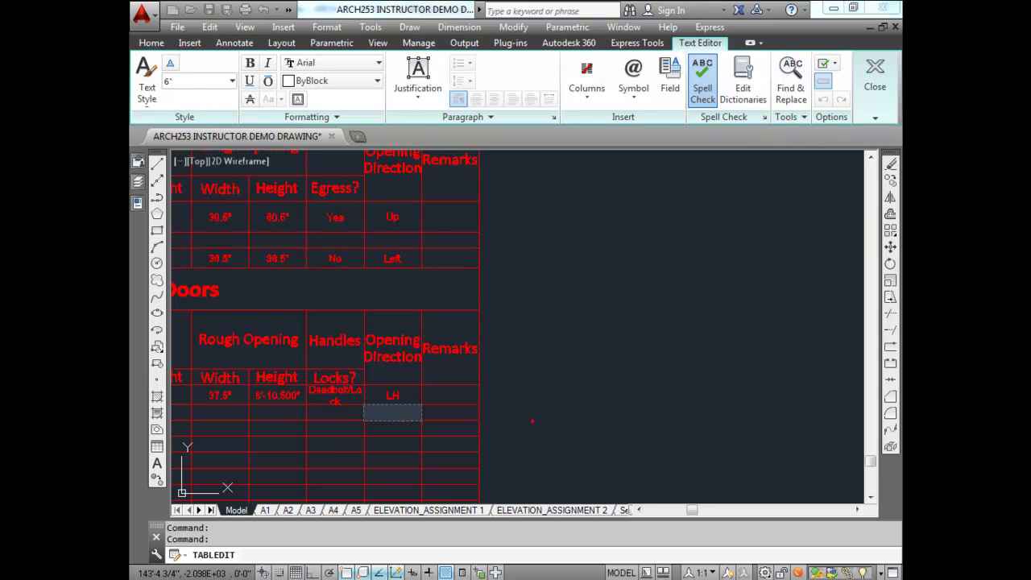
click(531, 421)
Try to widen the Handles column from door 1's Deadbolt/Lock cell and turn object snap off.
click(355, 395)
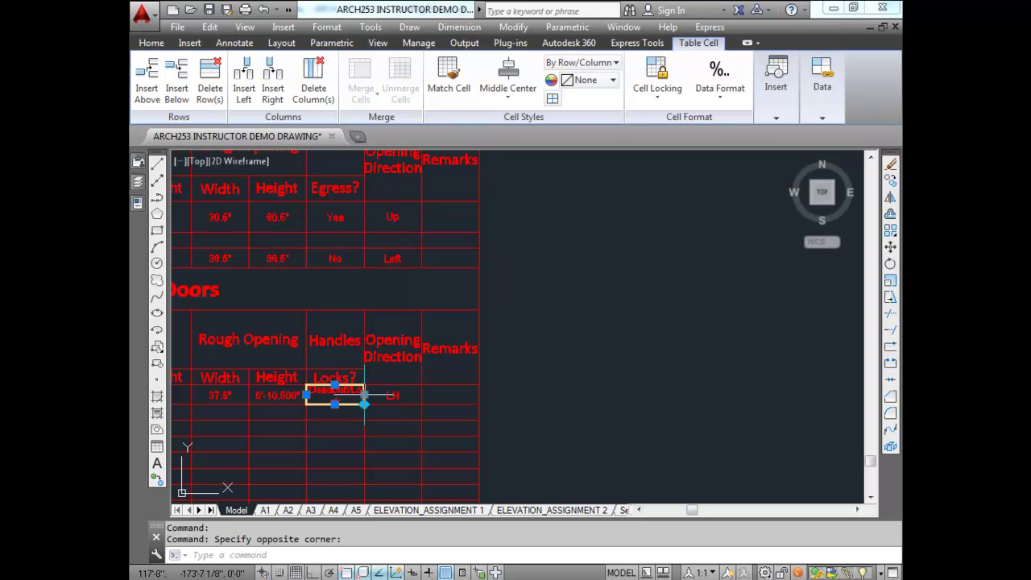
click(364, 395)
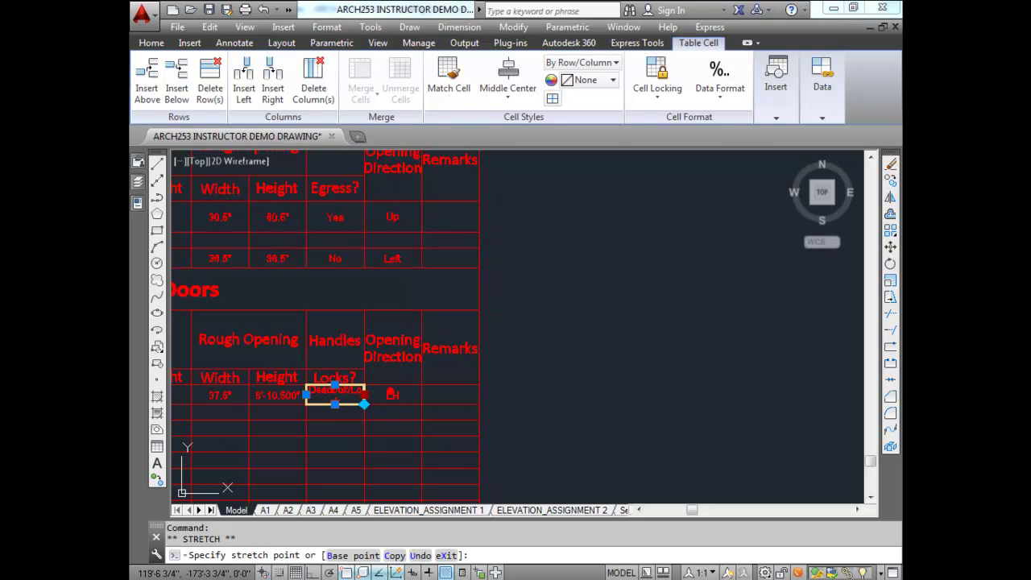
middle_drag(367, 414, 442, 374)
scroll(442, 374, up, 4)
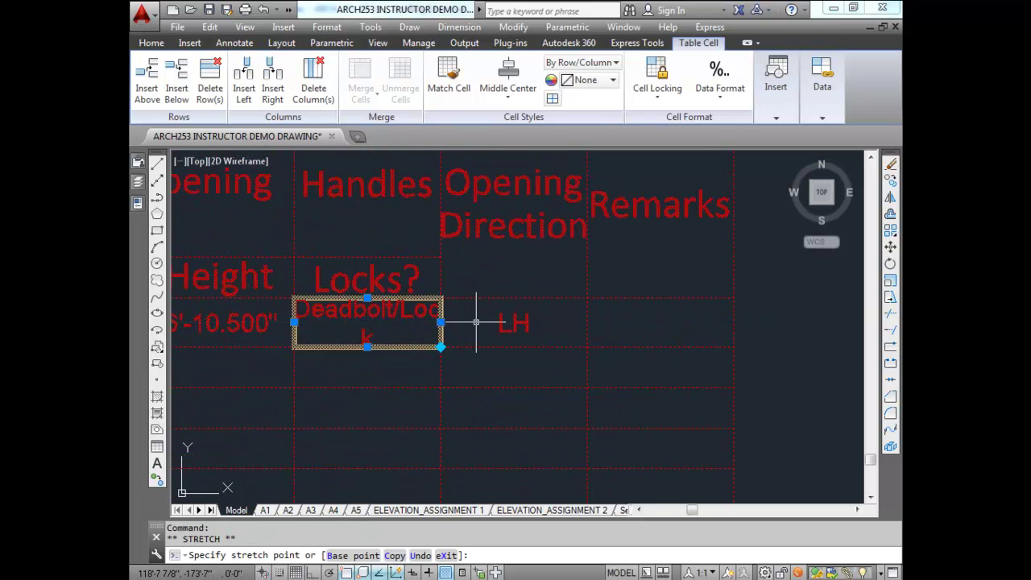
click(473, 322)
click(441, 323)
key(F3)
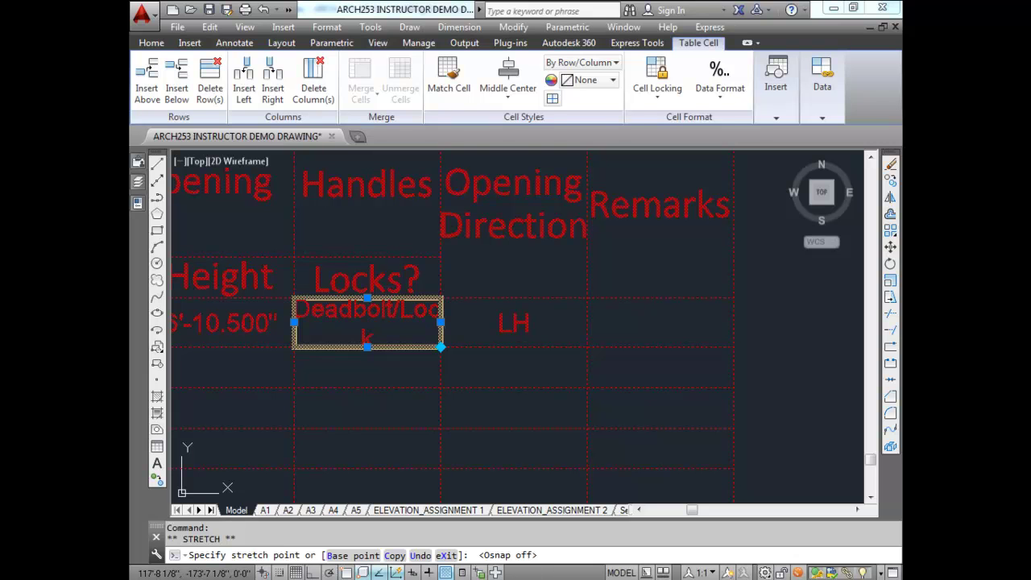
key(Escape)
scroll(390, 338, down, 2)
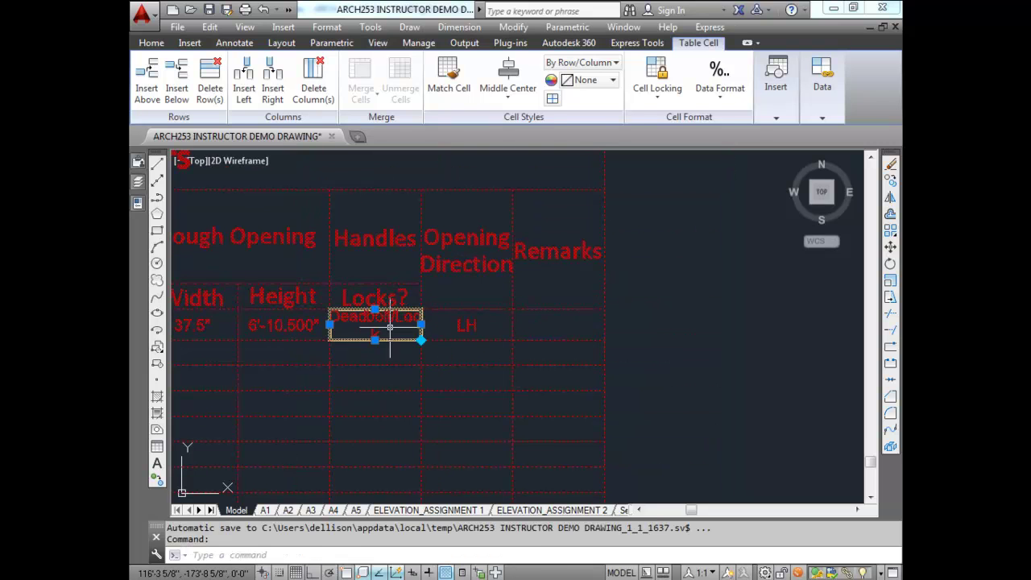
Widen the Handles column of the schedule just enough for Deadbolt/Lock to fit on one line.
click(420, 280)
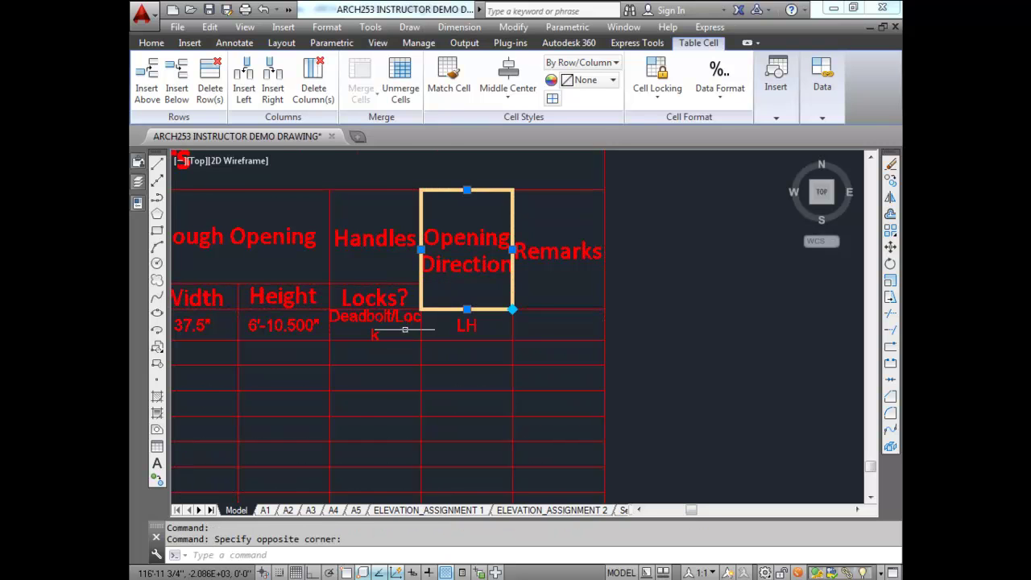
scroll(406, 329, down, 3)
click(399, 326)
scroll(404, 327, up, 4)
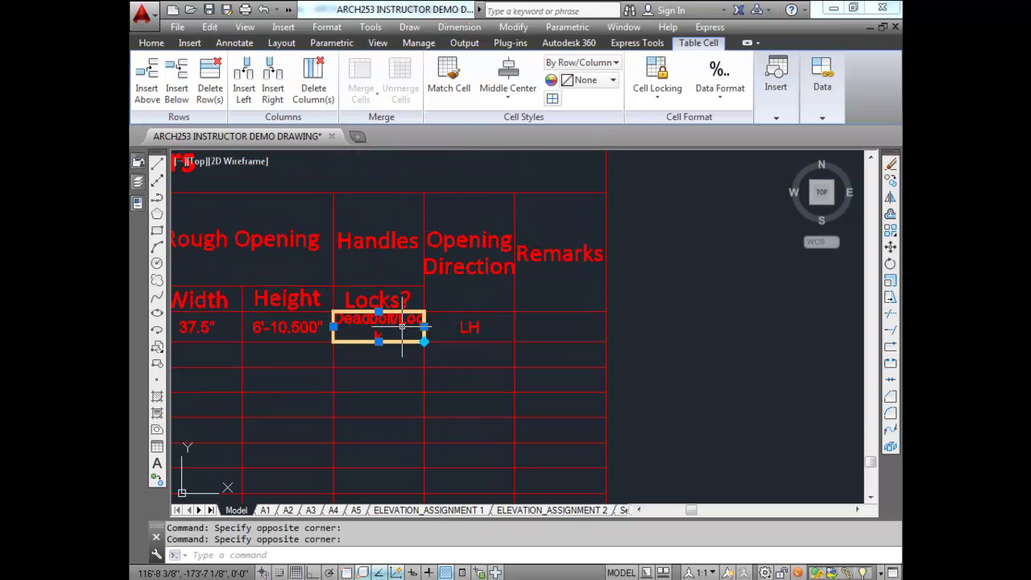
click(423, 326)
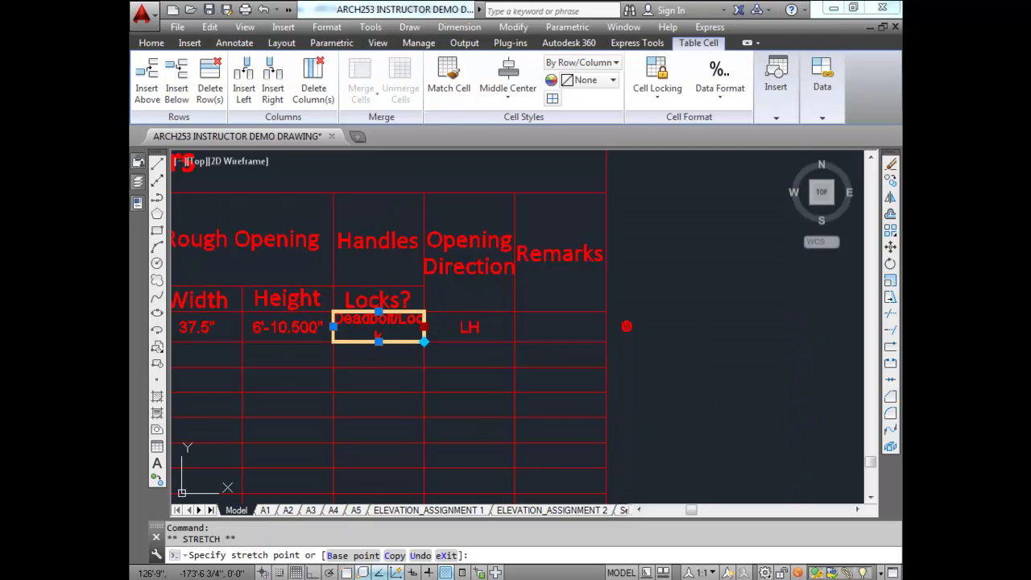
click(627, 326)
scroll(435, 341, down, 3)
scroll(500, 342, up, 3)
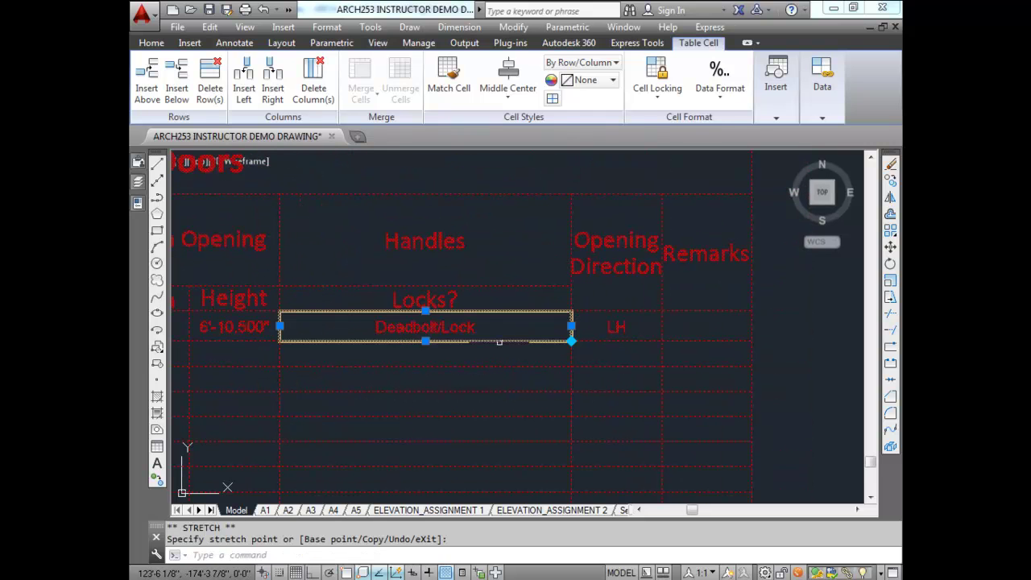
click(571, 326)
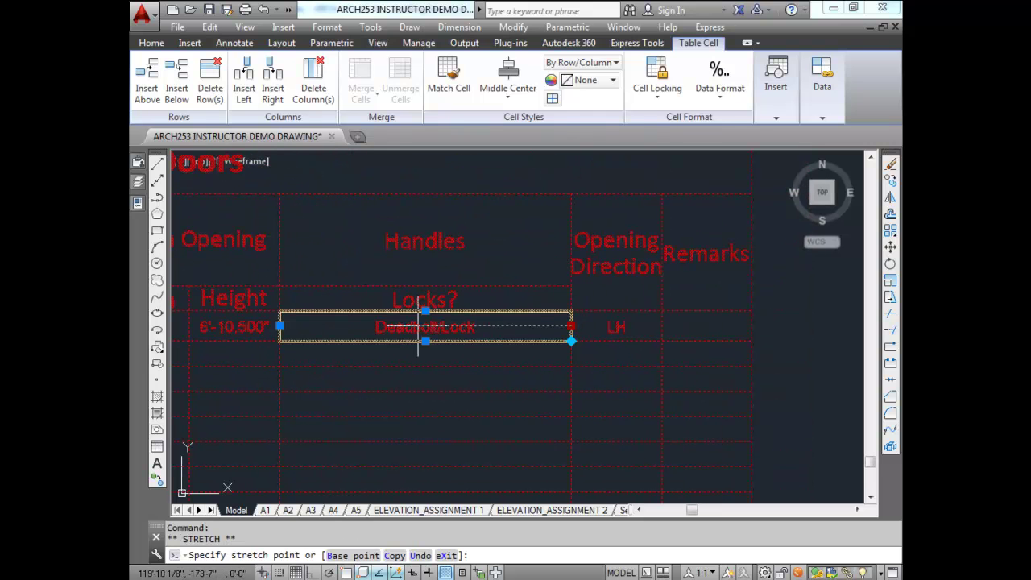
click(414, 326)
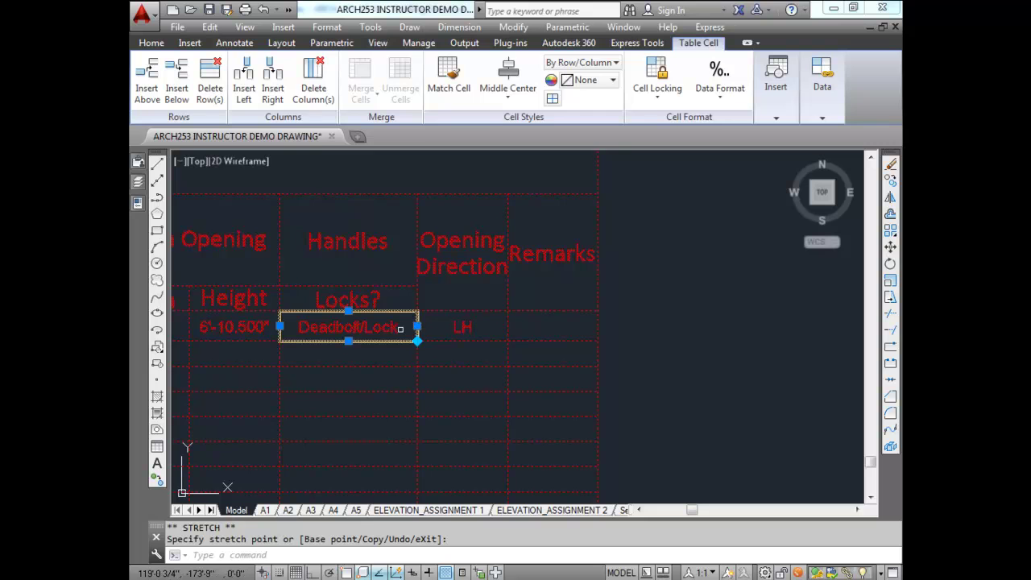
scroll(407, 330, down, 3)
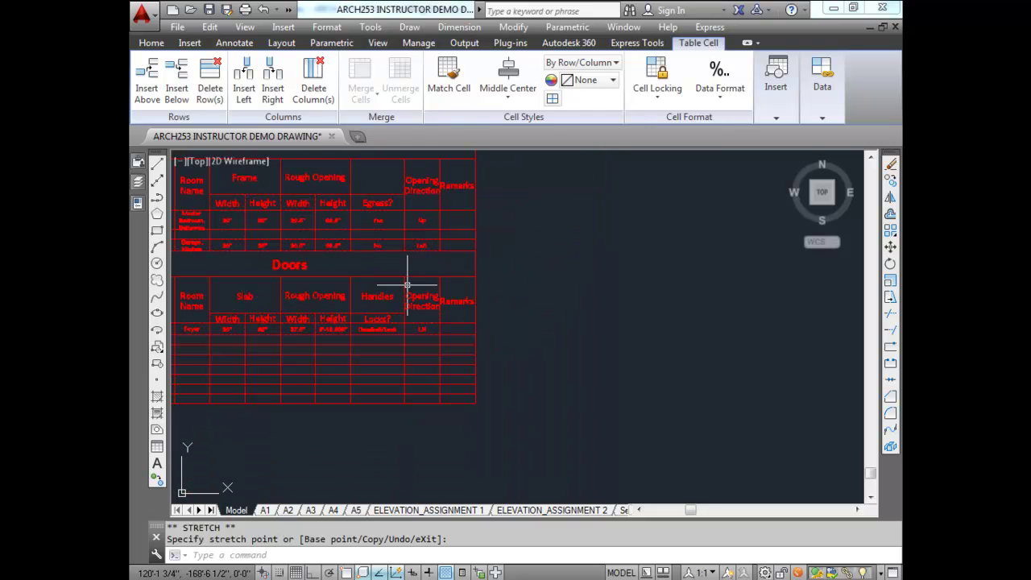
key(Escape)
key(Escape)
Increase the height of window A's row so its three-line Room Name text fits inside the cell.
scroll(405, 322, up, 1)
middle_drag(405, 322, 489, 341)
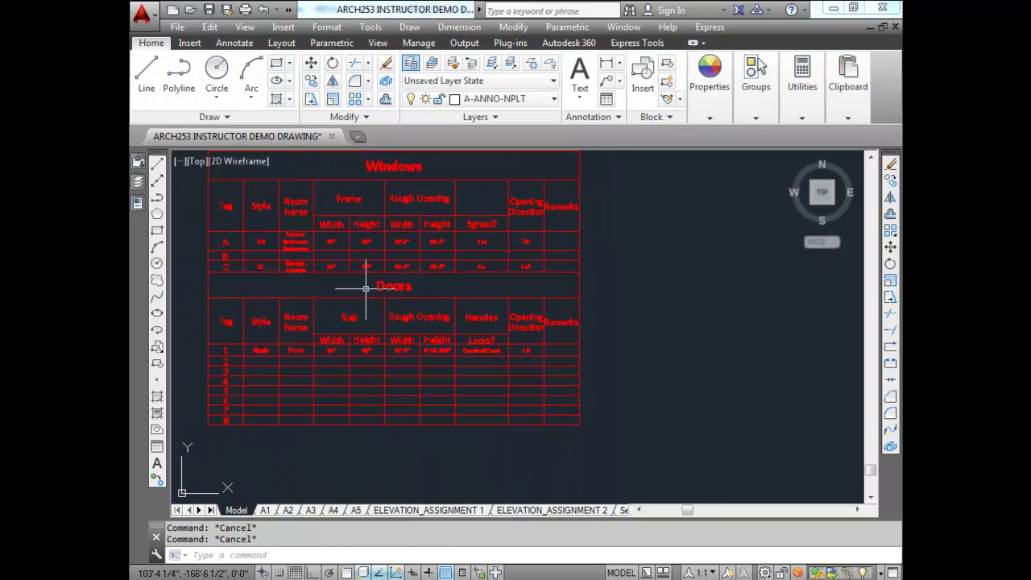
scroll(298, 251, up, 5)
middle_drag(298, 250, 528, 296)
click(401, 296)
click(527, 286)
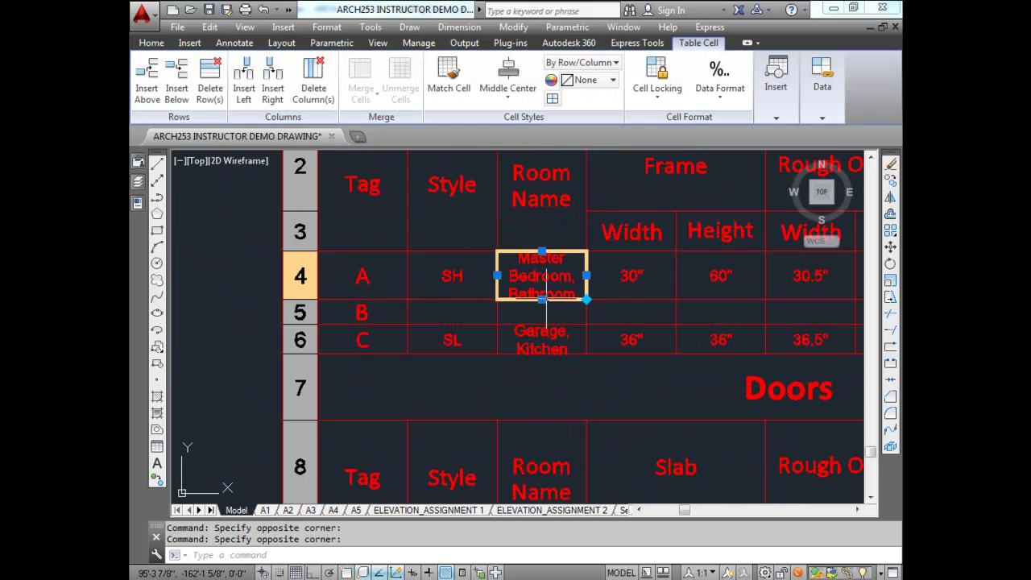
click(542, 299)
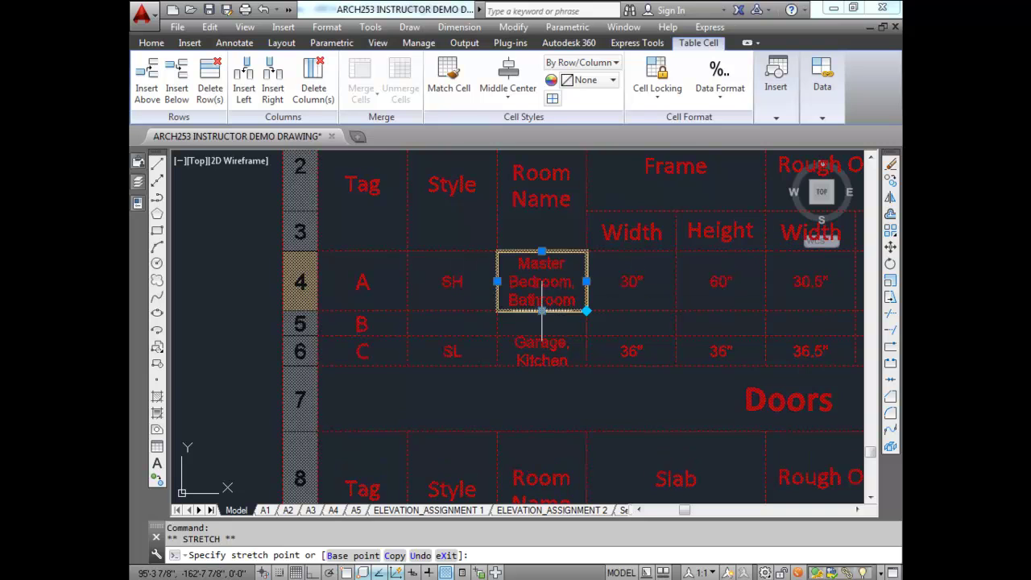
scroll(504, 315, down, 2)
scroll(504, 315, down, 2)
key(Escape)
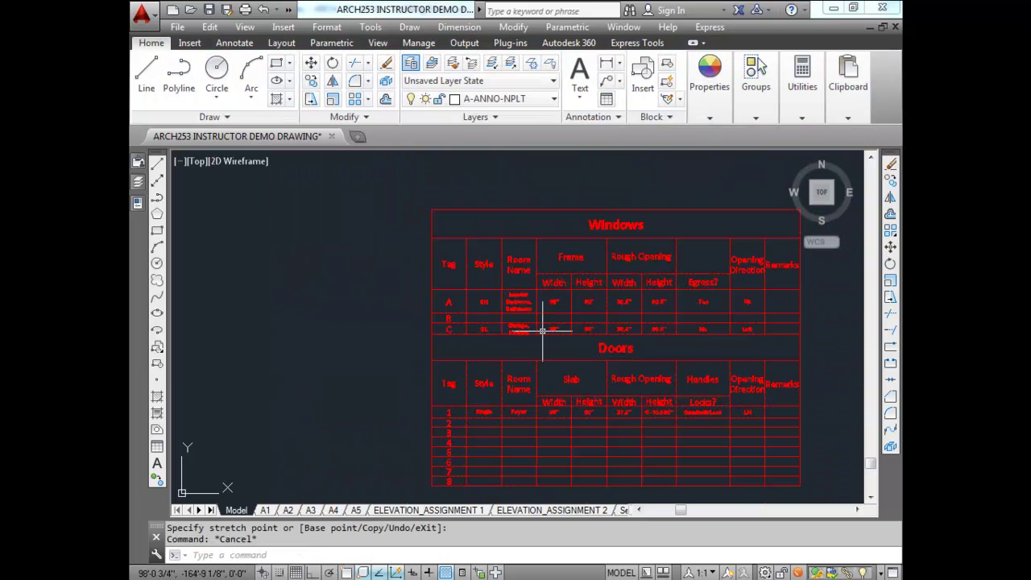
Shift the schedule within its viewport on layout A2 so all columns fit, and return to the model.
middle_drag(545, 329, 438, 306)
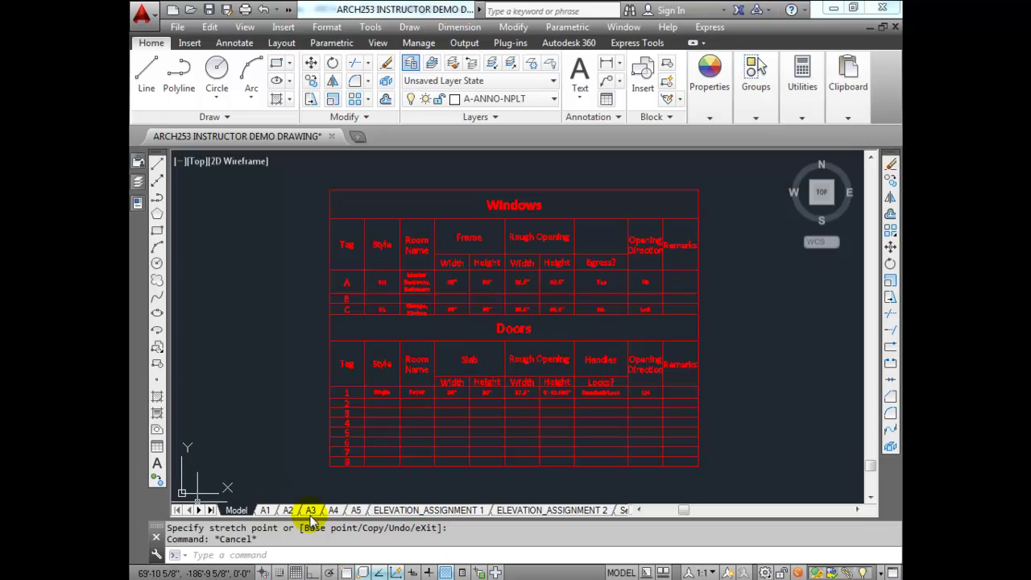
click(288, 510)
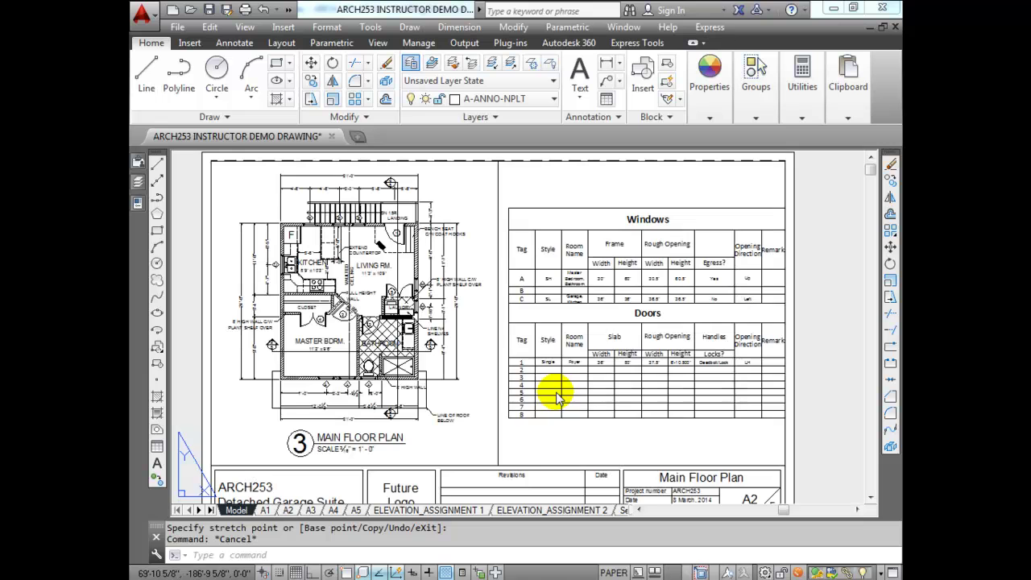
double_click(633, 424)
middle_drag(639, 430, 633, 430)
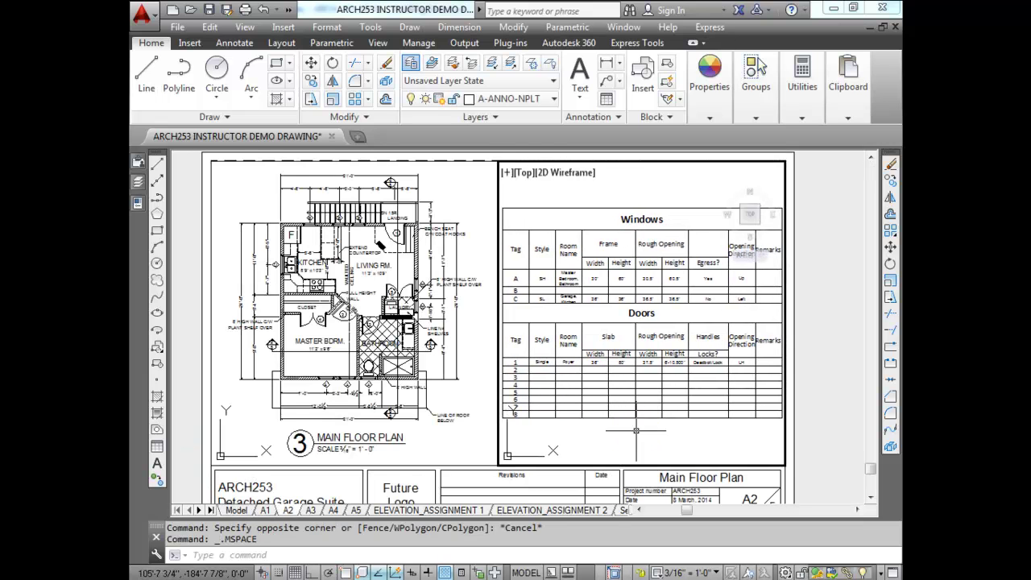
double_click(817, 354)
click(236, 510)
scroll(379, 407, up, 3)
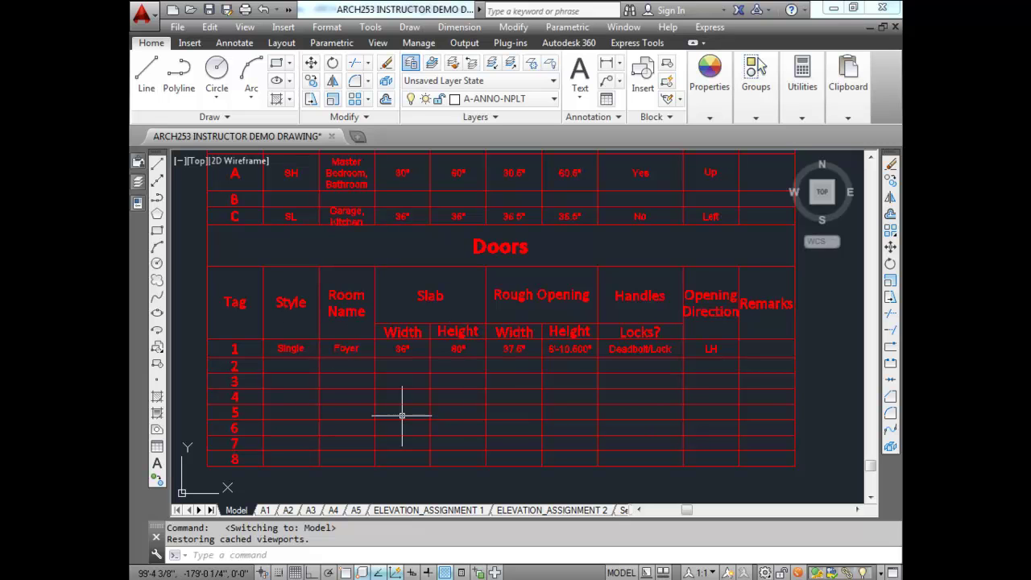
Fill in door 2's Style as Single and Room Name as Master Bedroom in the Doors schedule.
click(292, 364)
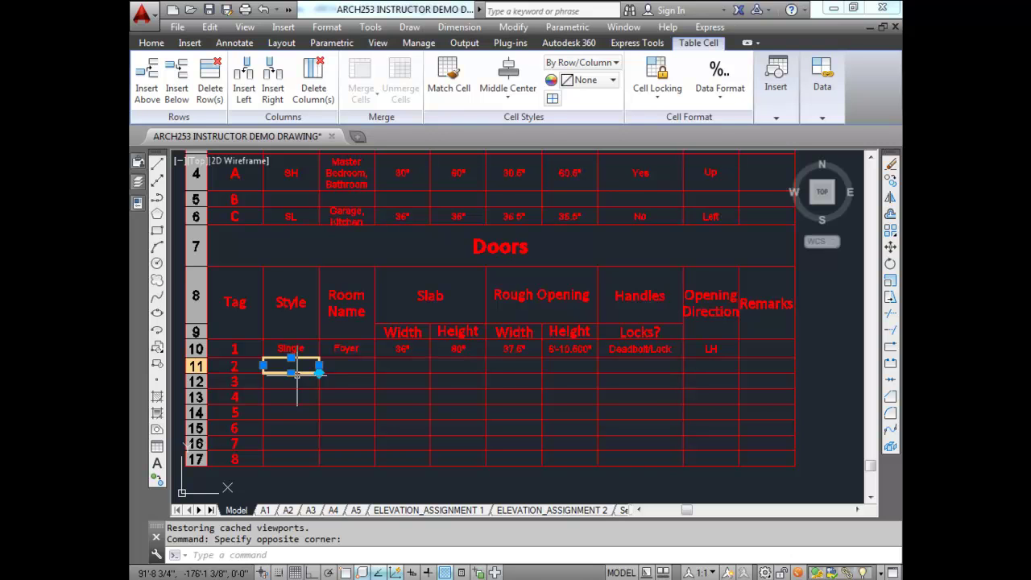
double_click(297, 374)
text(Single)
key(Tab)
text(Master Bedroom)
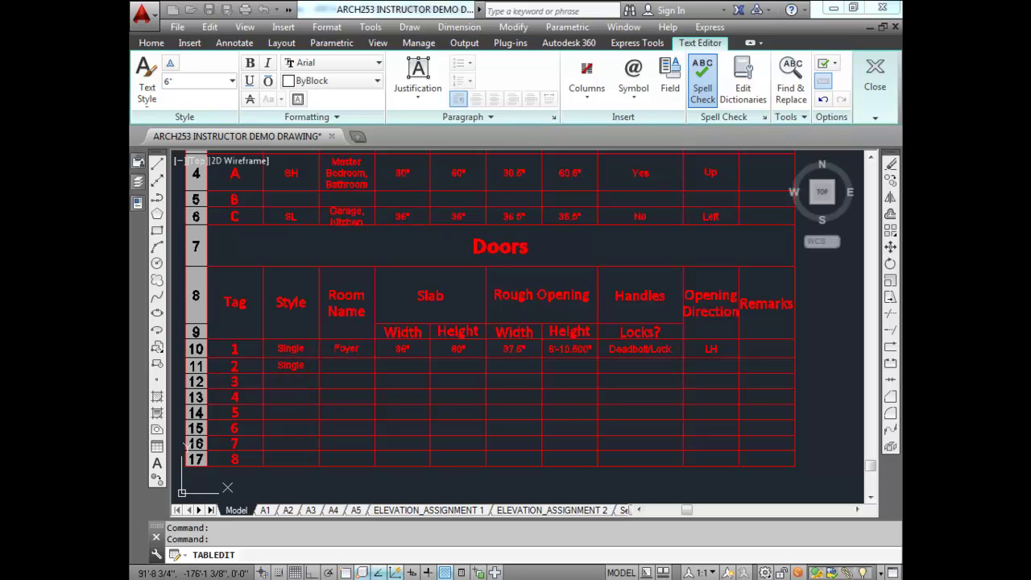
Enter door 2's Slab size in the Doors schedule as 32" wide and 80" high.
key(Tab)
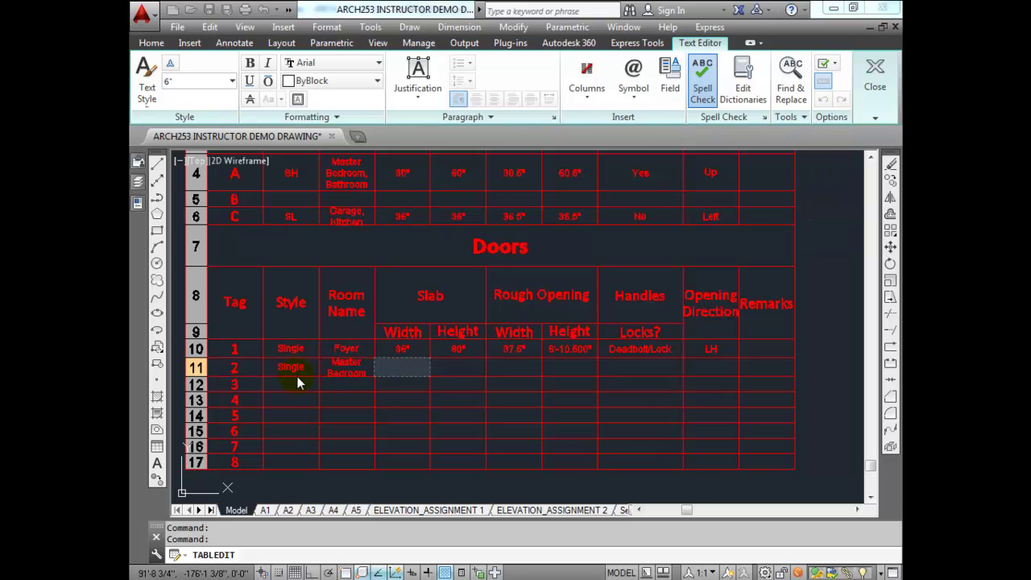
text(34)
key(BackSpace)
text(2)
key(Escape)
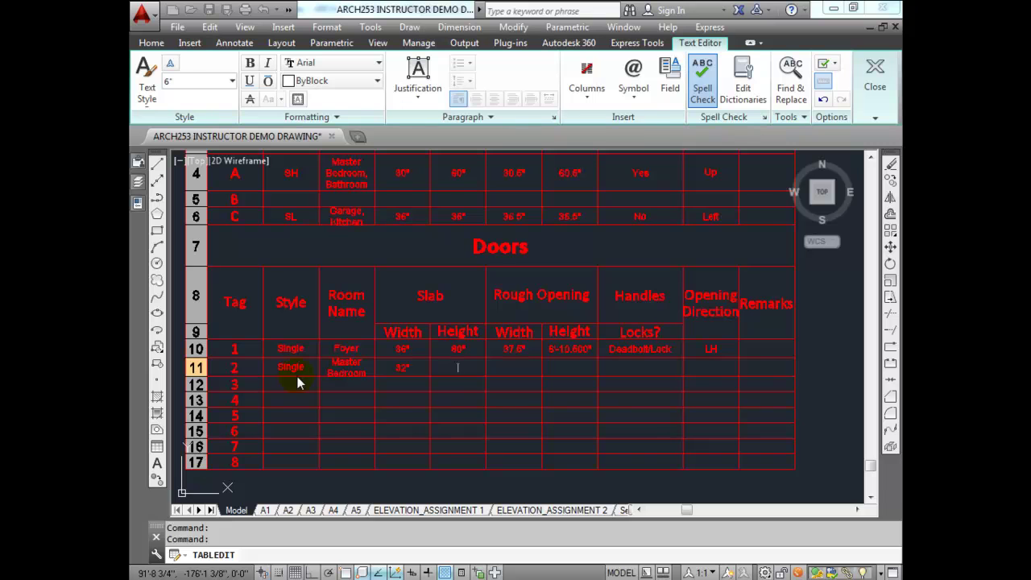
text(80")
key(Tab)
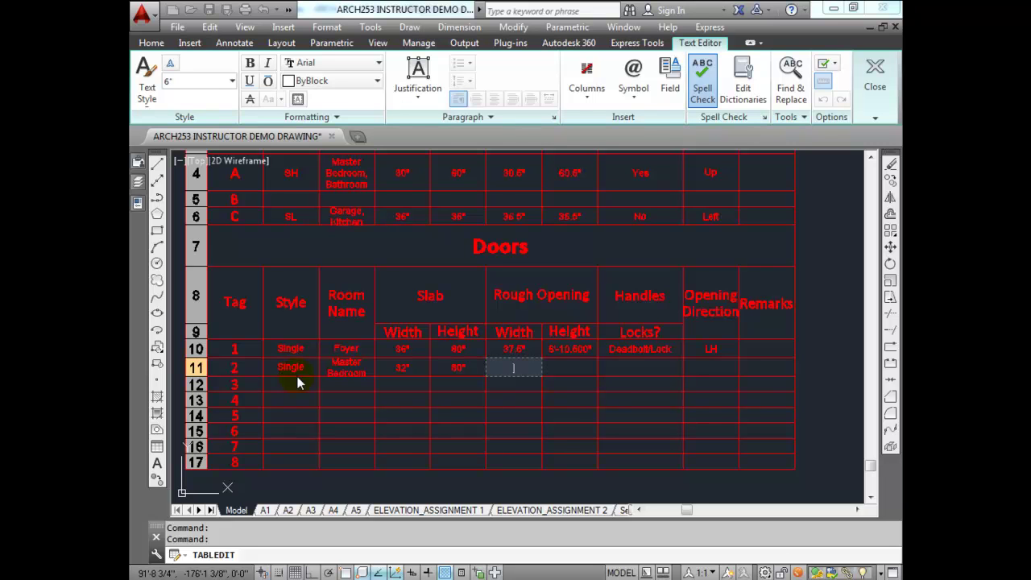
Enter door 2's Rough Opening as 33.5" wide and 81.75" high.
text(33.5")
key(Escape)
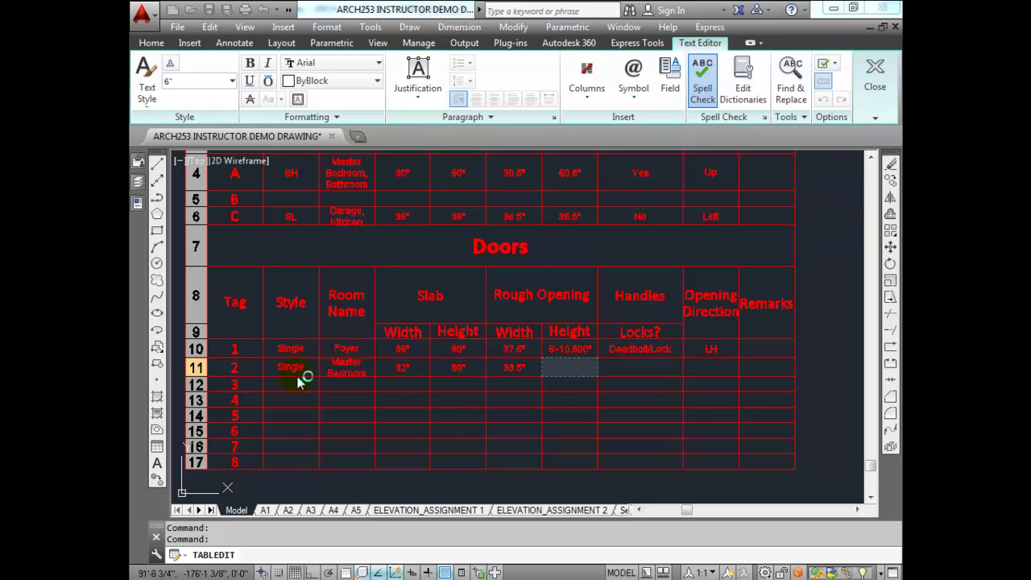
scroll(569, 364, up, 4)
scroll(570, 367, down, 2)
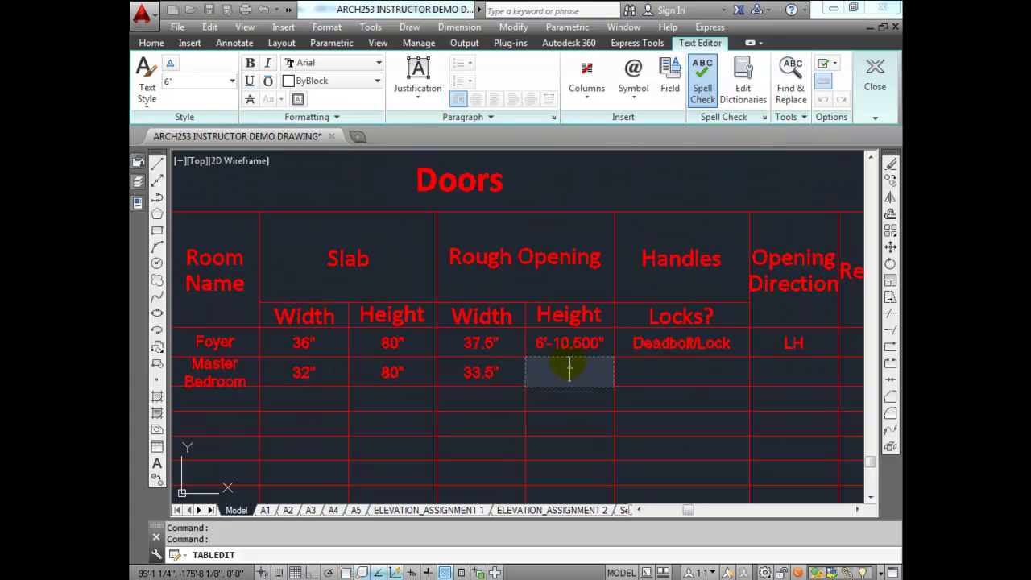
scroll(576, 362, down, 3)
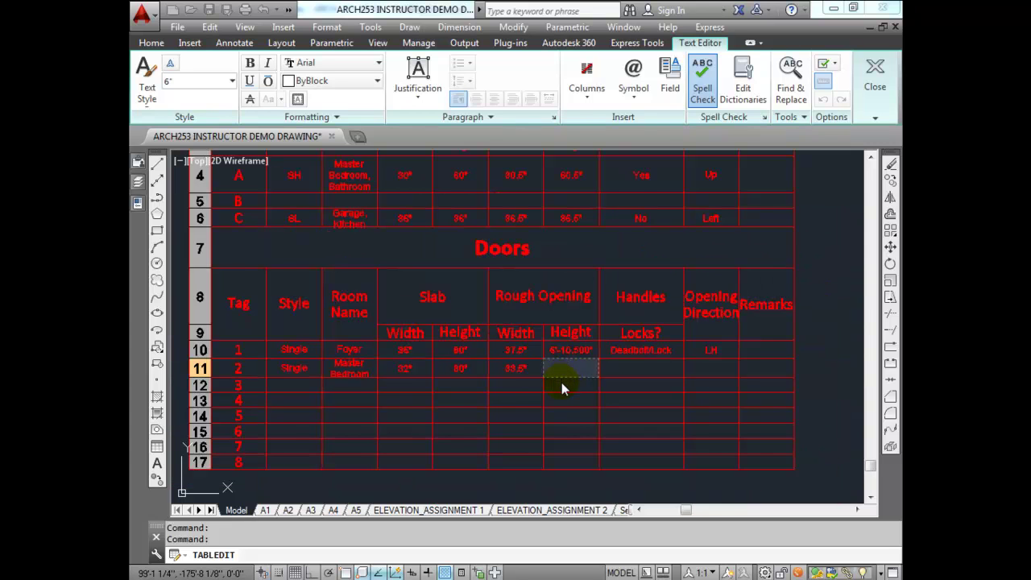
scroll(561, 382, up, 2)
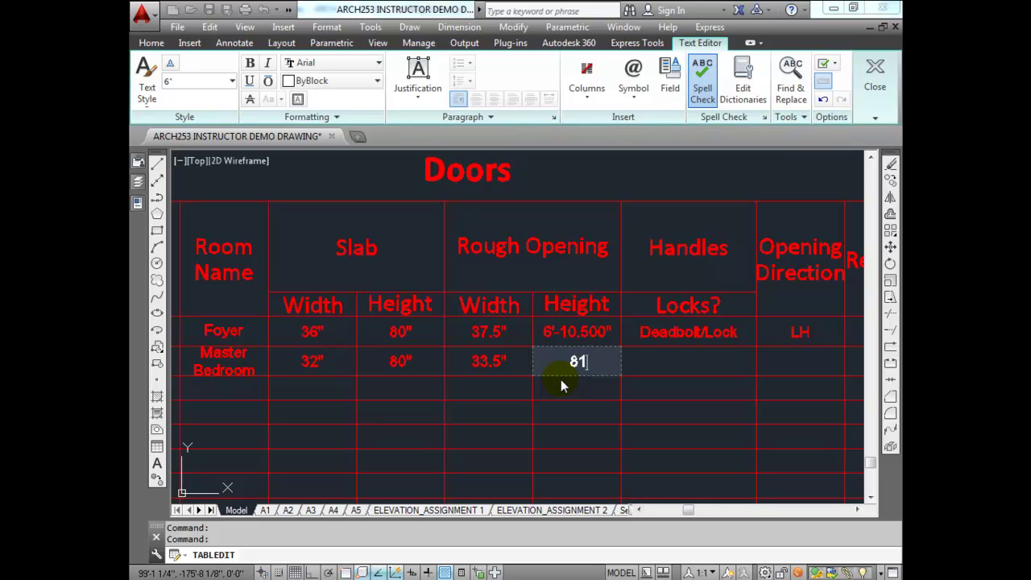
text(75")
key(Tab)
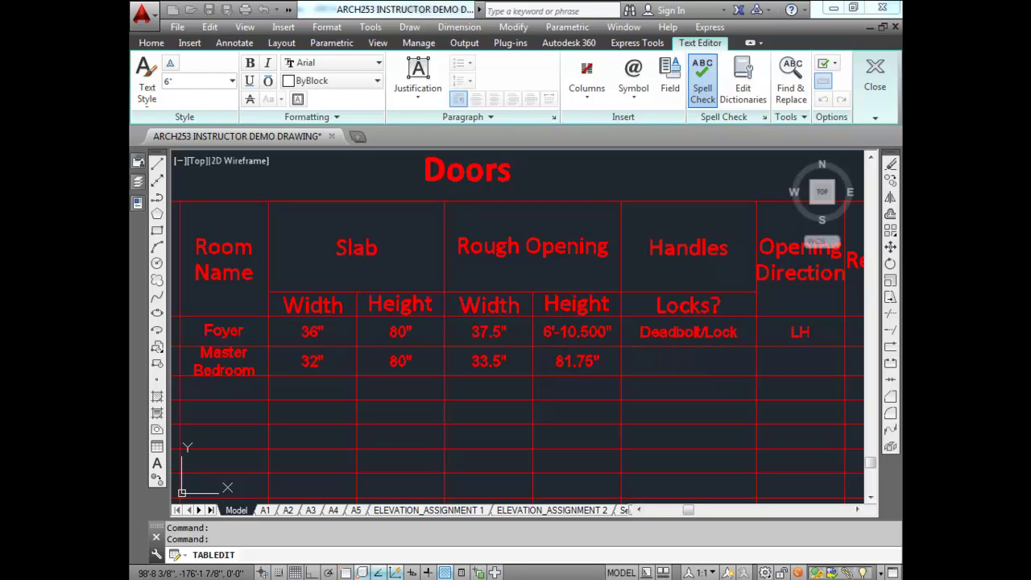
Try to change door 1's Rough Opening height to 83.5" without altering the cell's data format.
click(559, 329)
click(560, 331)
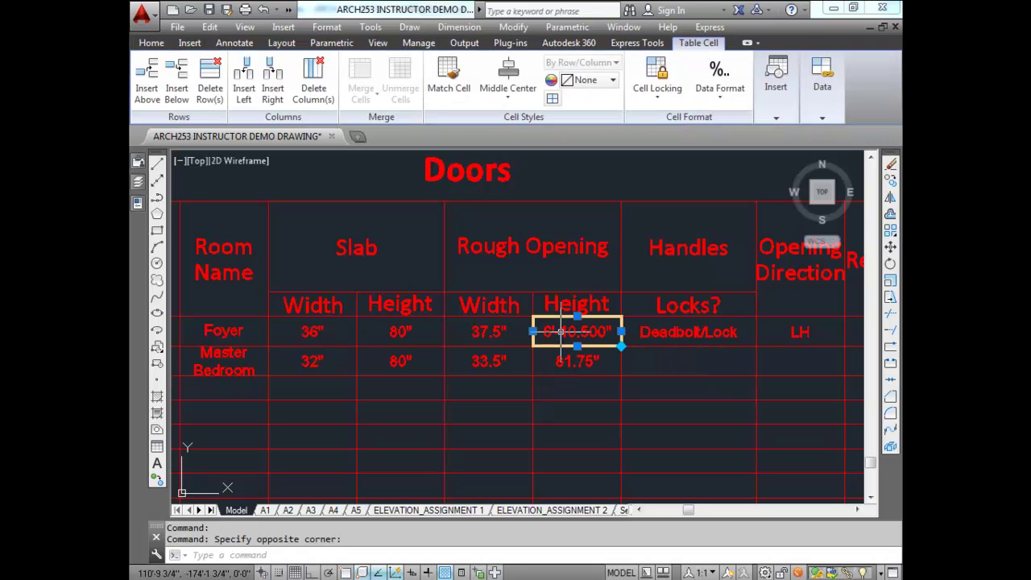
text(83.5")
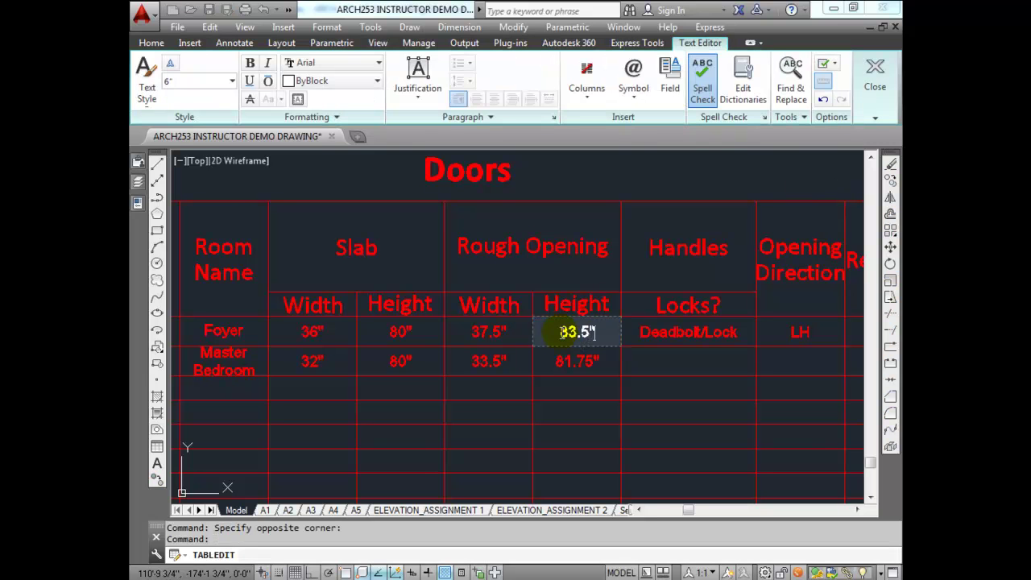
key(Tab)
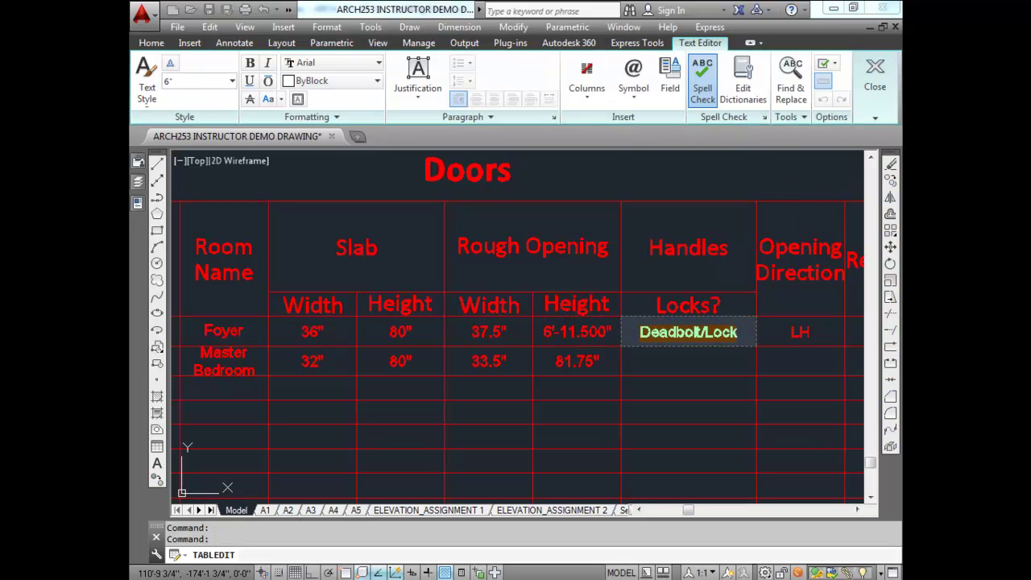
Set the data format of door 1's Rough Opening Height cell to Text and clear its contents.
click(577, 333)
click(577, 333)
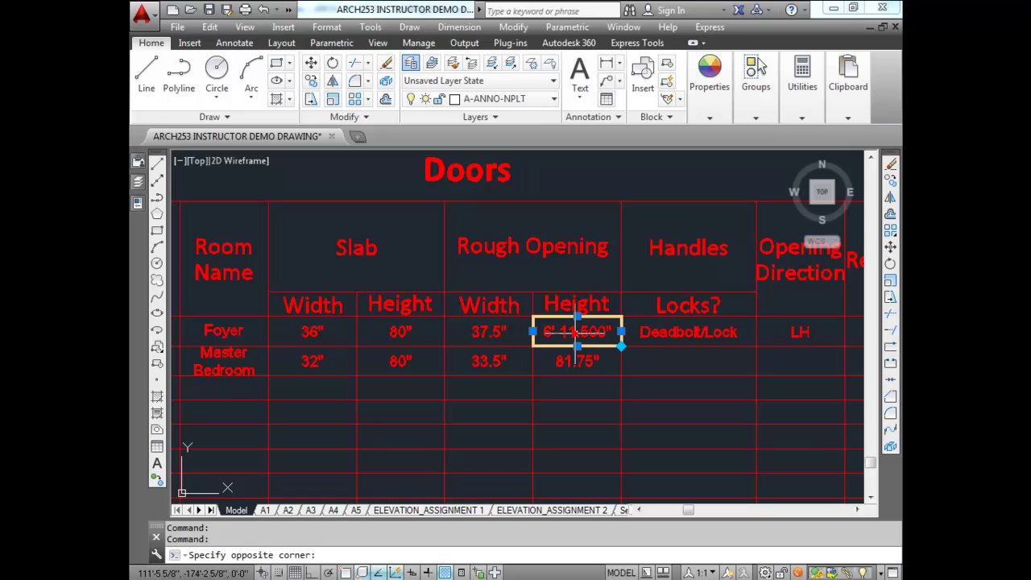
click(726, 90)
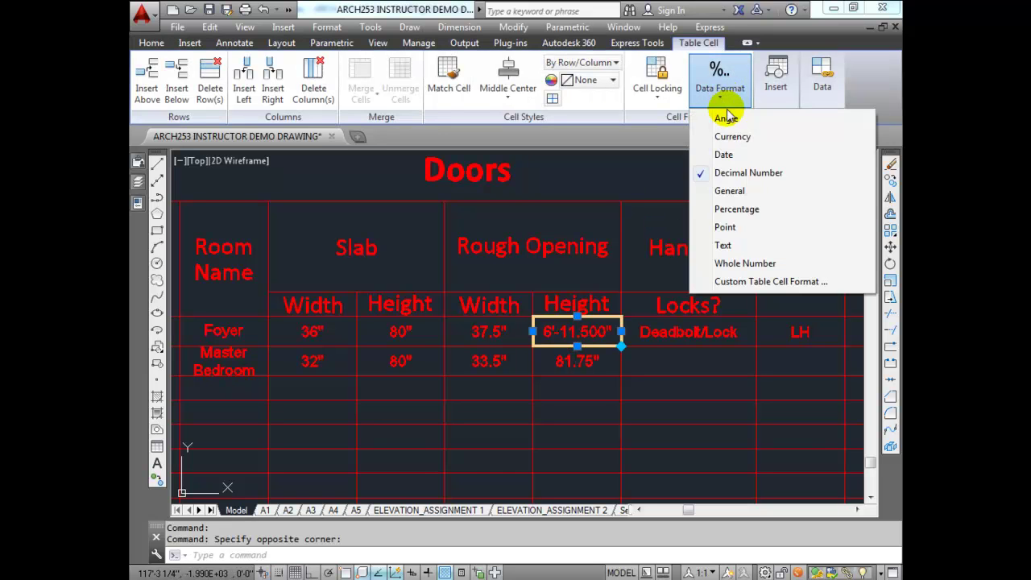
click(723, 245)
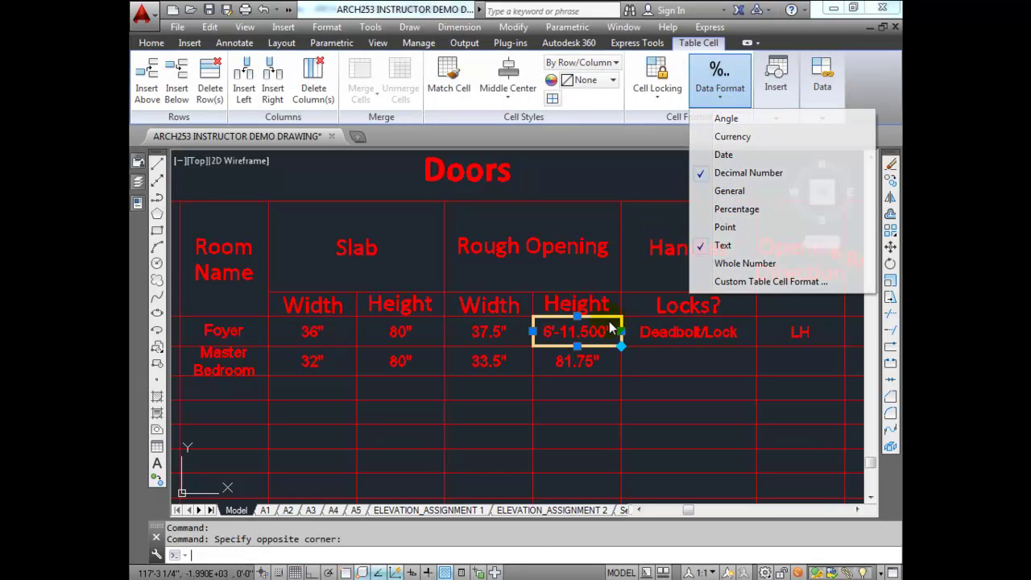
key(Delete)
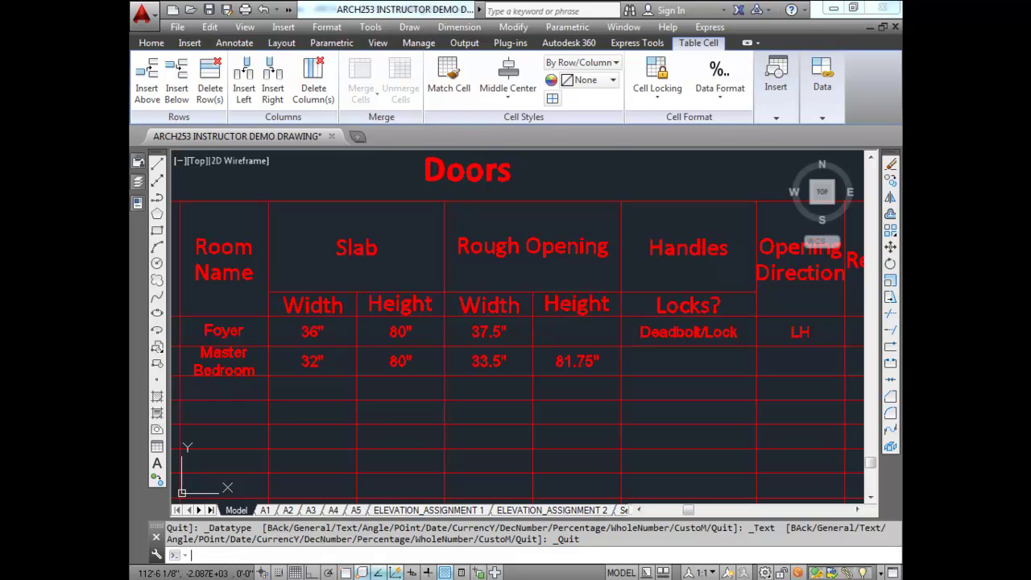
Enter 83.5" as the Rough Opening height of door 1 in the emptied cell.
double_click(598, 331)
text(83.)
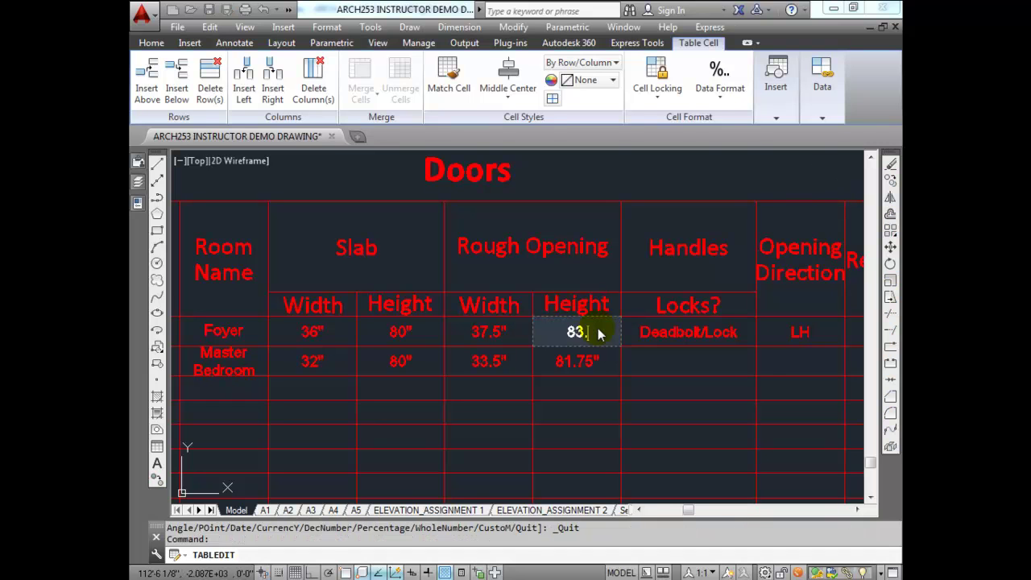
text(5")
key(Tab)
key(Delete)
key(Escape)
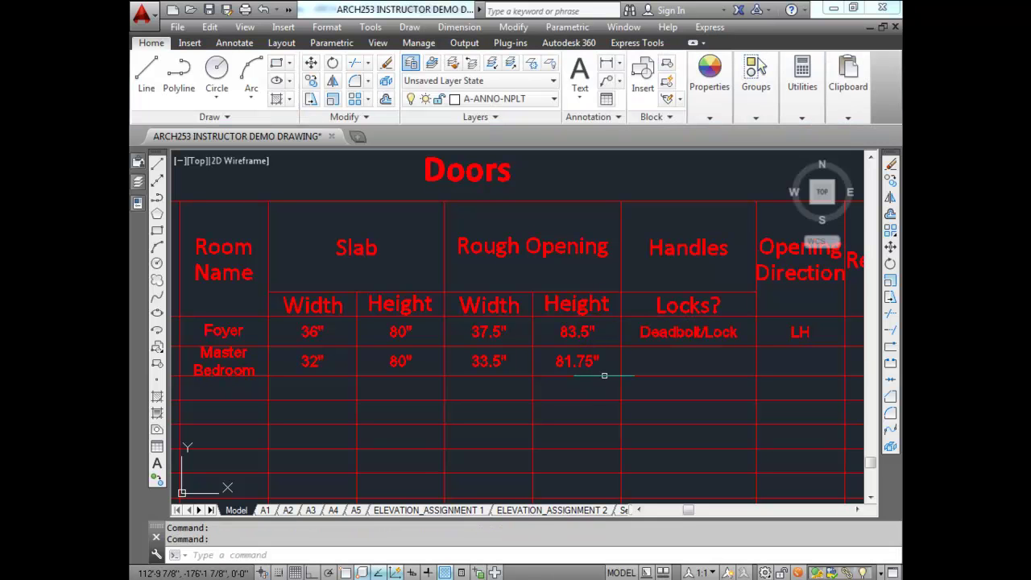
Fill in door 2's Locks entry as Privacy and its Opening Direction as LH, leaving Remarks empty.
click(656, 367)
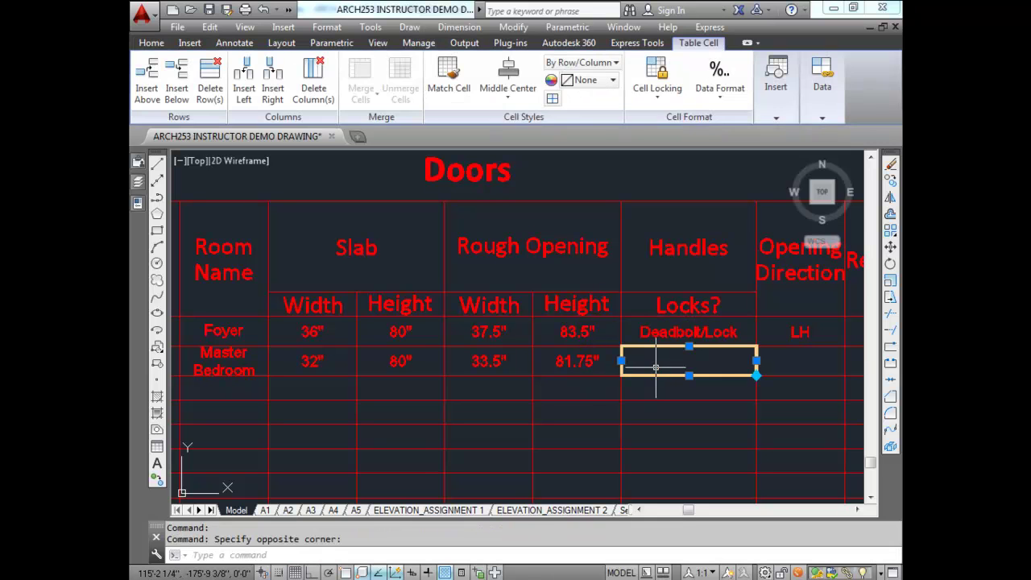
text(Privacy)
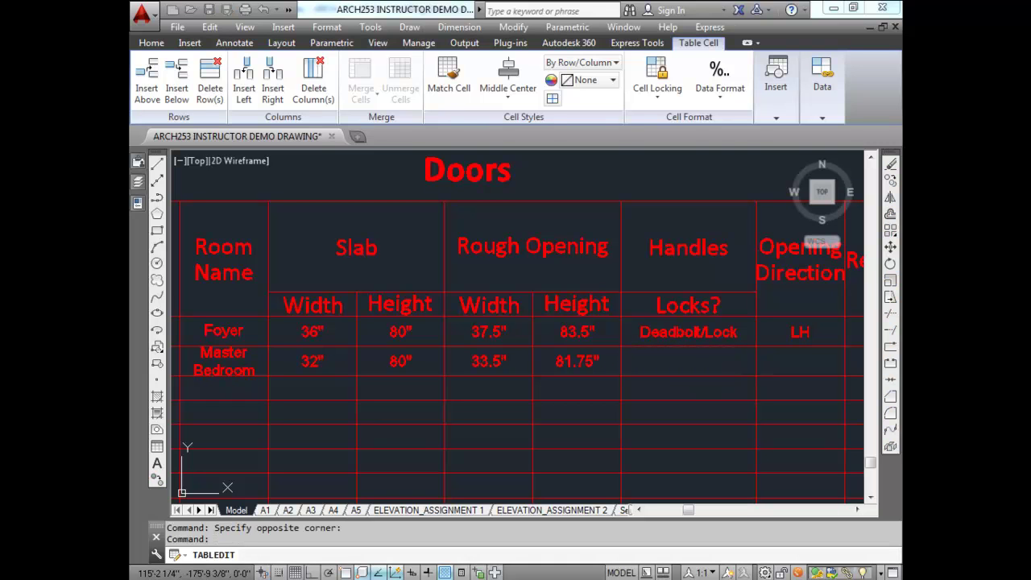
text(LH)
key(Escape)
key(Tab)
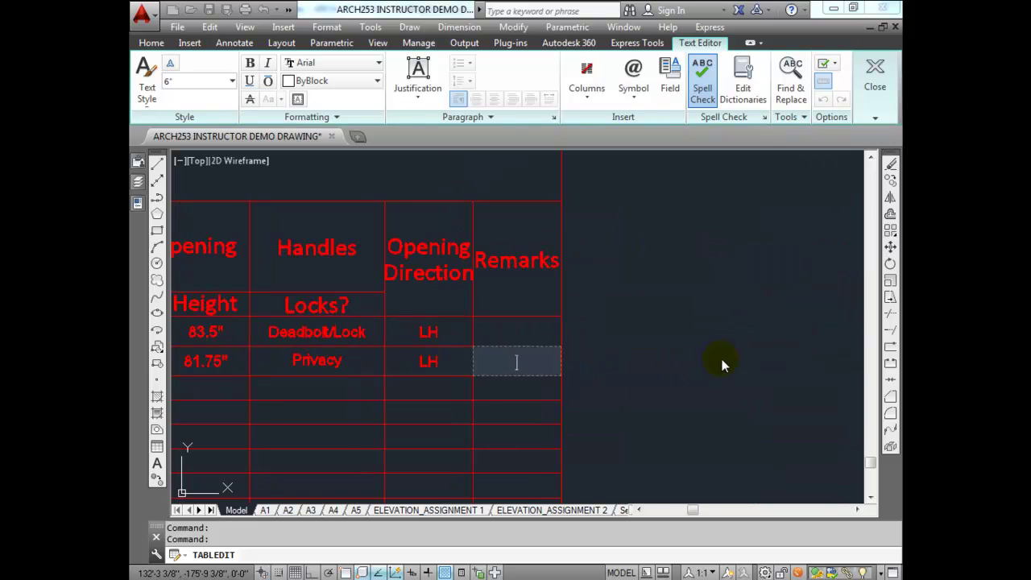
key(Escape)
Increase the height of door 2's row slightly so the two-line Master Bedroom text fits inside its cell.
scroll(472, 387, up, 4)
scroll(330, 377, up, 2)
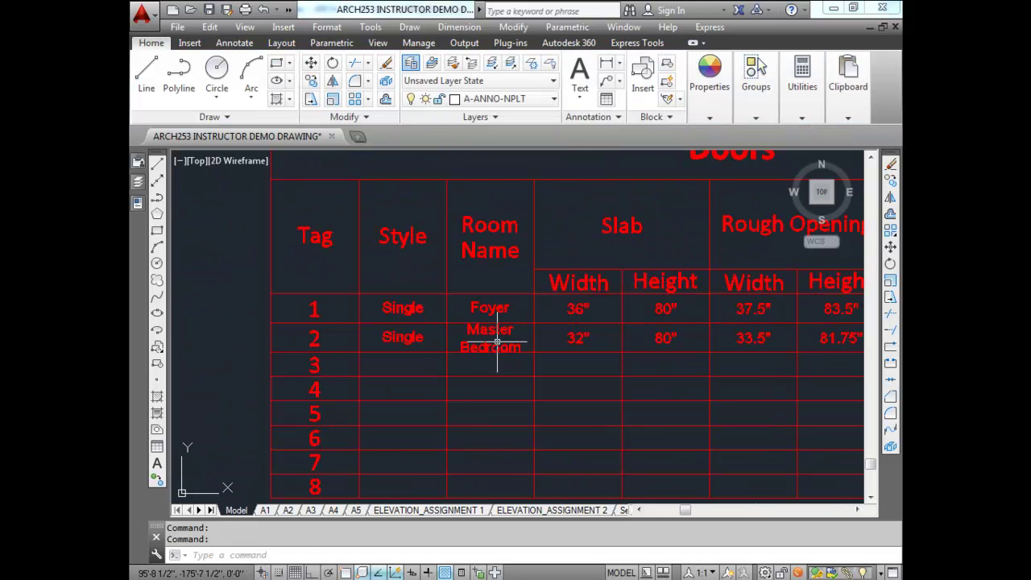
click(495, 342)
click(489, 352)
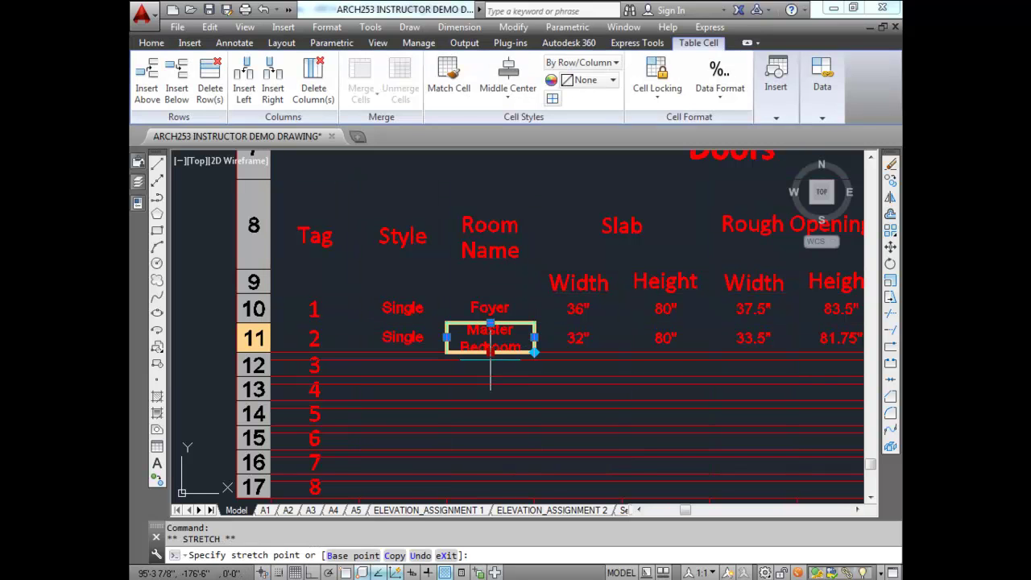
click(490, 360)
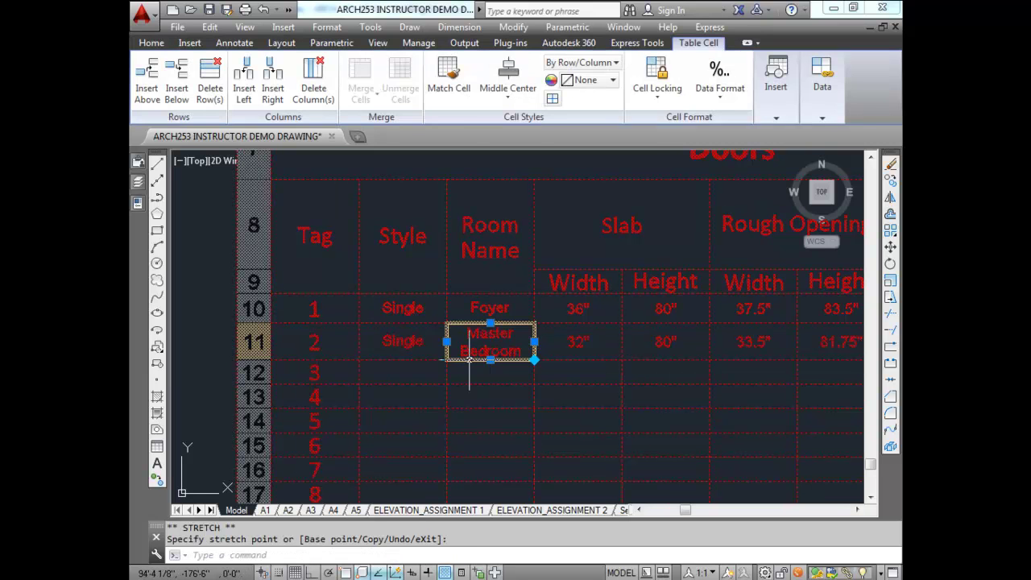
scroll(469, 358, down, 2)
key(Escape)
Locate the tagged doors around the master bedroom, closet, bathroom and laundry on the floor plan.
scroll(464, 365, down, 6)
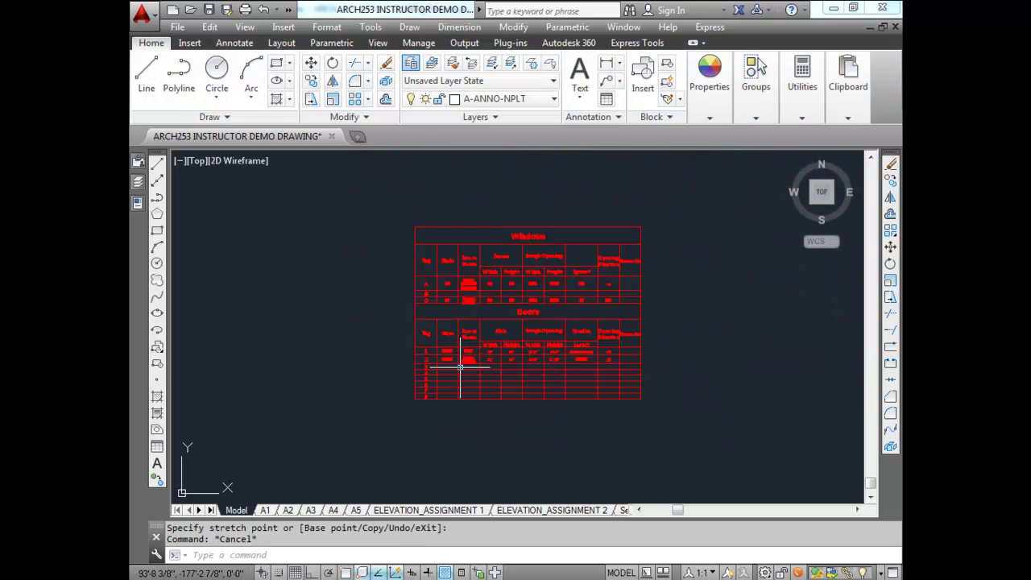
middle_drag(483, 346, 497, 437)
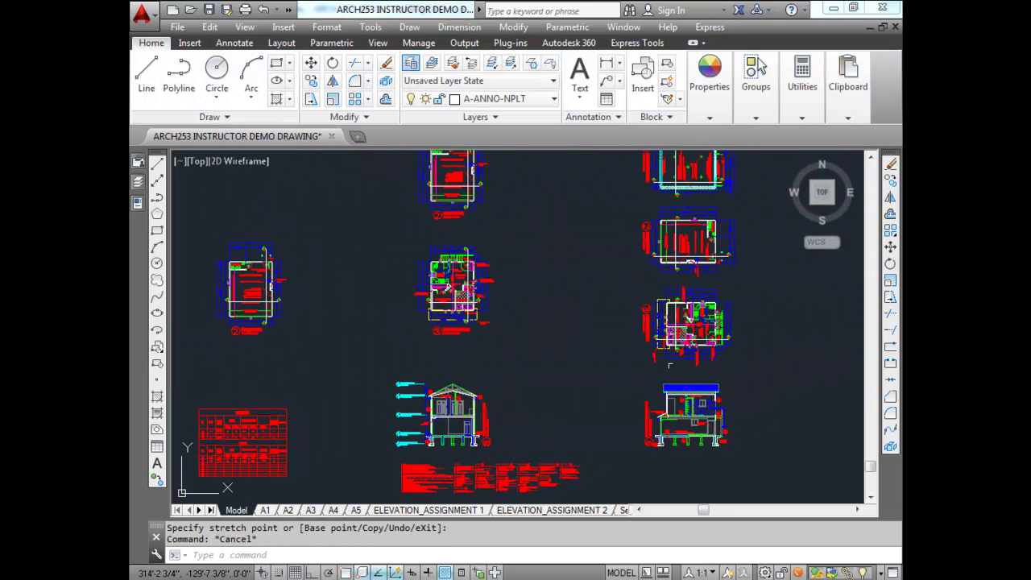
scroll(504, 257, up, 5)
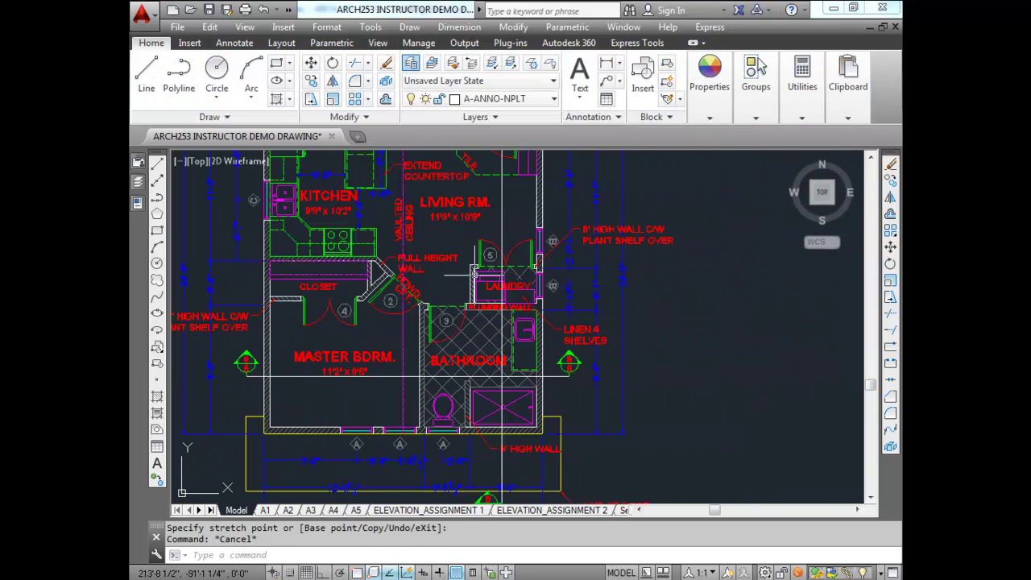
scroll(501, 250, up, 2)
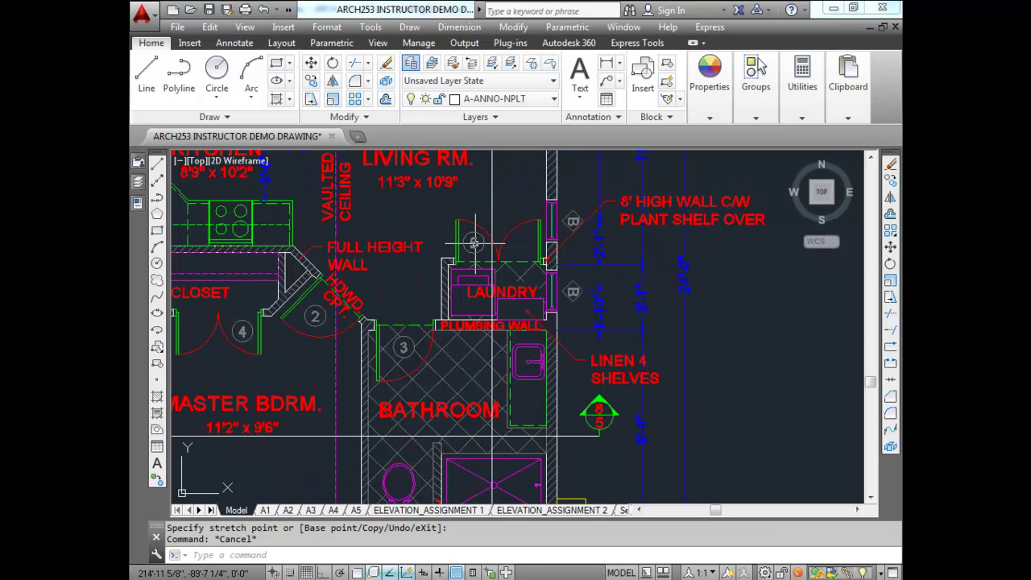
scroll(239, 320, up, 2)
middle_drag(239, 320, 405, 320)
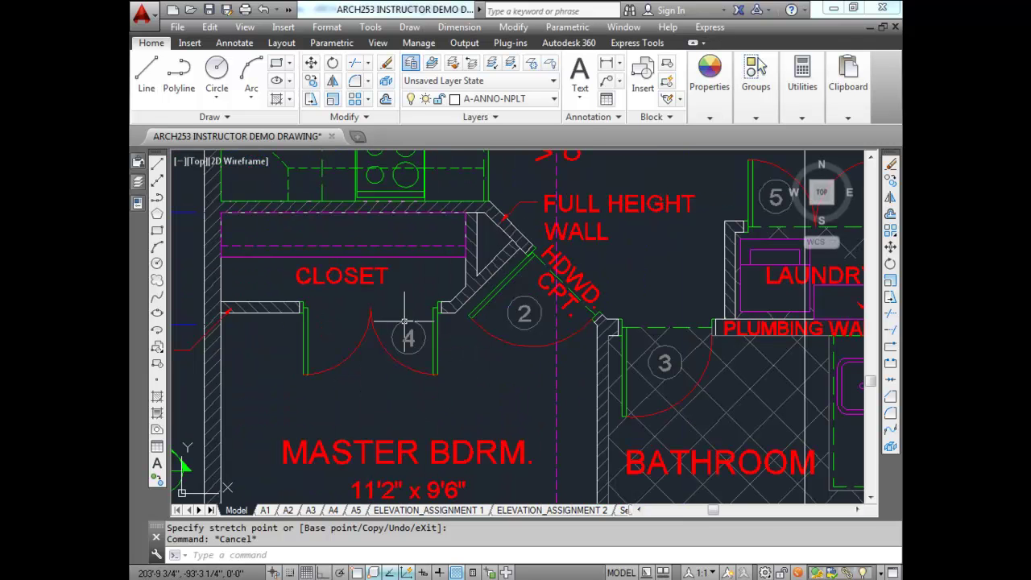
text(d)
key(Return)
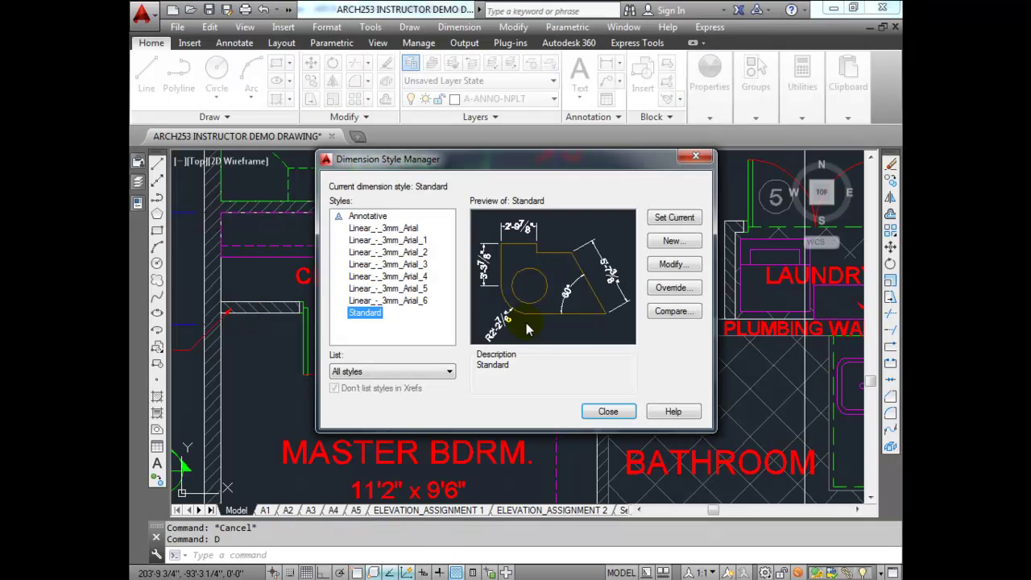
key(Escape)
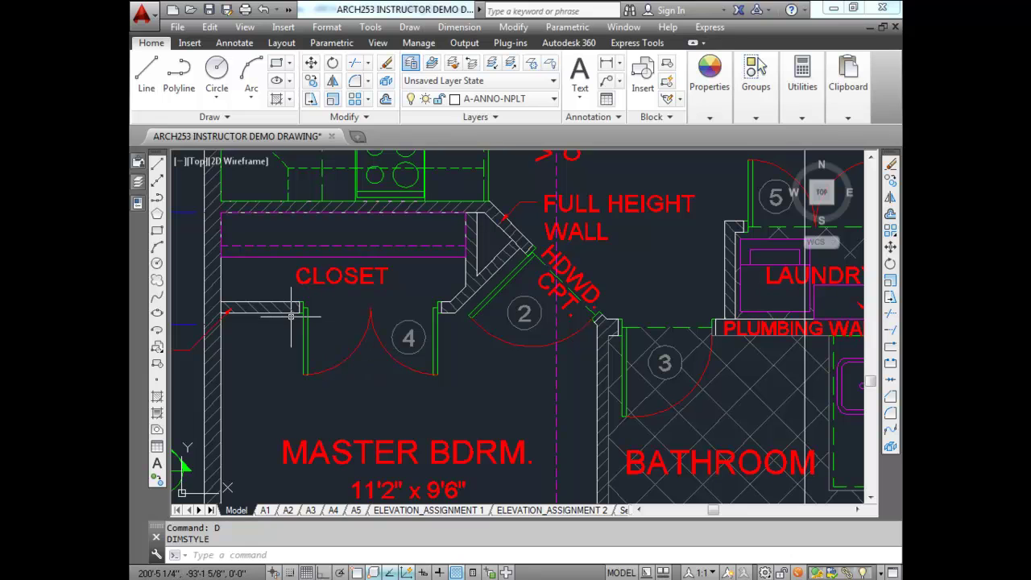
Measure the width of the closet's double door 4 between its jambs with object snap on, and return to the schedule.
text(dist)
key(Return)
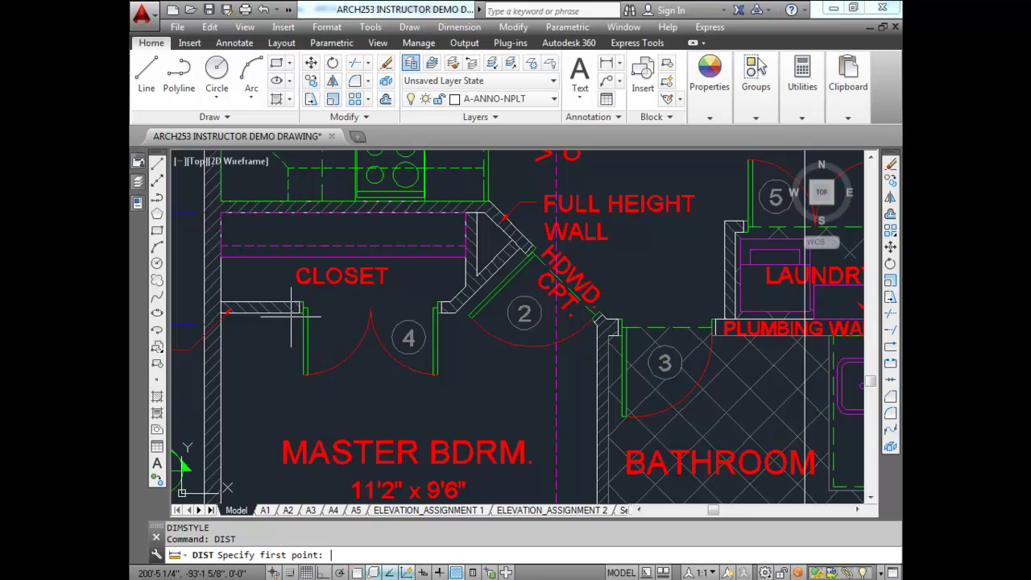
scroll(297, 313, up, 4)
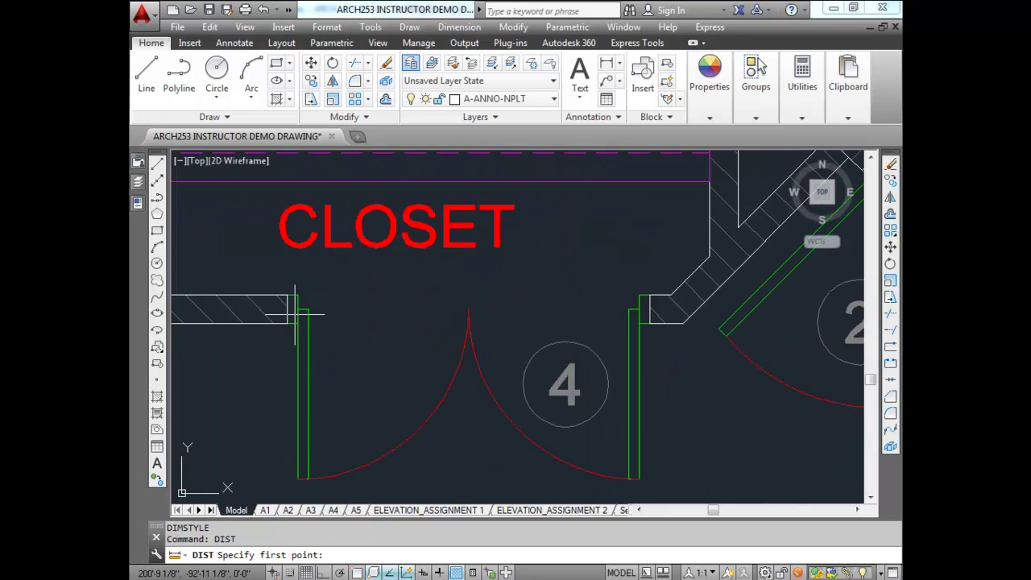
key(F3)
click(298, 309)
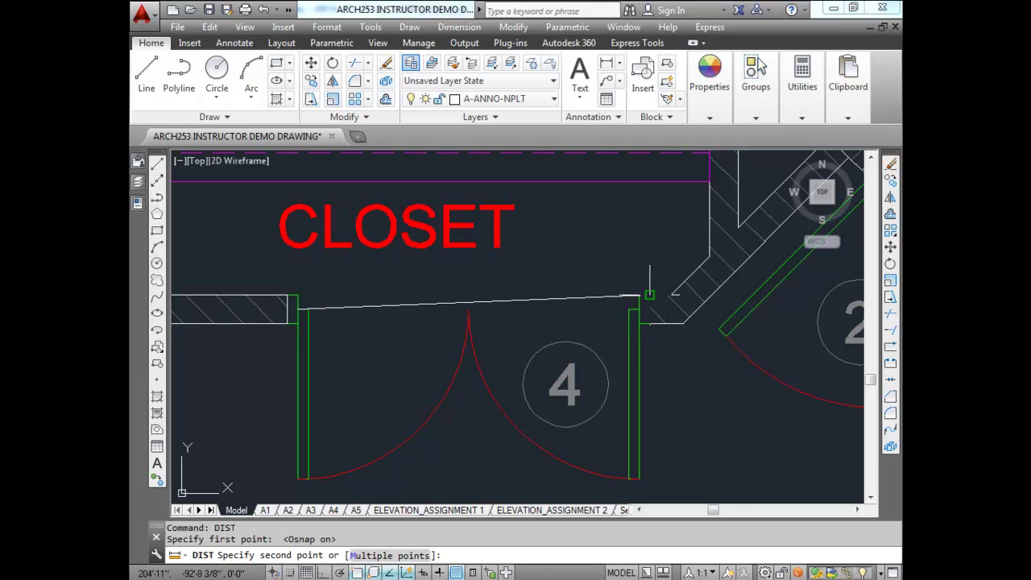
click(638, 309)
scroll(472, 315, down, 14)
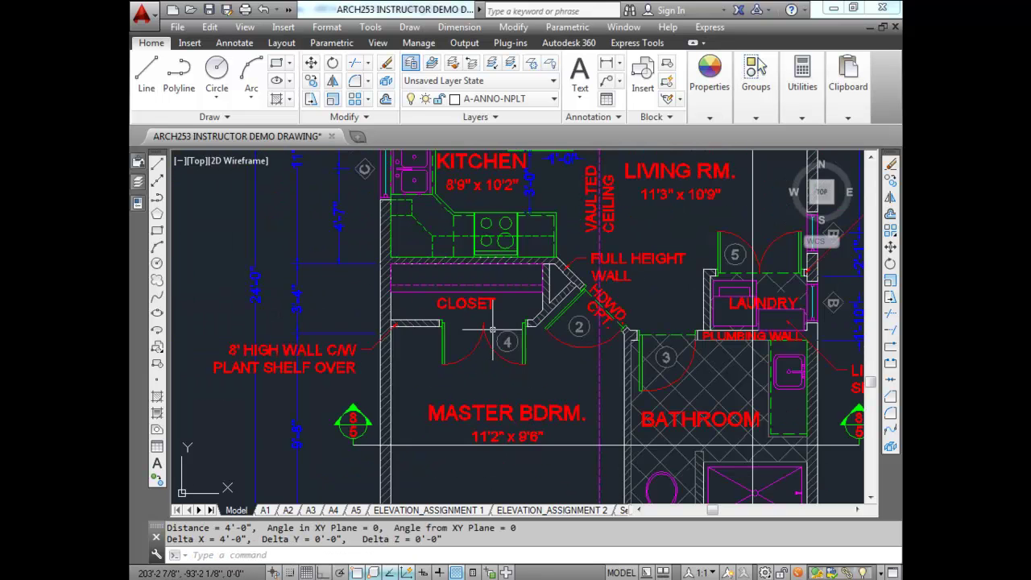
scroll(493, 329, down, 4)
middle_drag(373, 362, 511, 276)
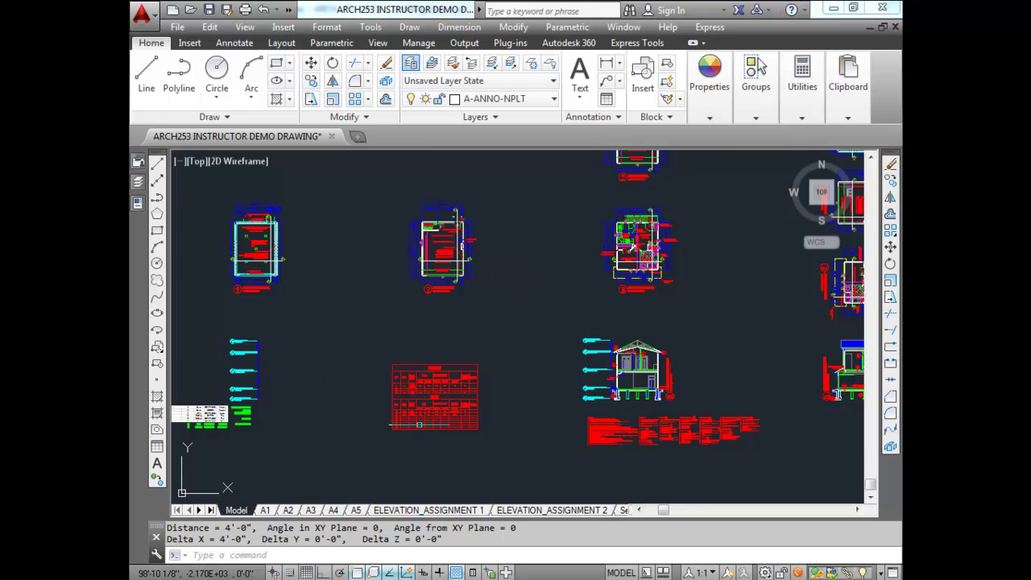
Fill in door 3's Style as Double and its Room Name as Master Bedroom in the door schedule.
scroll(419, 425, up, 4)
scroll(419, 425, up, 4)
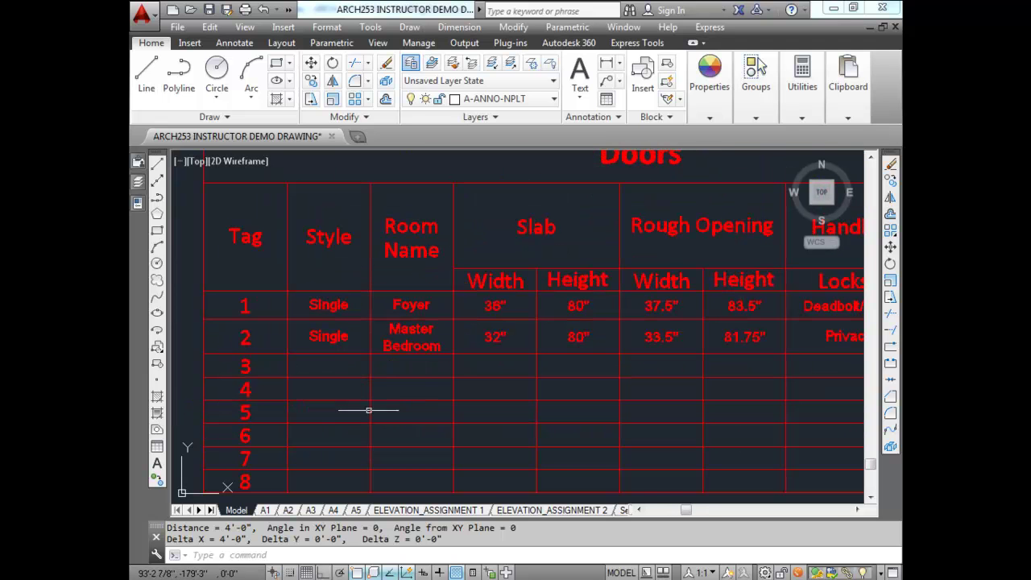
click(329, 366)
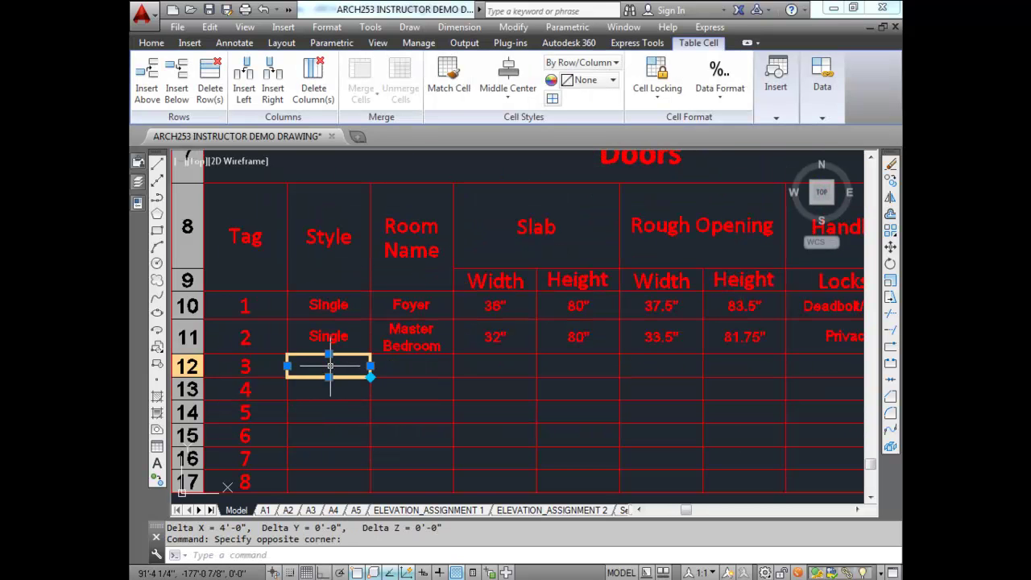
double_click(329, 366)
text(Double)
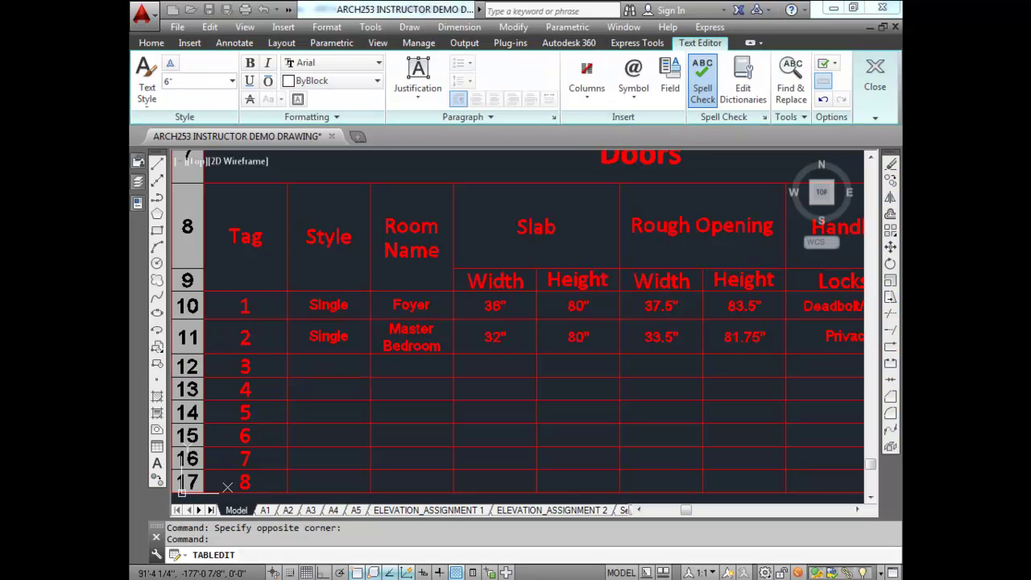
key(Tab)
text(Master Bedroom)
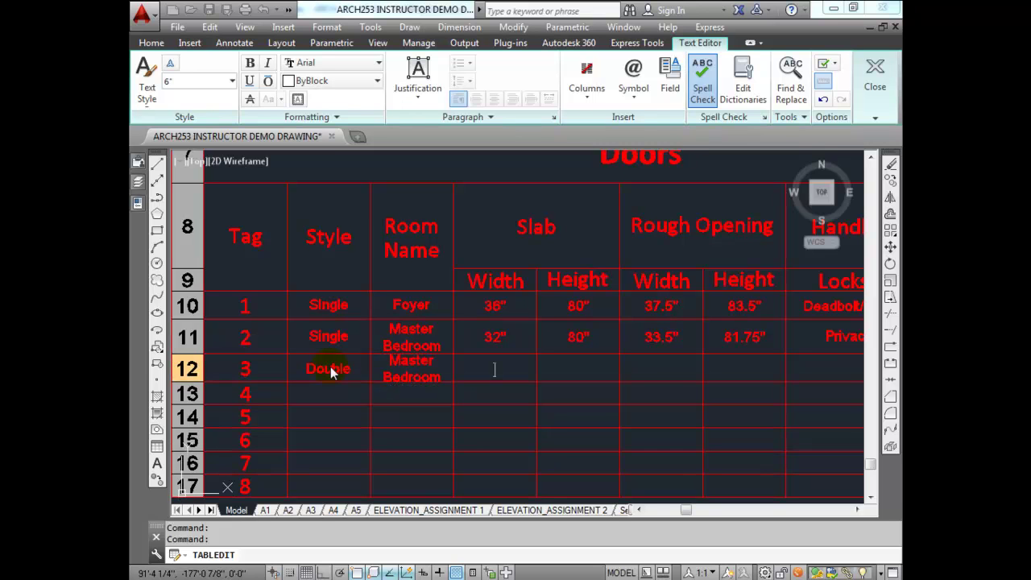
Enter door 3's slab Width as 2-24" and its slab Height as 80".
key(Tab)
text(48)
text(")
key(BackSpace)
key(BackSpace)
key(BackSpace)
text(2-24")
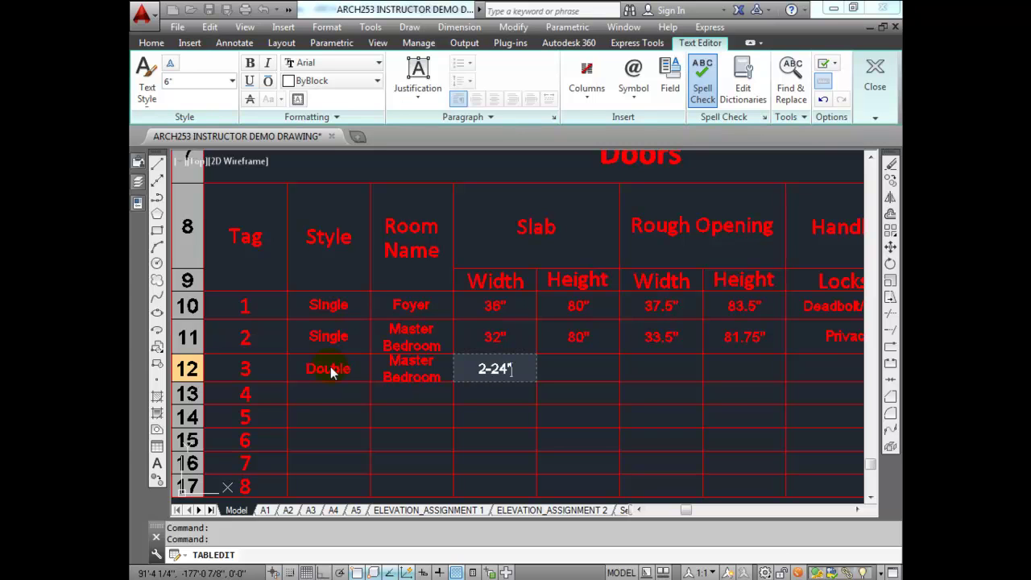
key(Tab)
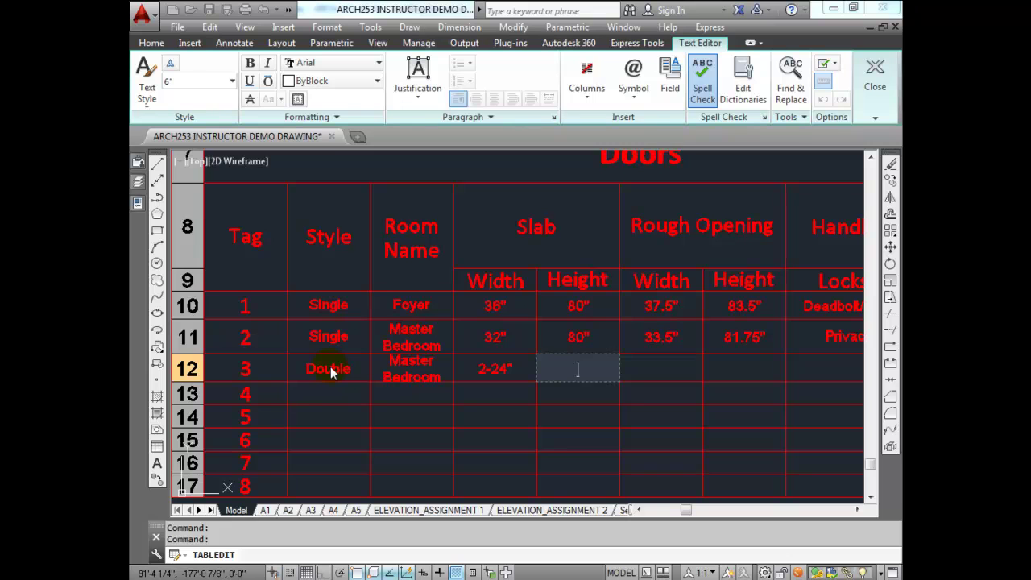
text(80)
key(Escape)
key(Tab)
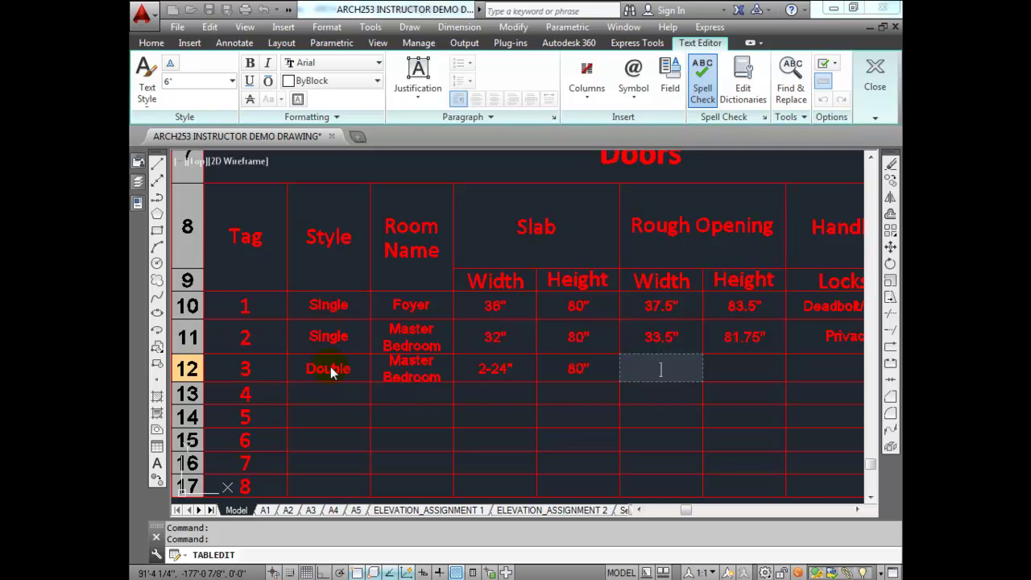
Enter door 3's Rough Opening Width as 49.5" and Height as 81.75".
text(49.5")
key(Escape)
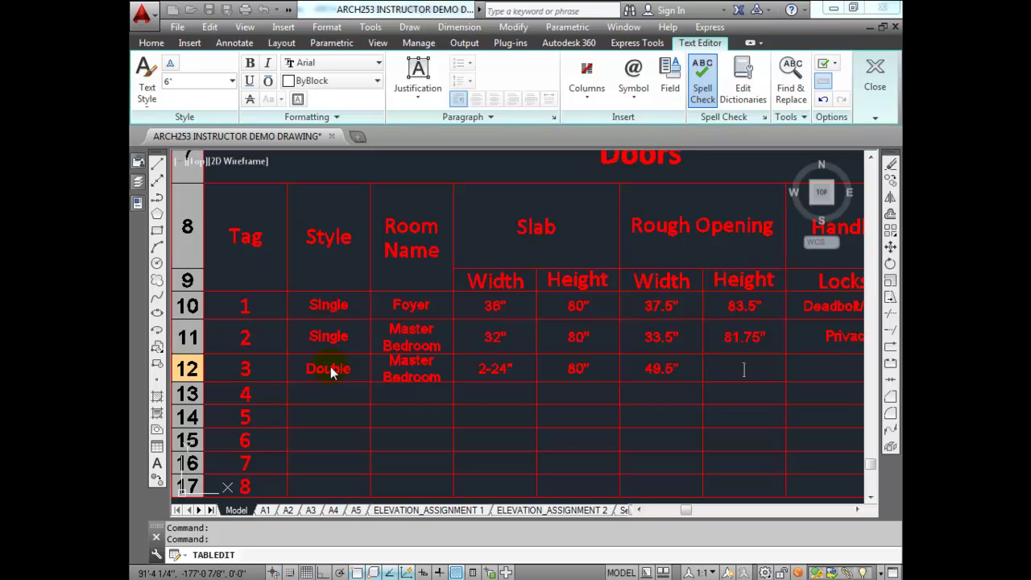
text(81.75")
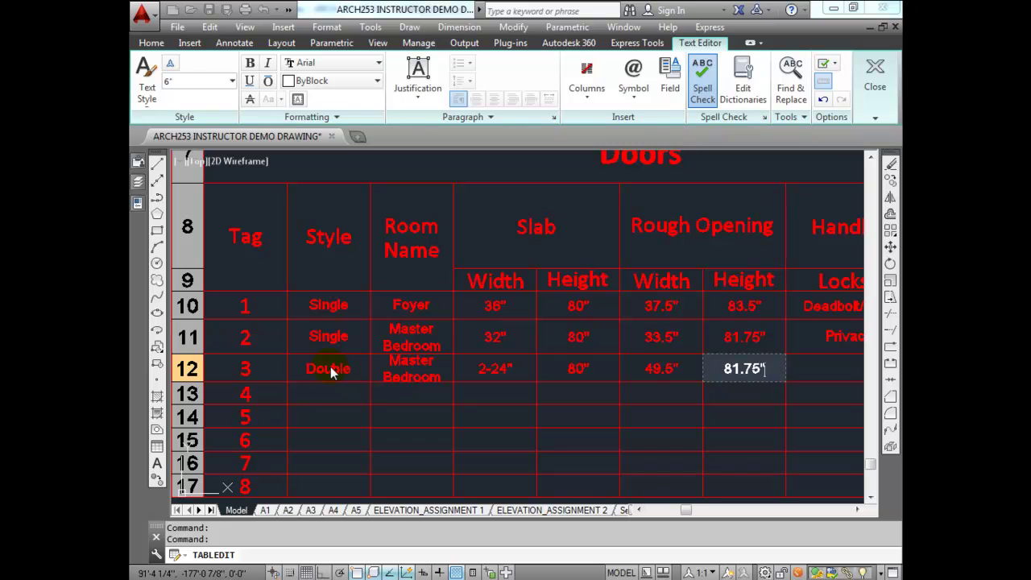
key(Tab)
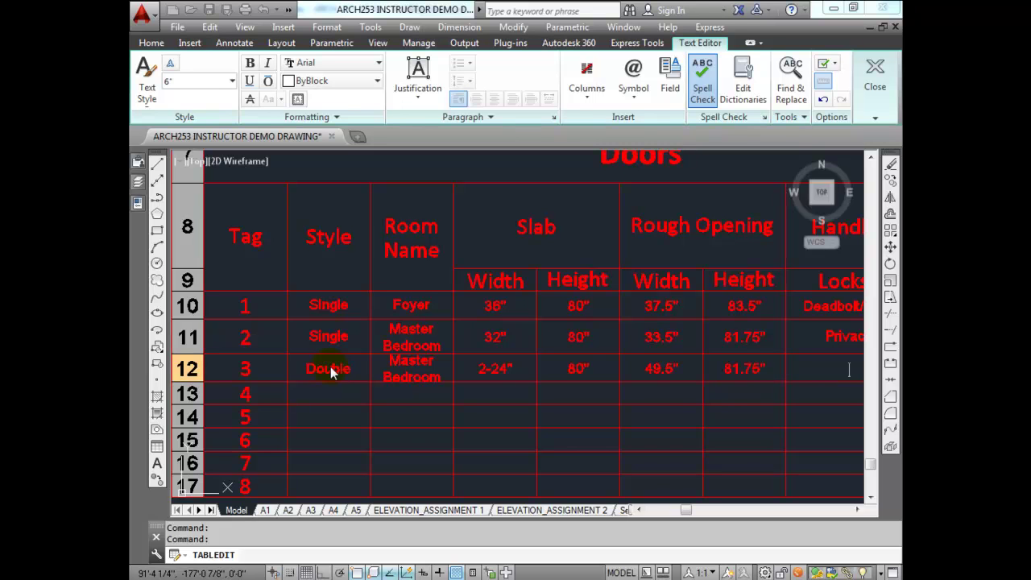
Fill in door 3's Locks entry as Dummy and its Opening Direction as LHR/RHR, leaving Remarks empty.
text(Priv)
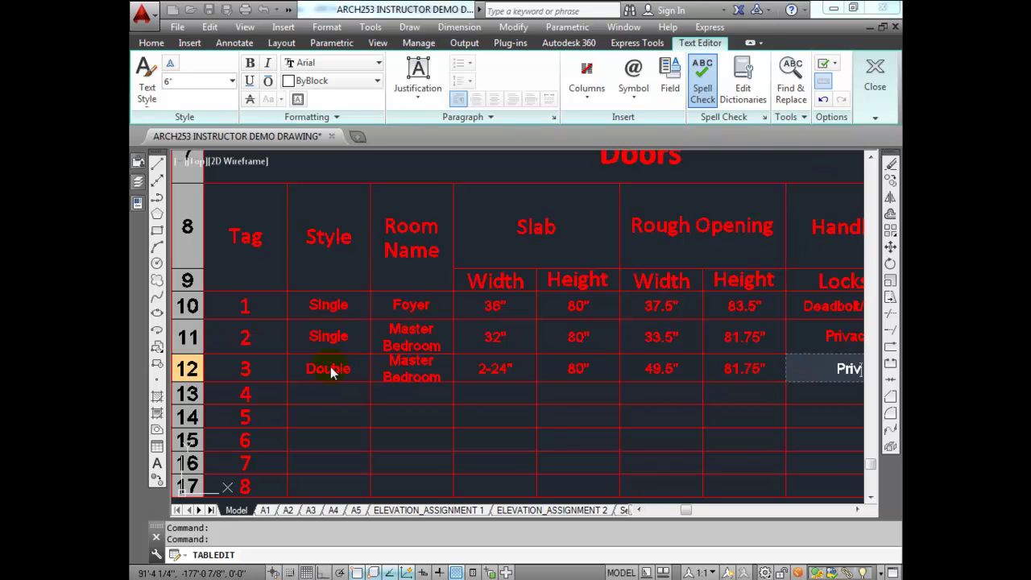
key(BackSpace)
key(BackSpace)
key(BackSpace)
key(BackSpace)
text(Dummy)
key(Escape)
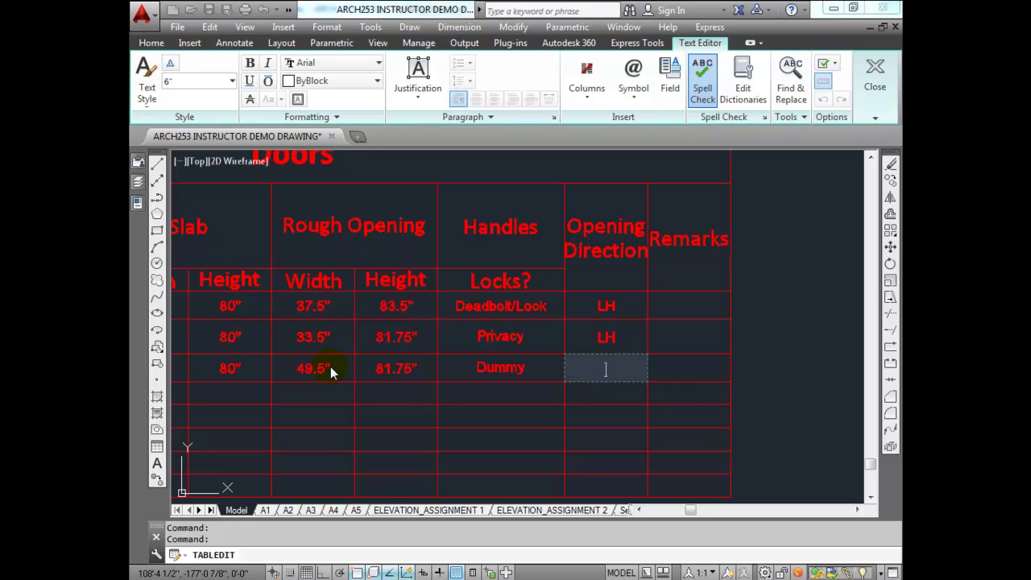
text(LHR/RHR)
key(Escape)
key(Tab)
key(Tab)
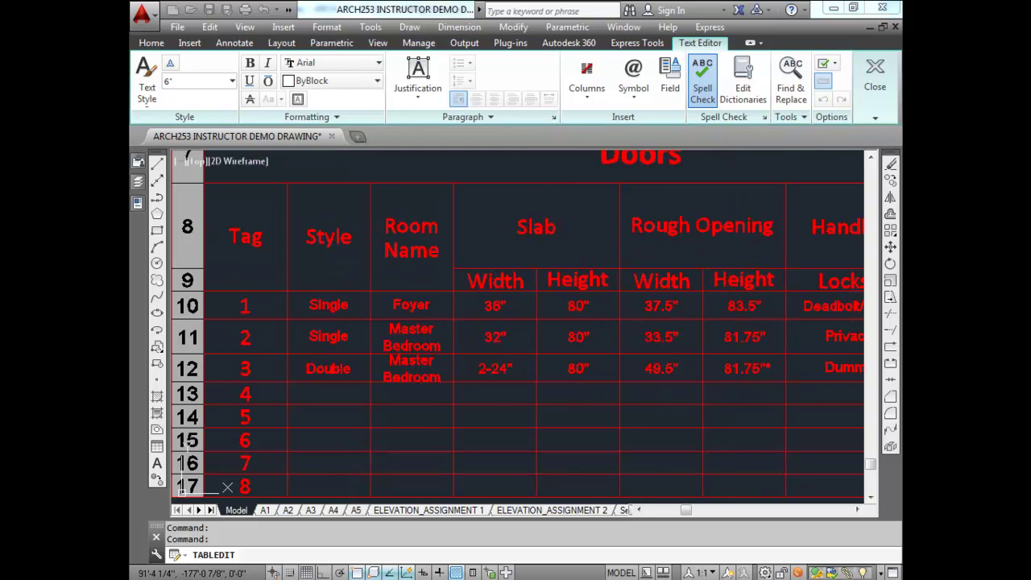
key(Escape)
Enter Passage as the Locks entry for door 4 and leave the table editing.
scroll(594, 380, down, 2)
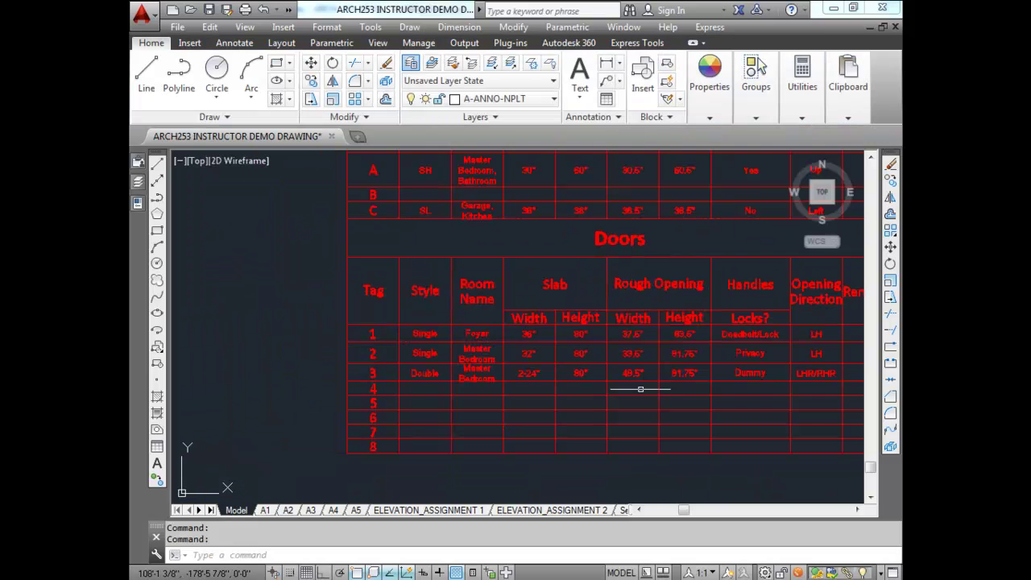
middle_drag(640, 389, 557, 368)
click(665, 368)
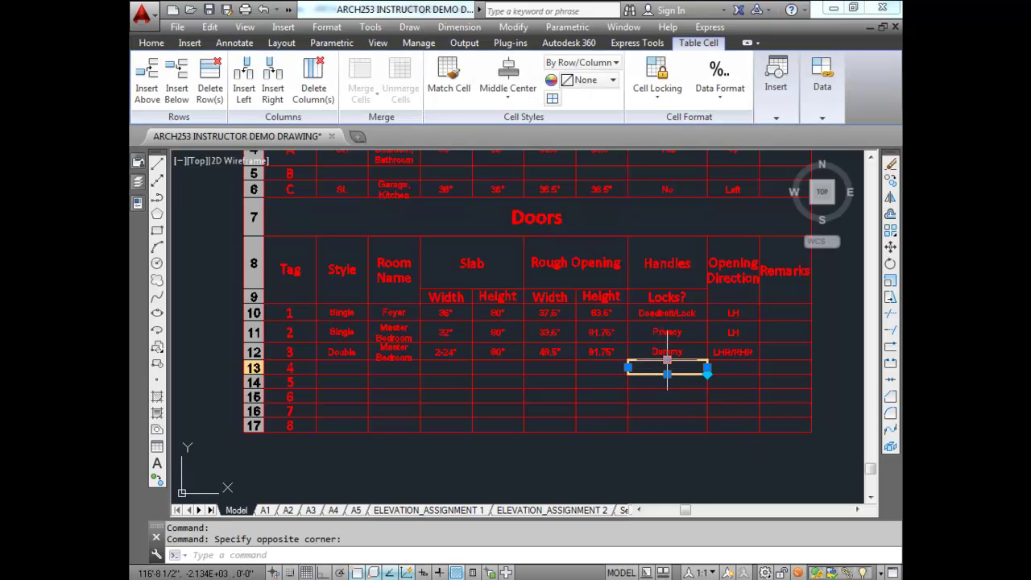
text(Passage)
key(Return)
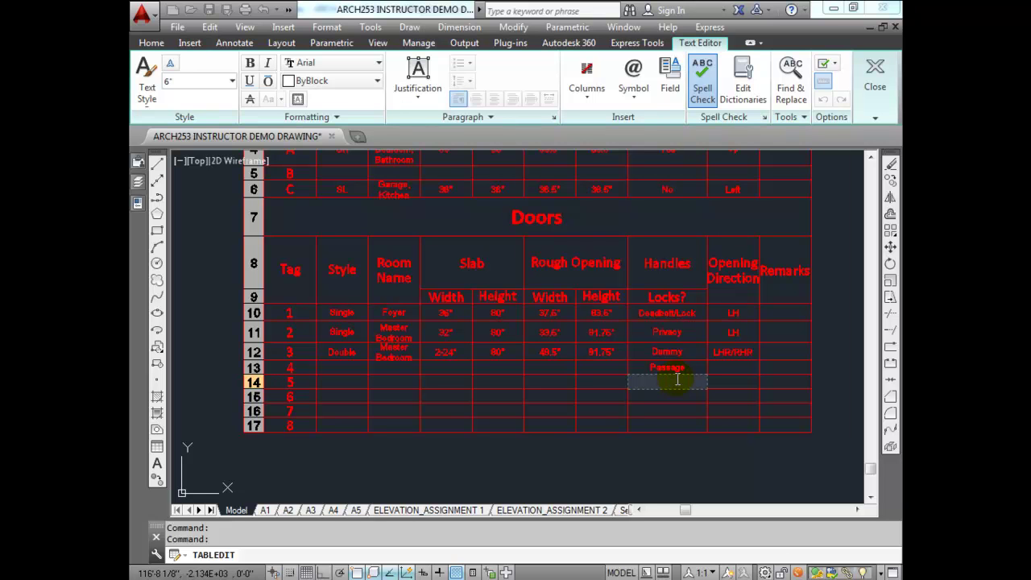
click(694, 453)
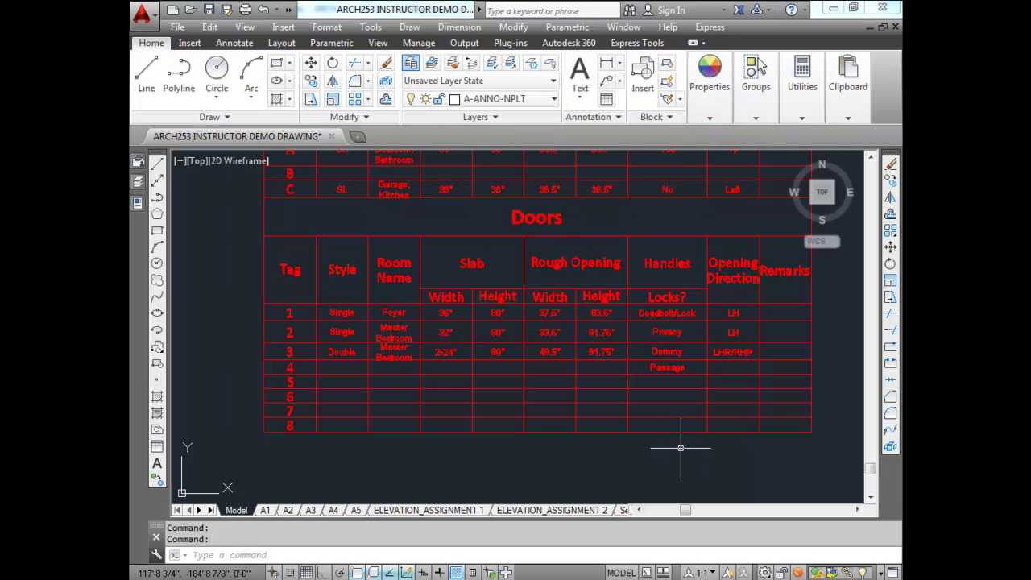
Fill in door 8's Style as Sectional and its Room Name as Garage.
scroll(681, 448, down, 2)
scroll(566, 439, down, 1)
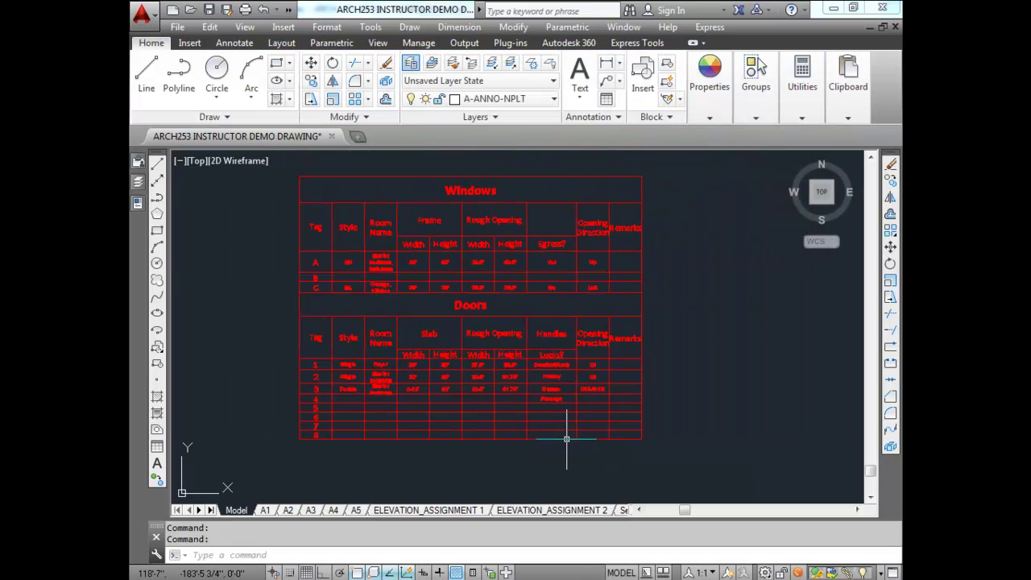
click(352, 433)
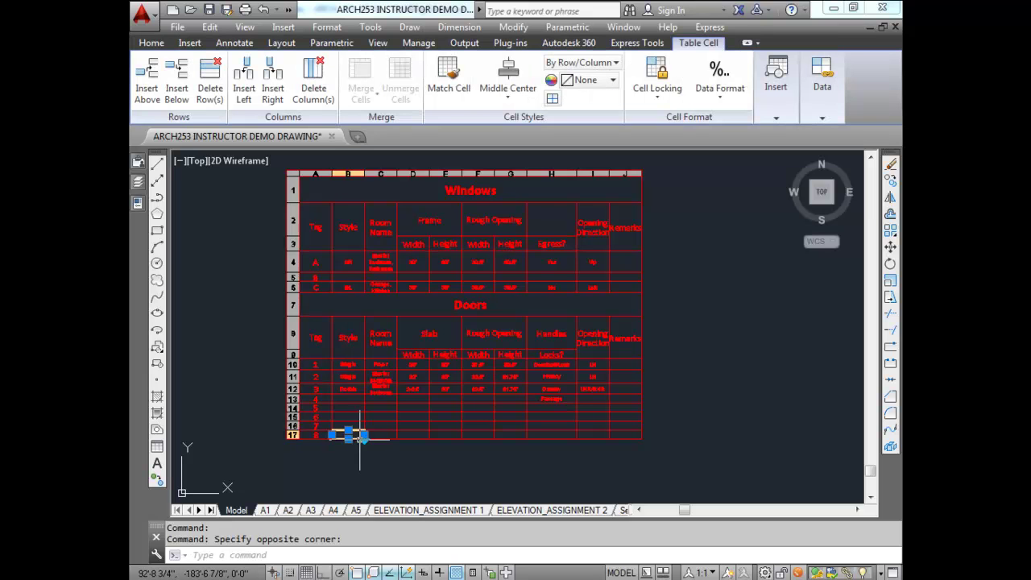
click(241, 555)
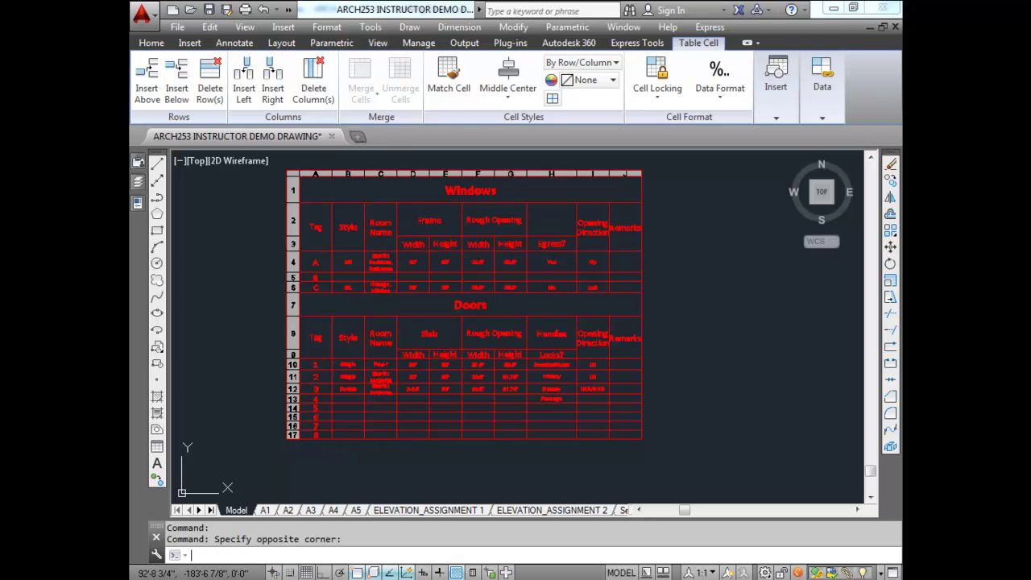
double_click(359, 440)
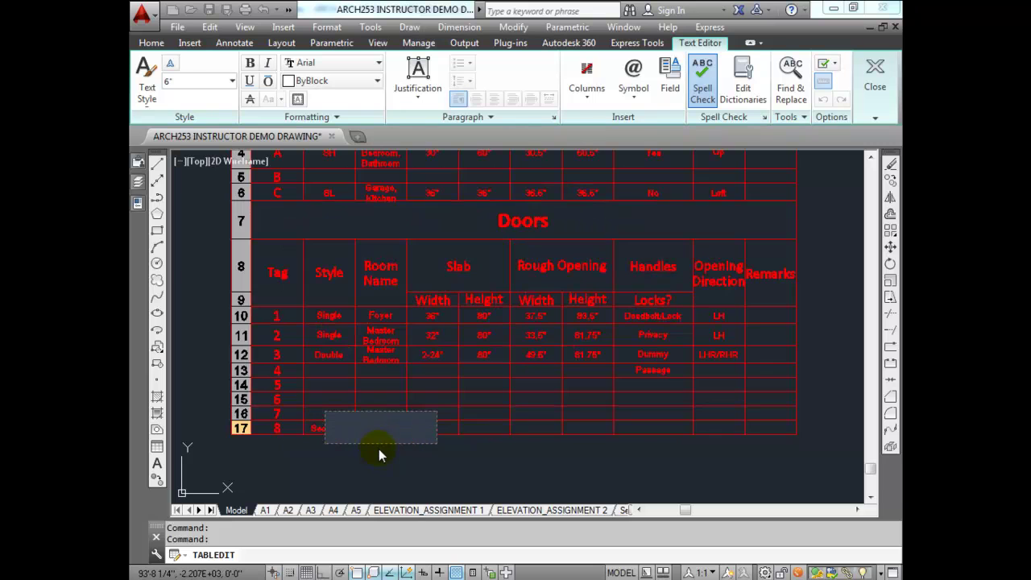
text(Garage)
key(Tab)
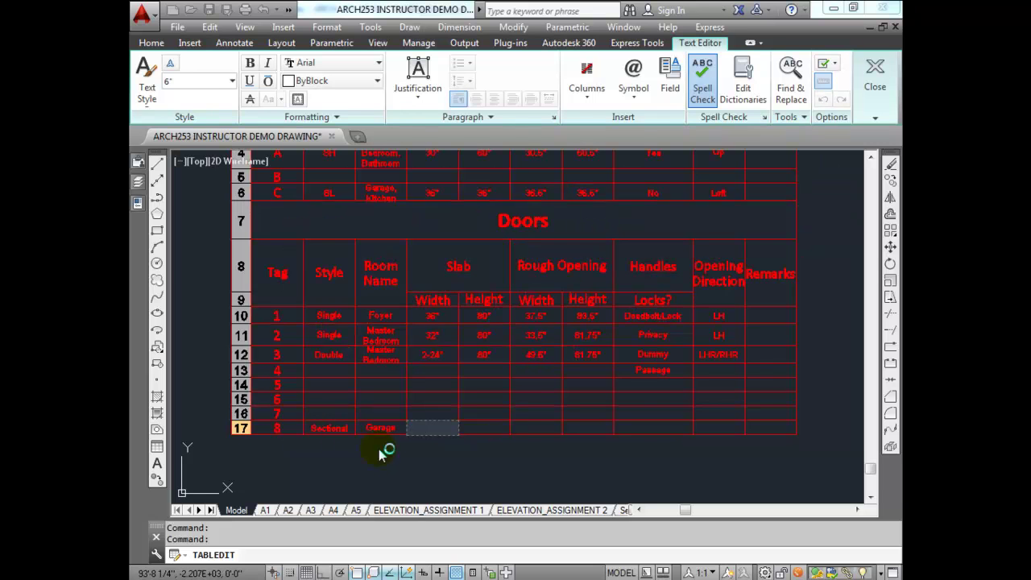
Enter door 8's slab Width as 16'0" and its slab Height as 7'0".
text(16'0")
key(Tab)
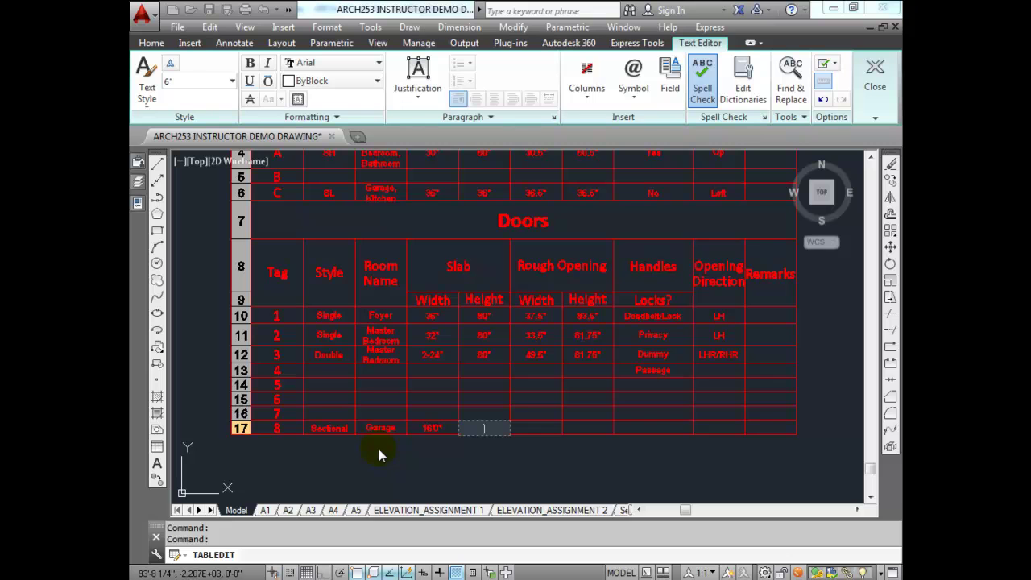
text(7'0")
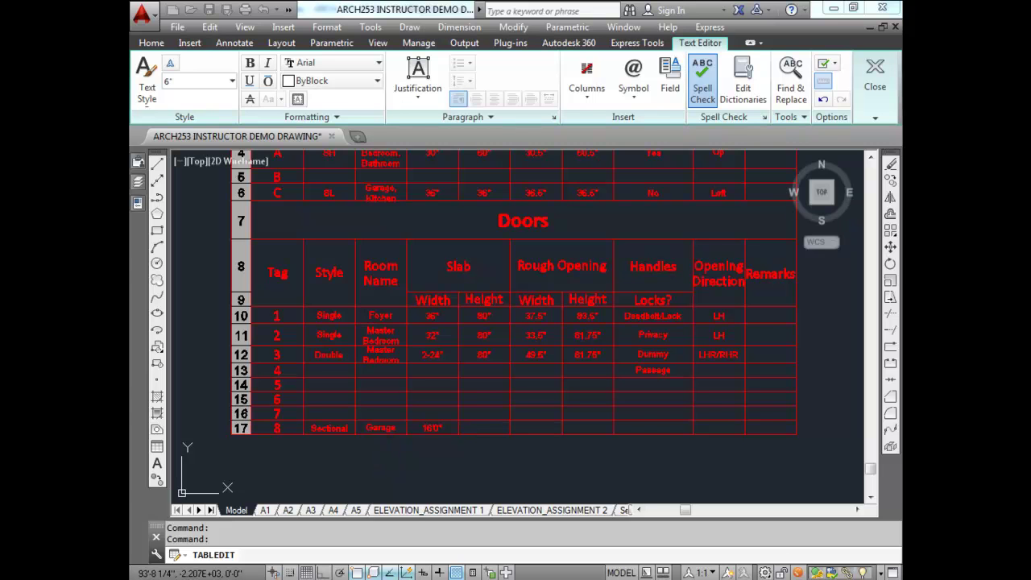
key(Tab)
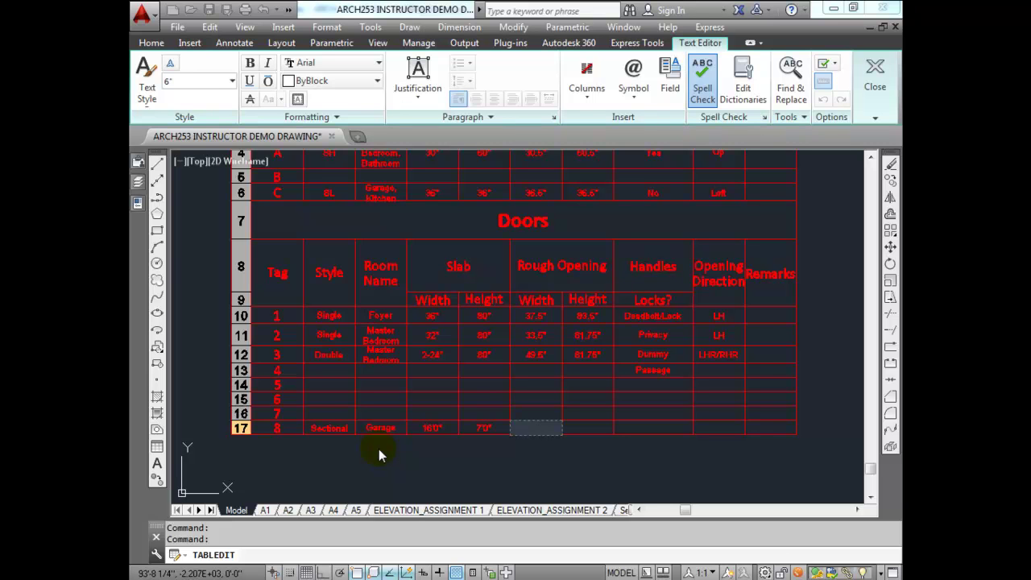
Enter door 8's Rough Opening Width as 16'3" and Height as 7'-1.5".
text(162.5")
key(Tab)
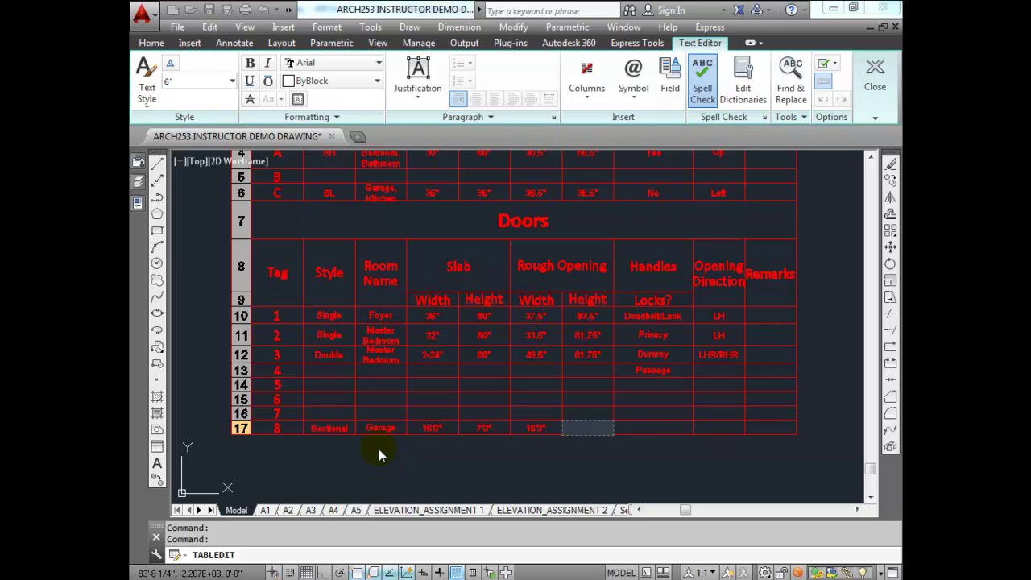
text(7'-1.5)
key(Return)
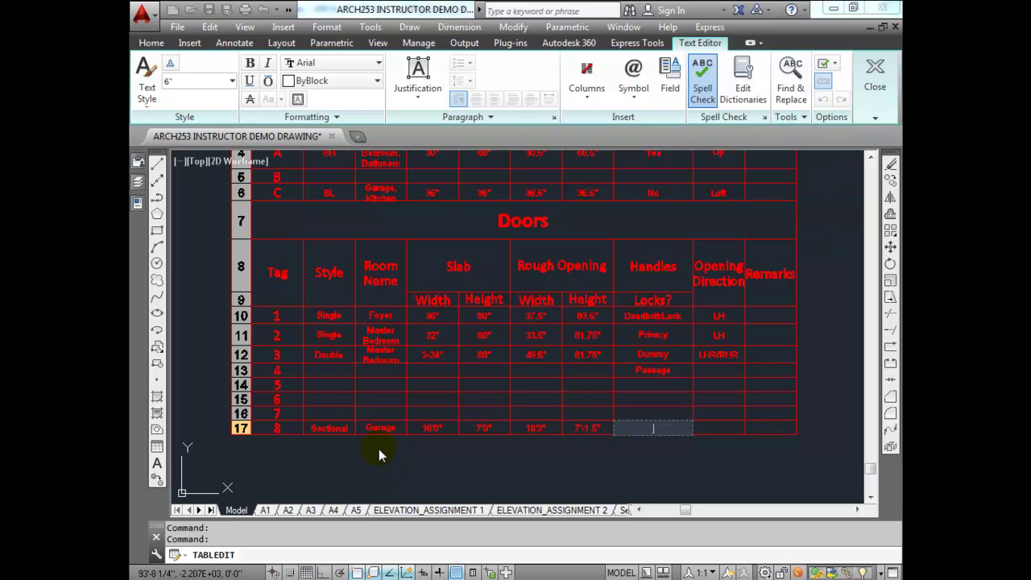
Fill in door 8's Locks entry as None and its Opening Direction as Up, leaving Remarks empty.
text(None)
key(Tab)
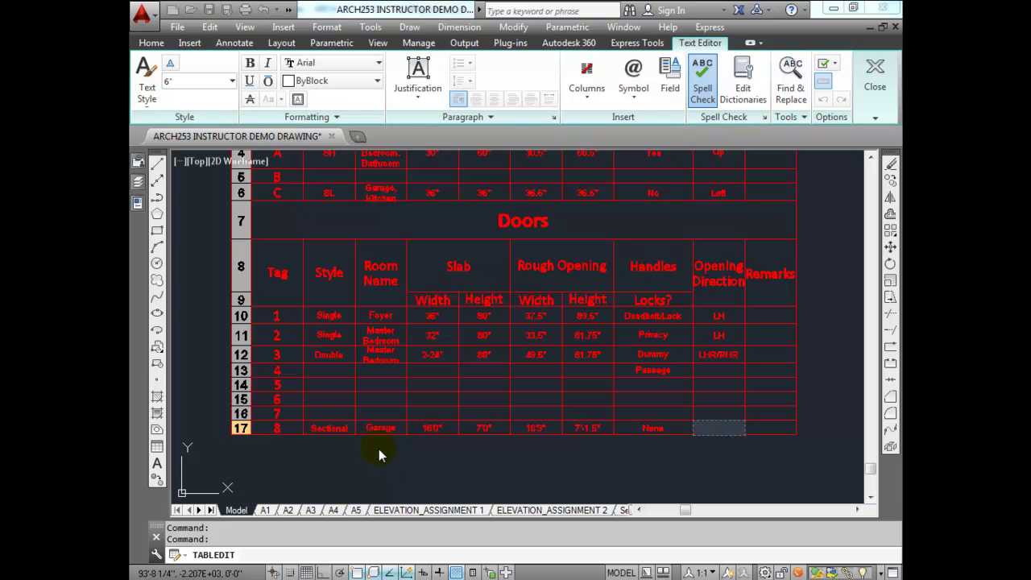
text(Up)
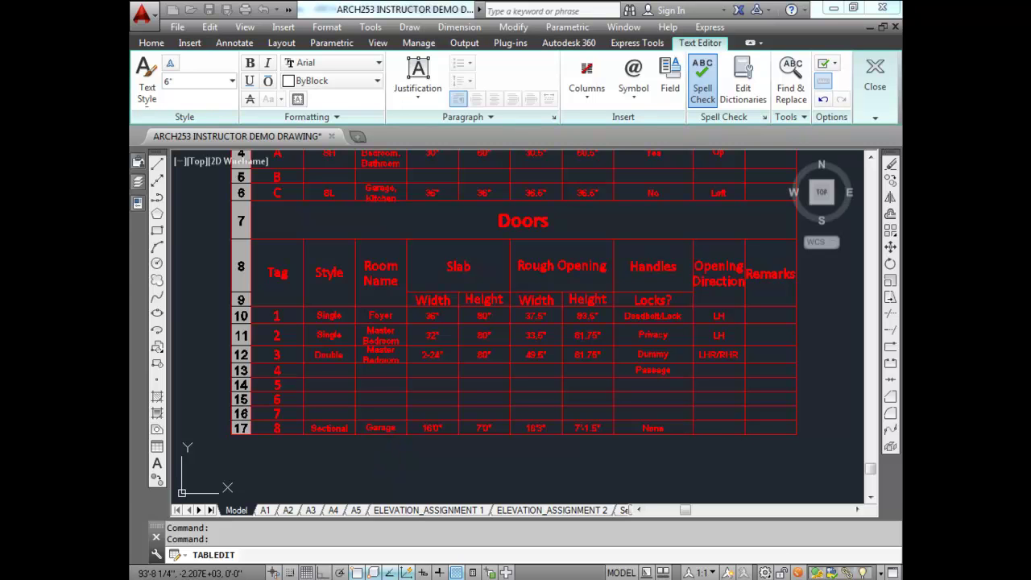
key(Tab)
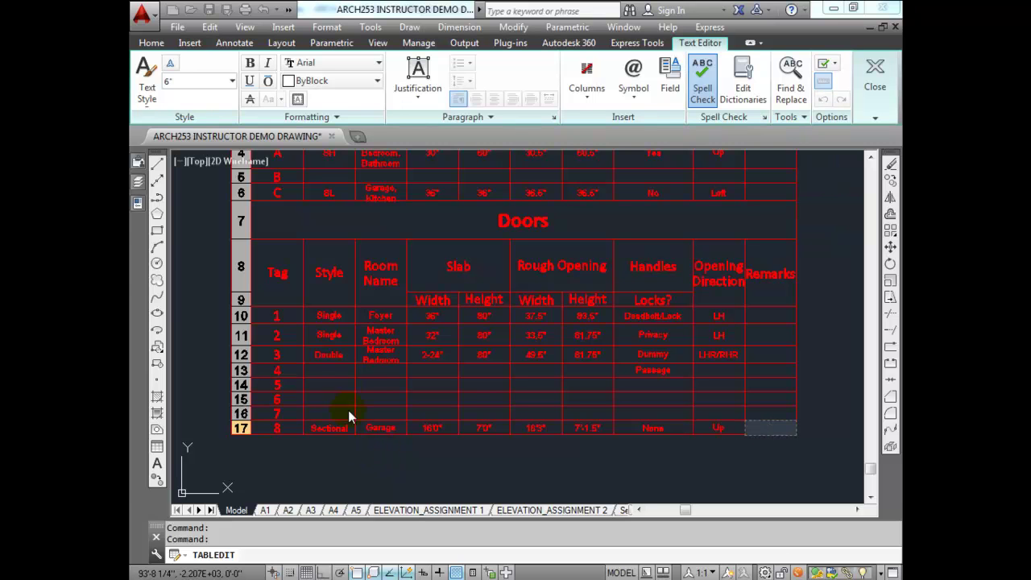
click(386, 474)
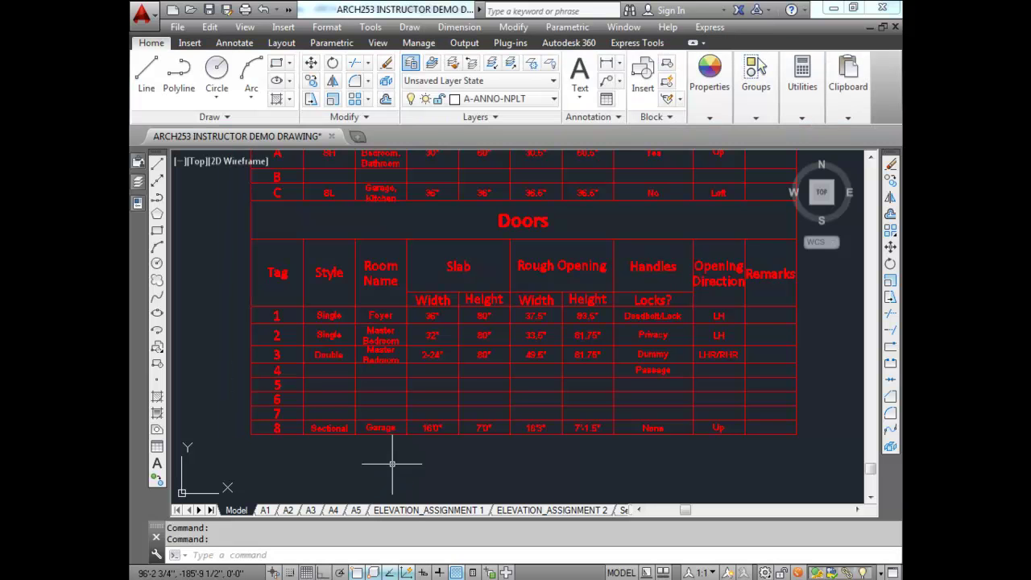
Start a multileader with its arrowhead at the bottom of the Doors Rough Opening columns and its text landing just below the table.
scroll(438, 439, down, 2)
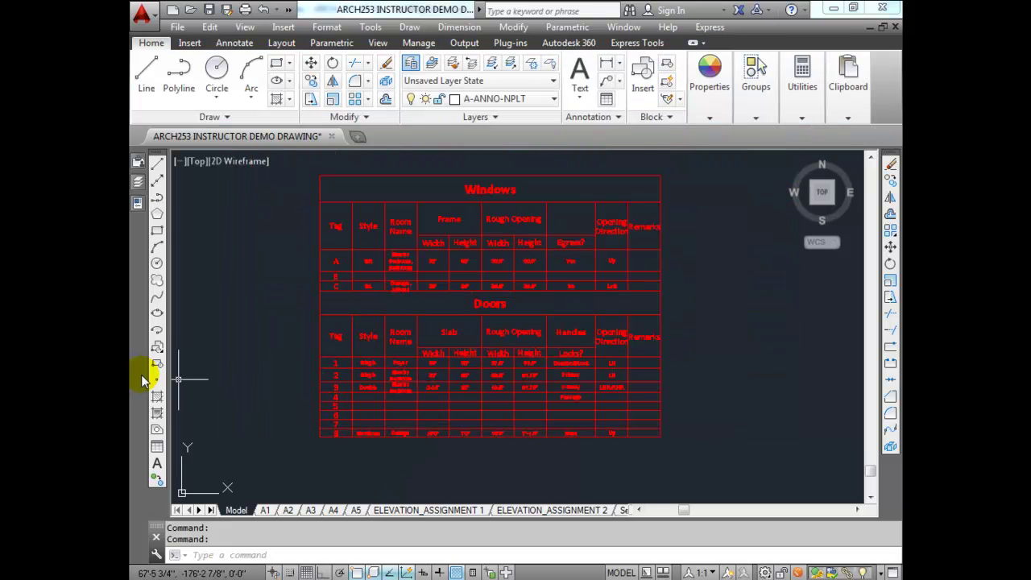
key(ctrl+z)
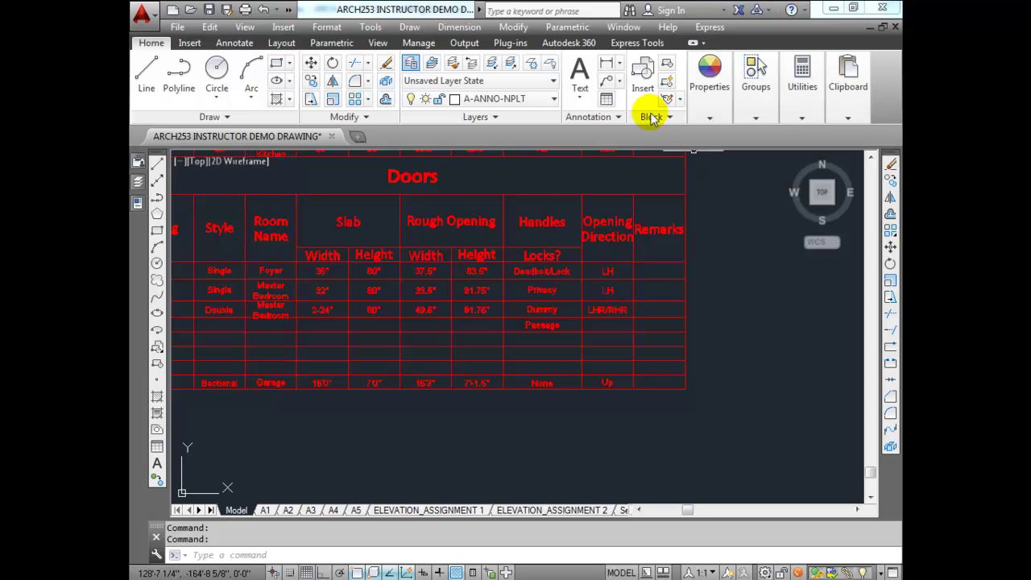
click(607, 85)
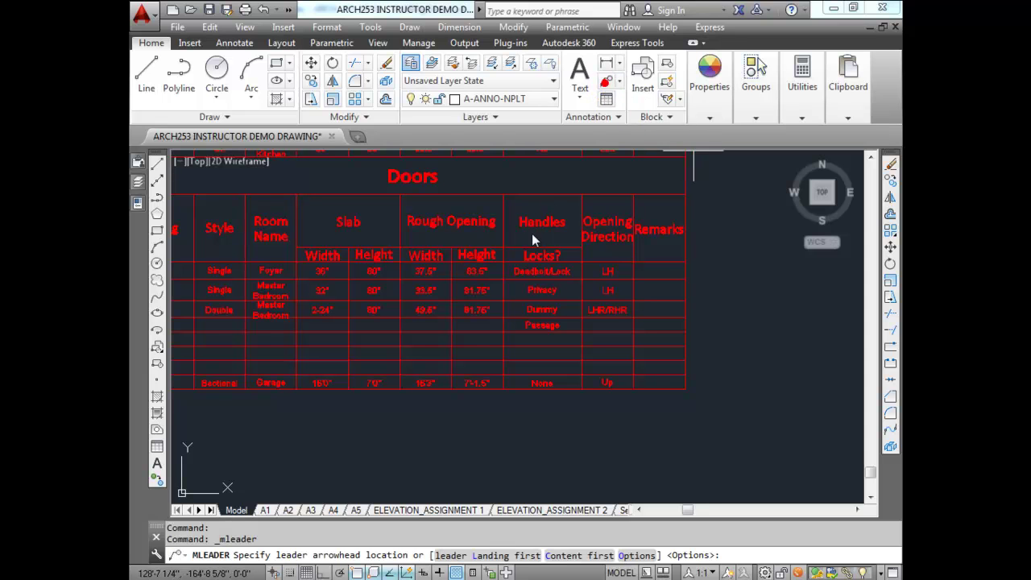
click(452, 391)
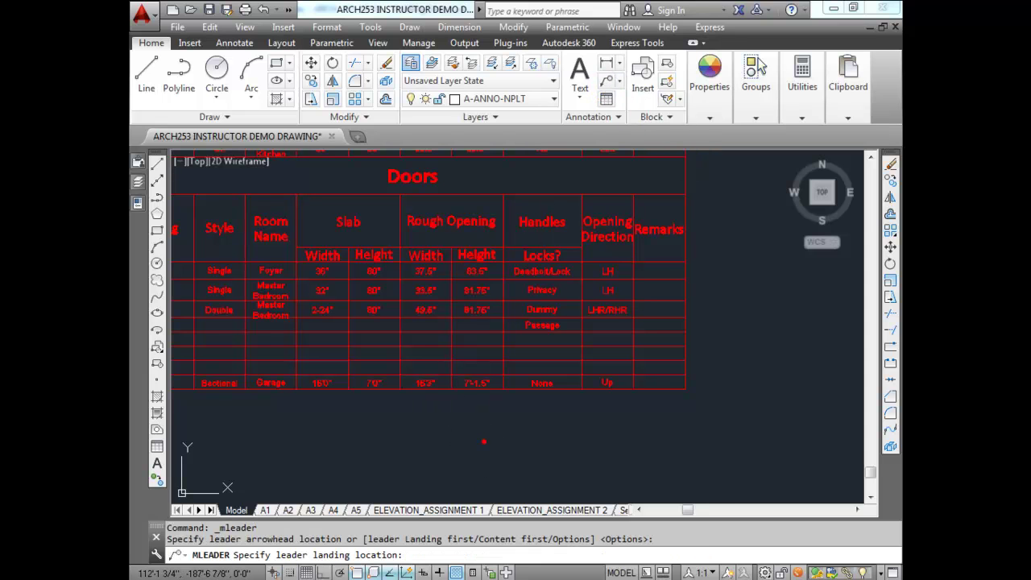
click(484, 442)
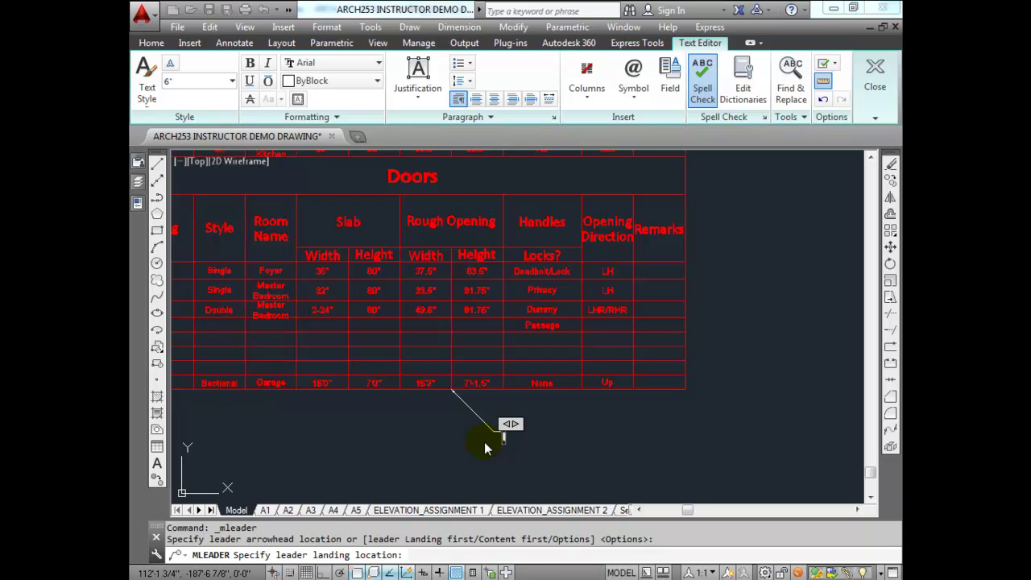
Write the door note's first two lines: "Add 1" for the frame of interior doors" and "Add 1.5" for the frame of exterior doors".
text(Add 1" for the fr)
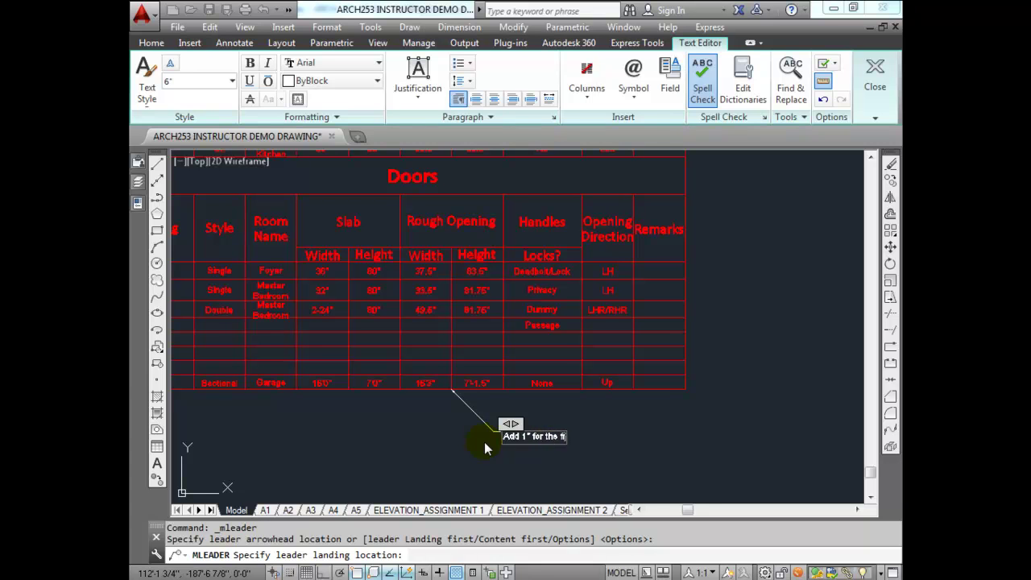
text(ame of interior doors)
key(Return)
text(Add)
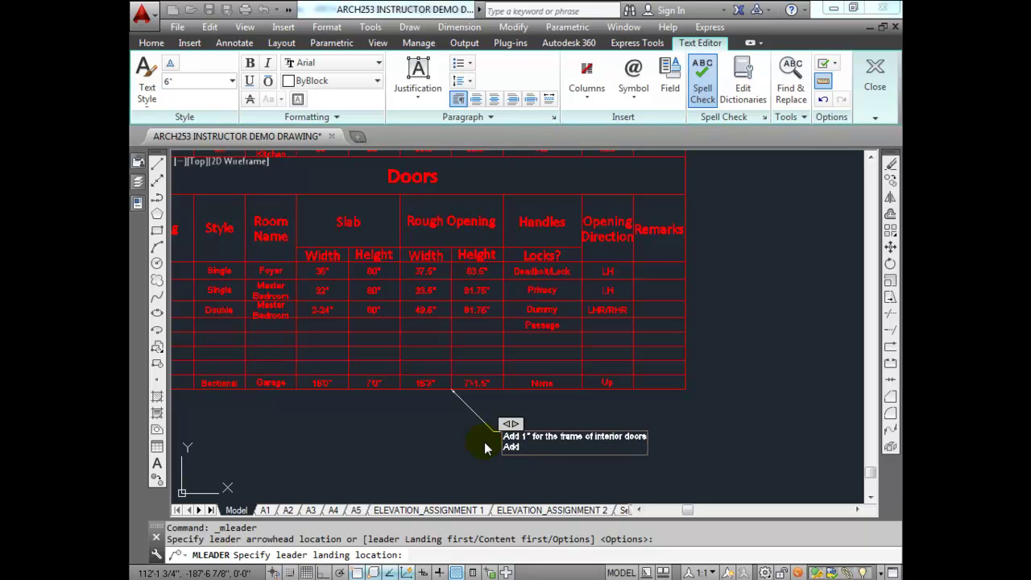
text( 1.5" for the frame of exterior doors)
key(Return)
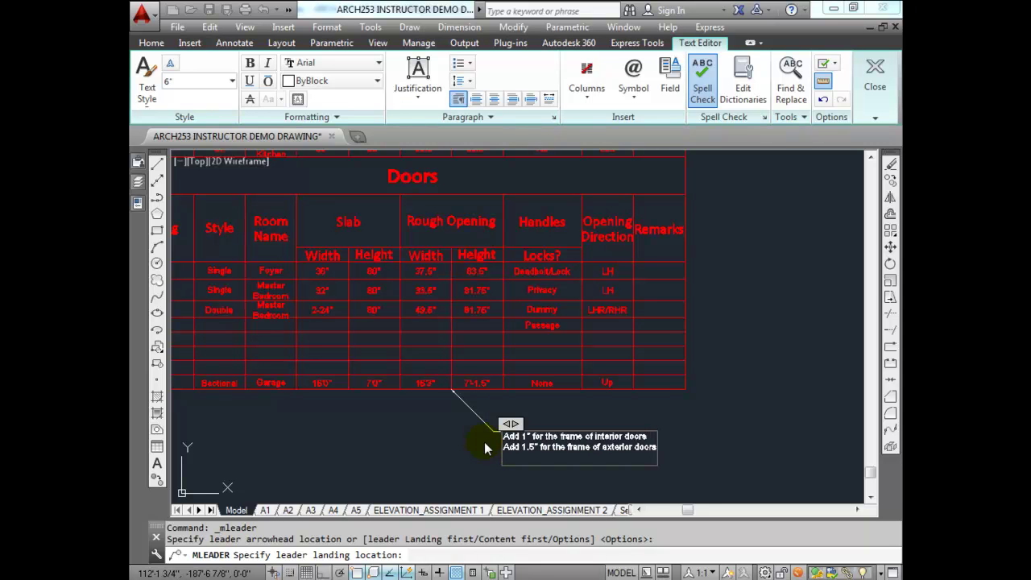
Add the door note's third line: "Add 0.25" around the frames for doors for rough opening".
text(Add 1.25")
key(BackSpace)
key(BackSpace)
key(BackSpace)
key(BackSpace)
key(BackSpace)
text(0.25" allo)
key(BackSpace)
key(BackSpace)
key(BackSpace)
text(round the frames for)
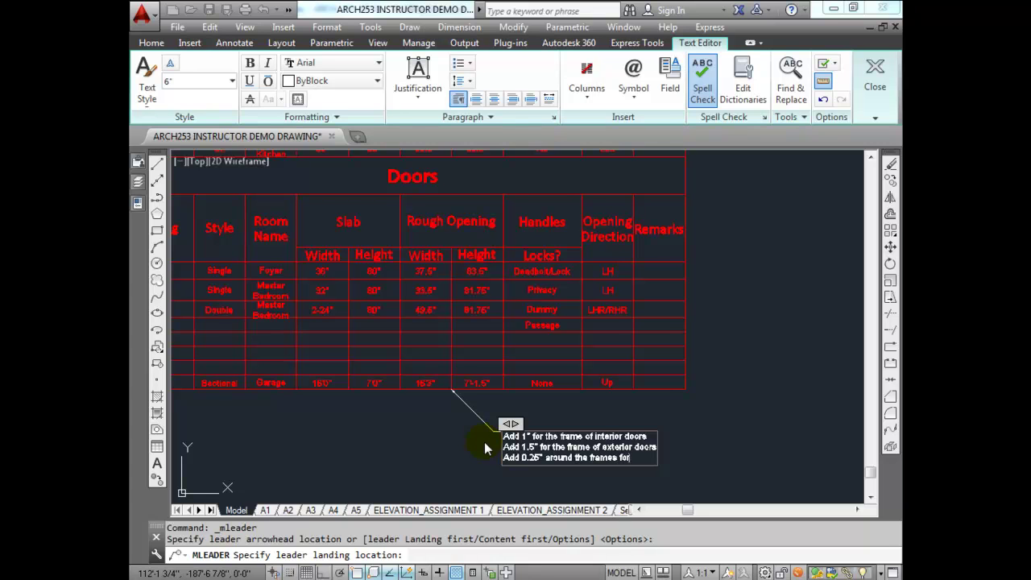
text( doors for rough opening)
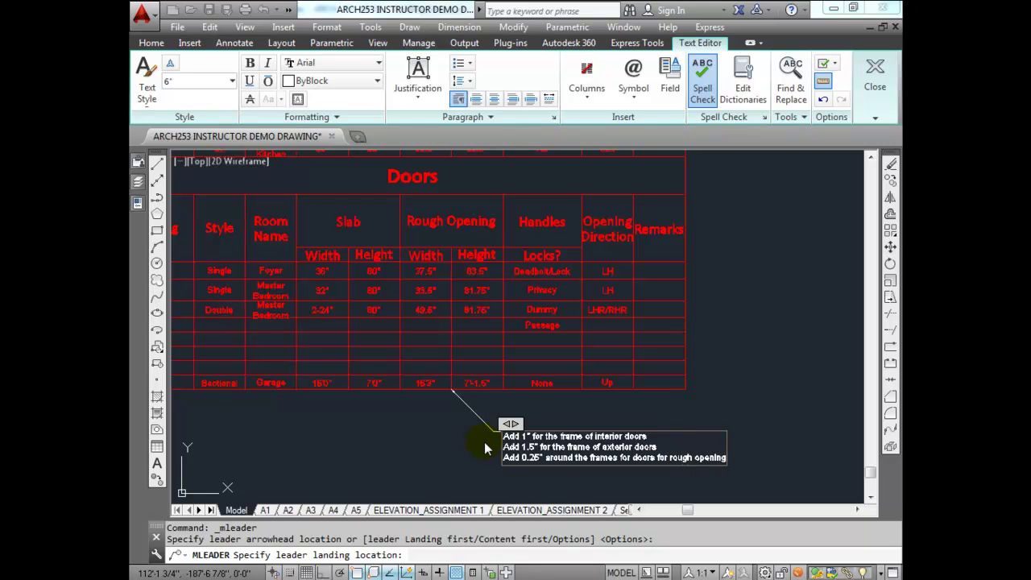
key(Return)
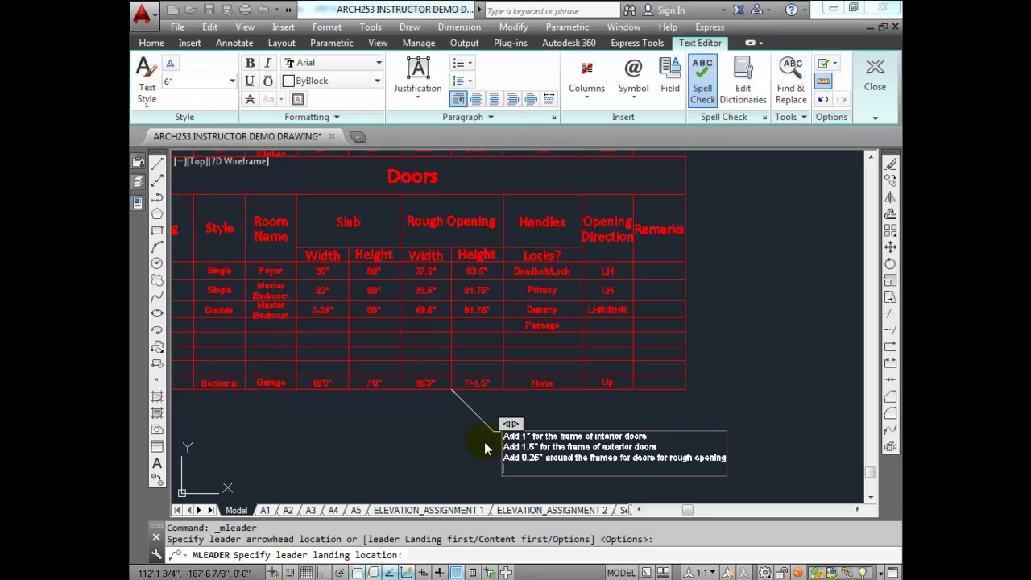
Add a fourth line, "Interior doors don't have a threshold, but require 0.5" for floor finish, etc", and finish the door note.
text(interior doors don't have)
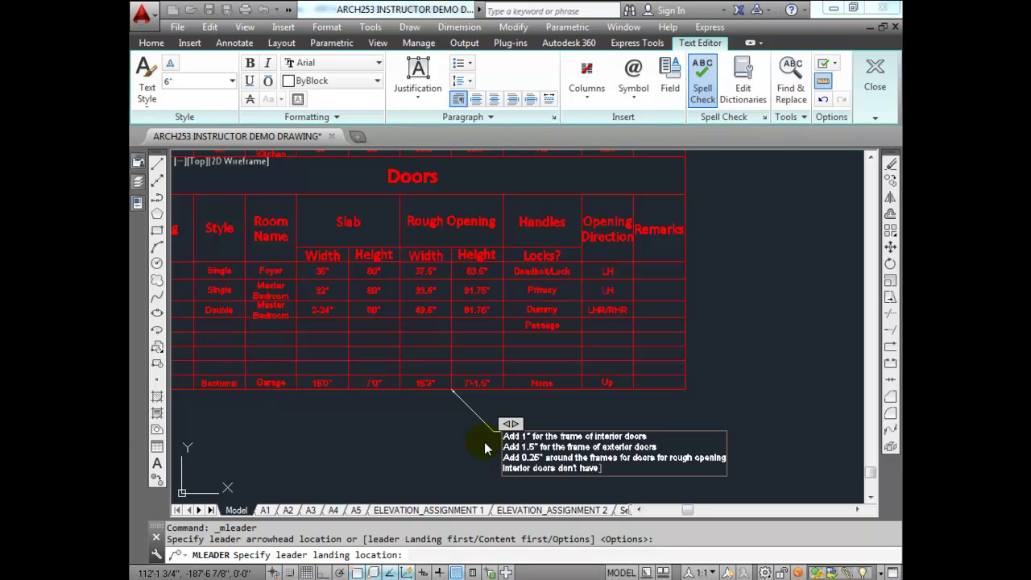
text( a threshold)
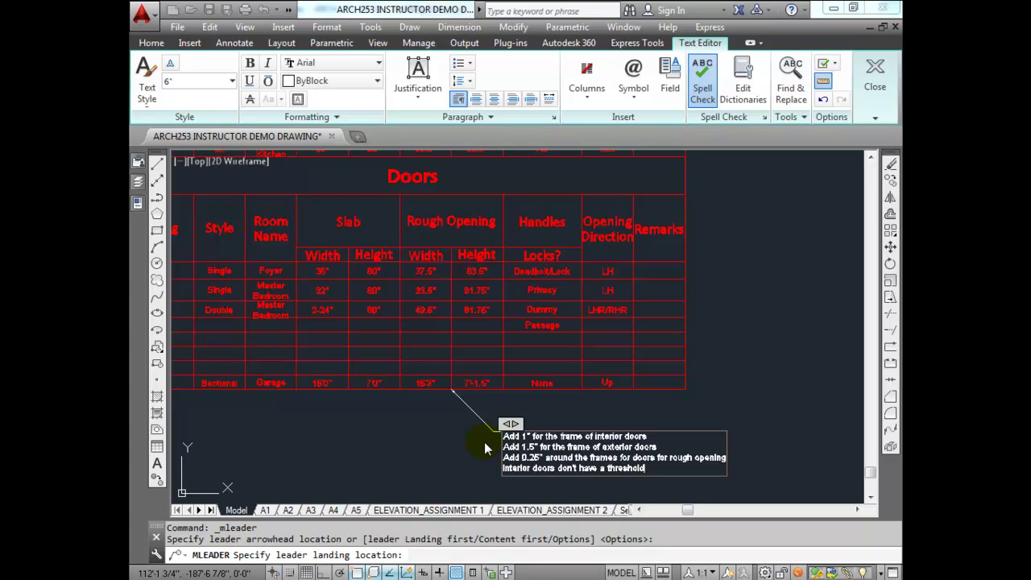
text( , but require 0)
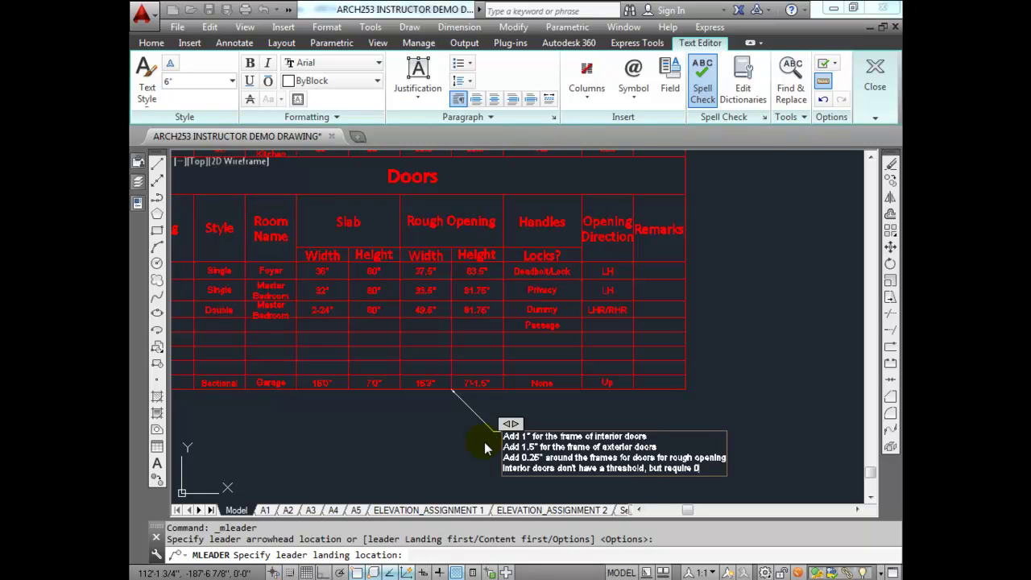
text(.5" for floor f)
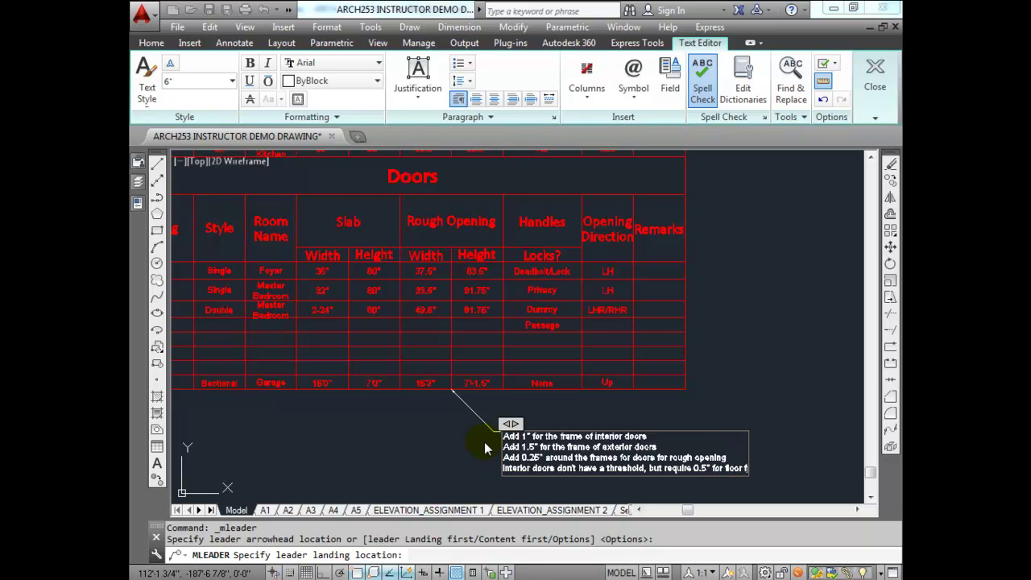
text(inish, etc)
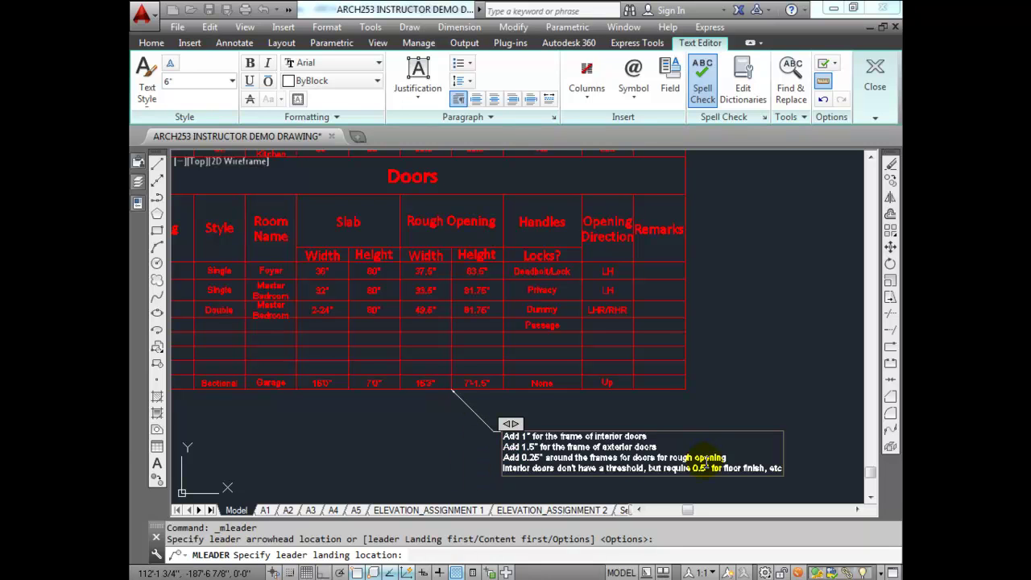
click(477, 313)
Place a multileader pointing at the Windows table's Rough Opening heading, with its text landing above the table.
middle_drag(457, 401, 472, 484)
middle_drag(467, 298, 465, 408)
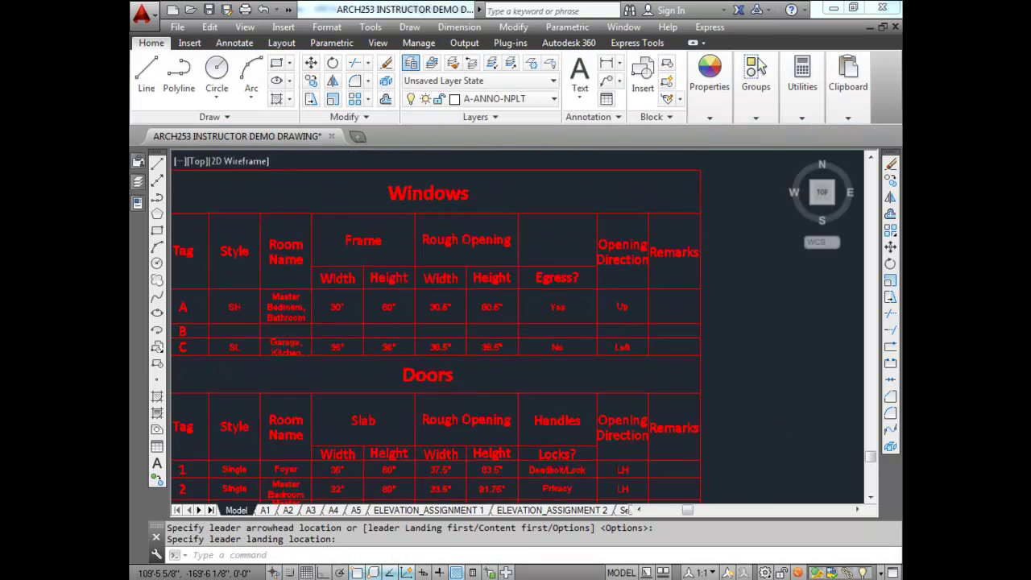
middle_drag(479, 246, 477, 280)
click(606, 80)
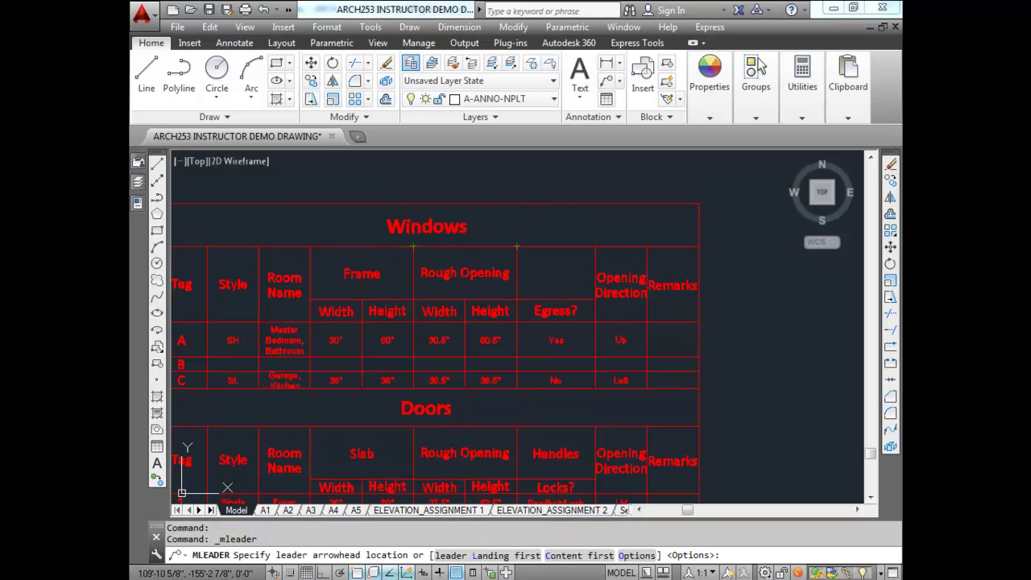
click(455, 250)
click(532, 175)
Write the window leader note as "Add 0.25' on all 4 sides of the window frame for rough opening.".
text(Add 0.25" a)
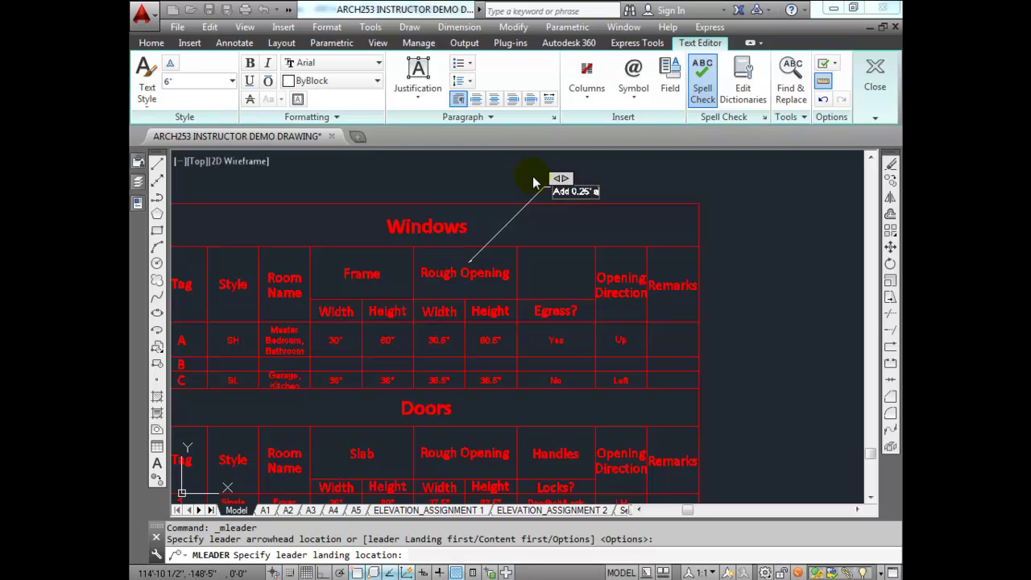
key(BackSpace)
text(on all 4 sides of the window fr)
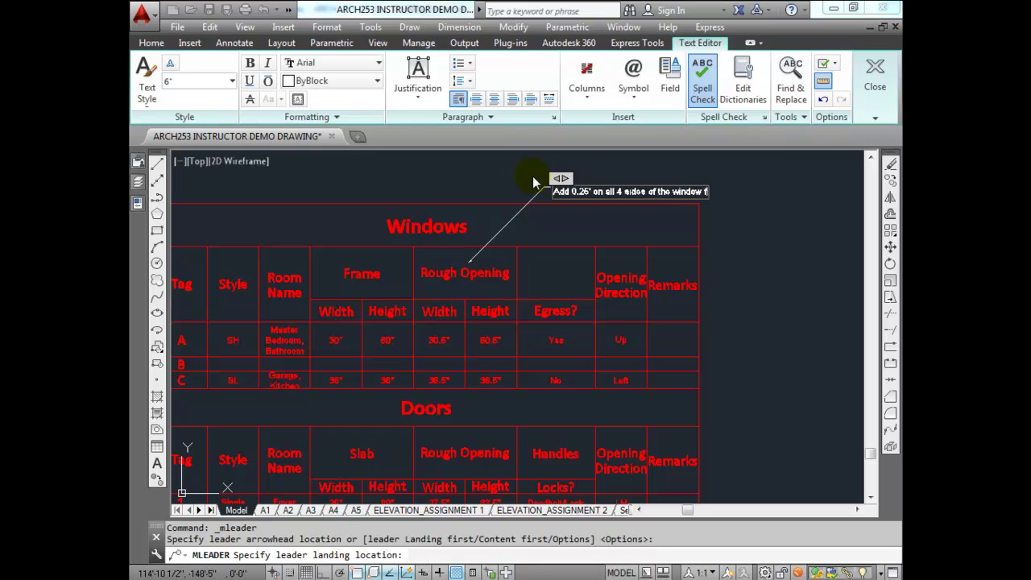
key(BackSpace)
key(BackSpace)
key(BackSpace)
text(frame for)
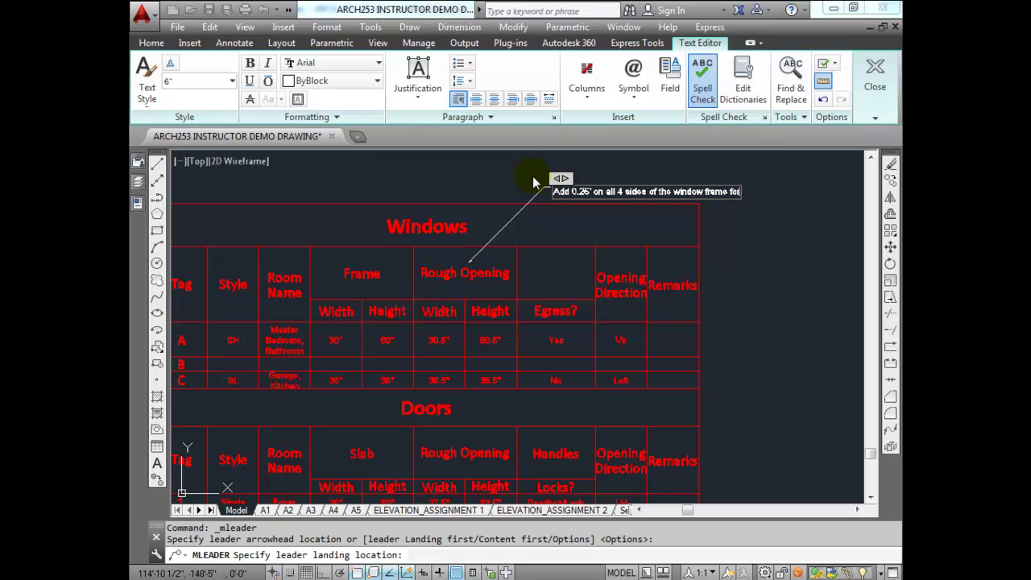
text( rough opening.)
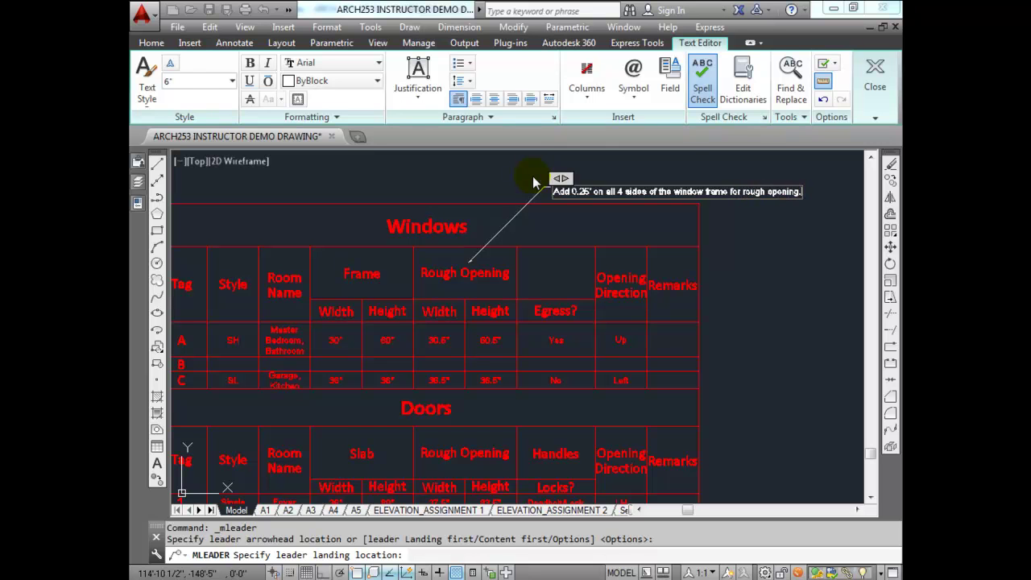
click(582, 229)
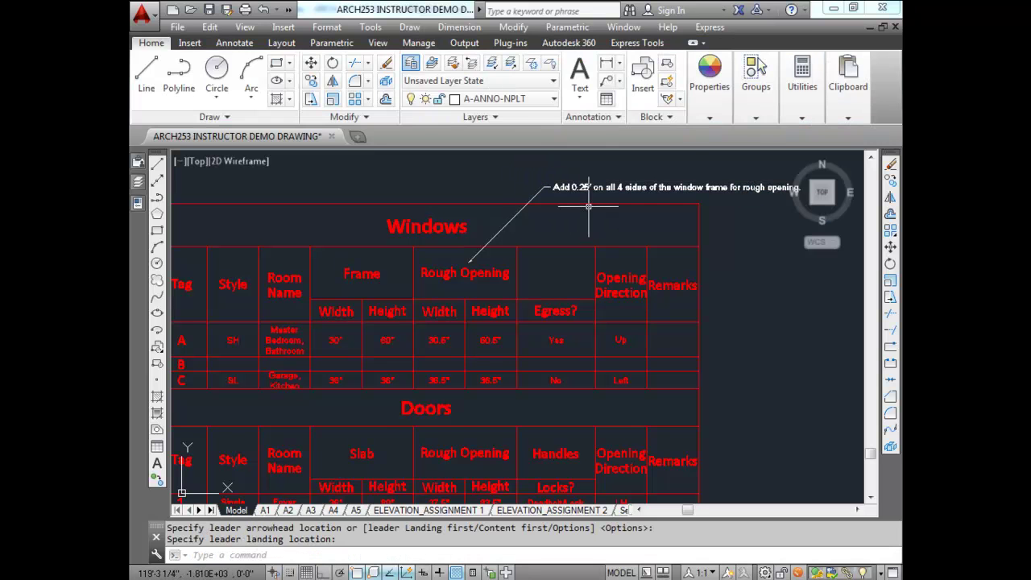
Add a fifth line to the door leader note: "Exterior Doors require a threshold, add 1" for this.".
scroll(601, 200, up, 2)
middle_drag(603, 198, 500, 252)
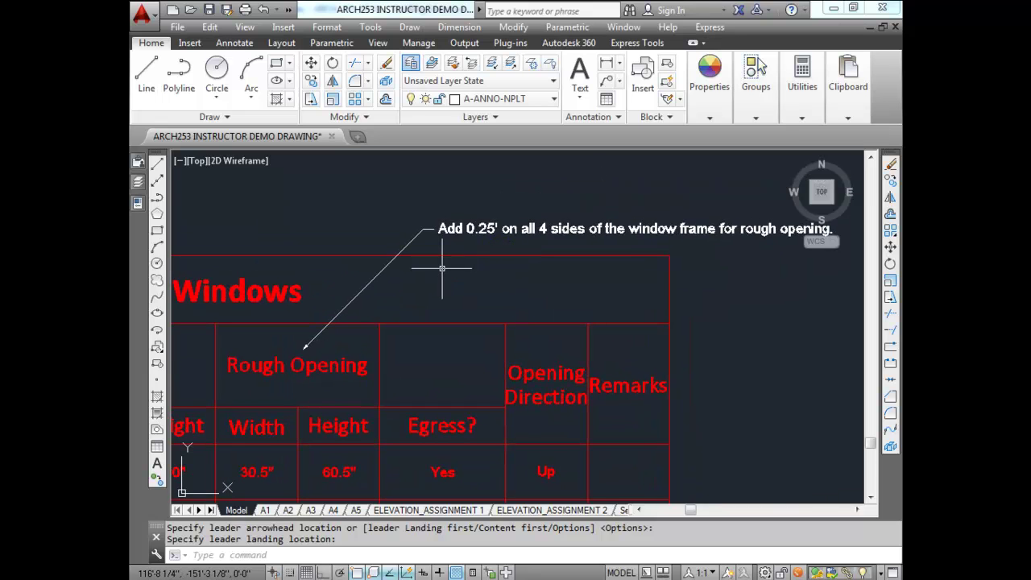
scroll(442, 266, down, 4)
middle_drag(442, 266, 447, 165)
scroll(431, 389, up, 4)
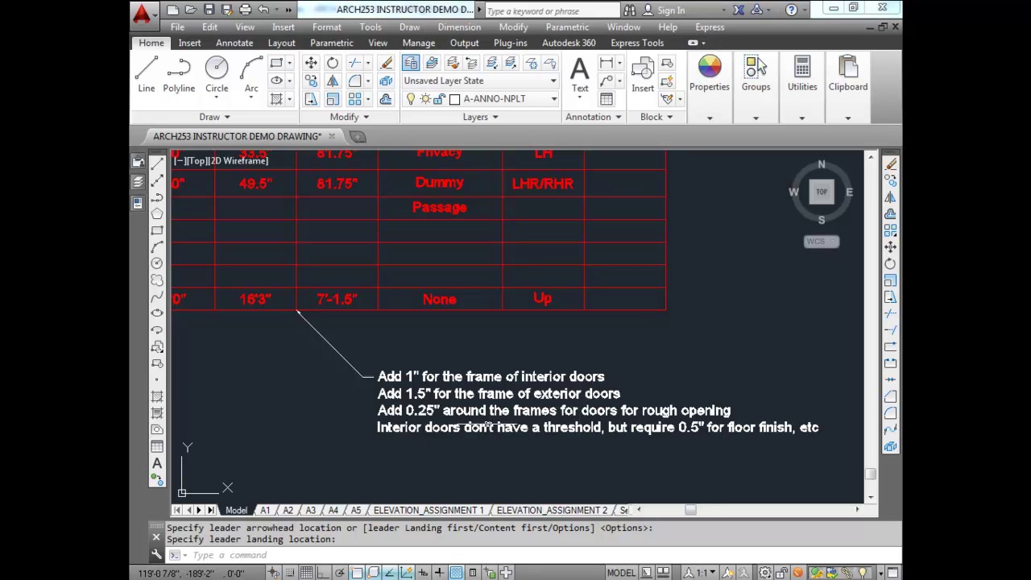
scroll(523, 387, down, 2)
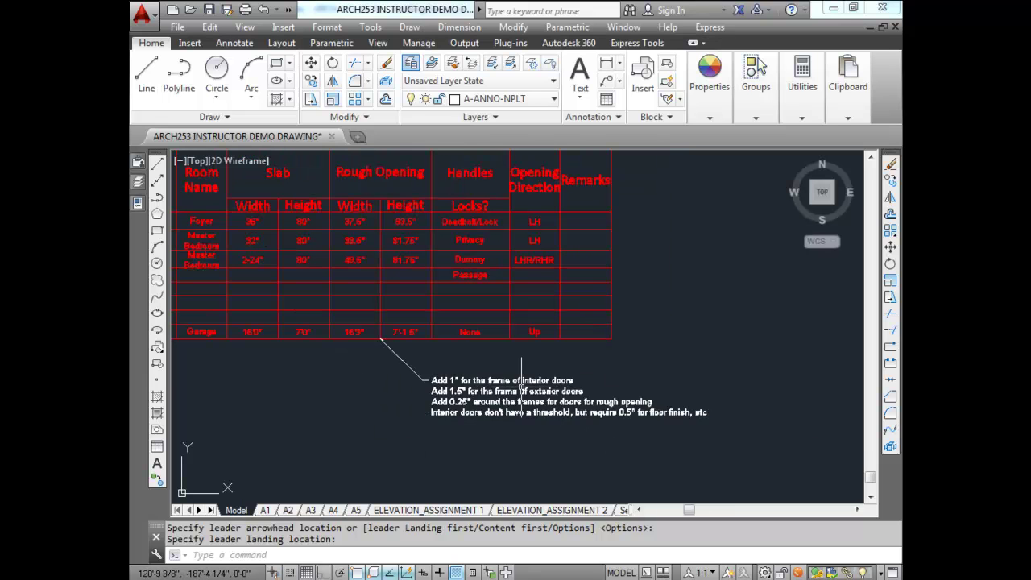
click(493, 413)
double_click(493, 413)
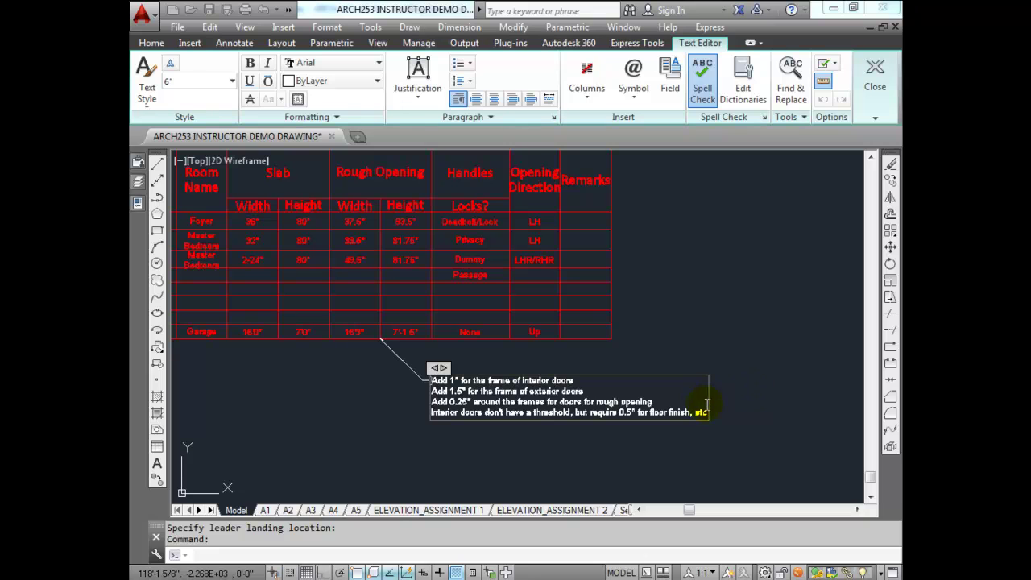
click(707, 412)
key(Return)
text(E)
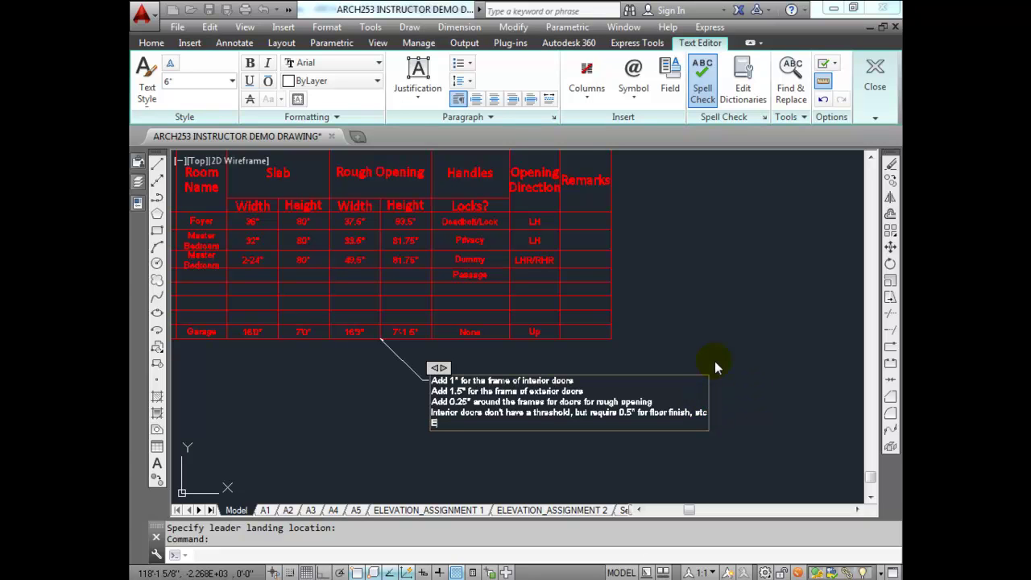
text(xterior Doors require a threshold, a)
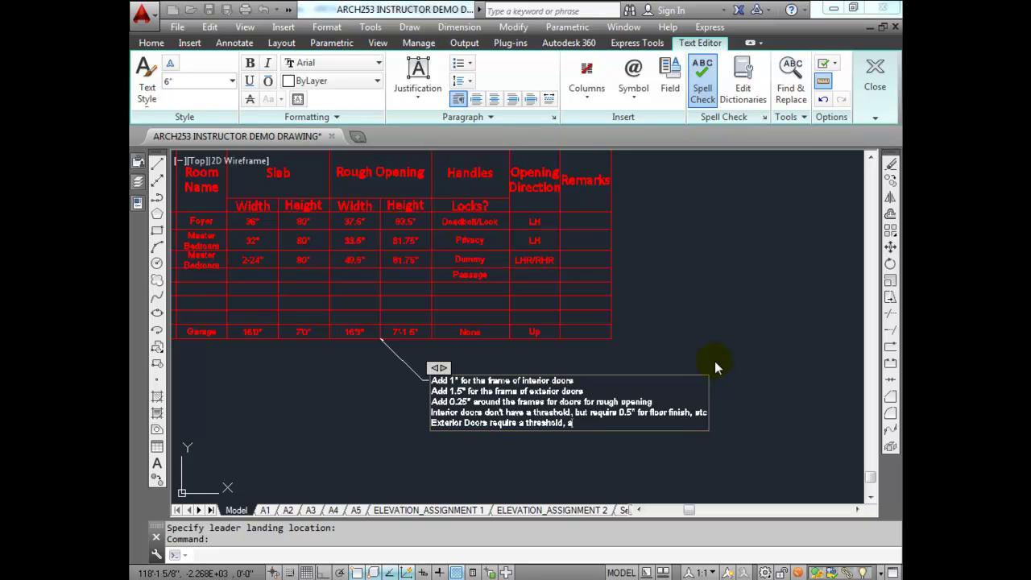
text(dd 1" to f)
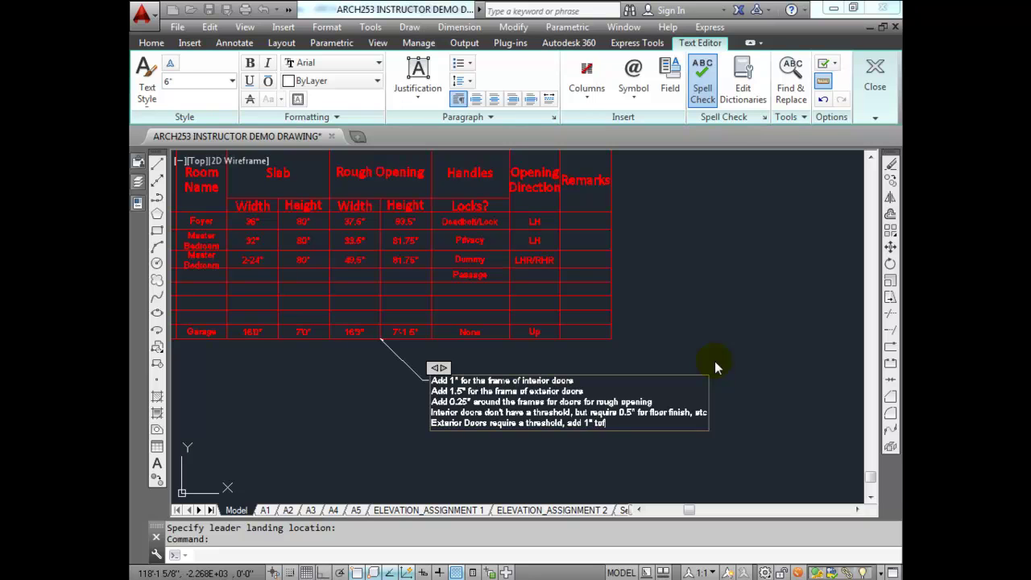
key(BackSpace)
key(BackSpace)
text(for this.)
click(662, 376)
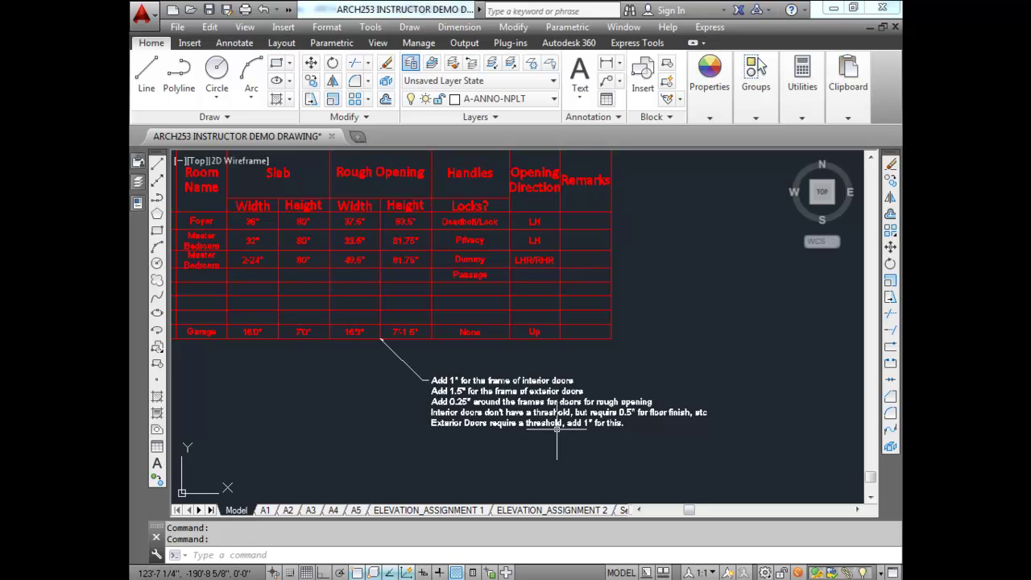
Save the drawing and look over the whole Windows and Doors schedule with its two leader notes.
double_click(485, 403)
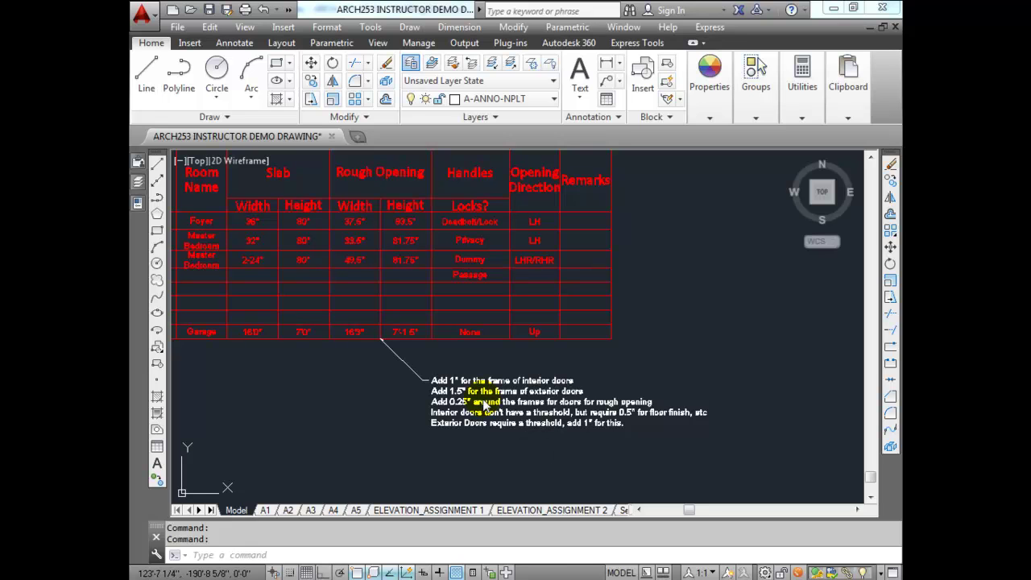
key(ctrl+s)
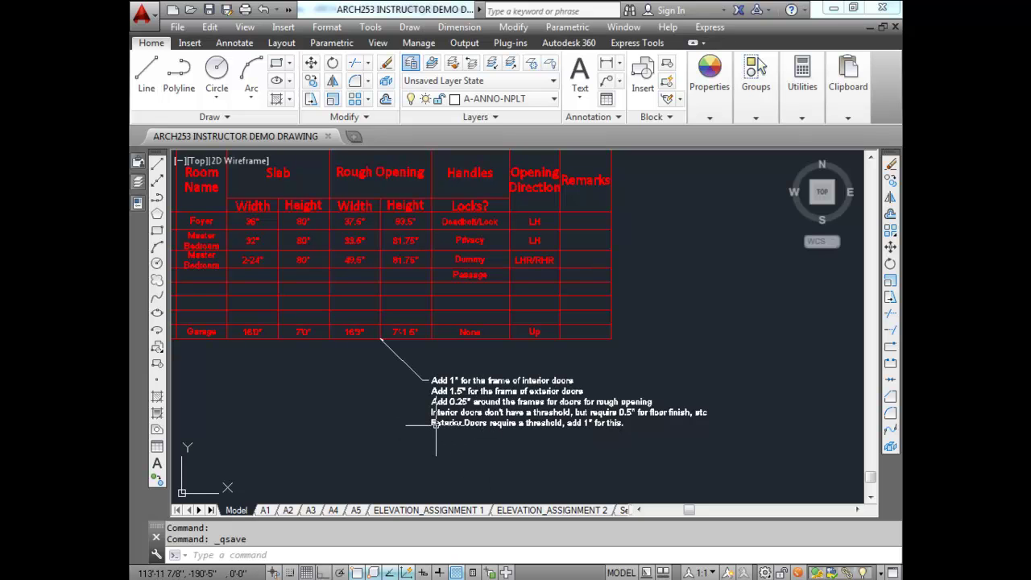
mouse_move(436, 424)
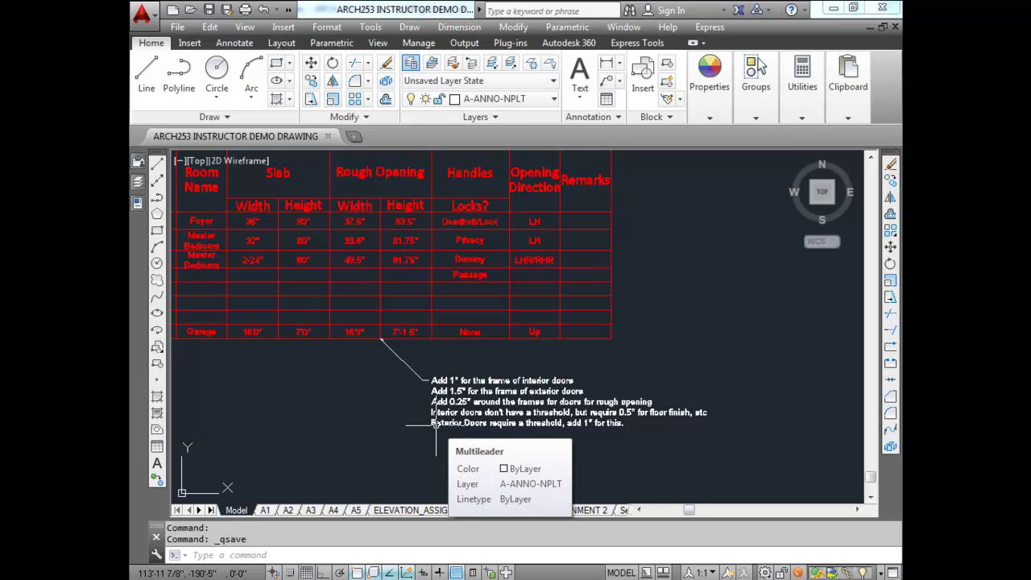
scroll(407, 375, down, 3)
middle_drag(405, 373, 460, 414)
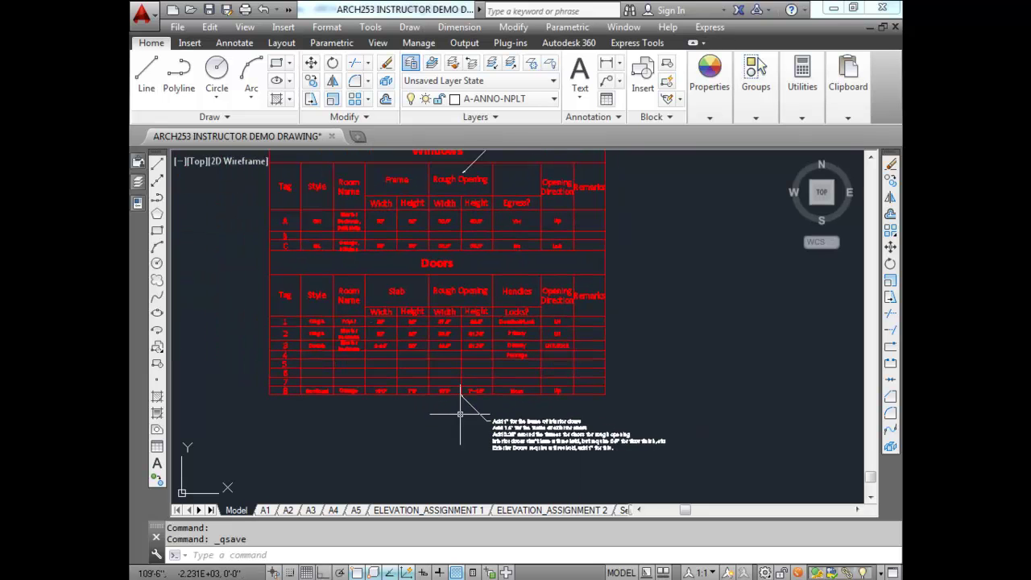
middle_drag(449, 326, 445, 368)
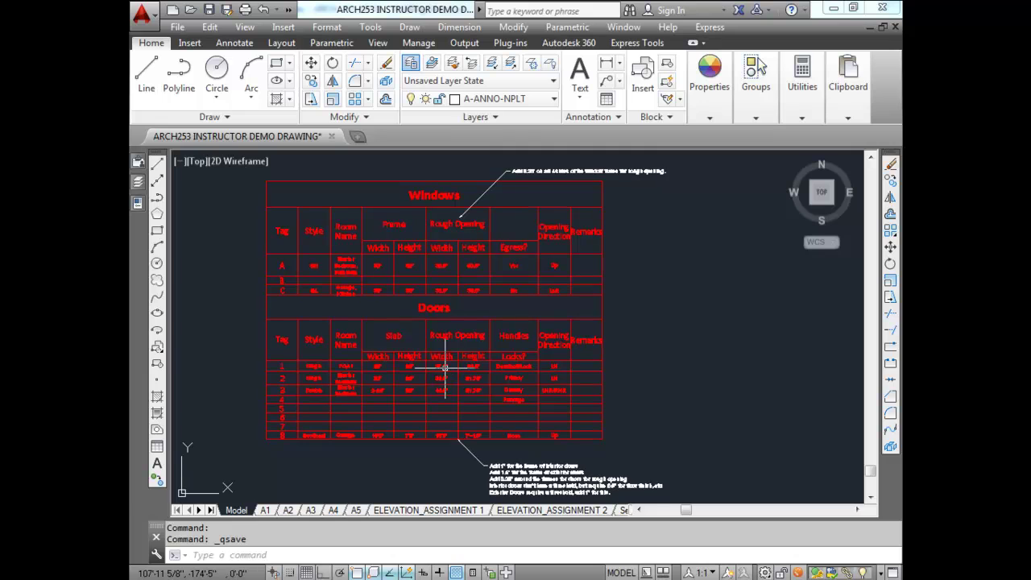